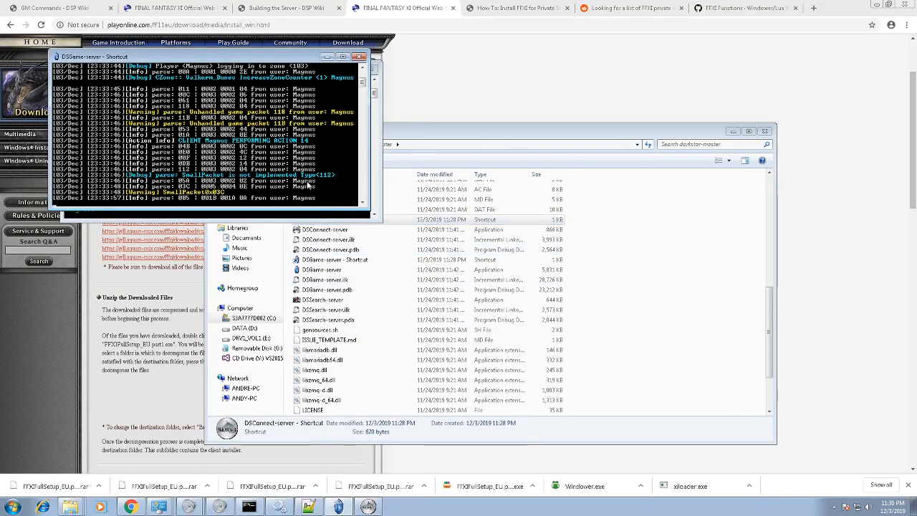
# Step: Look back through the DSGame-server console log and switch between the local desktop and the full-screen remote session
pyautogui.moveTo(362, 85); pyautogui.dragTo(364, 84)
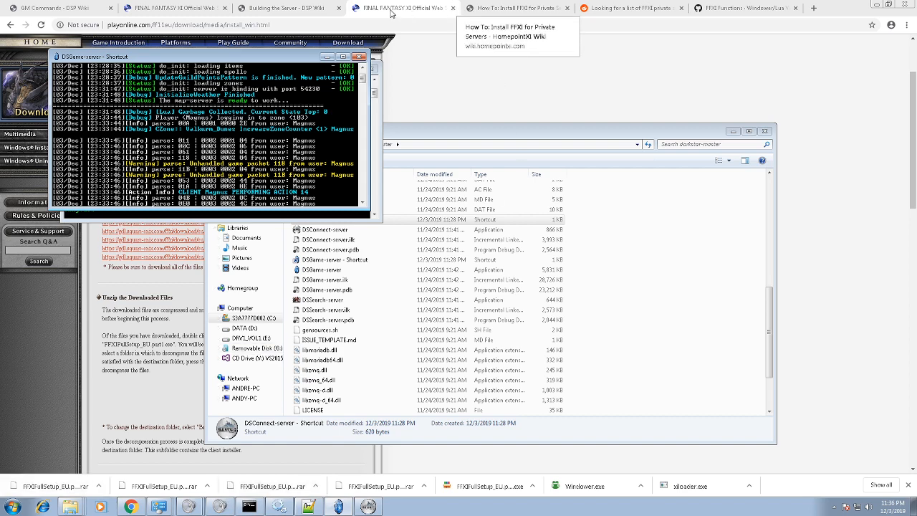
pyautogui.press('ctrl+alt+Break')
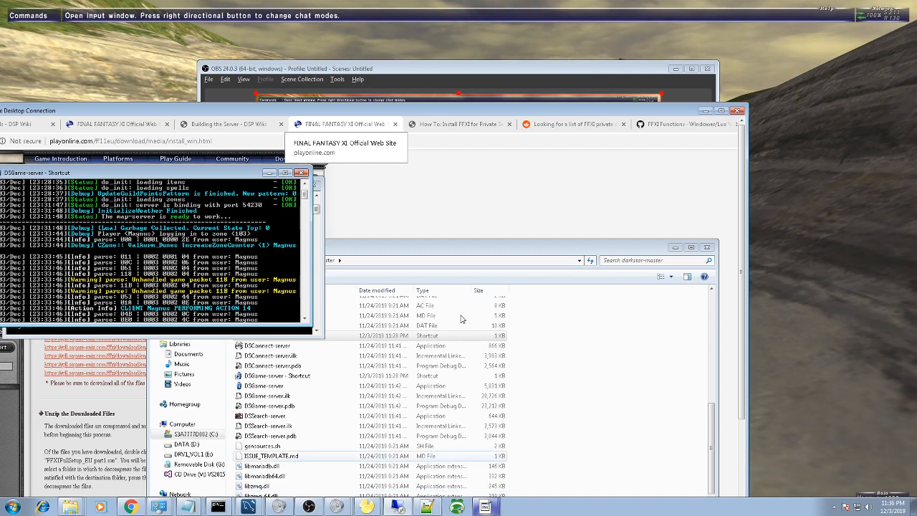
pyautogui.click(399, 506)
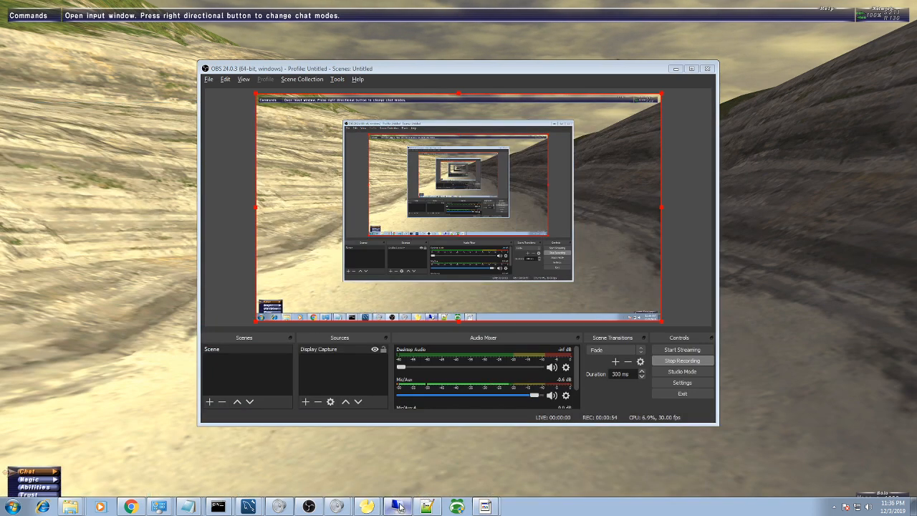
pyautogui.click(399, 506)
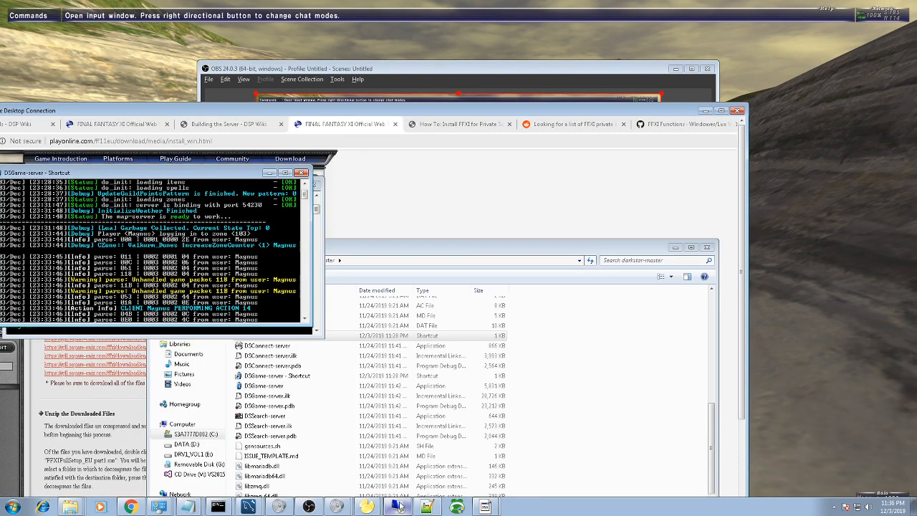
pyautogui.doubleClick(503, 113)
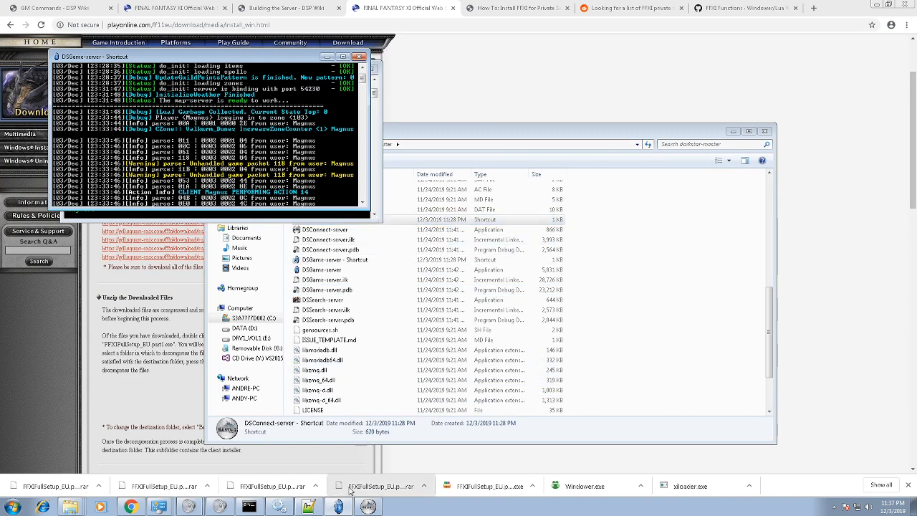
# Step: Open the Building the Server page of the DSP Wiki and find the Prerequisites for installing the DS Server on Windows
pyautogui.click(600, 5)
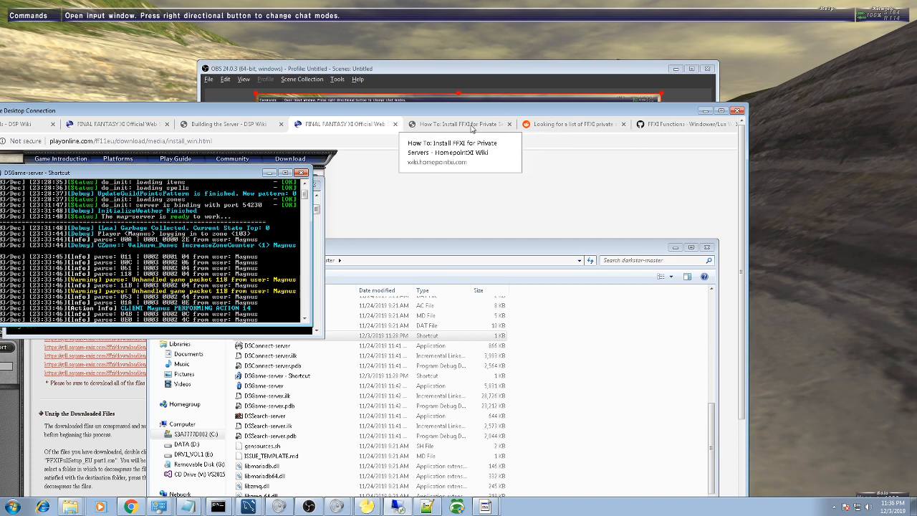
pyautogui.click(229, 124)
pyautogui.doubleClick(331, 112)
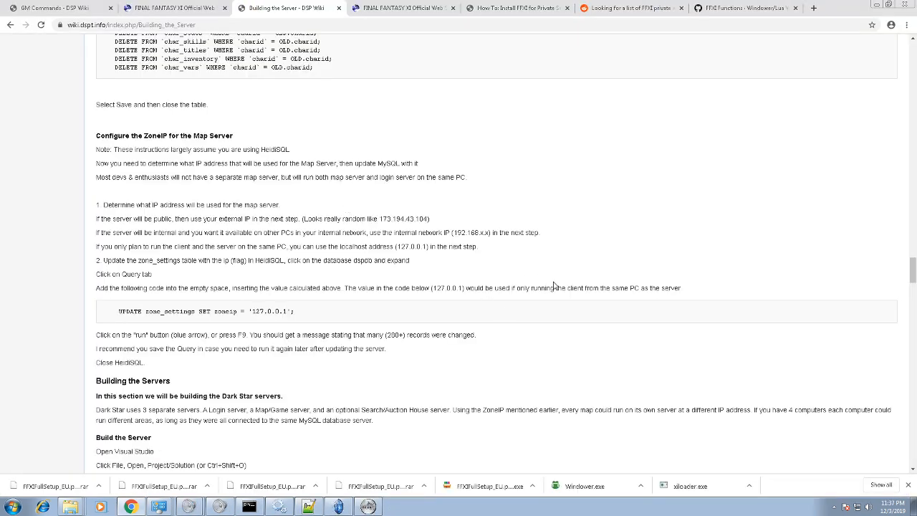
pyautogui.scroll(4, 553, 286)
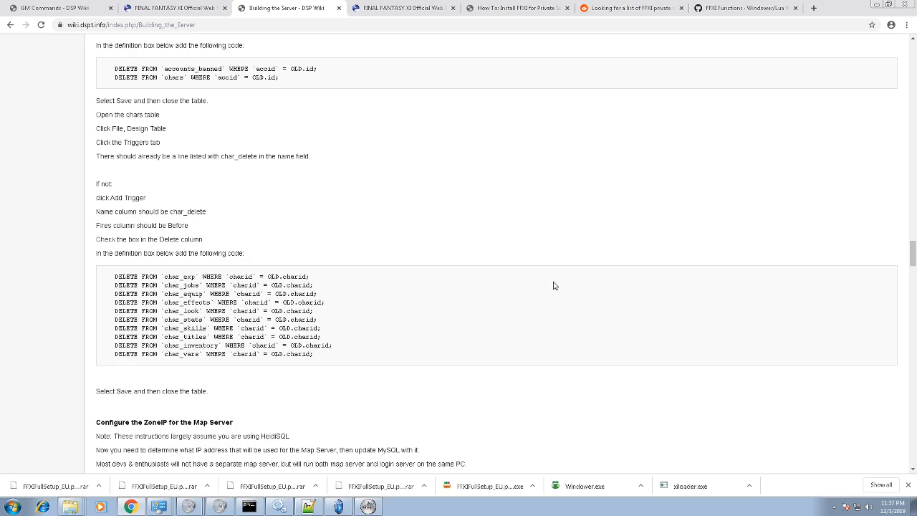
pyautogui.scroll(15, 553, 286)
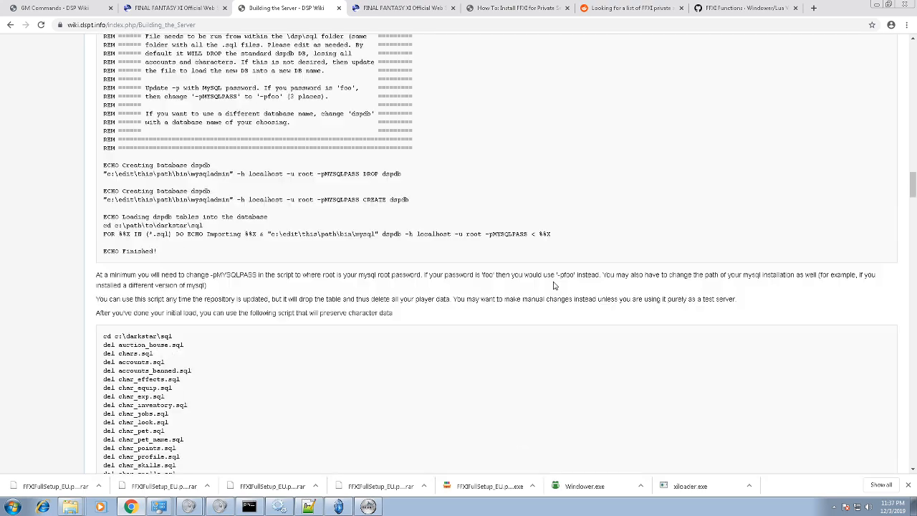
pyautogui.scroll(15, 553, 286)
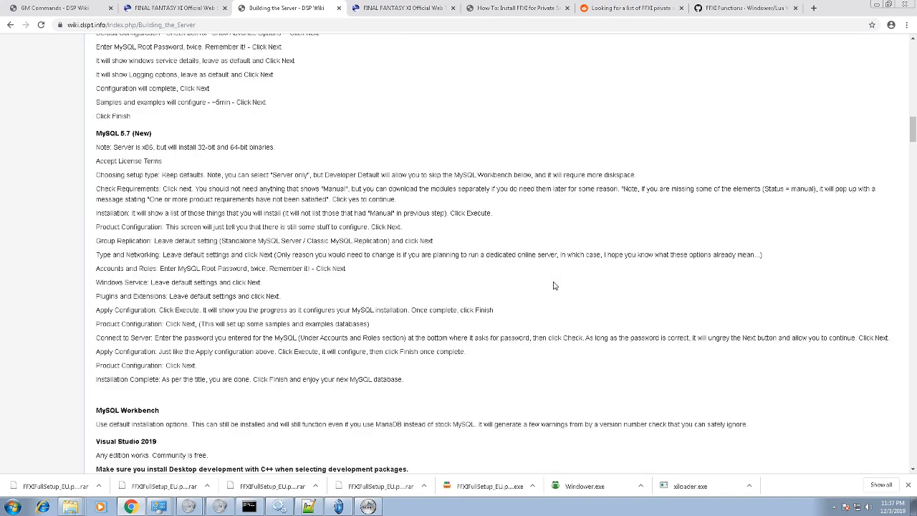
pyautogui.scroll(10, 490, 298)
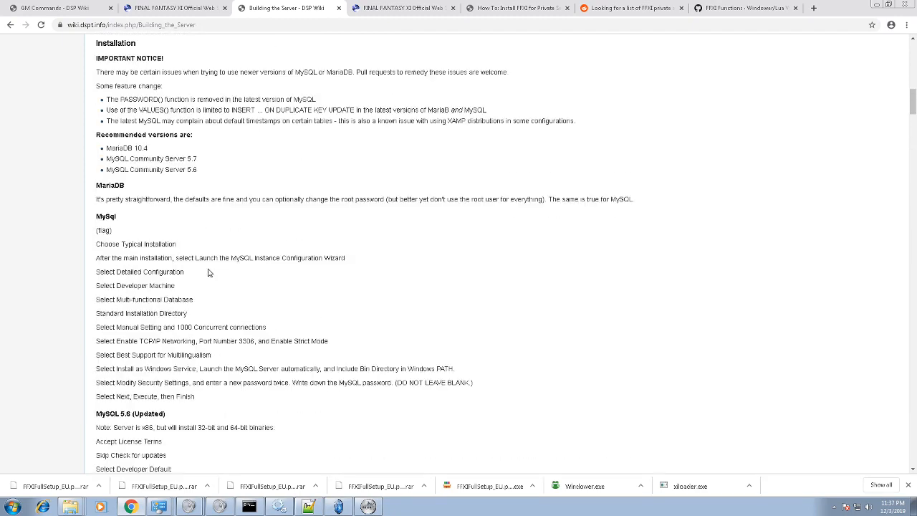
pyautogui.scroll(7, 209, 272)
pyautogui.scroll(-3, 208, 274)
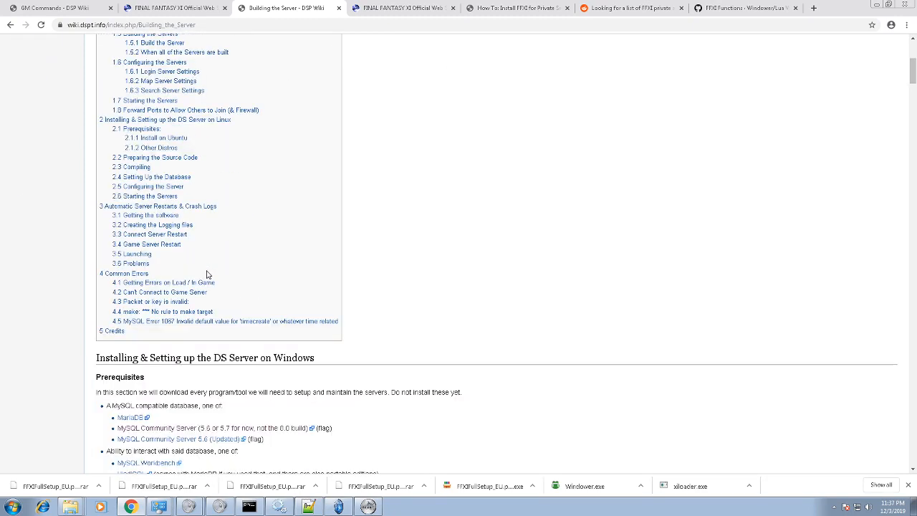
pyautogui.scroll(-2, 206, 275)
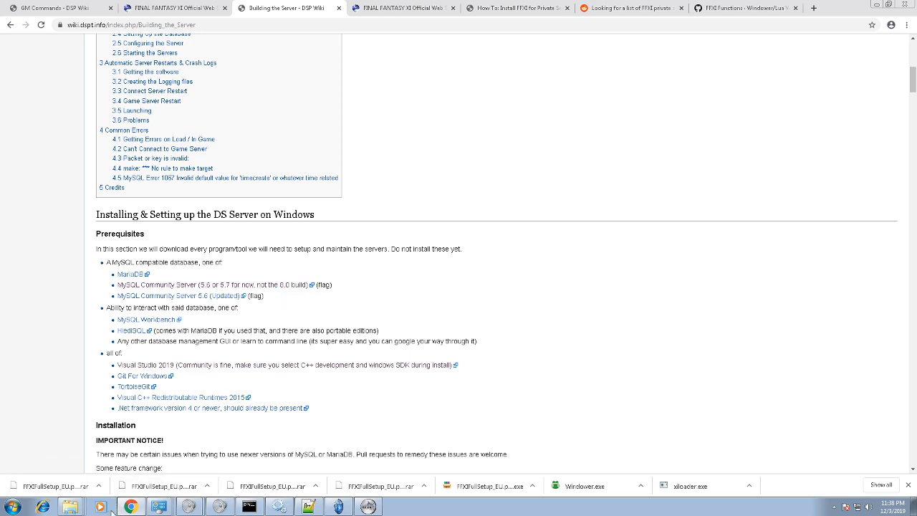
# Step: Switch from the full-screen remote session to the local Navicat Lite window showing the darkstar database tables
pyautogui.click(13, 506)
pyautogui.click(13, 506)
pyautogui.click(509, 7)
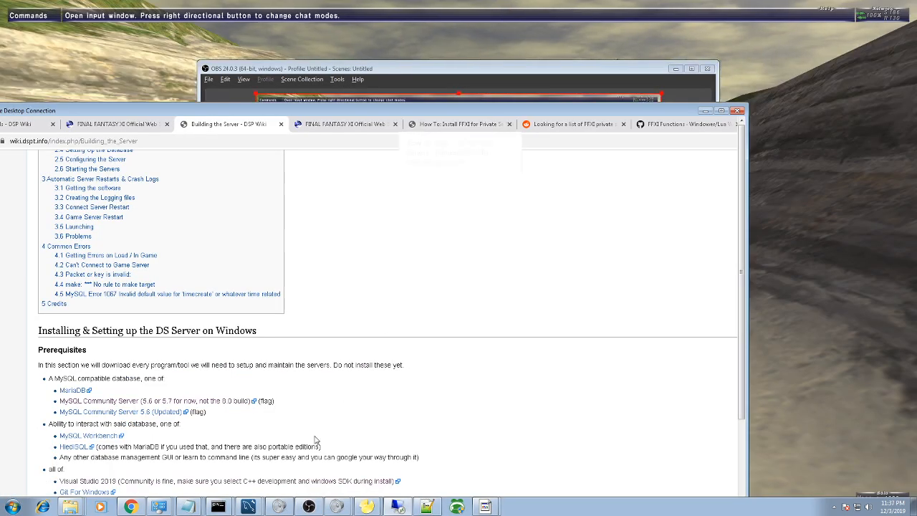
pyautogui.click(361, 479)
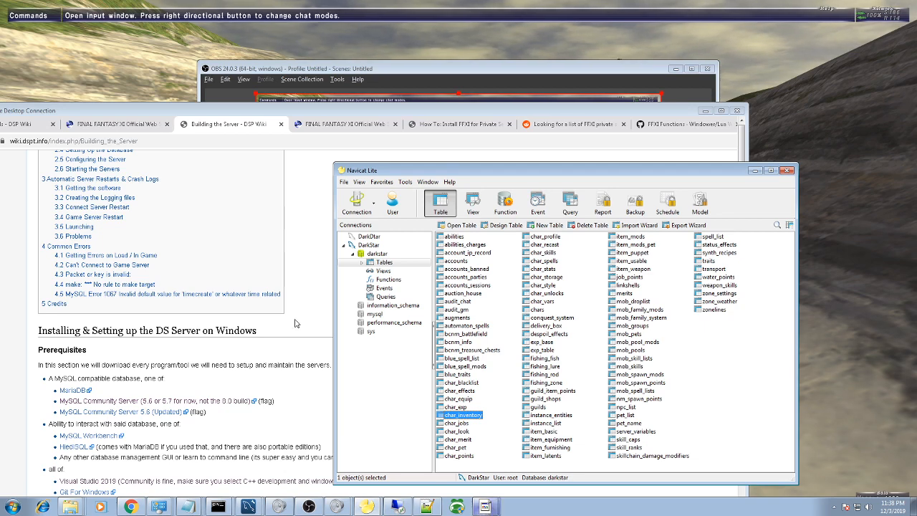
# Step: Return to the wiki's Windows prerequisites and open the MySQL Community Server (5.6 or 5.7) download link
pyautogui.click(306, 273)
pyautogui.scroll(-3, 258, 326)
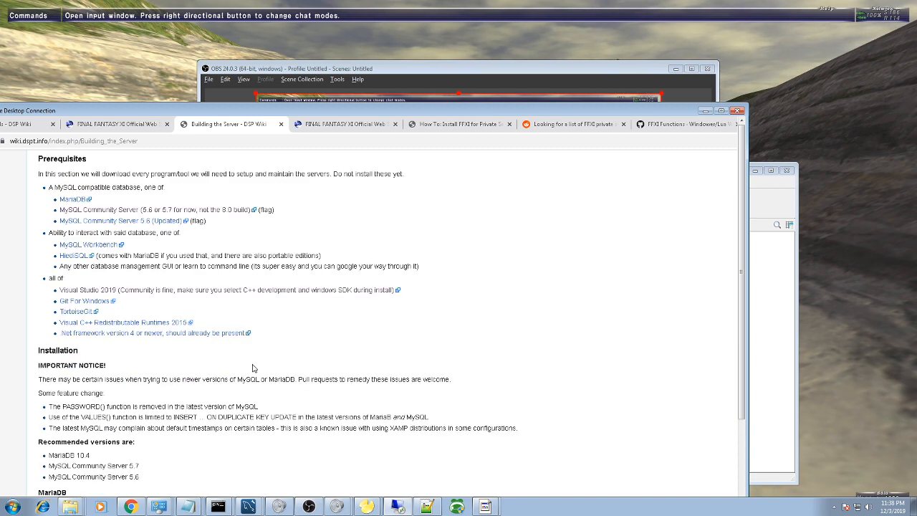
pyautogui.scroll(-3, 252, 368)
pyautogui.scroll(4, 256, 370)
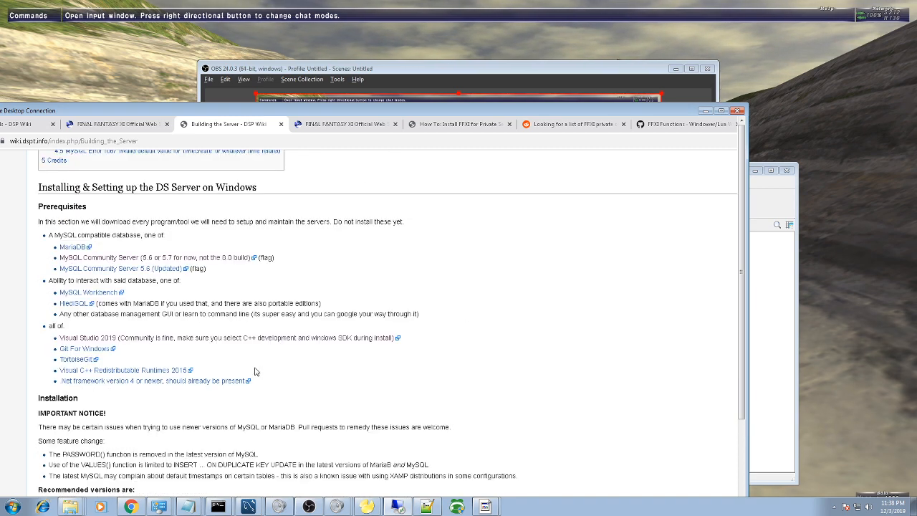
pyautogui.scroll(2, 263, 279)
pyautogui.click(177, 353)
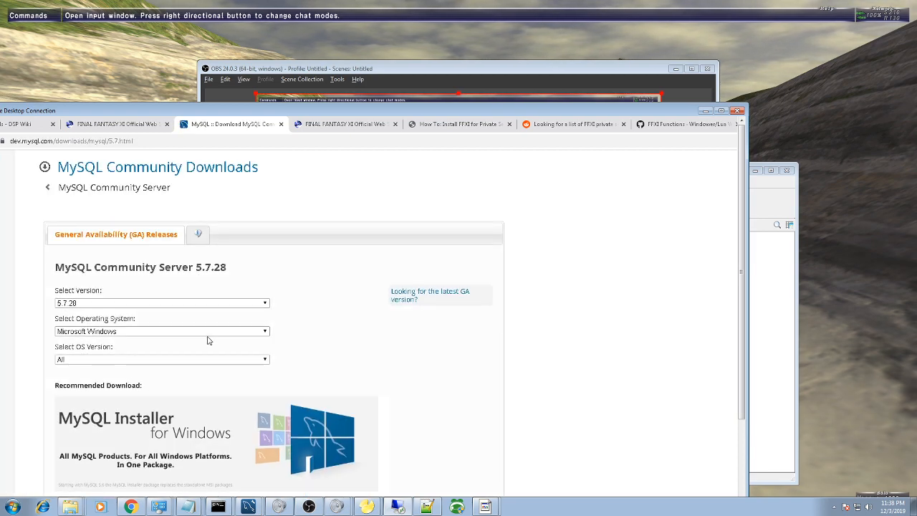
# Step: Review the MySQL Community Server 5.7.28 downloads and open the recommended MySQL Installer for Windows download page
pyautogui.scroll(-2, 208, 338)
pyautogui.scroll(-2, 214, 352)
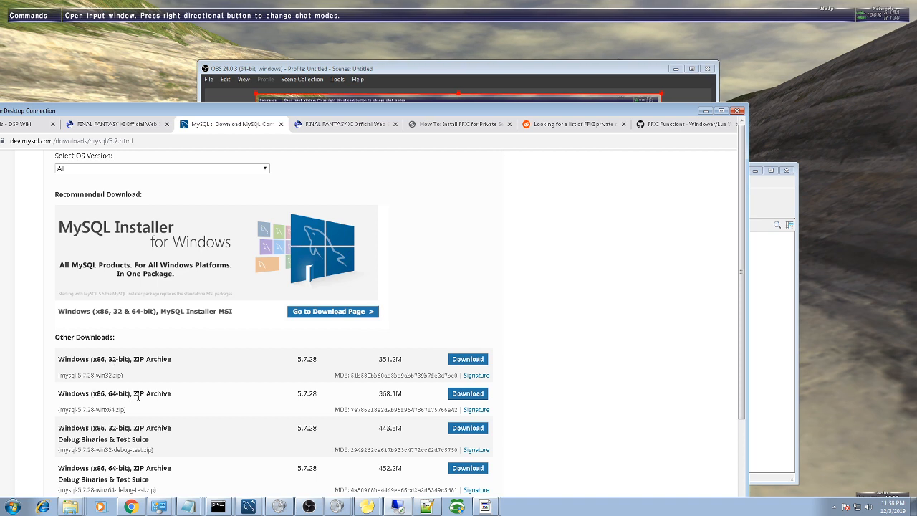
pyautogui.scroll(-1, 414, 410)
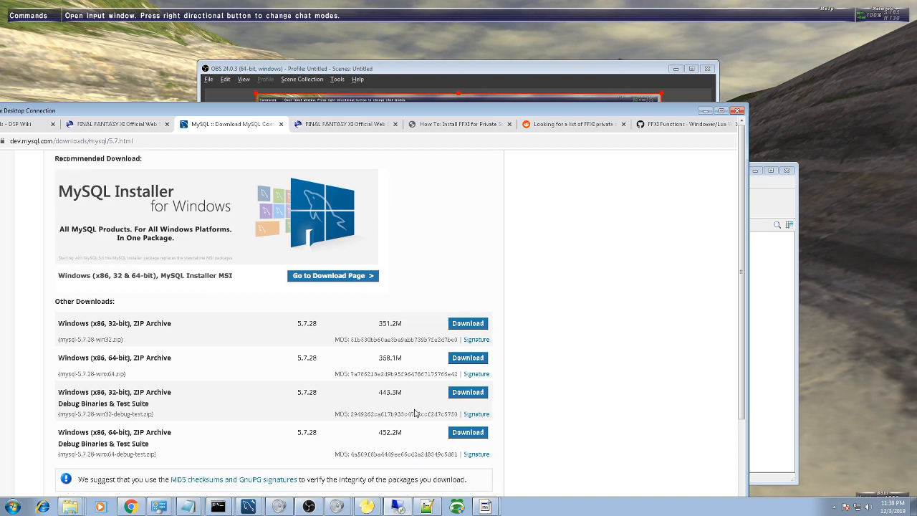
pyautogui.click(318, 278)
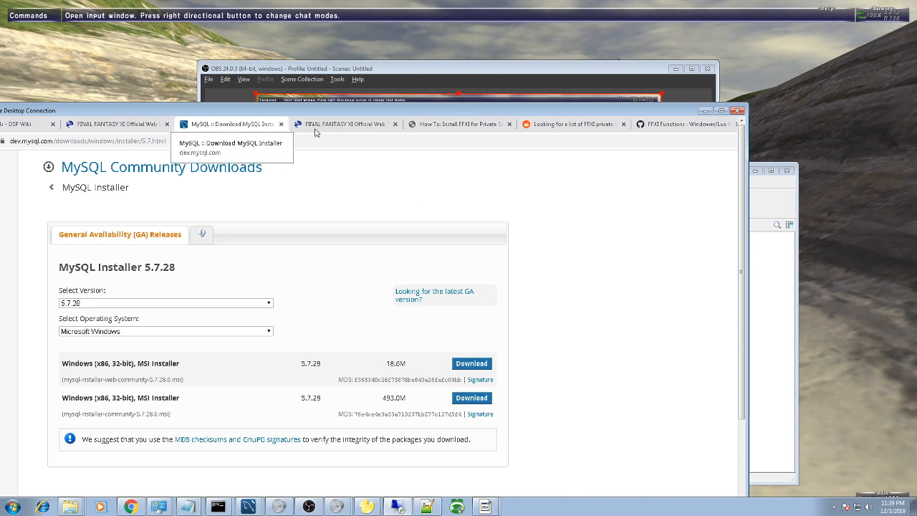
# Step: Close the first FINAL FANTASY XI site tab and go back from the MySQL downloads to the Building the Server wiki page
pyautogui.click(167, 130)
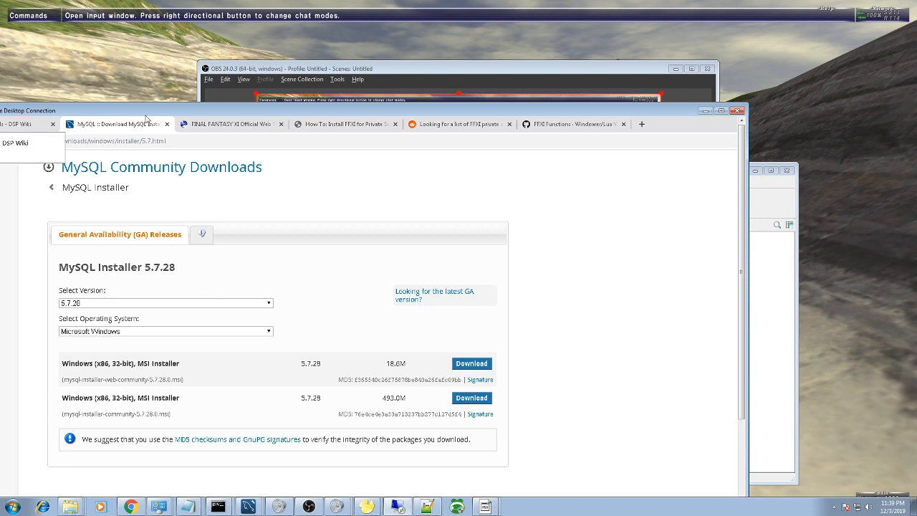
pyautogui.moveTo(148, 112); pyautogui.dragTo(209, 110)
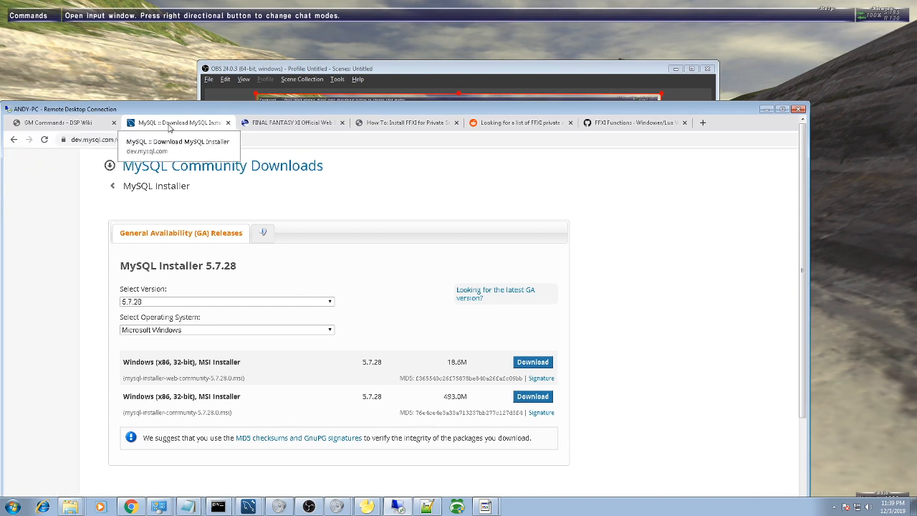
pyautogui.click(15, 139)
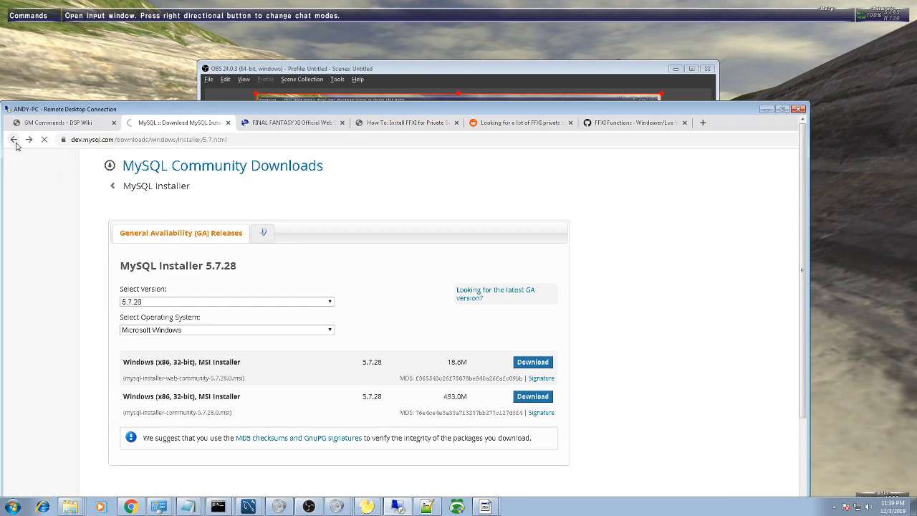
pyautogui.click(14, 140)
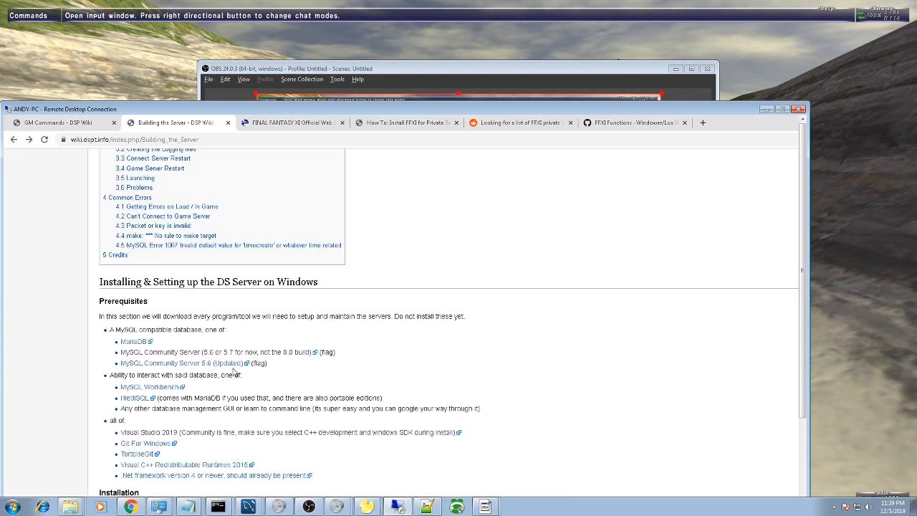
# Step: Open the MySQL Workbench download page from the wiki's prerequisites and view its operating system choices, leaving Microsoft Windows selected
pyautogui.scroll(-1, 233, 371)
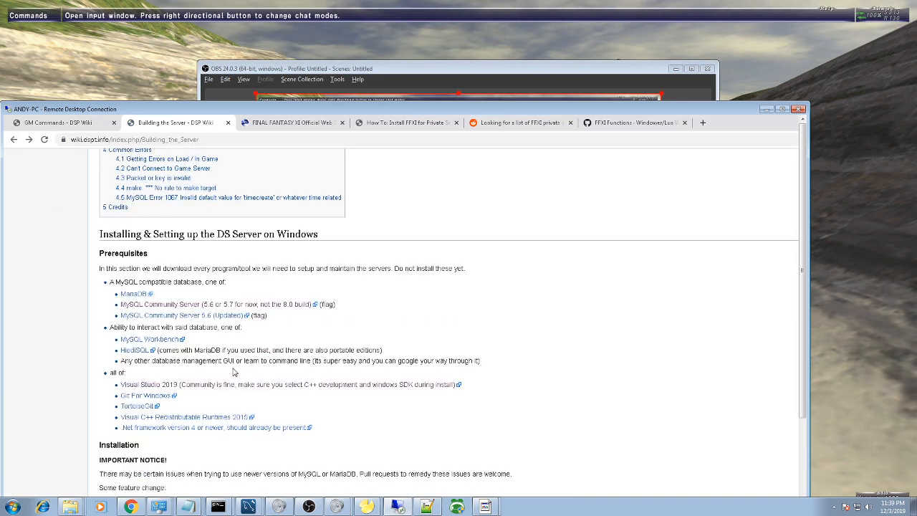
pyautogui.click(165, 341)
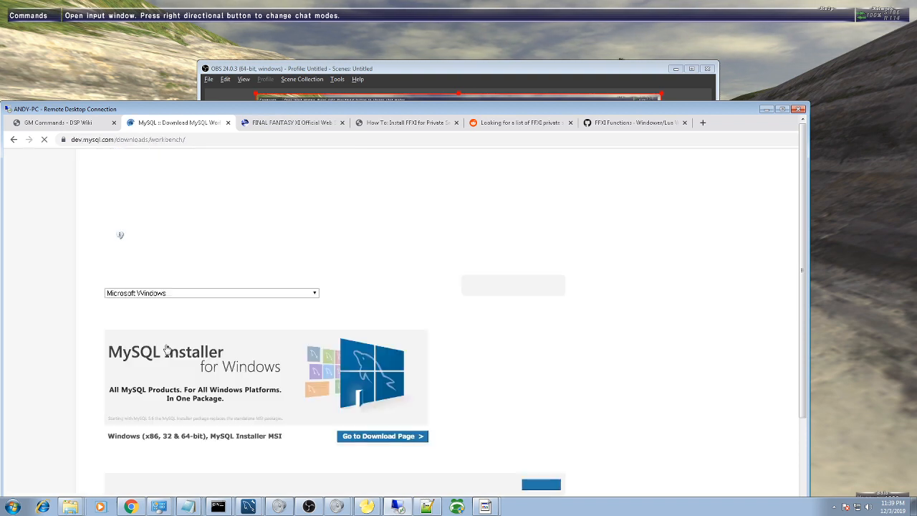
pyautogui.scroll(-1, 217, 371)
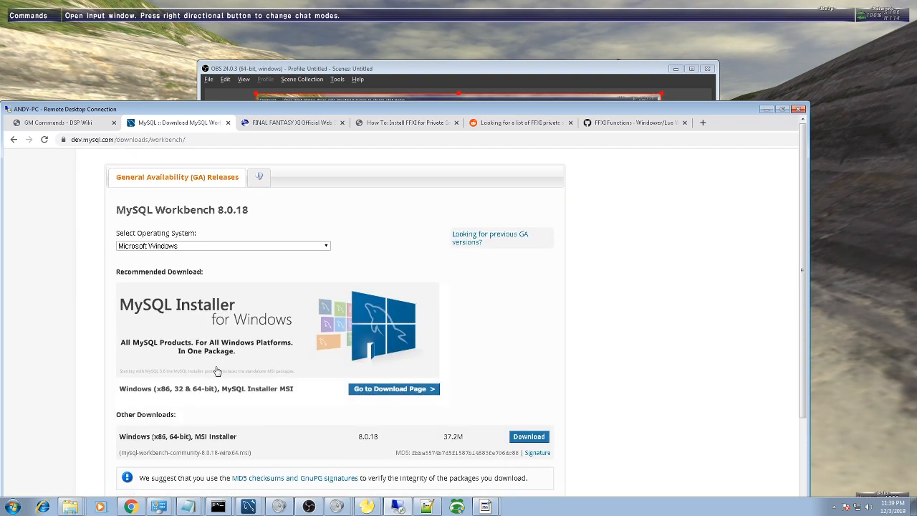
pyautogui.click(201, 247)
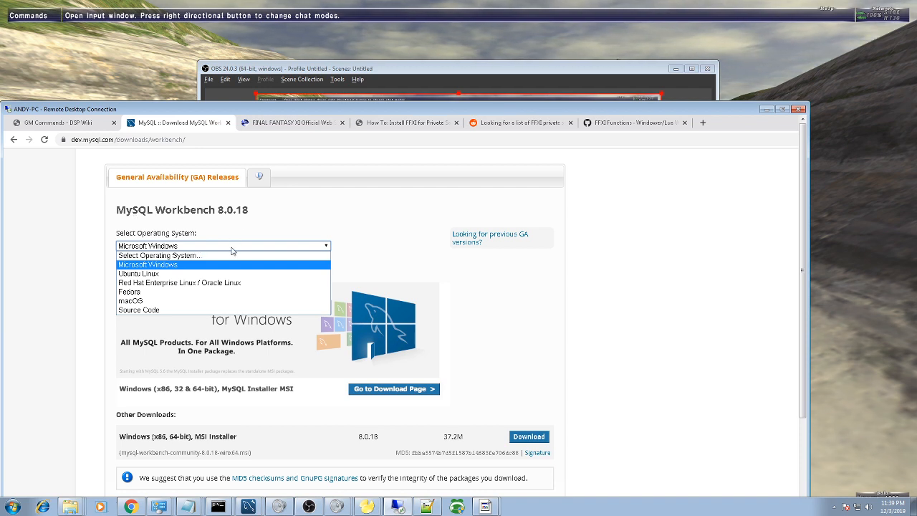
pyautogui.click(285, 220)
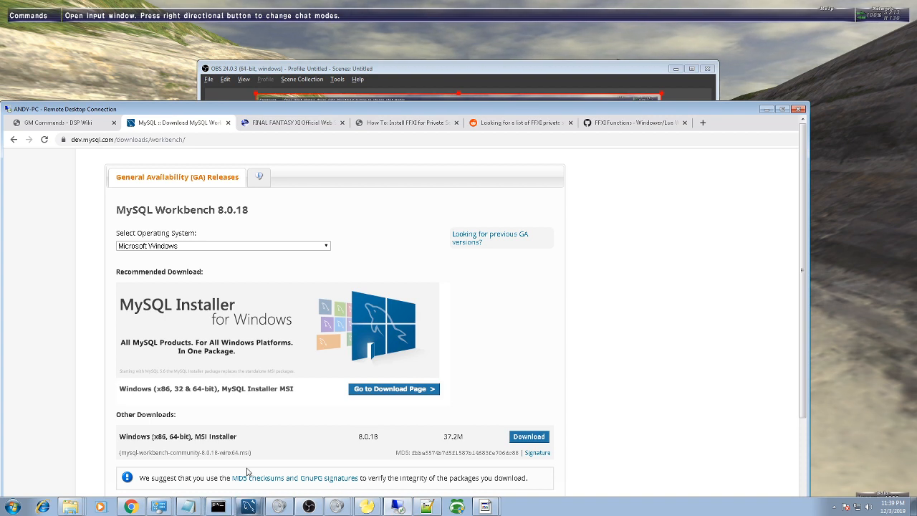
# Step: Check the locally installed MySQL Workbench version, then open the previous GA versions of Workbench and view the available versions
pyautogui.click(13, 506)
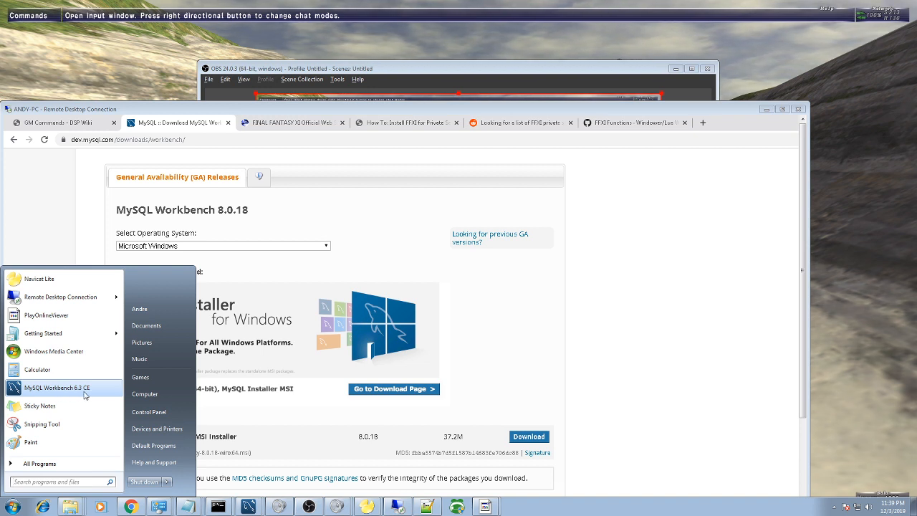
pyautogui.click(555, 361)
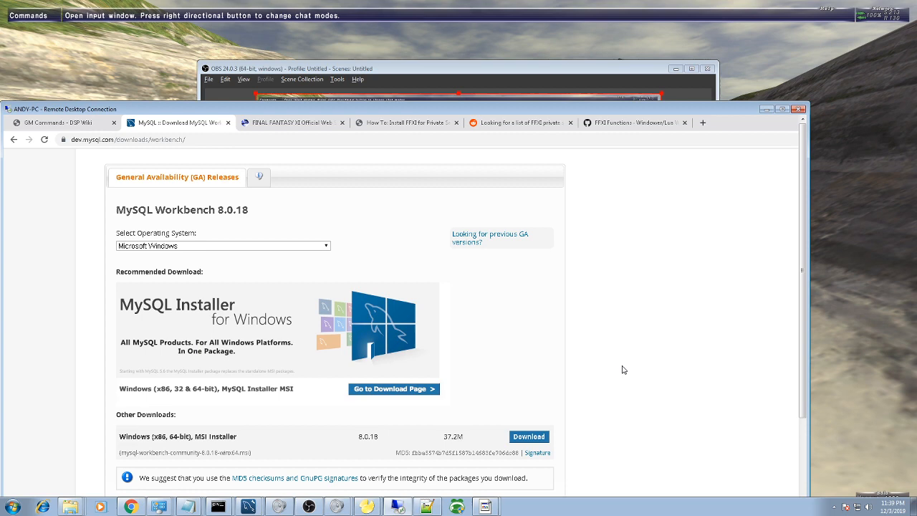
pyautogui.click(485, 239)
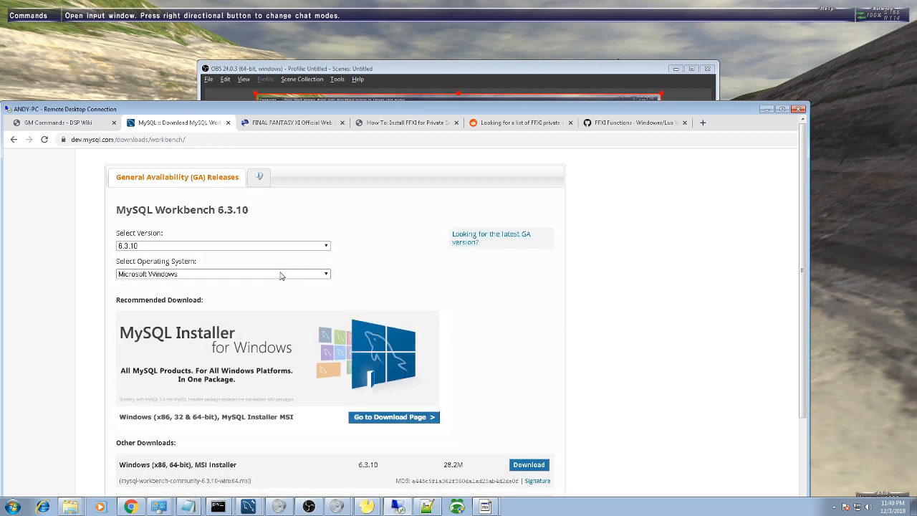
pyautogui.click(221, 246)
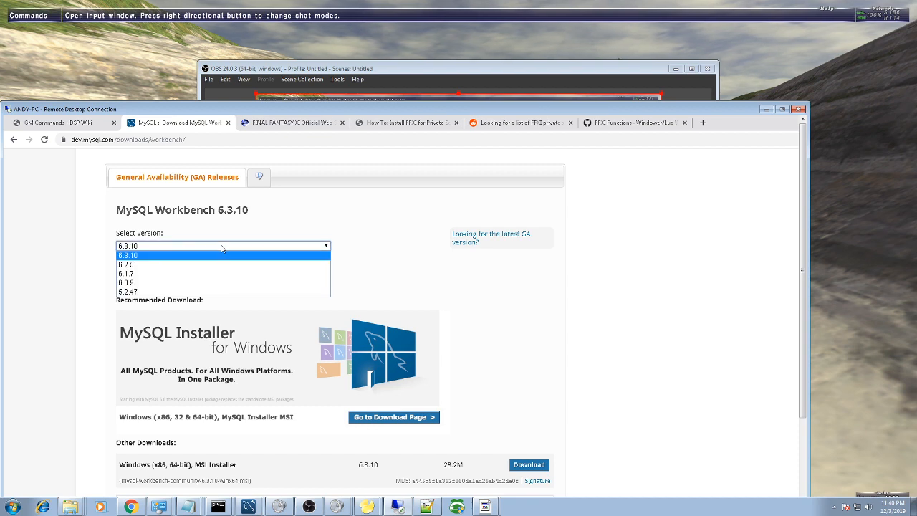
pyautogui.click(285, 222)
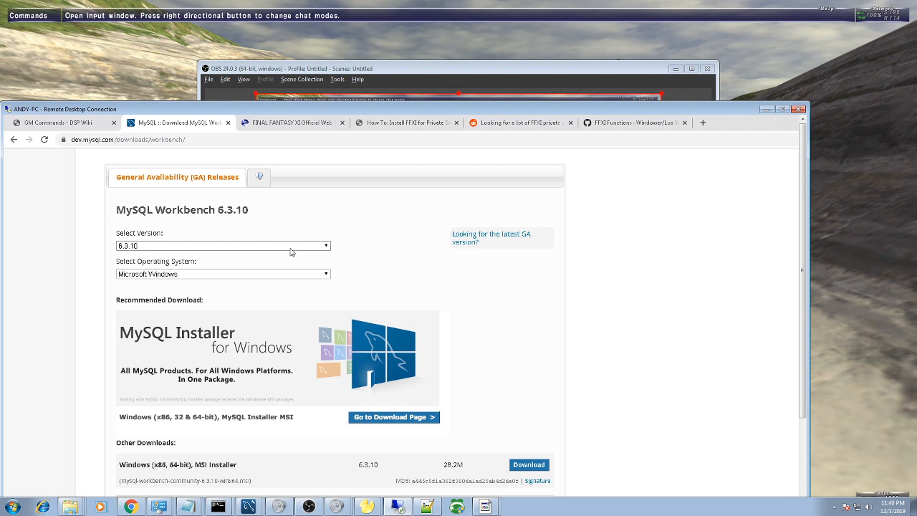
# Step: View the operating system and version choices for MySQL Workbench 6.3.10, keeping Microsoft Windows and version 6.3.10 selected
pyautogui.click(283, 275)
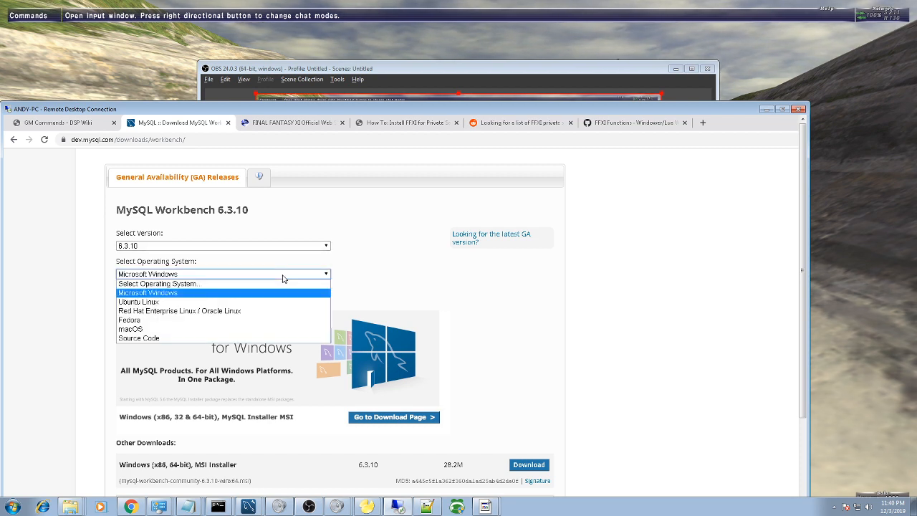
pyautogui.click(283, 279)
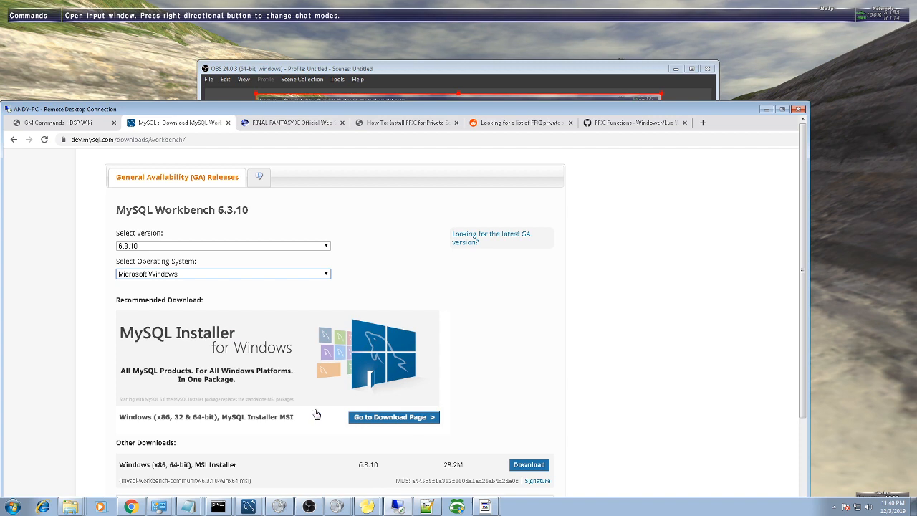
pyautogui.scroll(-1, 308, 404)
pyautogui.click(212, 219)
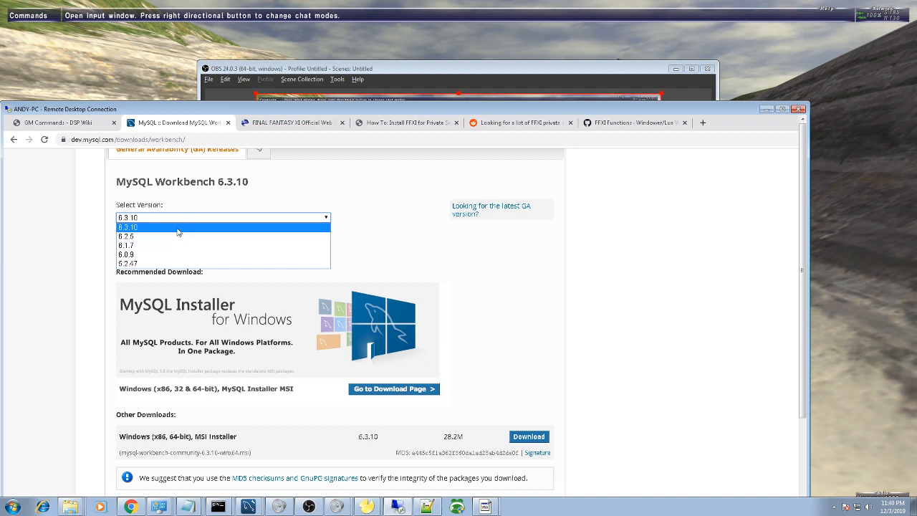
pyautogui.click(559, 358)
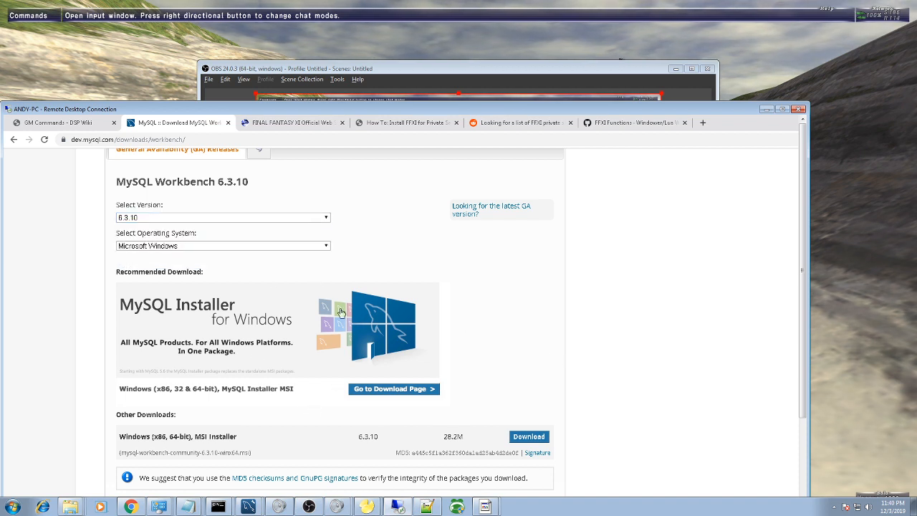
# Step: View the MySQL Installer download page, return to the Workbench 8.0.18 downloads, and review the operating system choices with Microsoft Windows kept
pyautogui.click(399, 390)
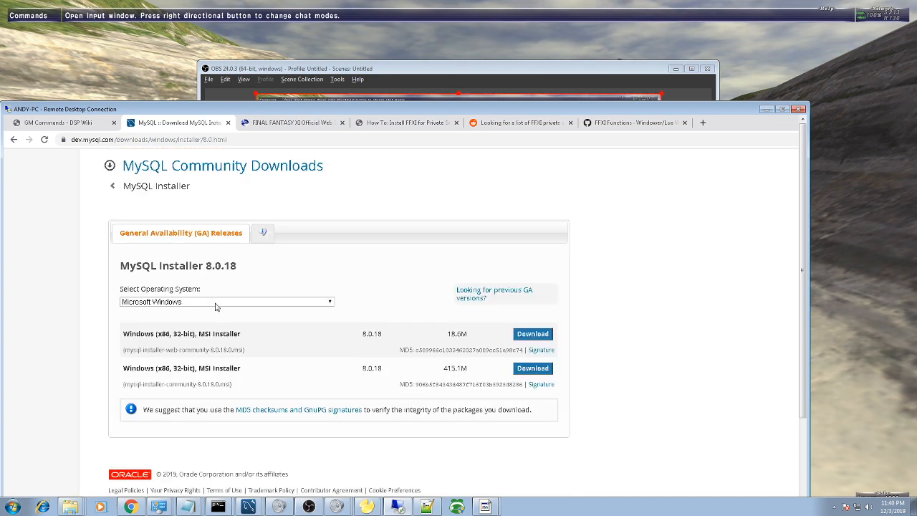
pyautogui.click(13, 139)
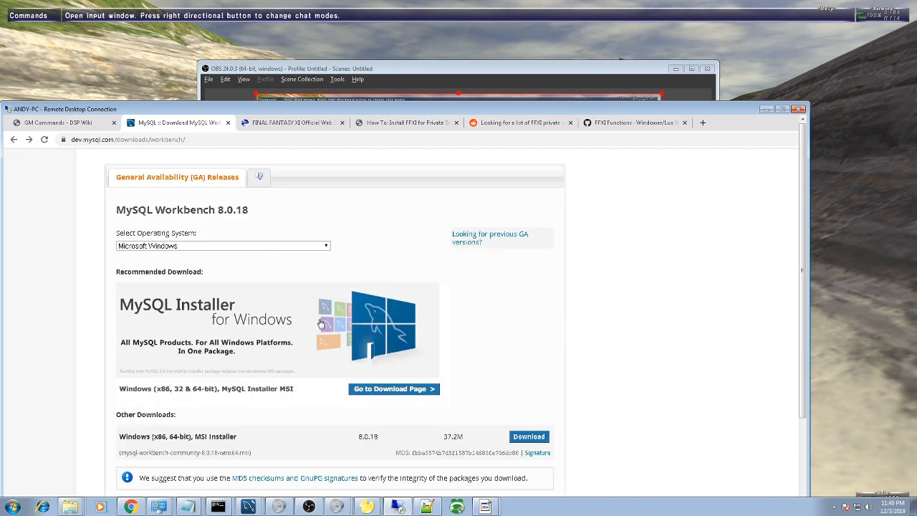
pyautogui.click(213, 246)
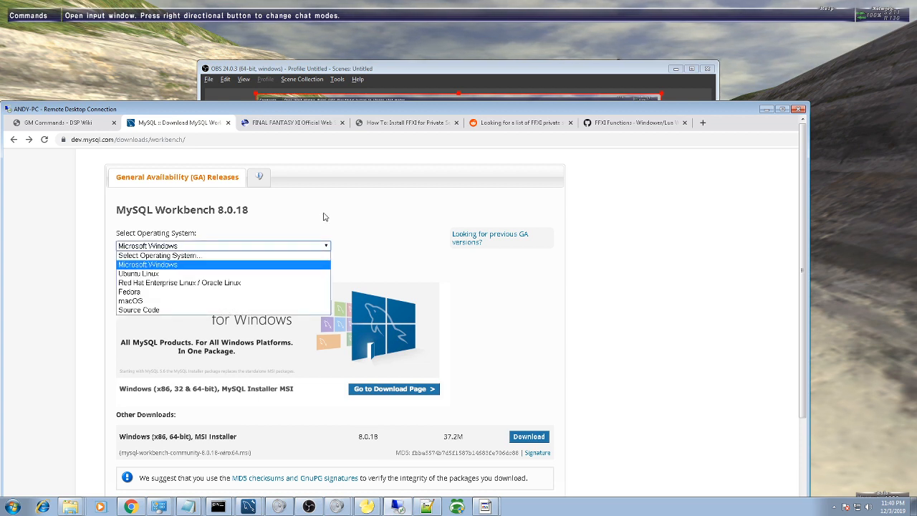
pyautogui.click(501, 321)
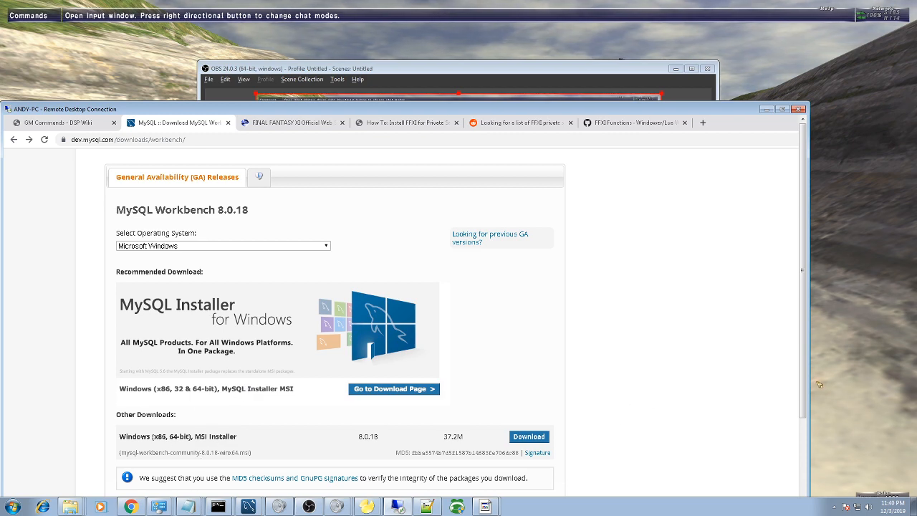
pyautogui.moveTo(803, 383); pyautogui.dragTo(803, 460)
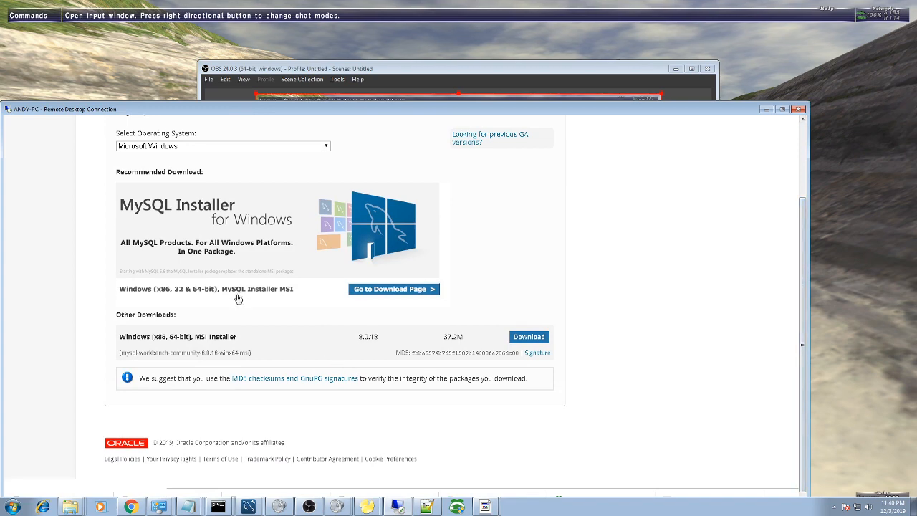
pyautogui.click(205, 148)
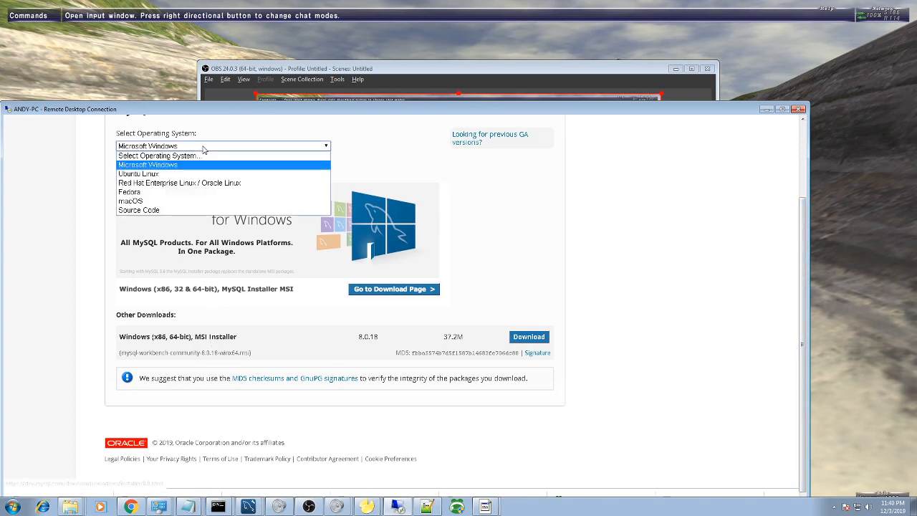
pyautogui.click(206, 168)
pyautogui.scroll(1, 580, 247)
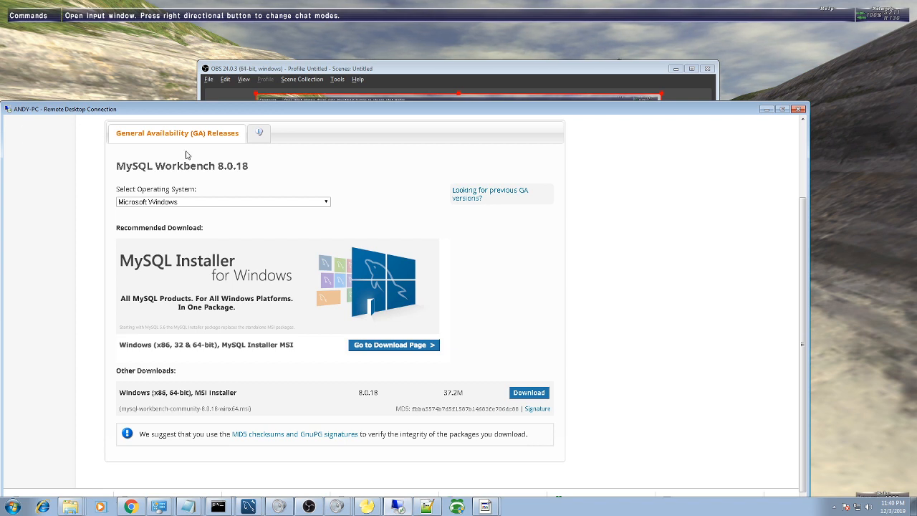
pyautogui.scroll(2, 800, 176)
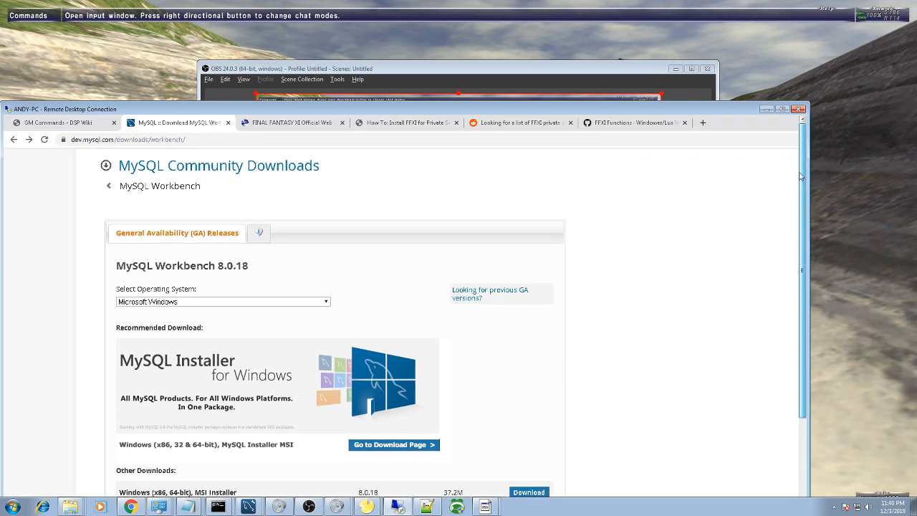
# Step: Open the previous GA versions of MySQL Workbench and request the Windows (x86, 64-bit) MSI Installer 6.3.10 download
pyautogui.click(14, 140)
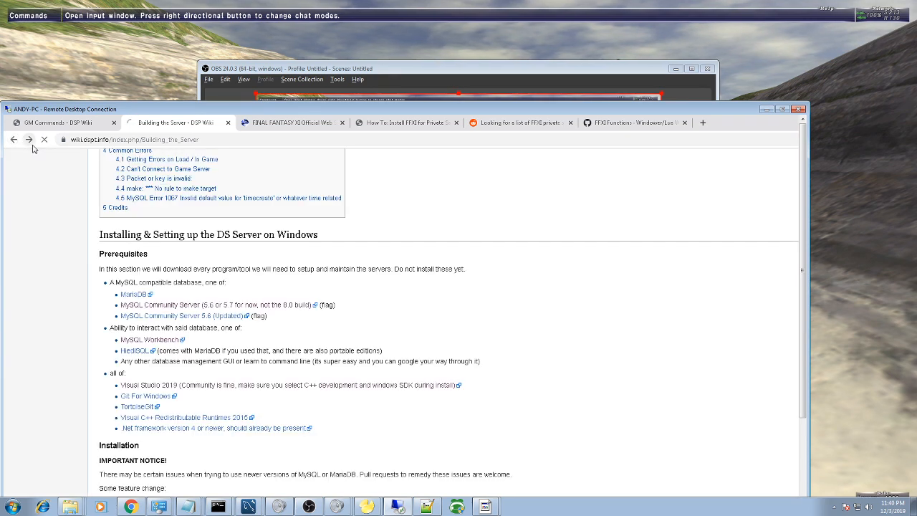
pyautogui.click(31, 145)
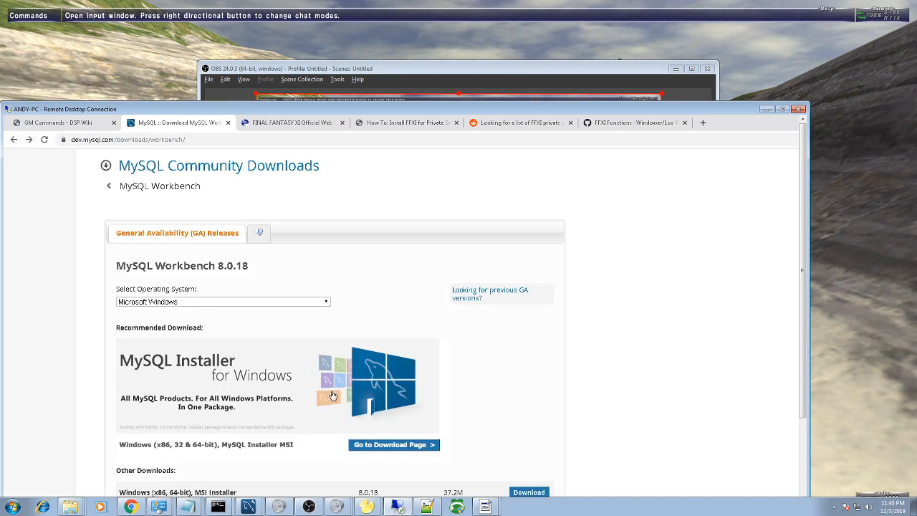
pyautogui.scroll(-1, 212, 423)
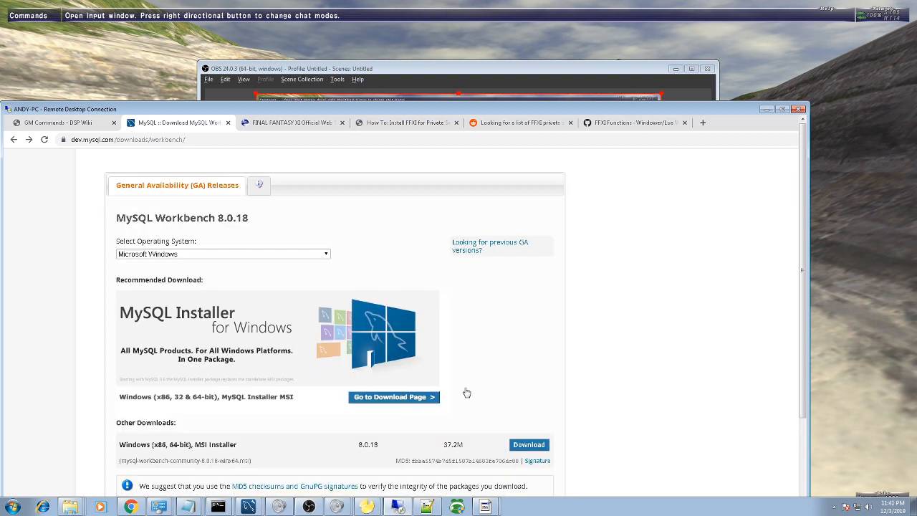
pyautogui.click(493, 245)
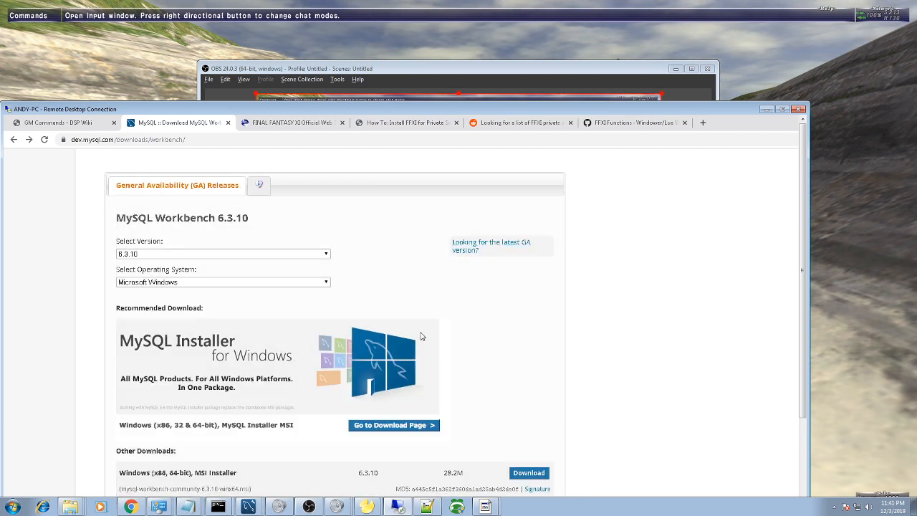
pyautogui.scroll(-1, 422, 337)
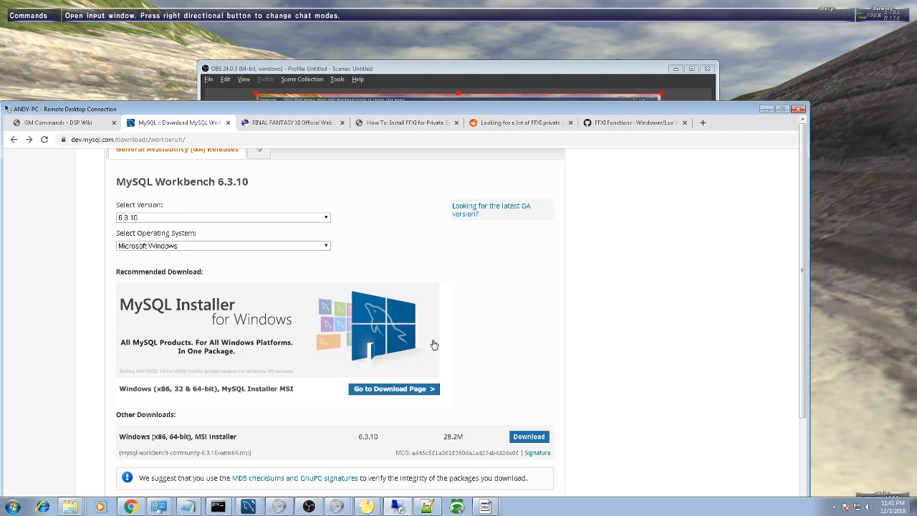
pyautogui.click(528, 437)
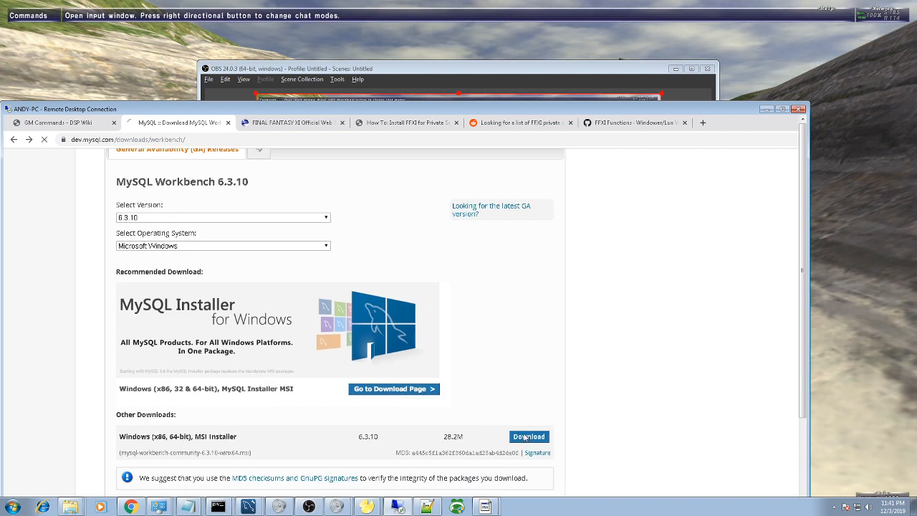
# Step: Start the MySQL Workbench installer download without an Oracle account, and cancel that download
pyautogui.moveTo(692, 117); pyautogui.dragTo(711, 48)
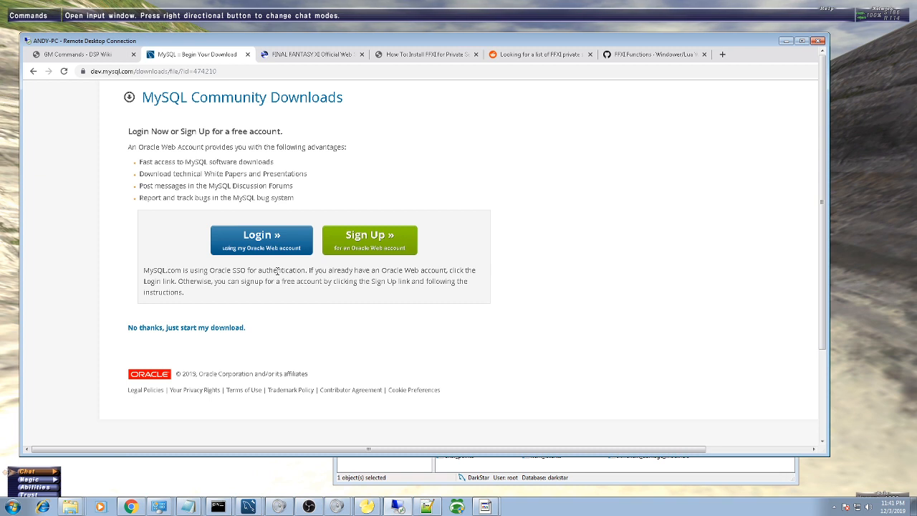
pyautogui.click(166, 328)
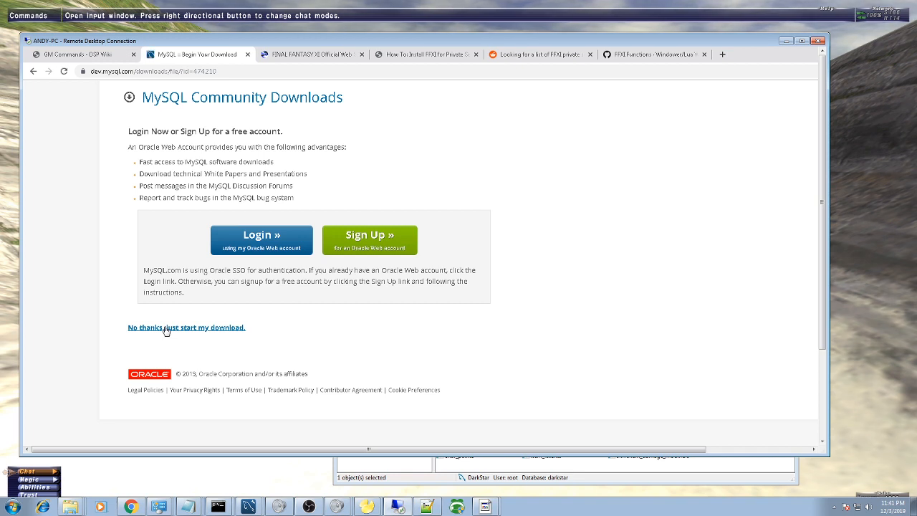
pyautogui.click(166, 328)
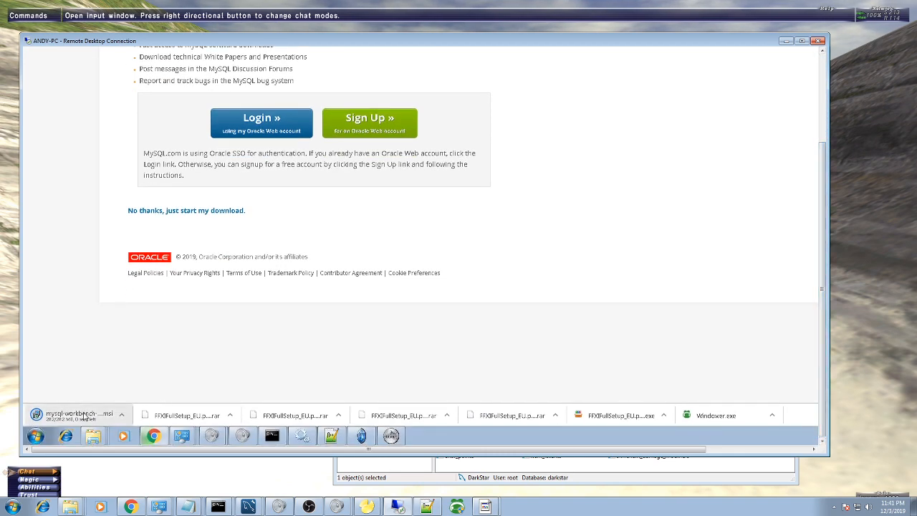
pyautogui.rightClick(106, 418)
pyautogui.click(107, 405)
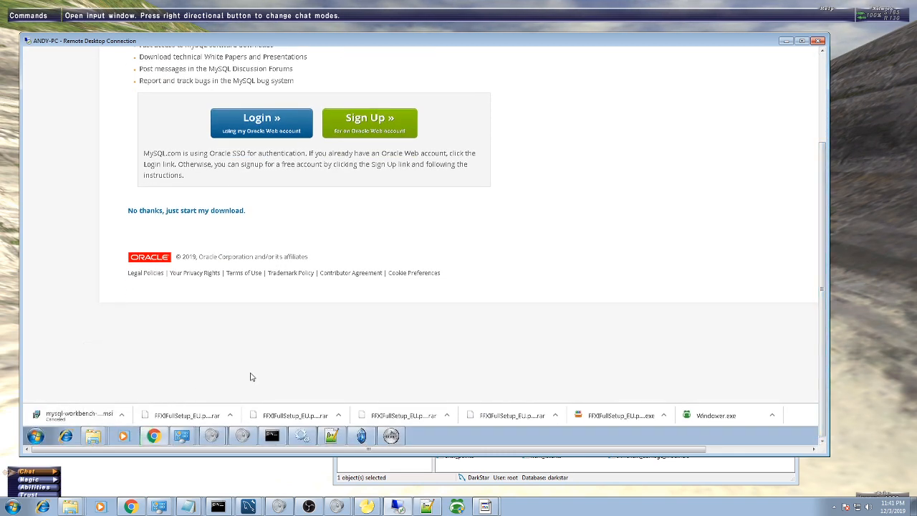
pyautogui.moveTo(823, 348); pyautogui.dragTo(823, 199)
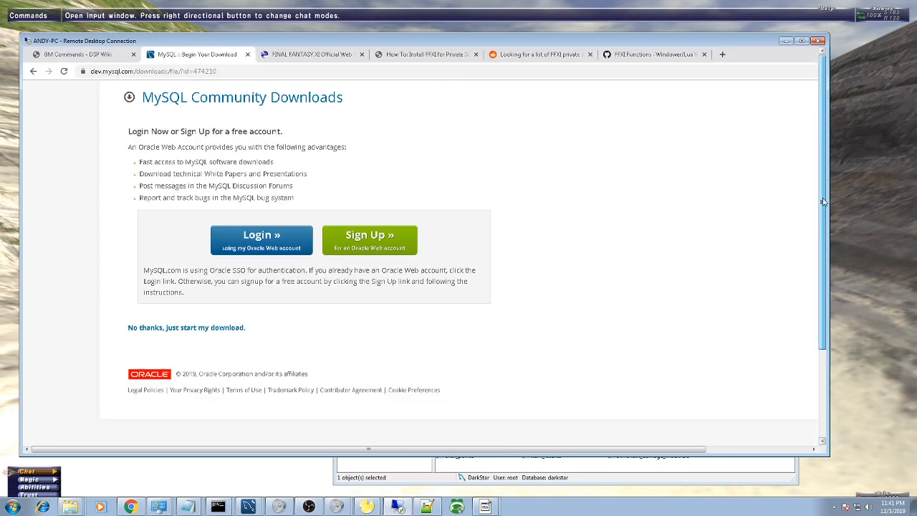
# Step: Go back from the MySQL download page to the Building the Server wiki page in the same tab
pyautogui.click(322, 55)
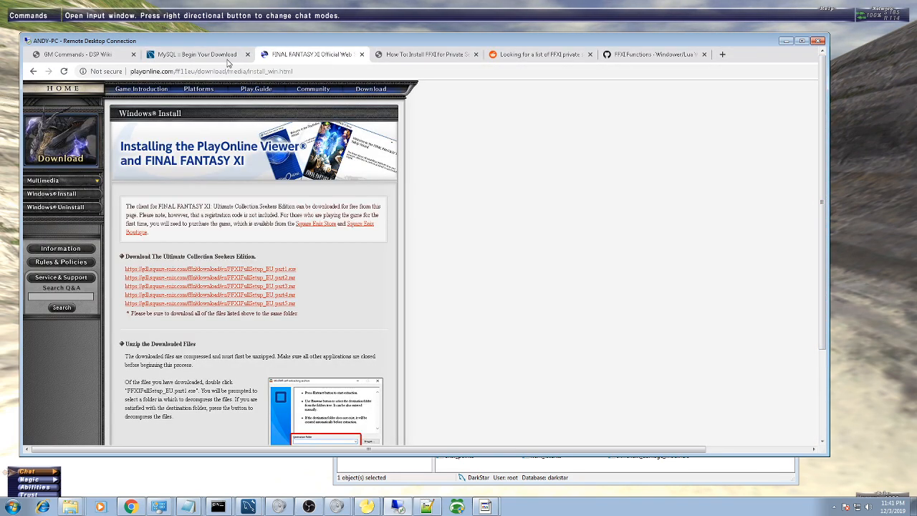
pyautogui.click(209, 55)
pyautogui.click(95, 58)
pyautogui.click(192, 58)
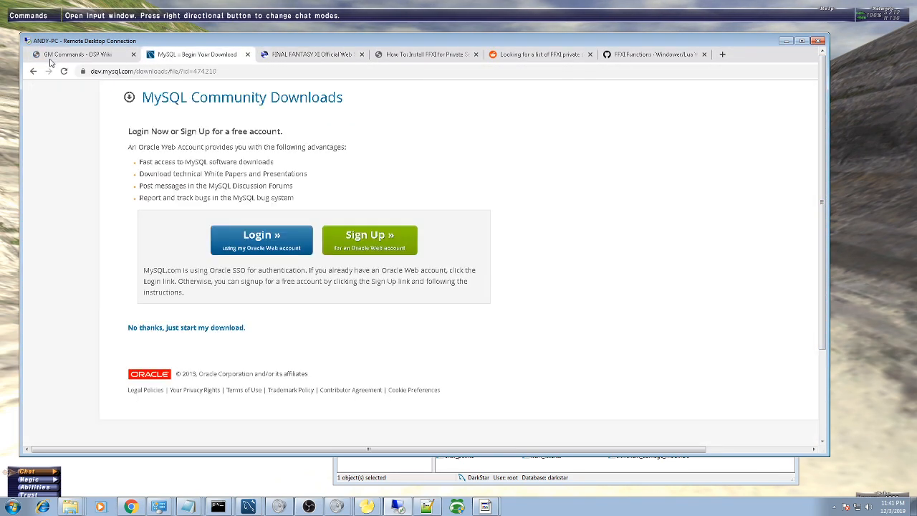
pyautogui.click(33, 71)
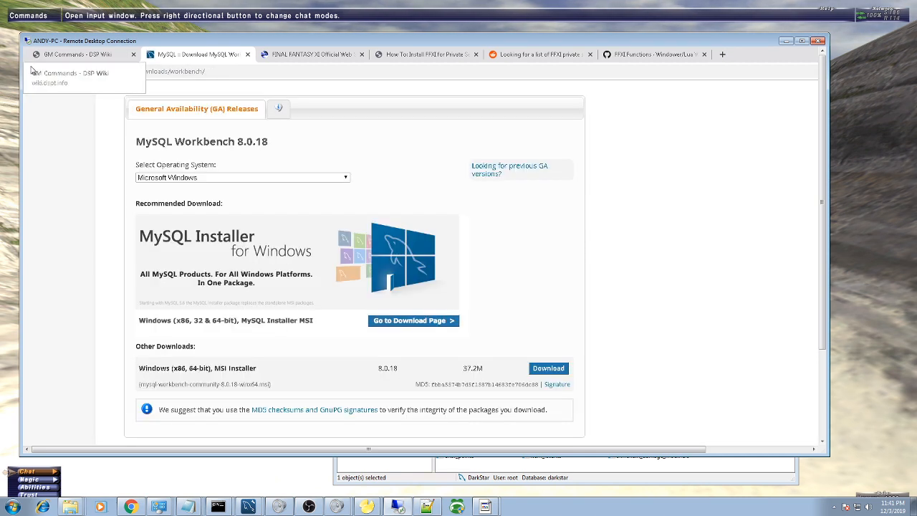
pyautogui.click(33, 73)
pyautogui.rightClick(33, 72)
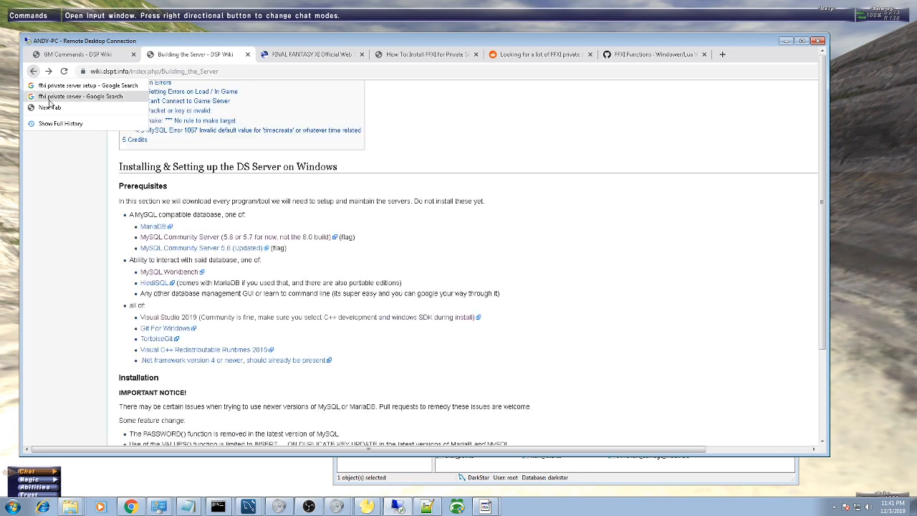
pyautogui.click(629, 238)
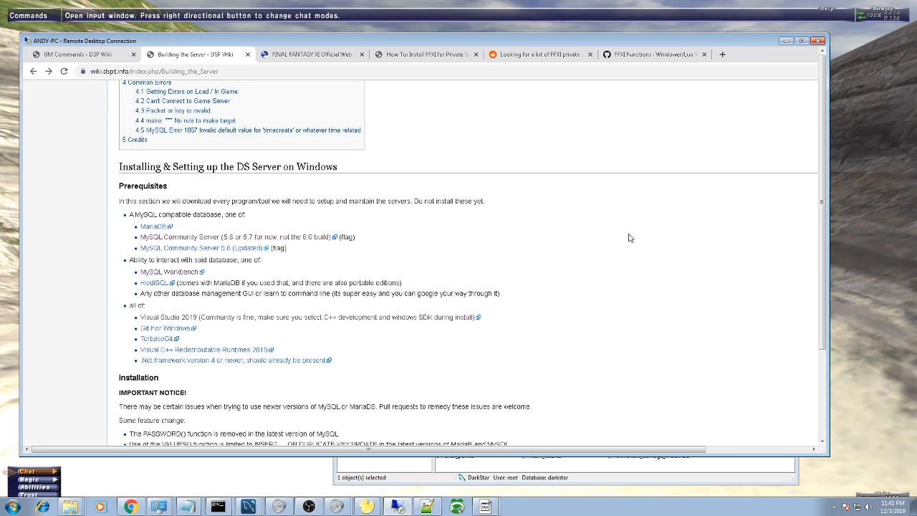
# Step: Open the Visual C++ Redistributable Runtimes 2015 download from the wiki's prerequisites in a new window
pyautogui.scroll(-4, 573, 238)
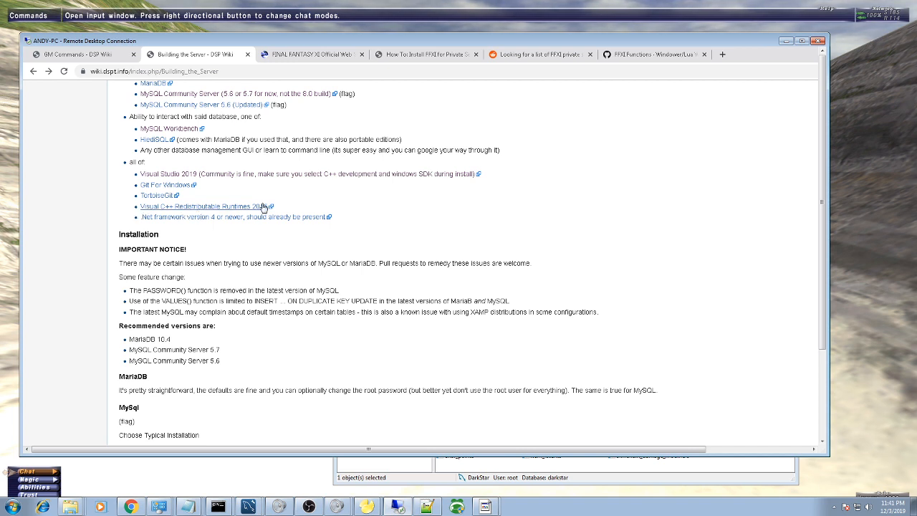
pyautogui.click(237, 207)
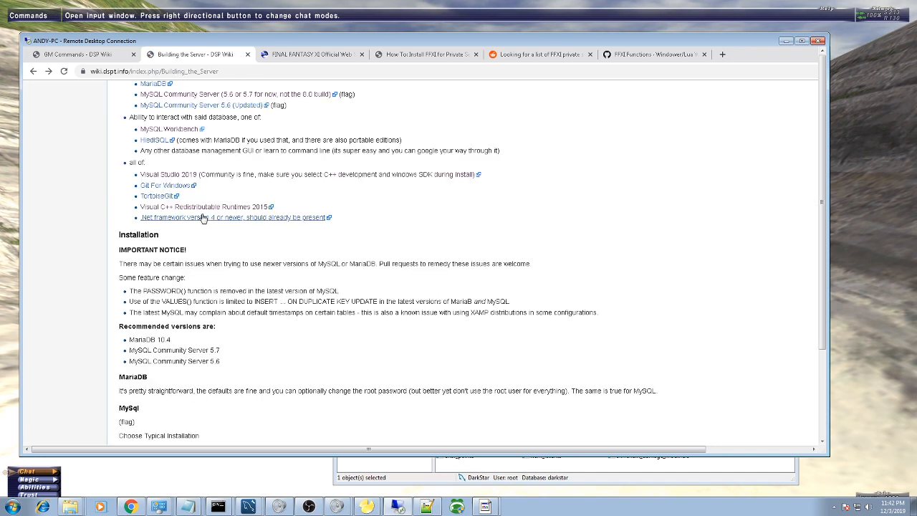
pyautogui.rightClick(216, 218)
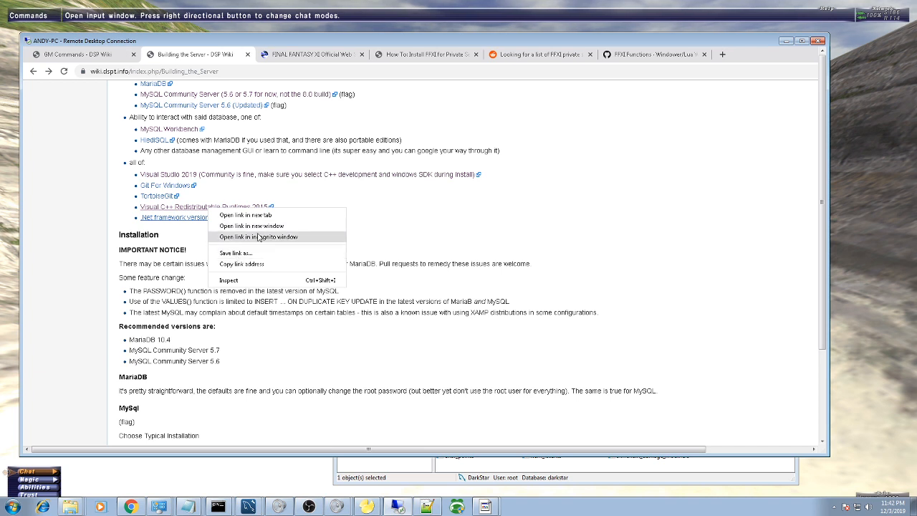
pyautogui.click(262, 228)
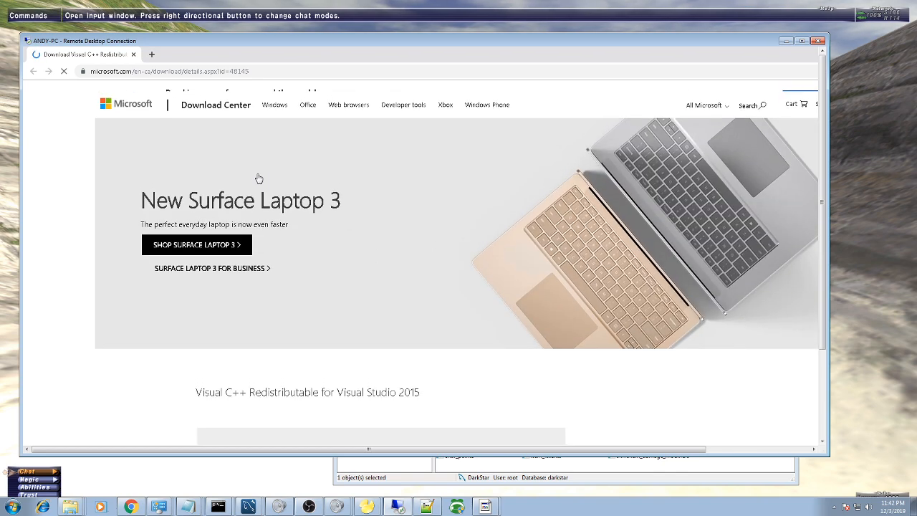
# Step: Review the Visual C++ Redistributable download page, keeping English as the language and highlighting "Visual Studio 2015" in the heading
pyautogui.scroll(-3, 276, 299)
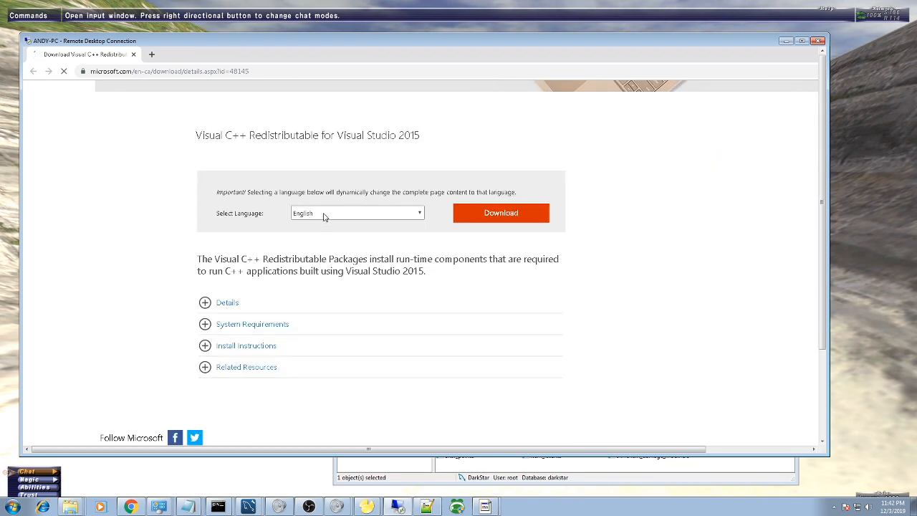
pyautogui.click(323, 215)
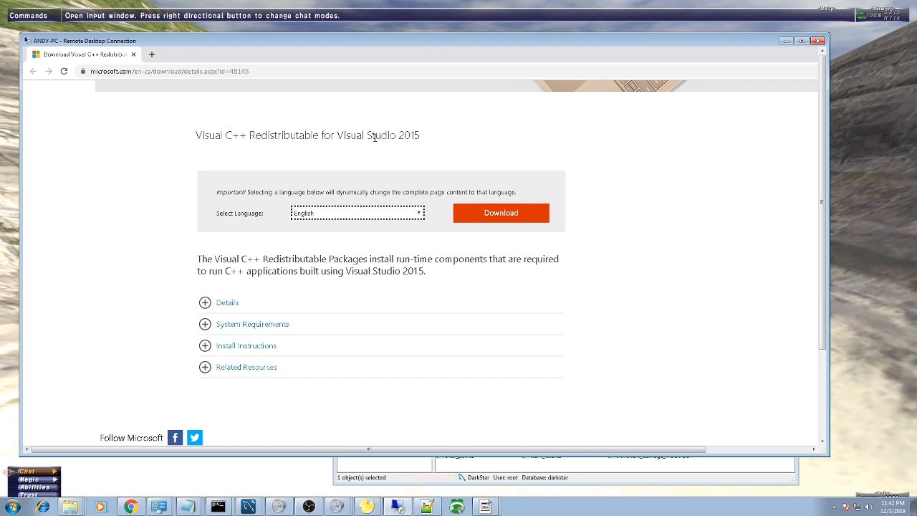
pyautogui.moveTo(338, 136); pyautogui.dragTo(423, 140)
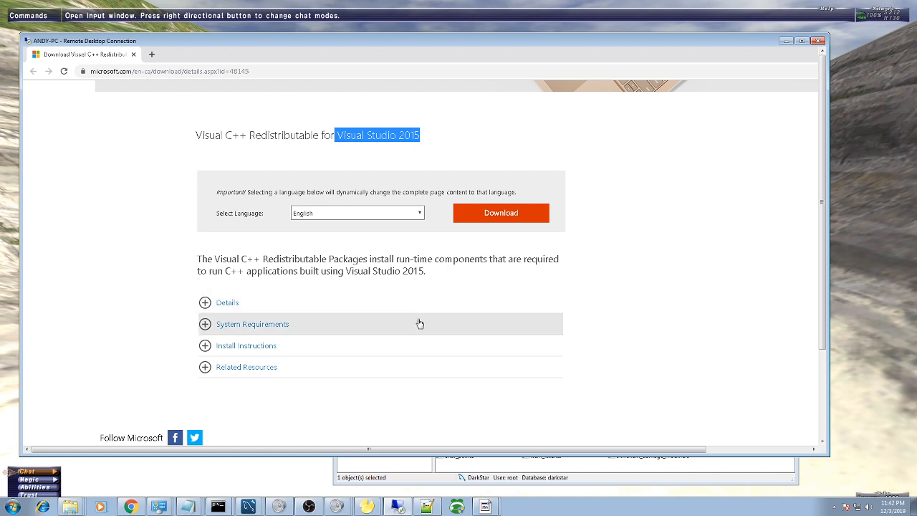
# Step: Maximize the Remote Desktop Connection window, keeping the session connected
pyautogui.moveTo(244, 41); pyautogui.dragTo(258, 58)
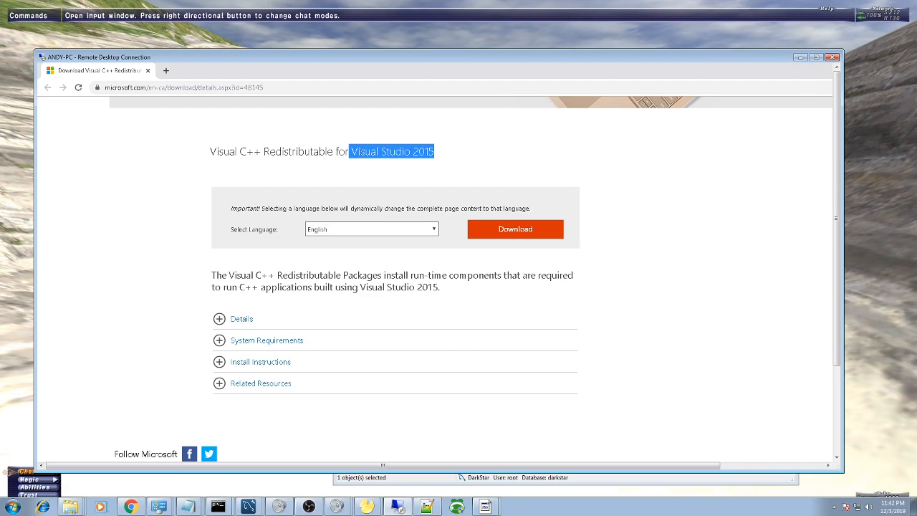
pyautogui.moveTo(174, 60); pyautogui.dragTo(194, 60)
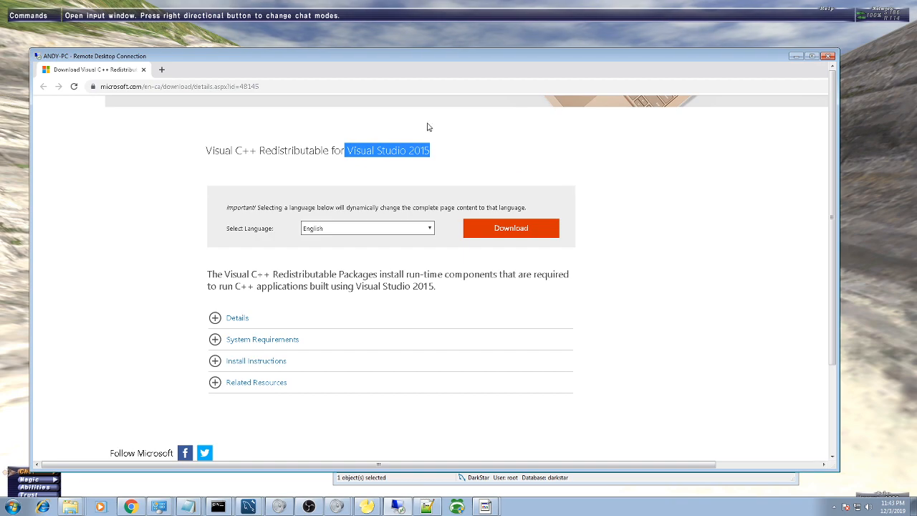
pyautogui.moveTo(356, 61)
pyautogui.mouseDown()
pyautogui.moveTo(348, 108)
pyautogui.moveTo(308, 183)
pyautogui.moveTo(312, 154)
pyautogui.moveTo(358, 87)
pyautogui.moveTo(350, 72)
pyautogui.mouseUp()
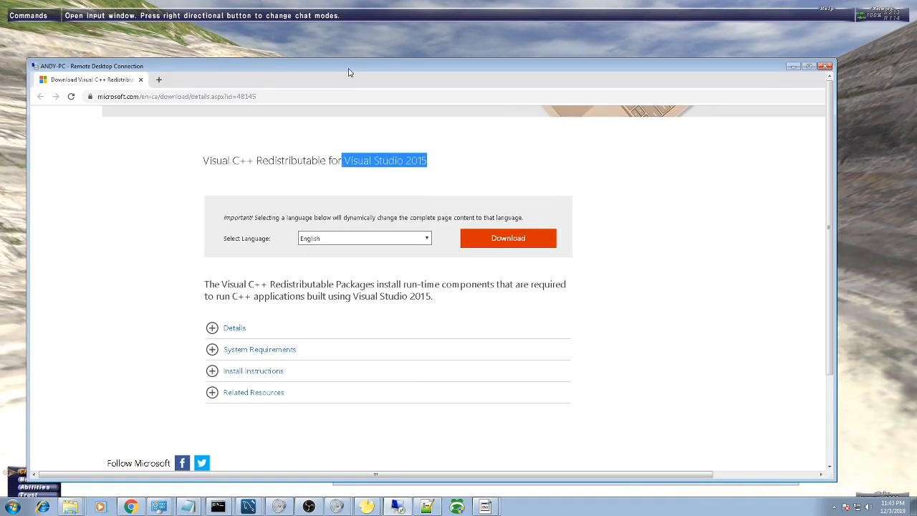
pyautogui.click(826, 67)
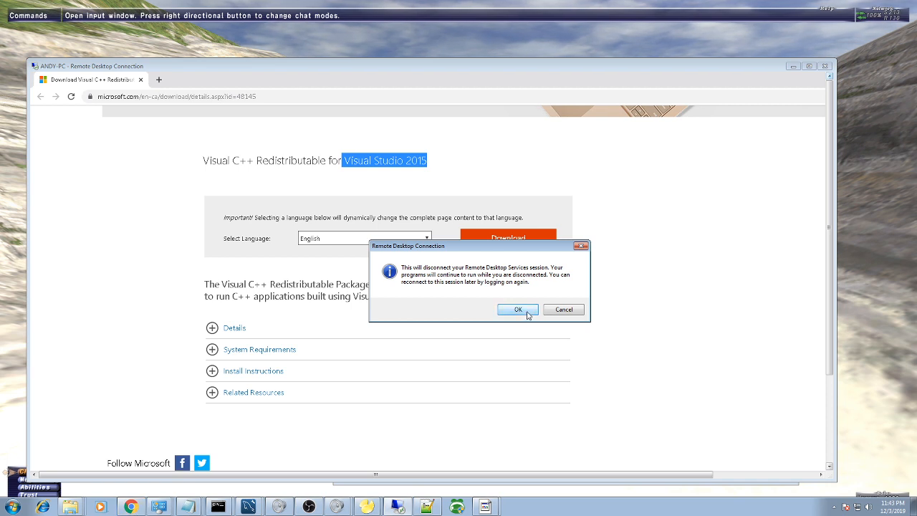
pyautogui.click(581, 247)
pyautogui.doubleClick(487, 69)
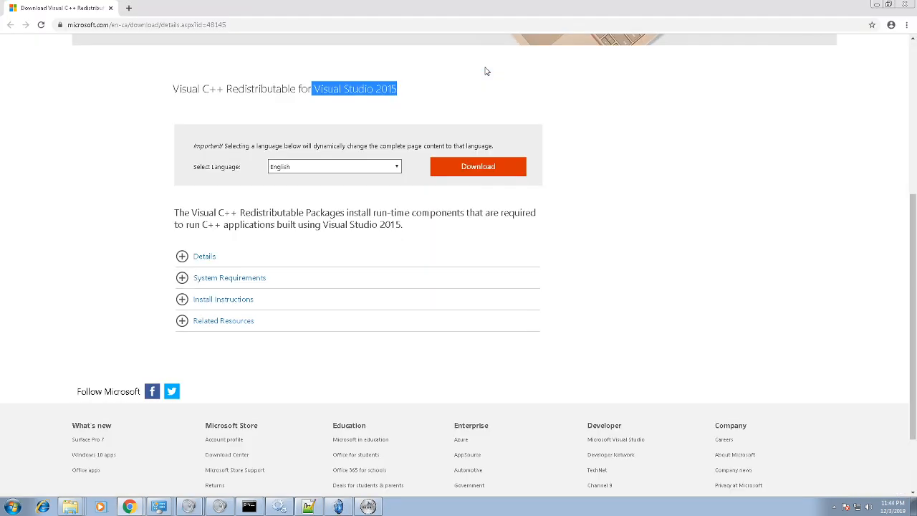
# Step: Close the Visual C++ Redistributable download window and open the .NET Framework version 4 download page from the wiki's prerequisites
pyautogui.scroll(4, 545, 366)
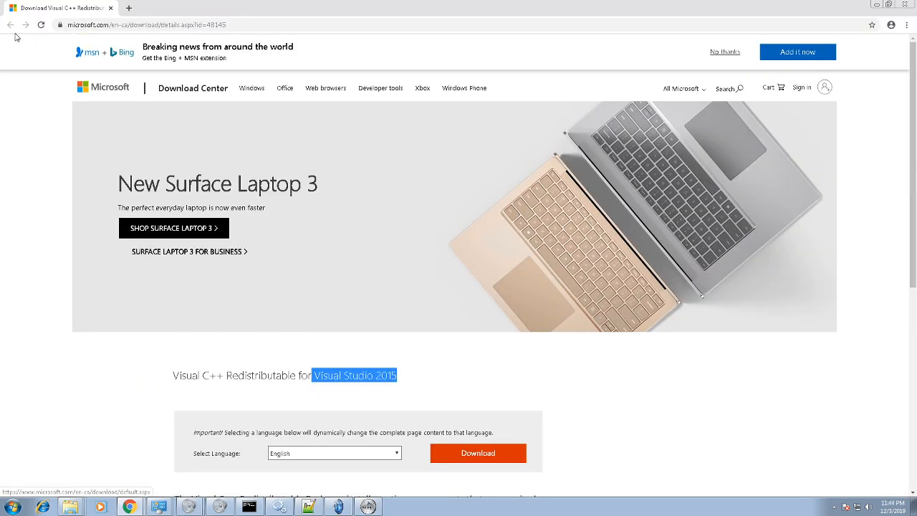
pyautogui.doubleClick(229, 4)
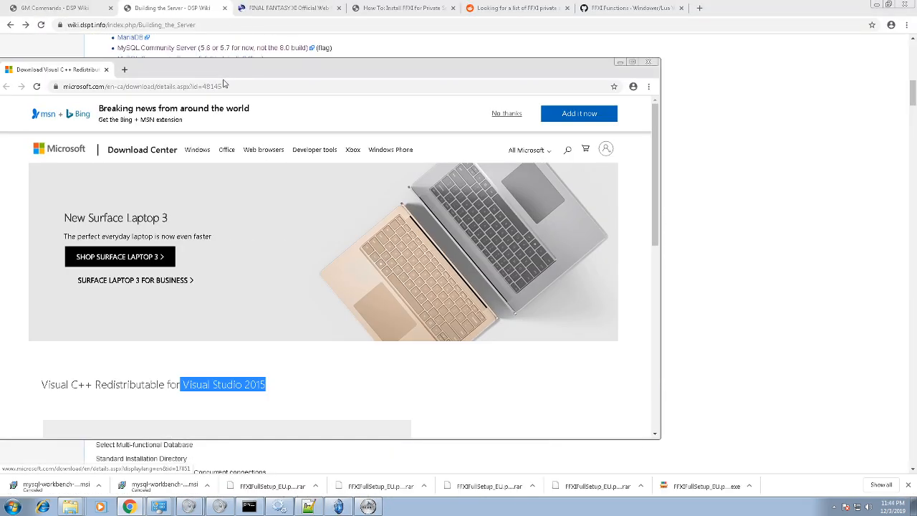
pyautogui.click(648, 65)
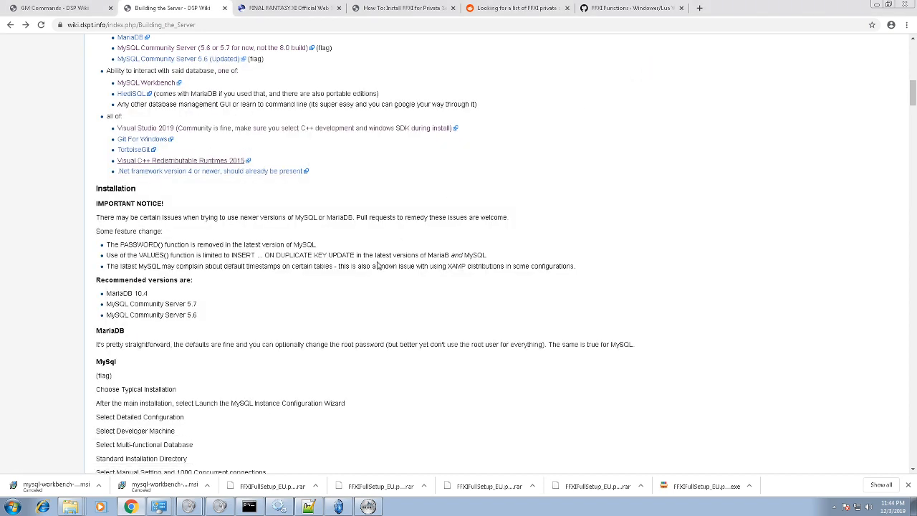
pyautogui.click(216, 172)
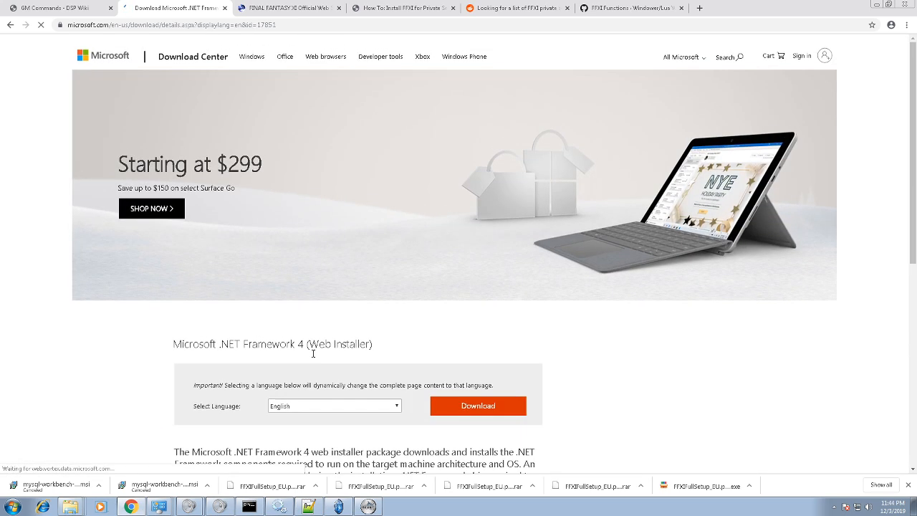
pyautogui.scroll(-3, 313, 353)
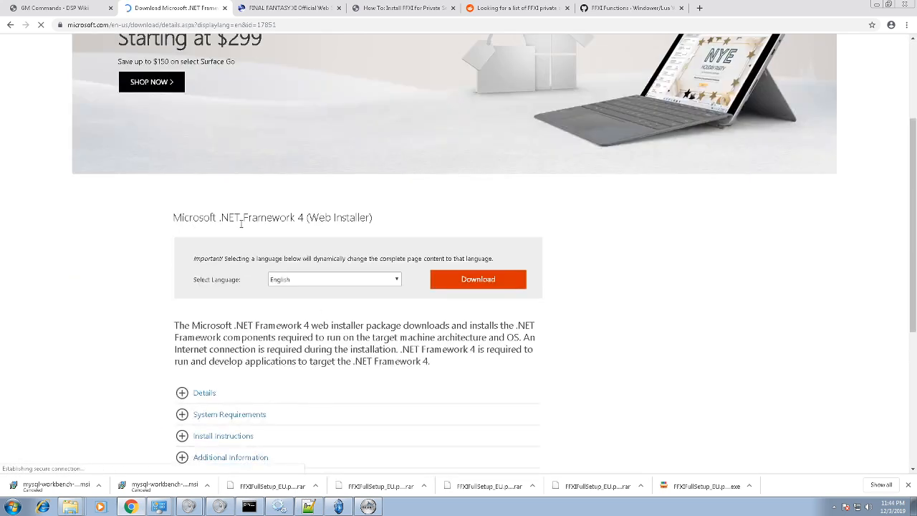
pyautogui.click(43, 507)
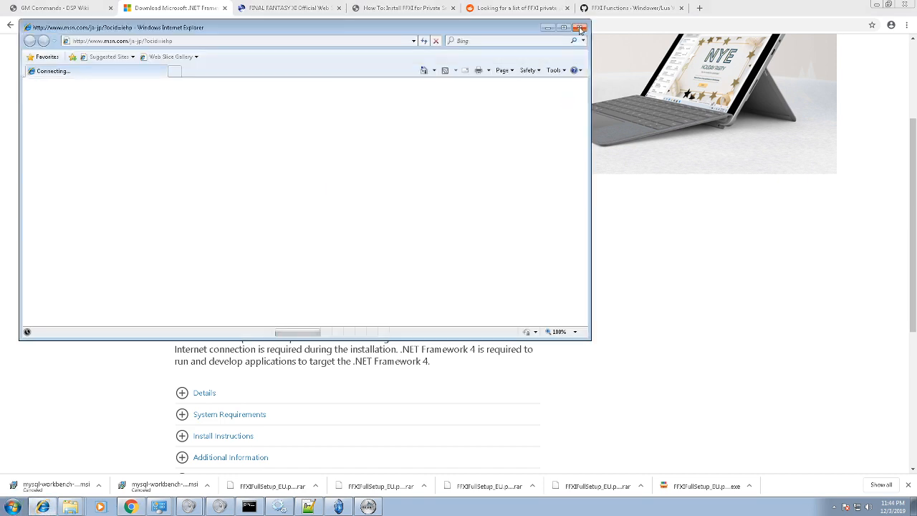
pyautogui.click(144, 433)
pyautogui.rightClick(45, 508)
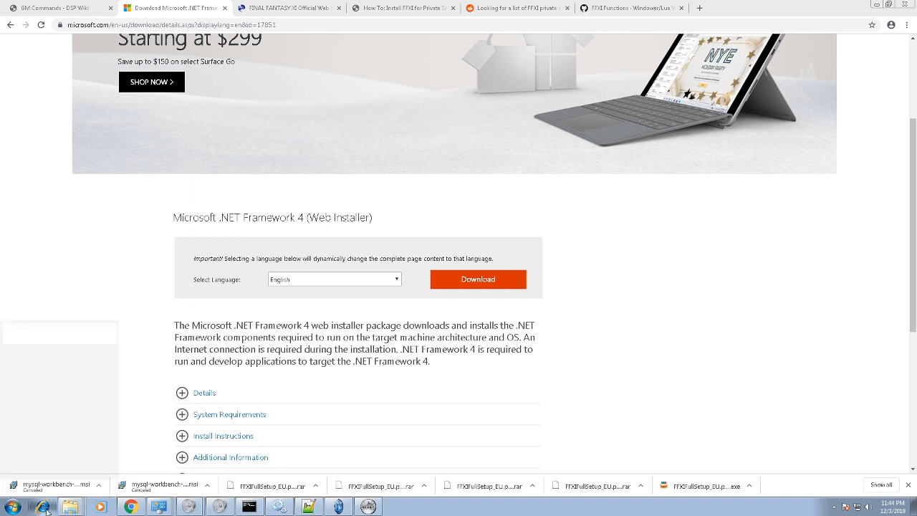
pyautogui.click(714, 375)
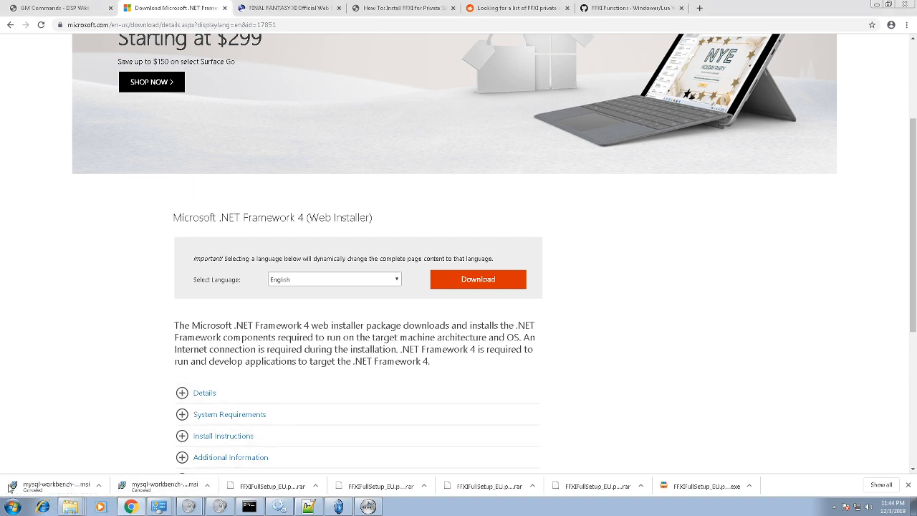
# Step: Open the Programs and Features list of installed software from the Control Panel
pyautogui.click(12, 508)
pyautogui.click(165, 394)
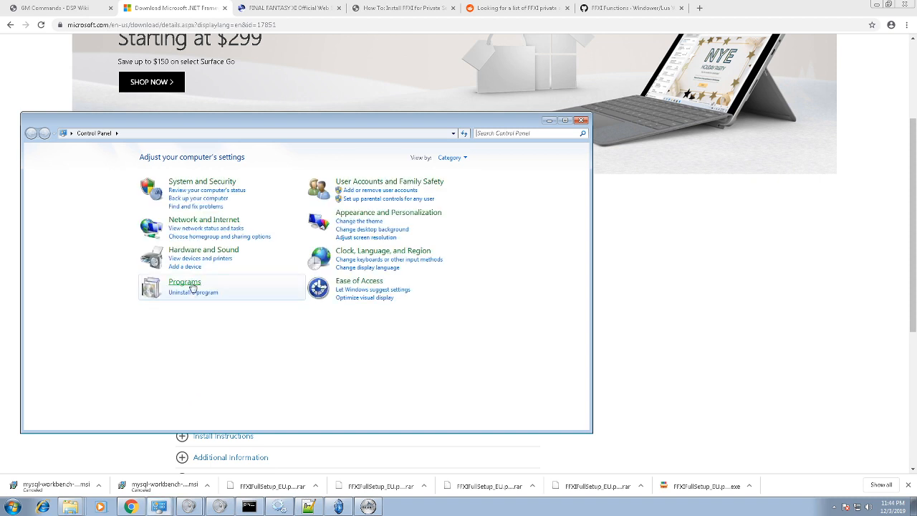
pyautogui.click(191, 286)
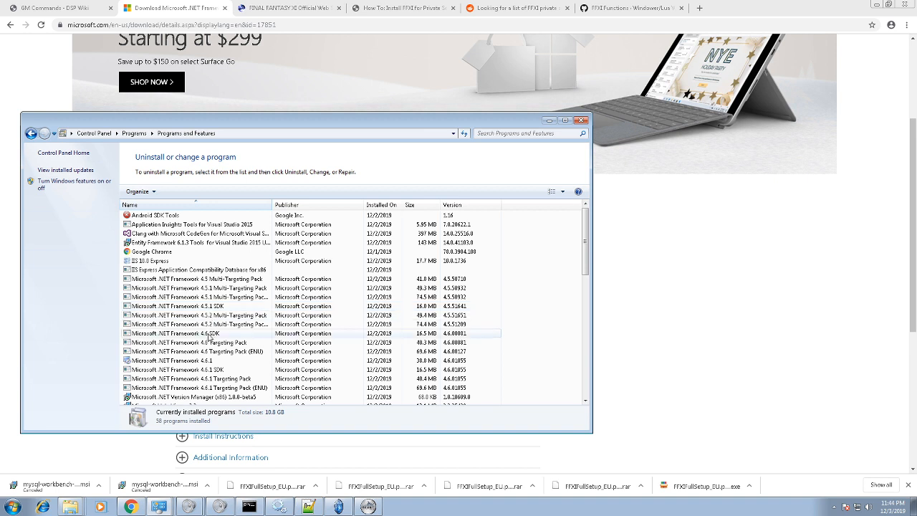
# Step: Examine the installed programs for the .NET Framework, Visual C++ Redistributable, Visual Studio and MySQL entries, widening the Name column to show full names
pyautogui.scroll(-1, 213, 384)
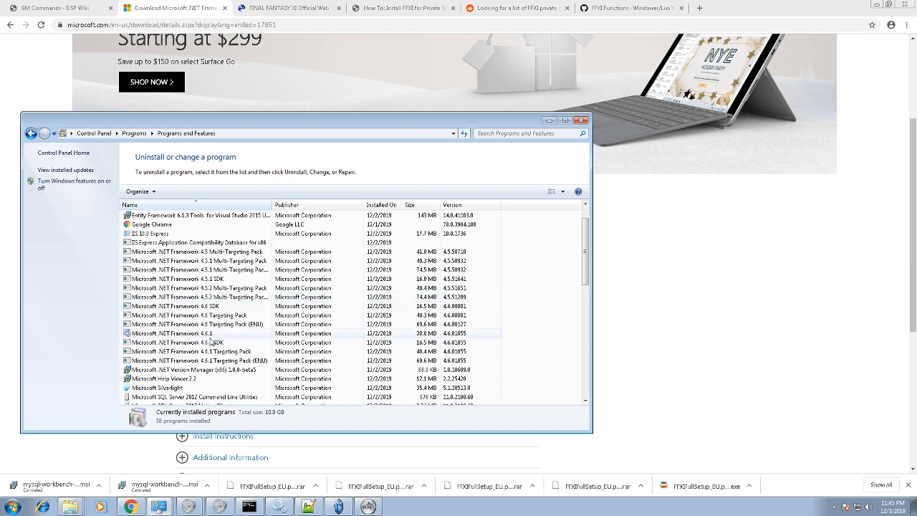
pyautogui.scroll(-1, 218, 370)
pyautogui.scroll(-2, 218, 370)
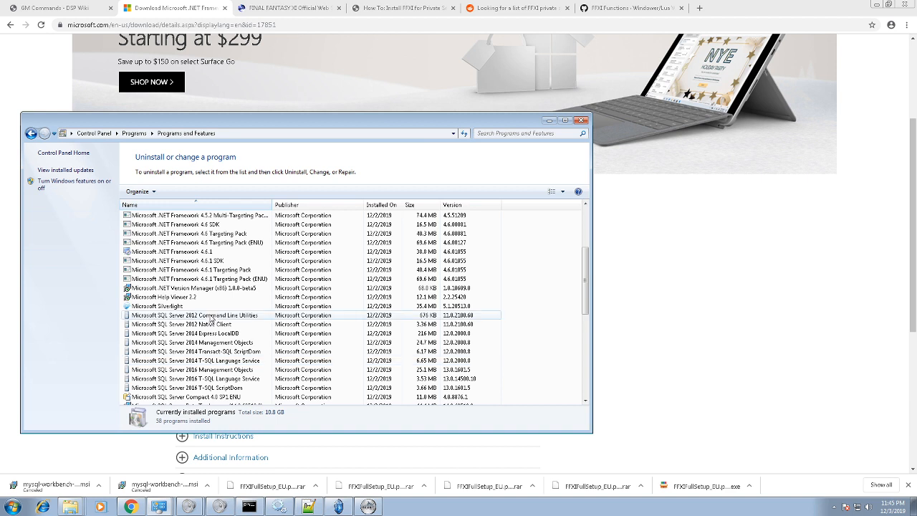
pyautogui.scroll(-1, 206, 313)
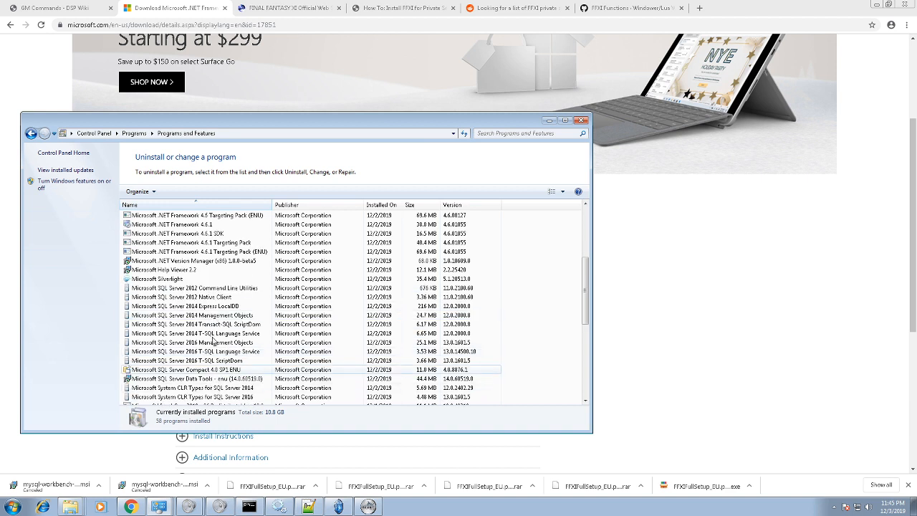
pyautogui.scroll(-1, 180, 299)
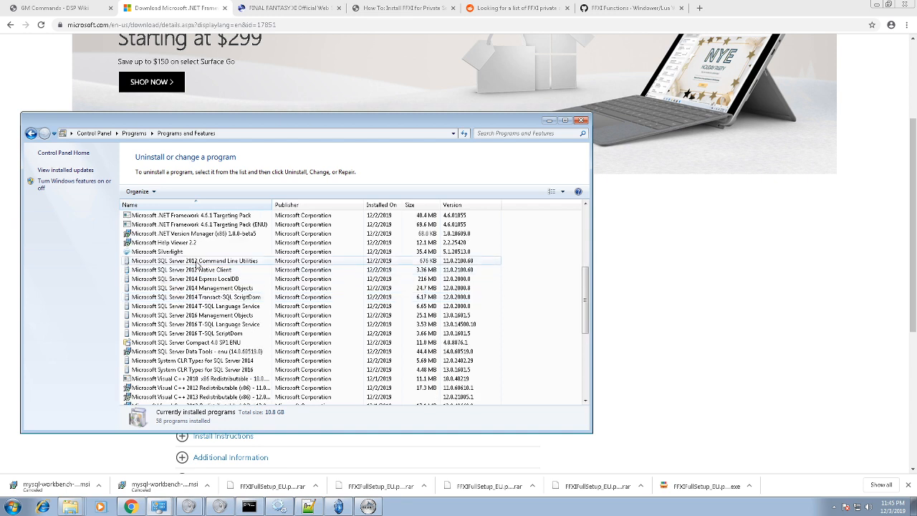
pyautogui.scroll(-2, 193, 334)
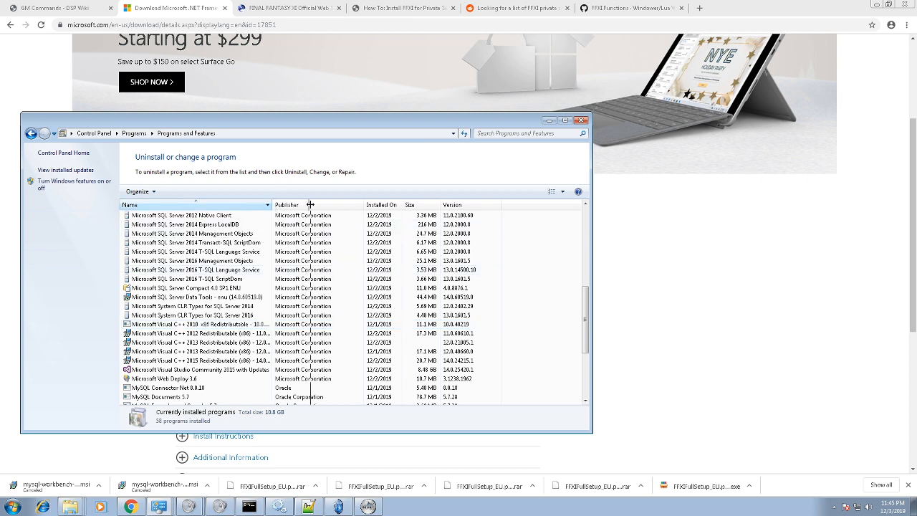
pyautogui.moveTo(271, 205); pyautogui.dragTo(311, 205)
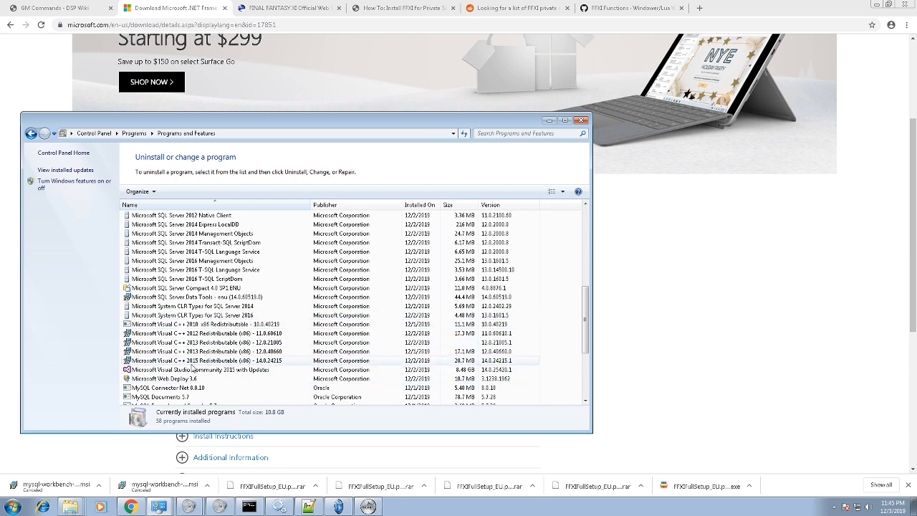
pyautogui.scroll(-2, 199, 362)
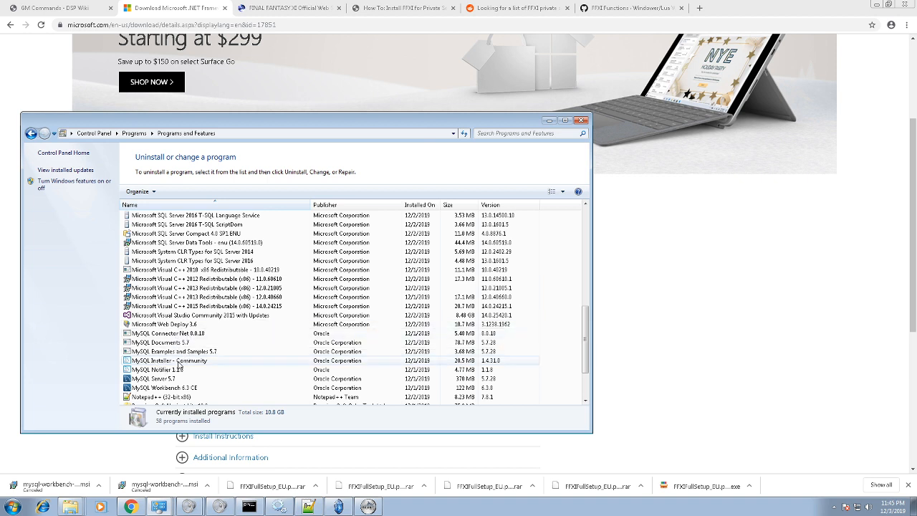
pyautogui.scroll(-1, 177, 369)
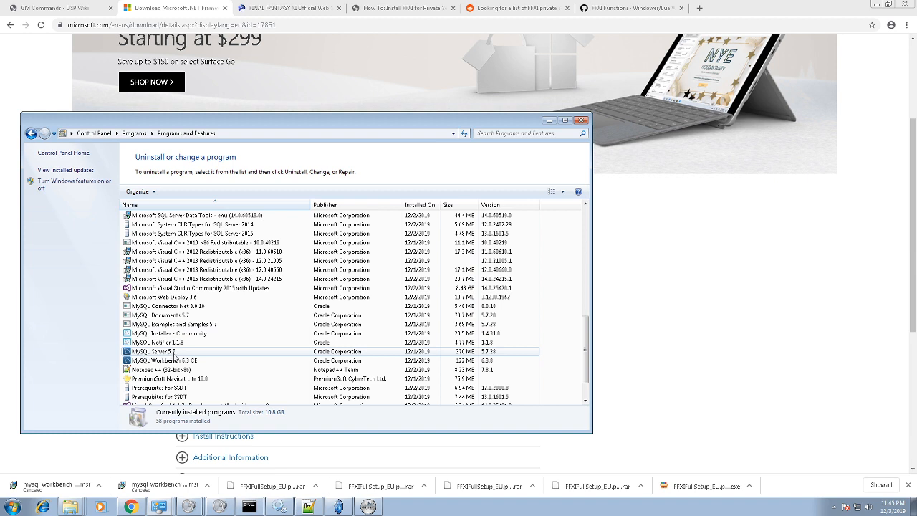
pyautogui.scroll(-1, 176, 356)
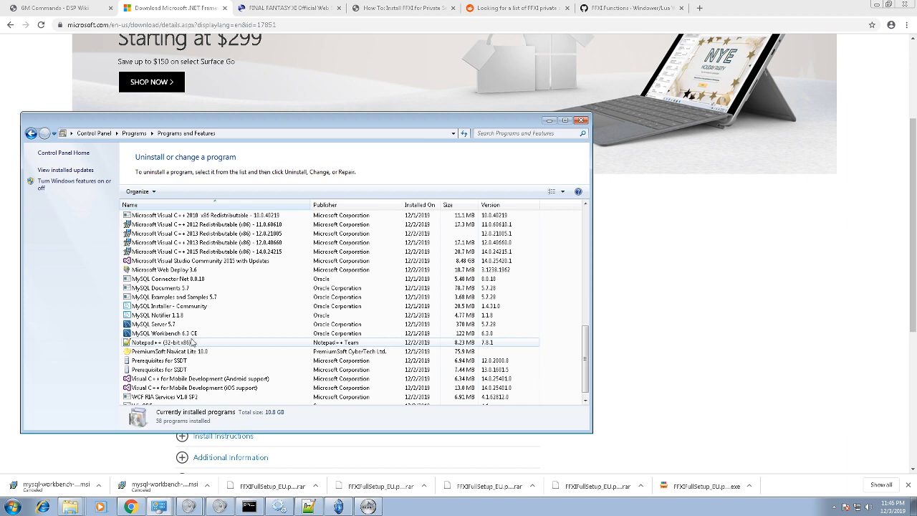
# Step: Return to the browser, switch to the tab with the FINAL FANTASY XI official website and select its web address
pyautogui.click(722, 14)
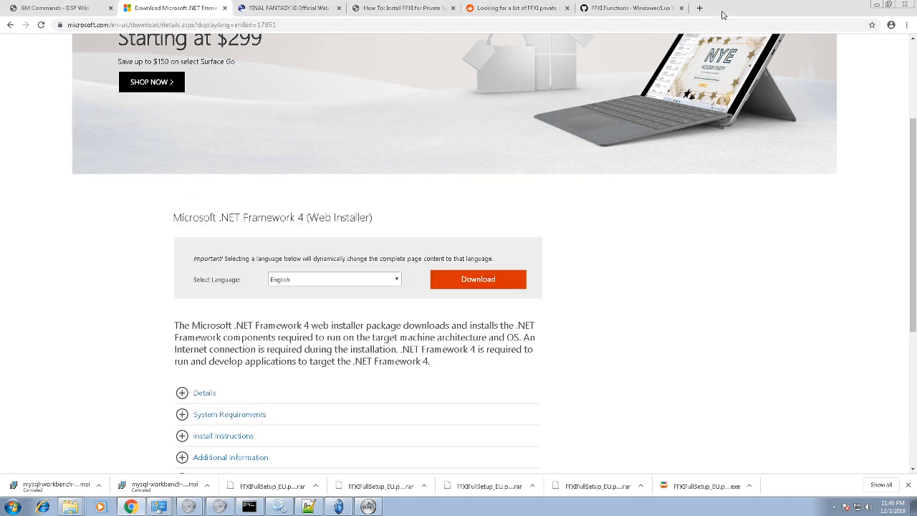
pyautogui.doubleClick(723, 15)
pyautogui.doubleClick(759, 107)
pyautogui.click(252, 9)
pyautogui.click(260, 26)
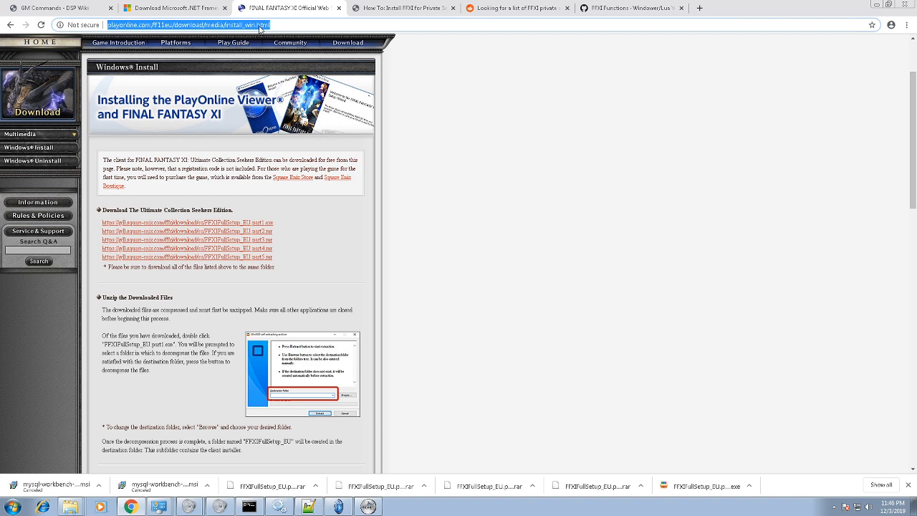
pyautogui.write('goo')
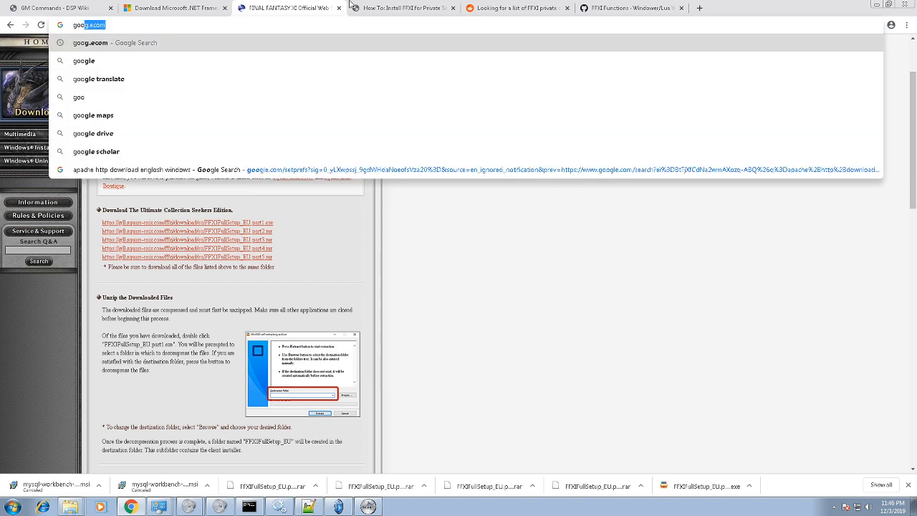
pyautogui.write('le.com')
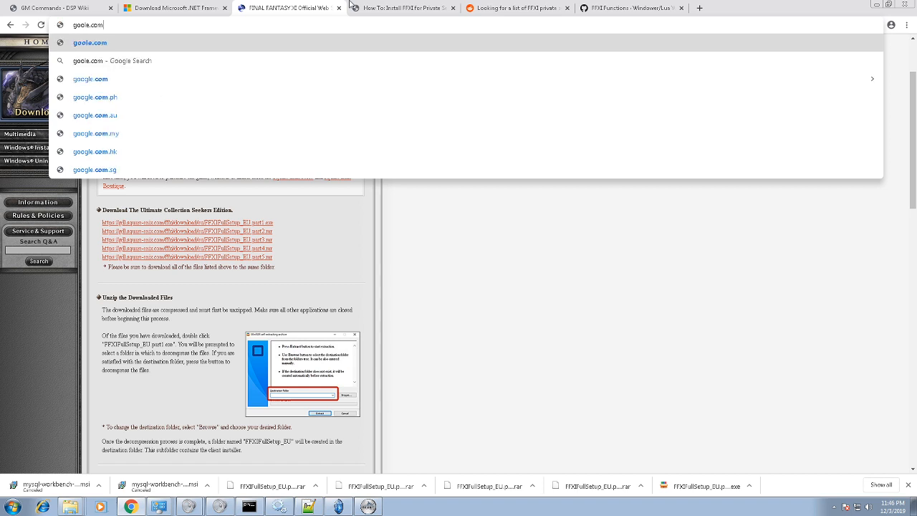
pyautogui.press('Return')
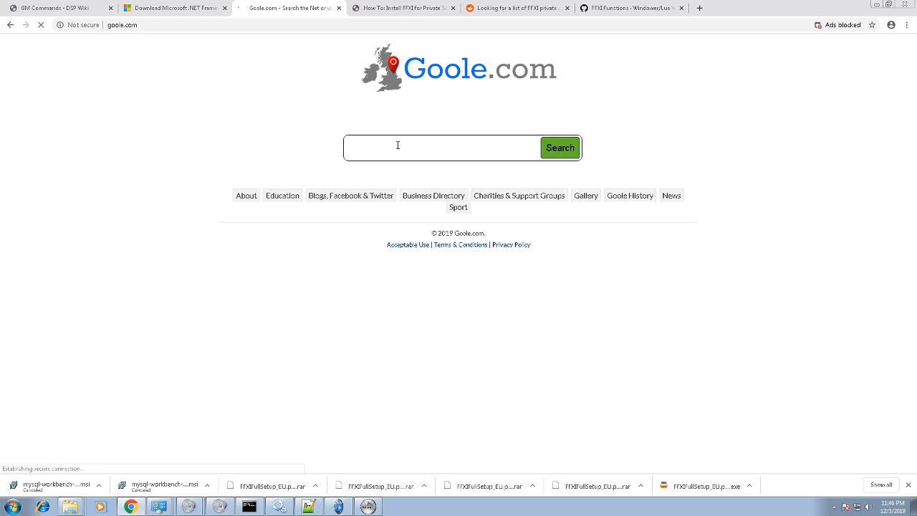
pyautogui.click(398, 145)
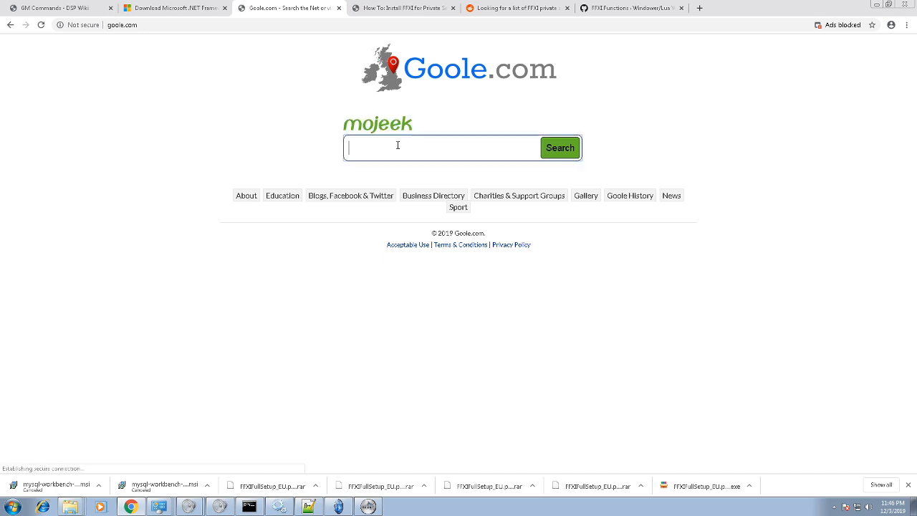
# Step: Load google.com in the current browser tab
pyautogui.click(371, 21)
pyautogui.write('g')
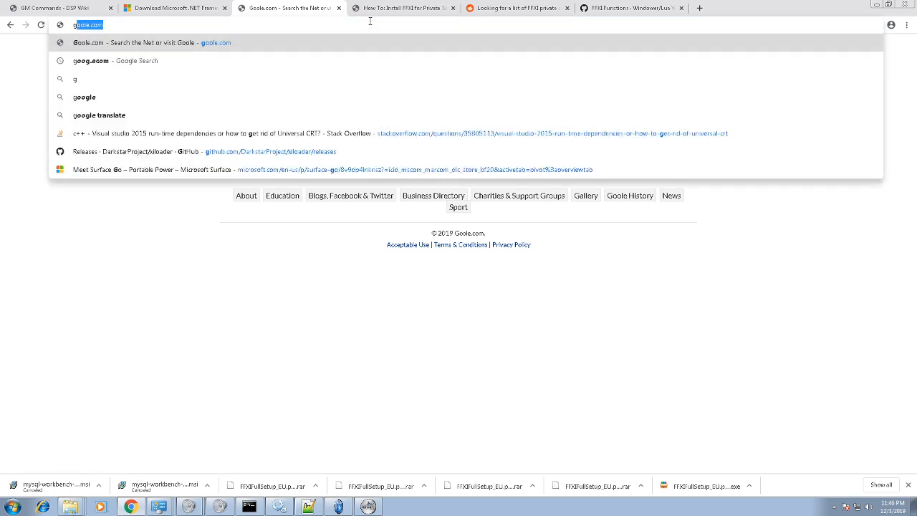
pyautogui.press('BackSpace')
pyautogui.press('BackSpace')
pyautogui.write('google.com')
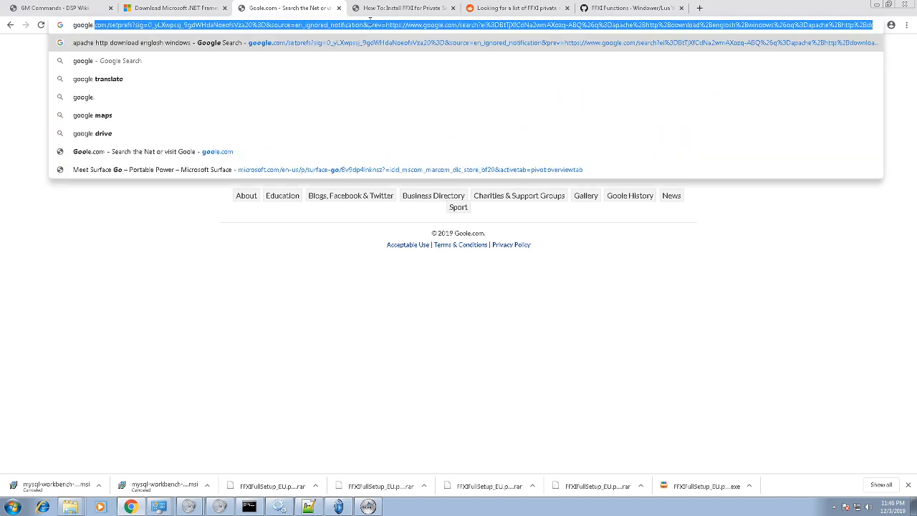
pyautogui.press('Return')
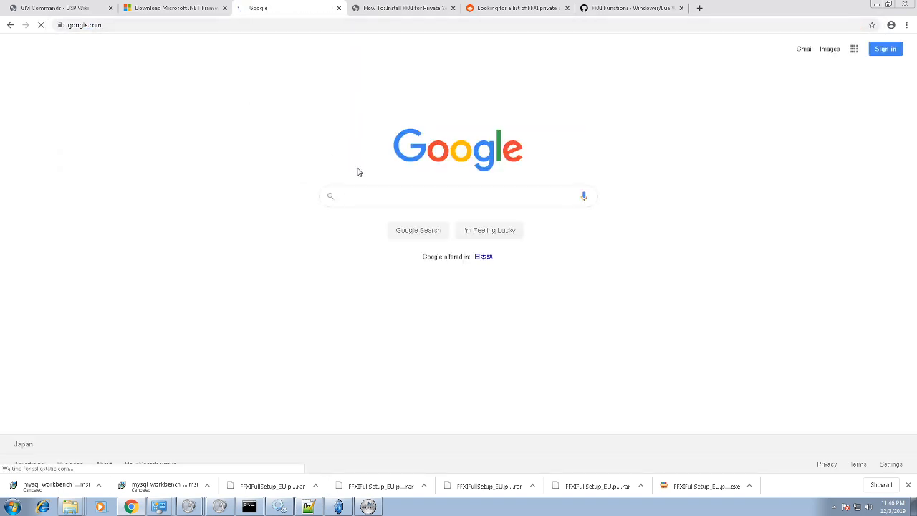
# Step: Search Google for notepad++ using the suggested query
pyautogui.write('notepa')
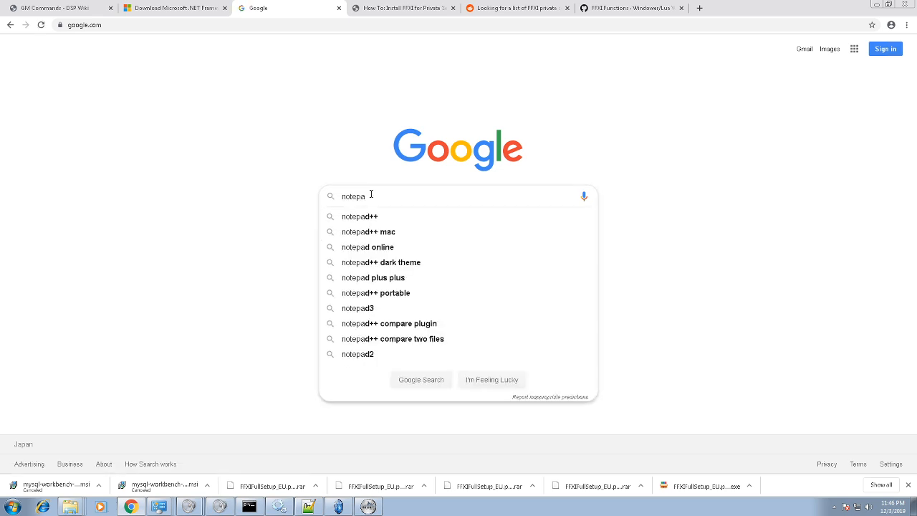
pyautogui.press('Down')
pyautogui.press('Return')
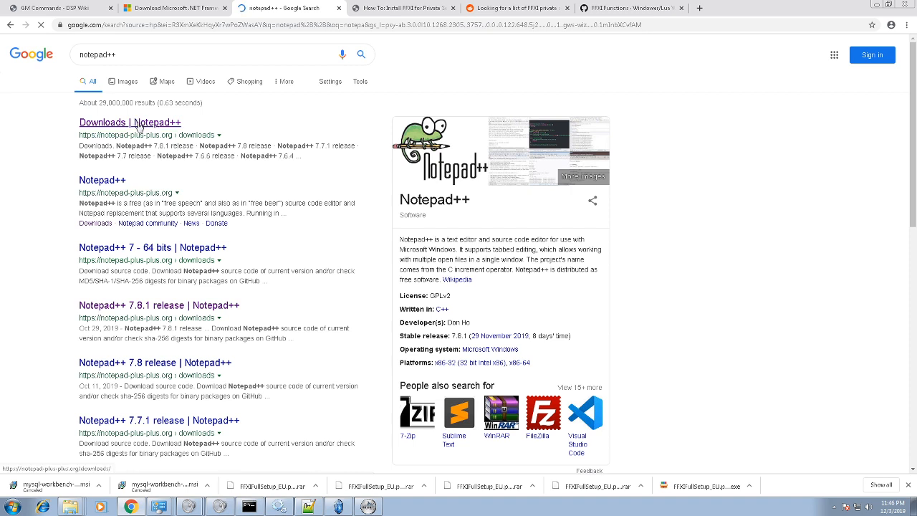
# Step: Open the Notepad++ 7.8.1 release from the Downloads search result and review its 32-bit and 64-bit download options
pyautogui.click(138, 125)
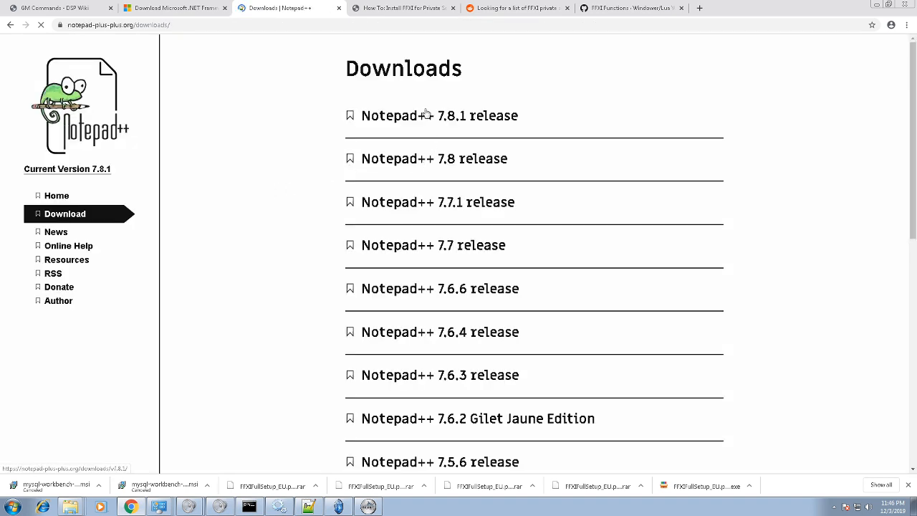
pyautogui.click(466, 121)
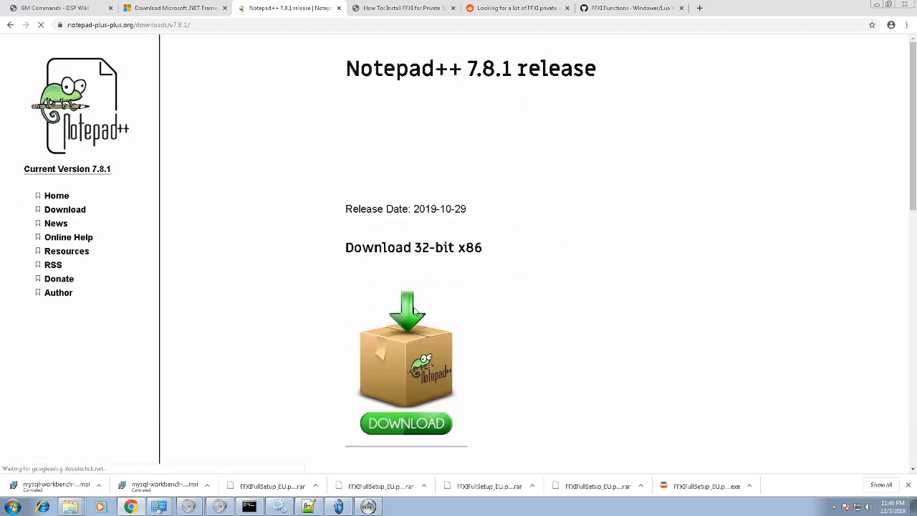
pyautogui.scroll(-1, 419, 312)
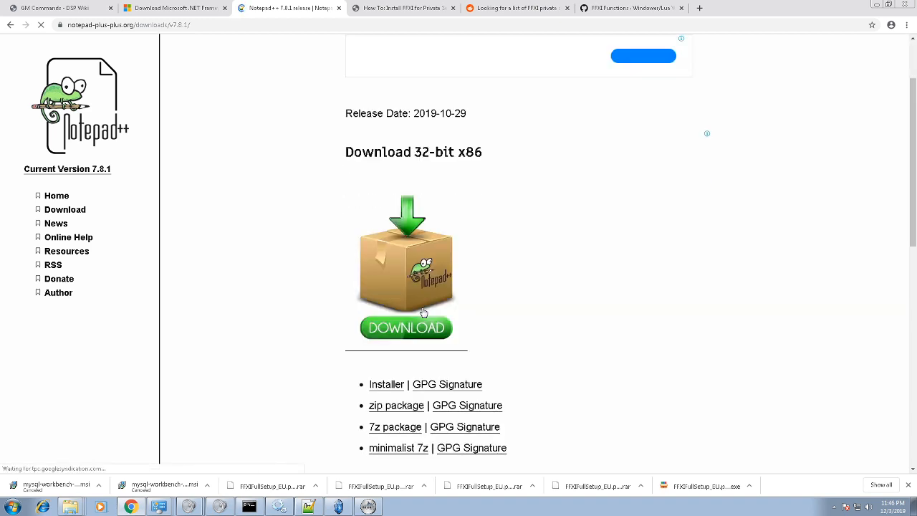
pyautogui.scroll(-1, 423, 313)
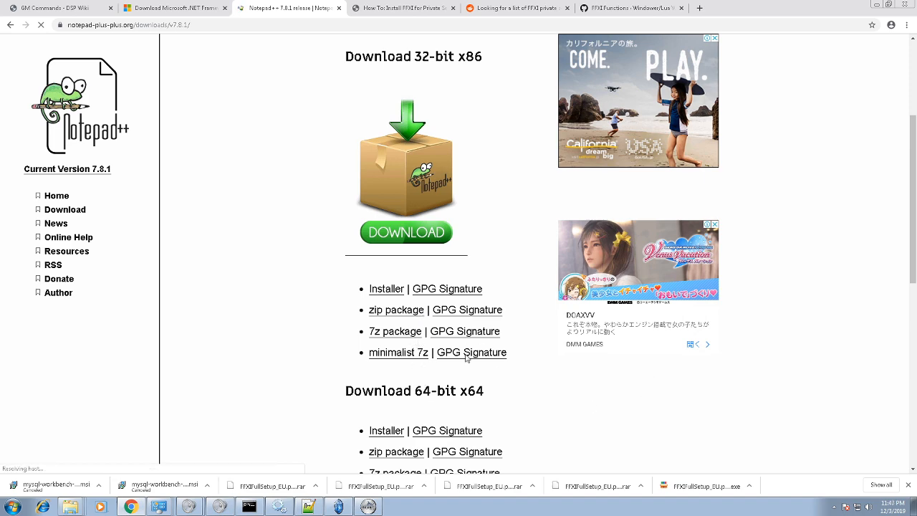
pyautogui.scroll(4, 370, 331)
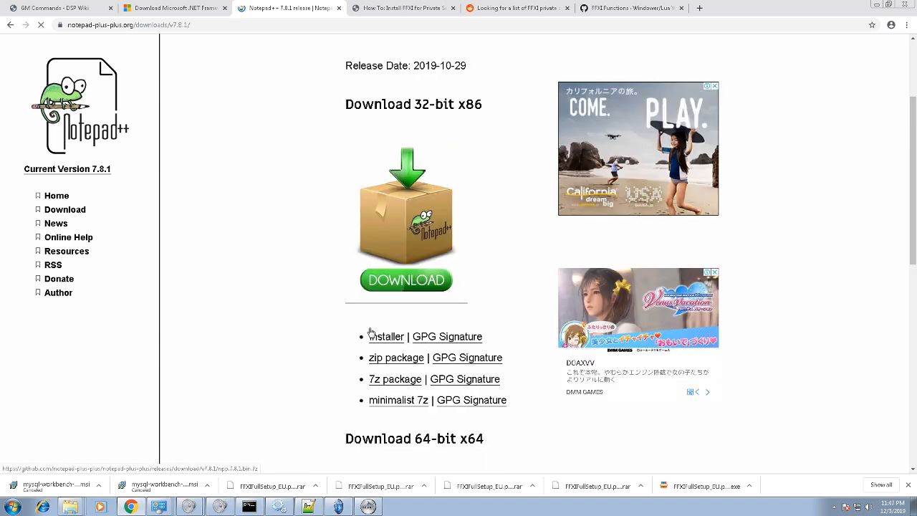
pyautogui.scroll(-5, 386, 345)
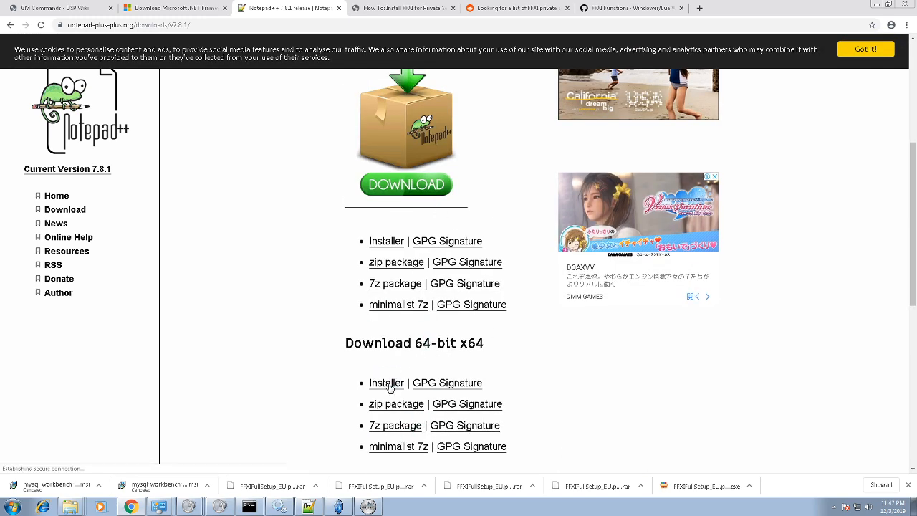
pyautogui.scroll(3, 389, 387)
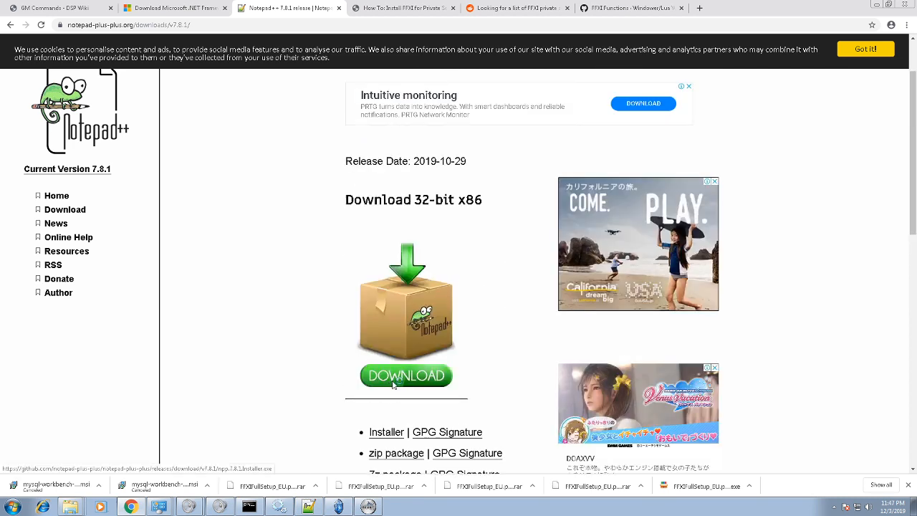
pyautogui.click(393, 385)
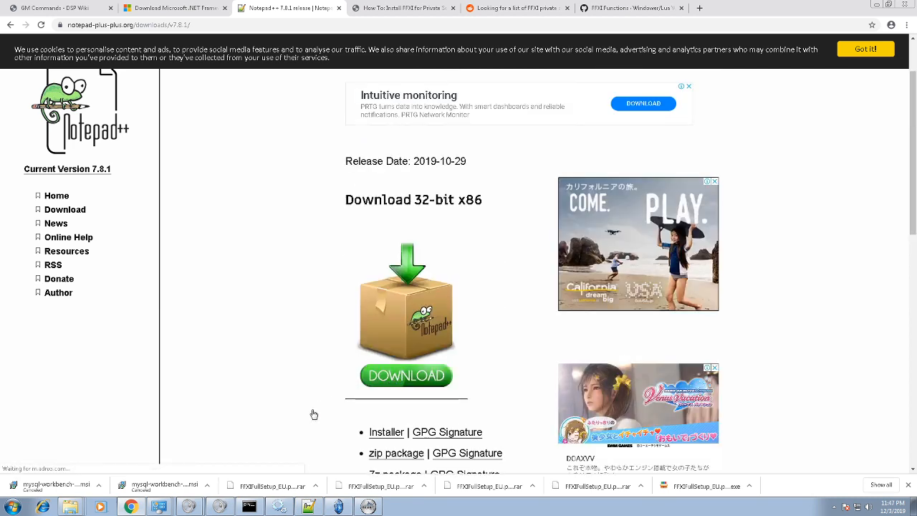
# Step: Close the FFXI Functions tab, switch to the .NET Framework download tab and restore the browser to a smaller window
pyautogui.click(682, 8)
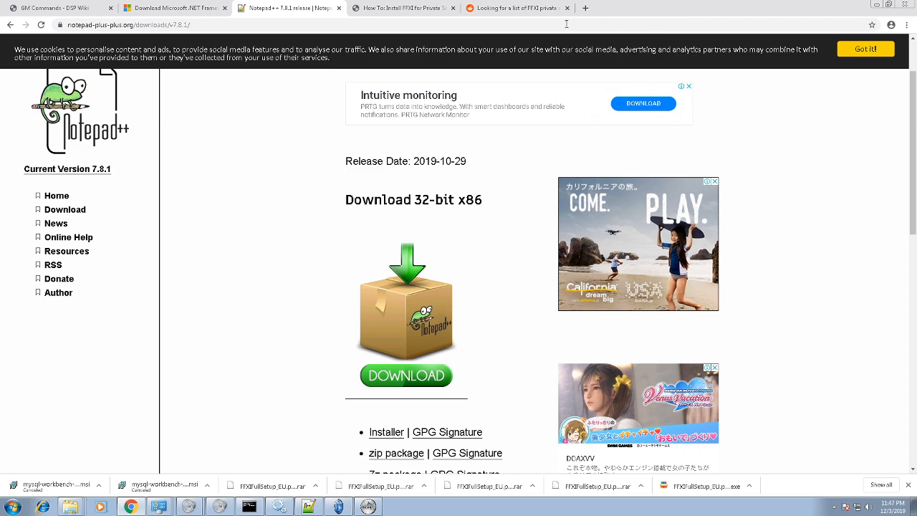
pyautogui.click(176, 8)
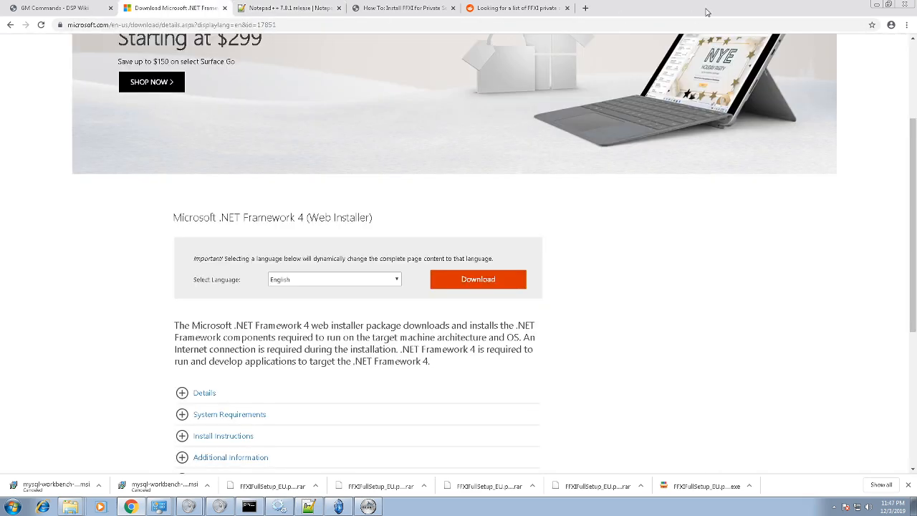
pyautogui.moveTo(706, 12); pyautogui.dragTo(562, 45)
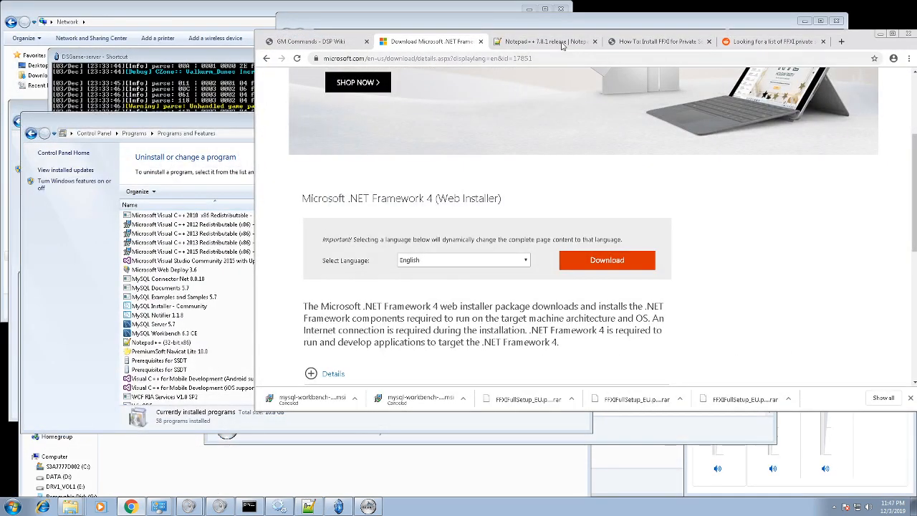
# Step: Go back through the .NET Framework tab's history to the Building the Server wiki page
pyautogui.click(647, 43)
pyautogui.click(551, 45)
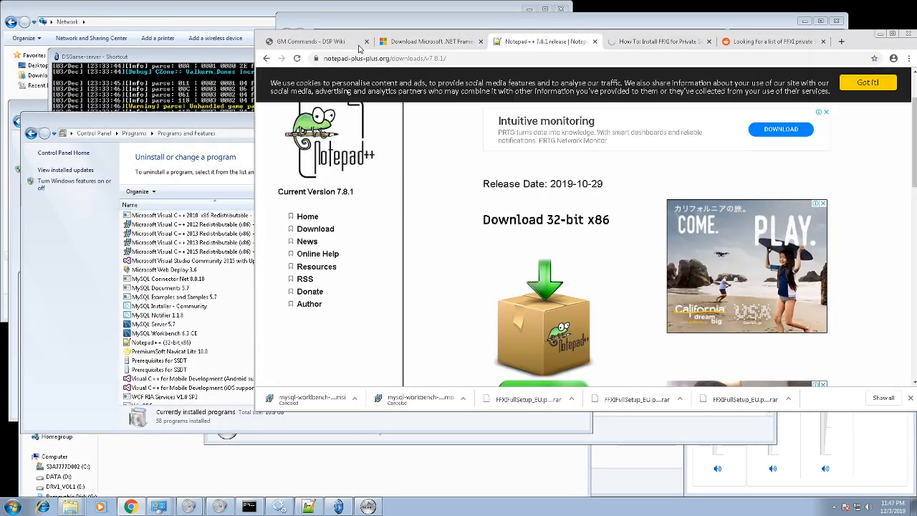
pyautogui.click(425, 45)
pyautogui.rightClick(267, 59)
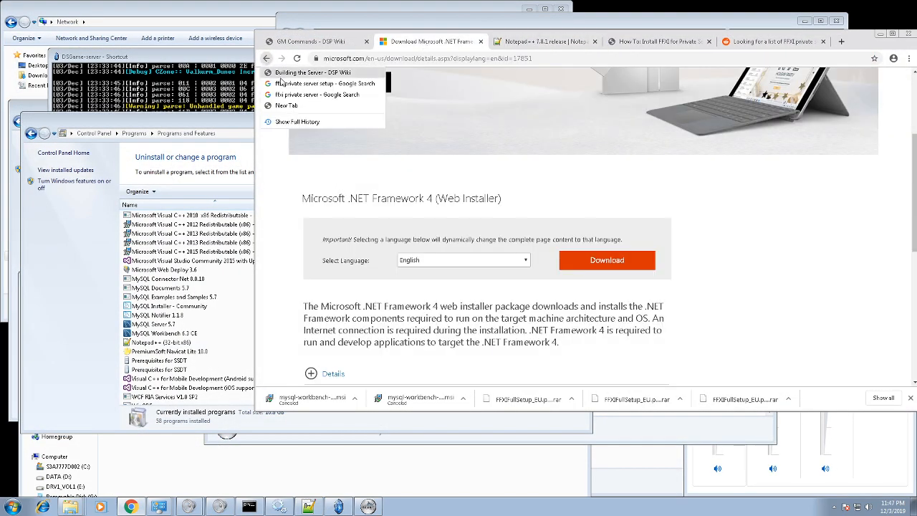
pyautogui.click(295, 73)
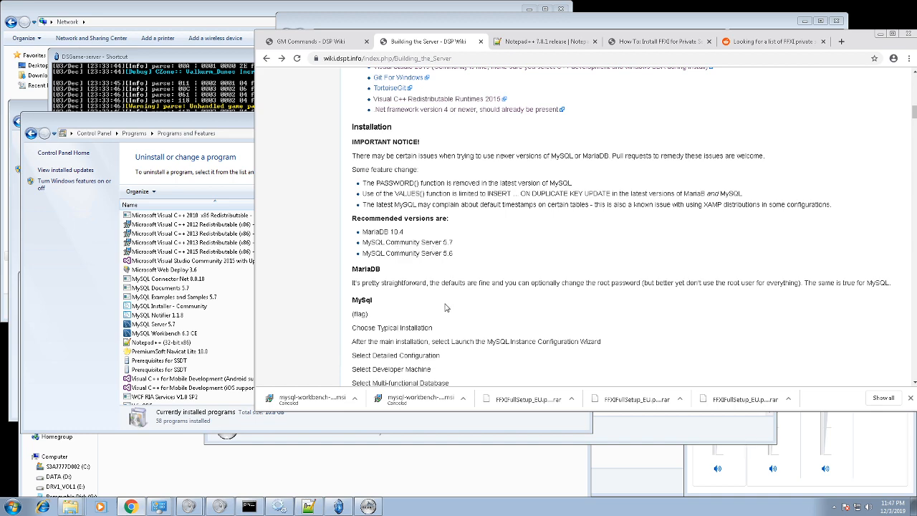
# Step: Review the wiki's recommended database versions, highlight part of the MySQL Community Server 5.7 entry, and switch to the Reddit private servers tab
pyautogui.scroll(-1, 444, 307)
pyautogui.scroll(-1, 444, 308)
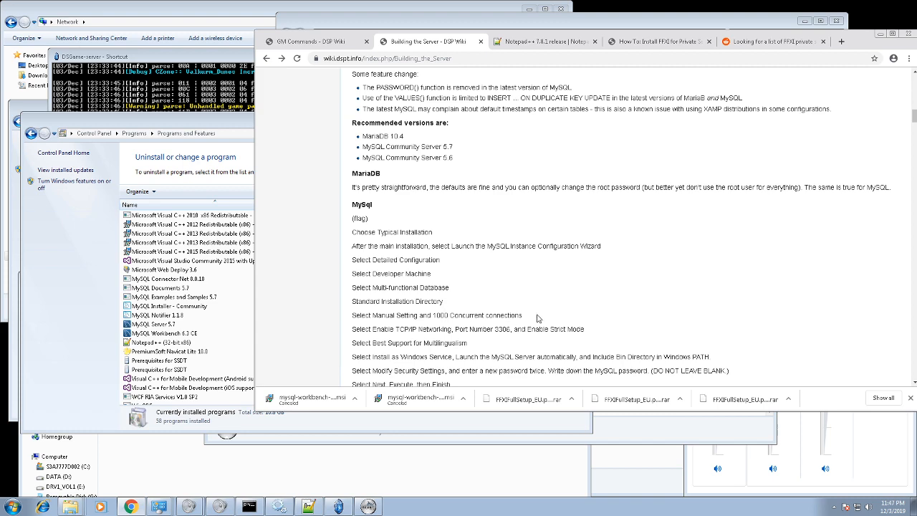
pyautogui.scroll(2, 536, 316)
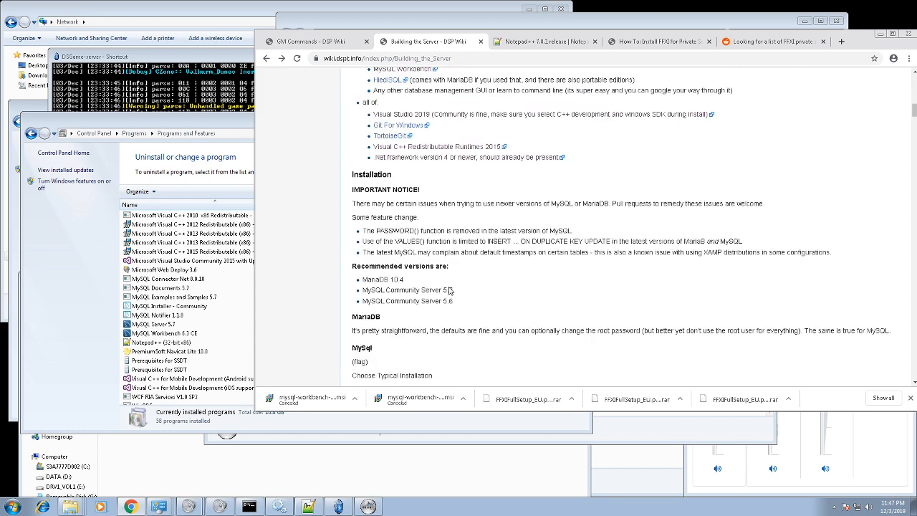
pyautogui.scroll(-2, 450, 318)
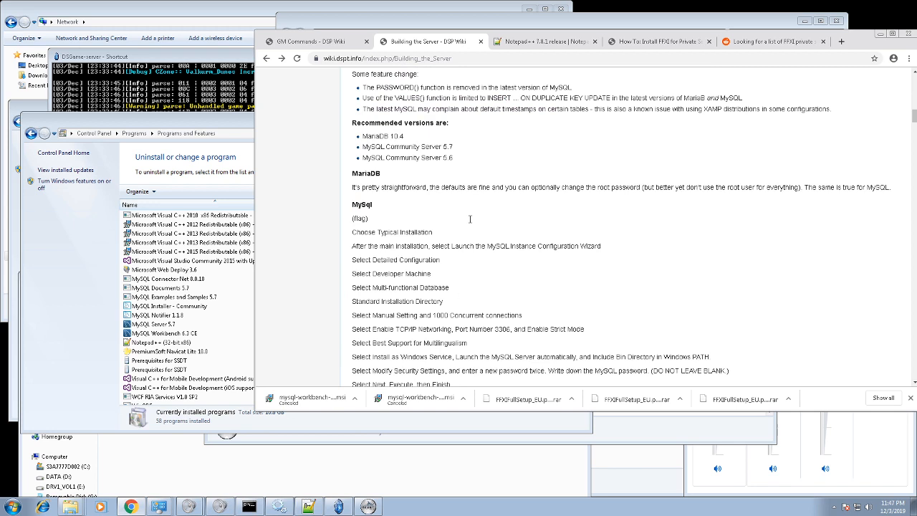
pyautogui.moveTo(452, 148); pyautogui.dragTo(432, 147)
pyautogui.click(757, 45)
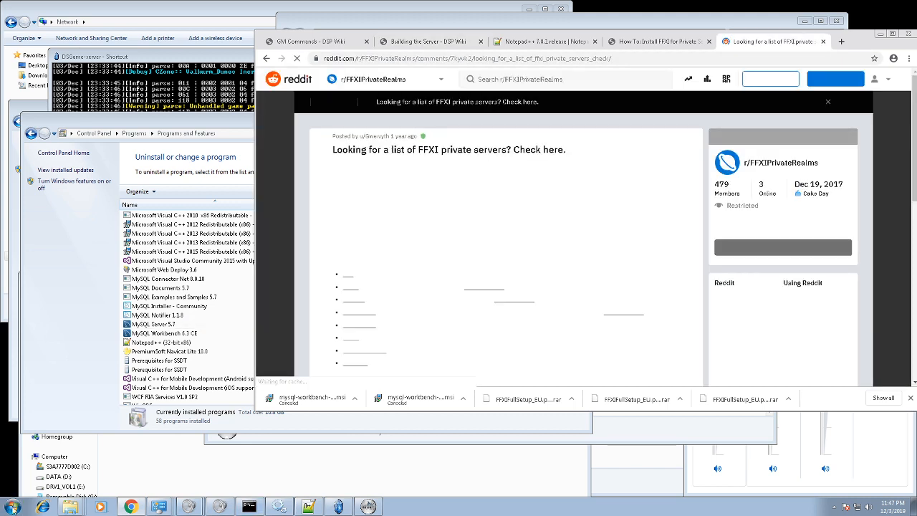
# Step: Find and open the Windows Services console, and select the MySQL57 service in the list
pyautogui.click(11, 506)
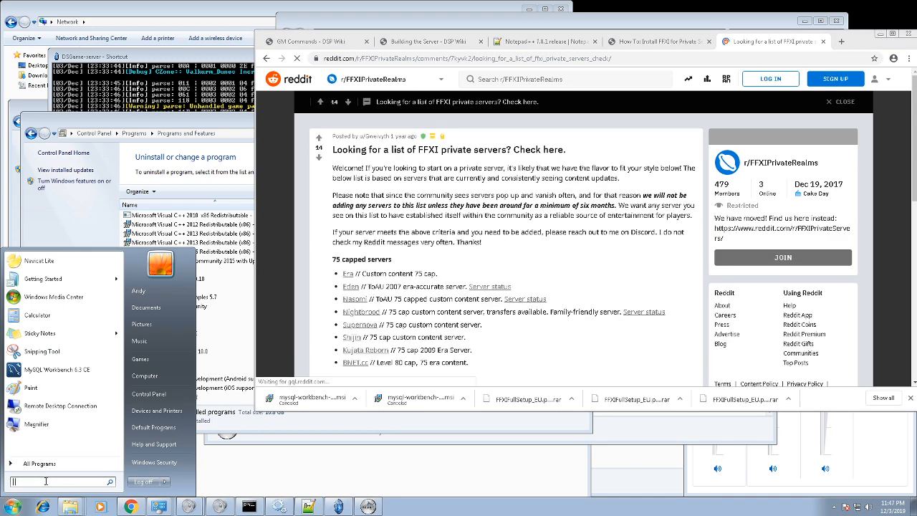
pyautogui.write('serv')
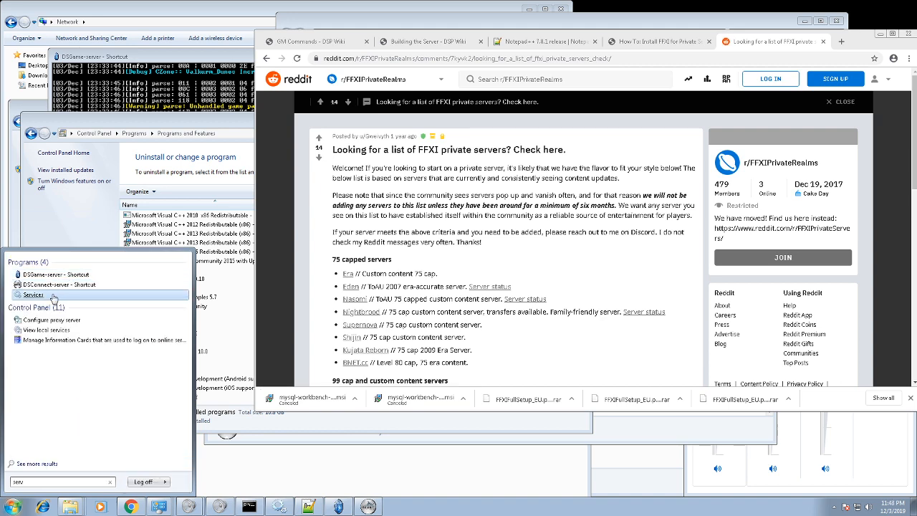
pyautogui.click(46, 296)
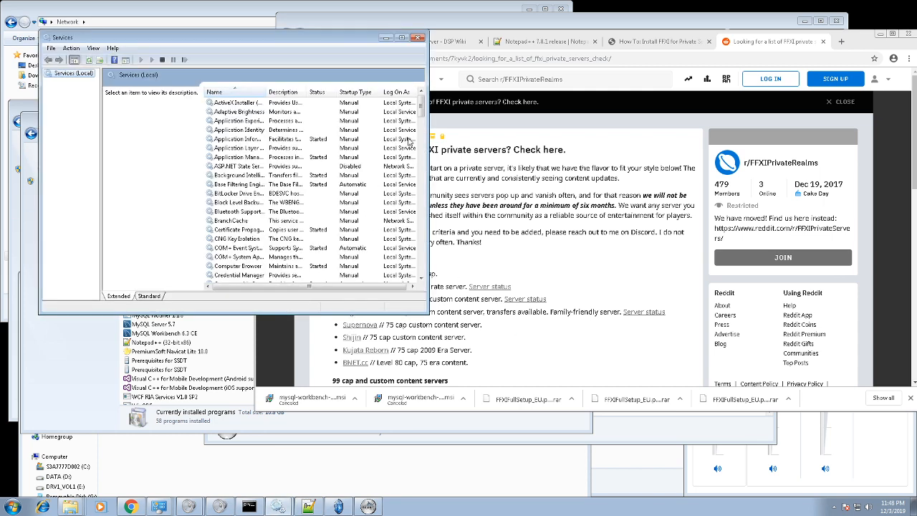
pyautogui.moveTo(422, 109); pyautogui.dragTo(421, 170)
pyautogui.click(228, 203)
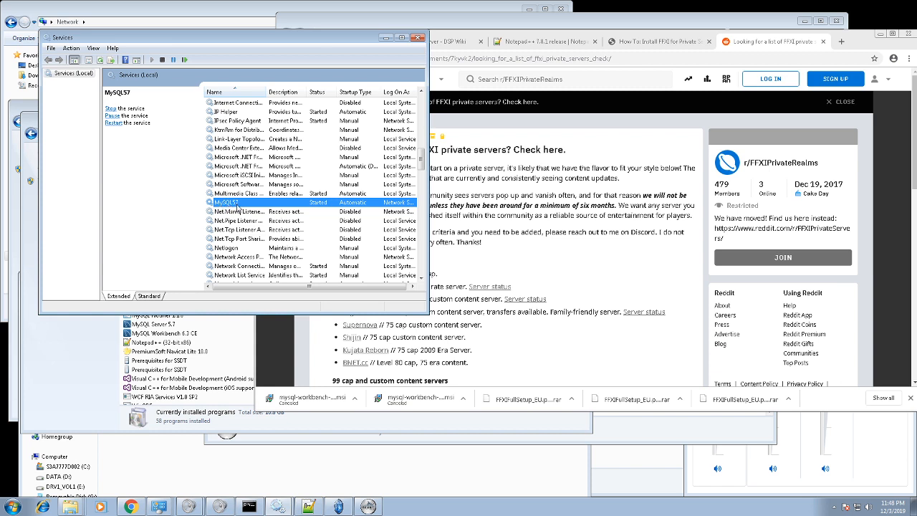
# Step: Check the MySQL57 service's start and stop options and its properties, close them unchanged, and minimize the Services window
pyautogui.rightClick(312, 208)
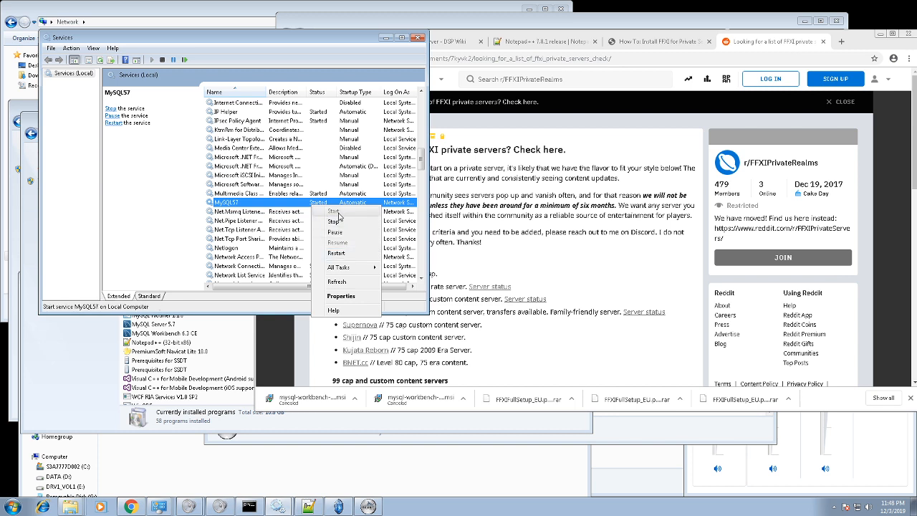
pyautogui.rightClick(264, 207)
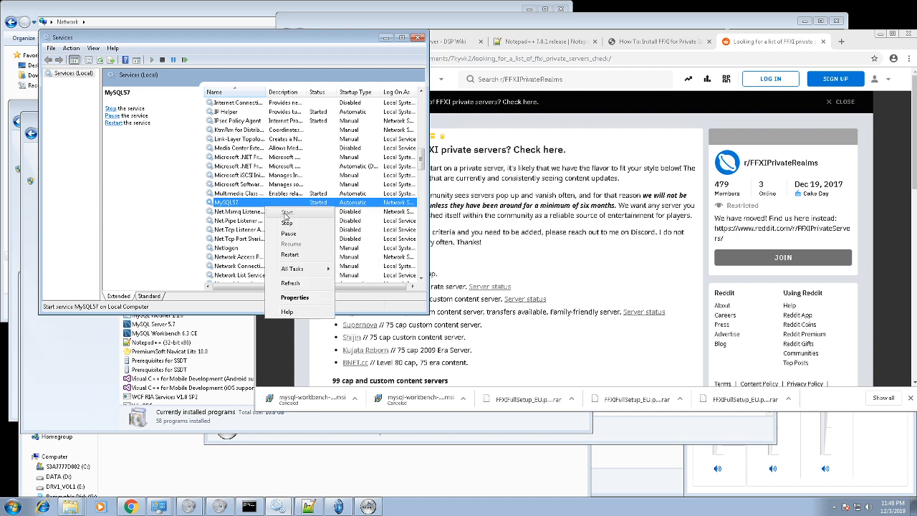
pyautogui.click(303, 204)
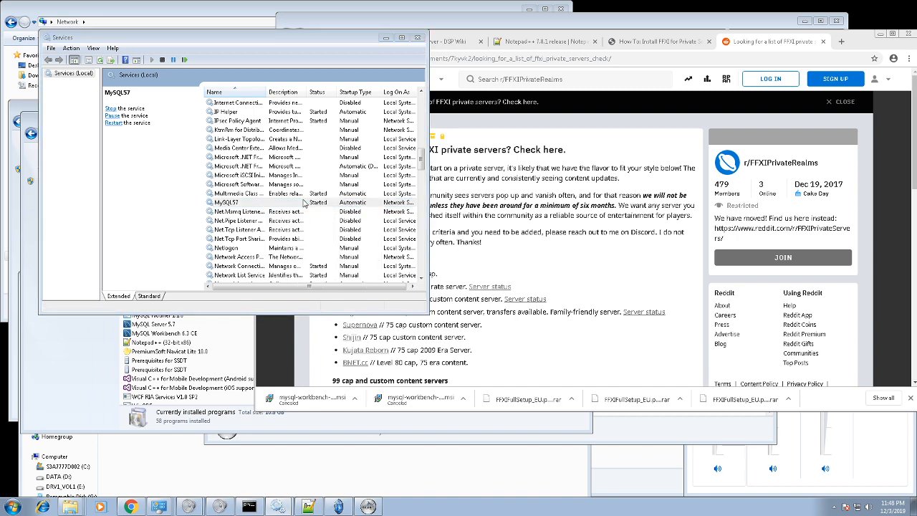
pyautogui.doubleClick(303, 203)
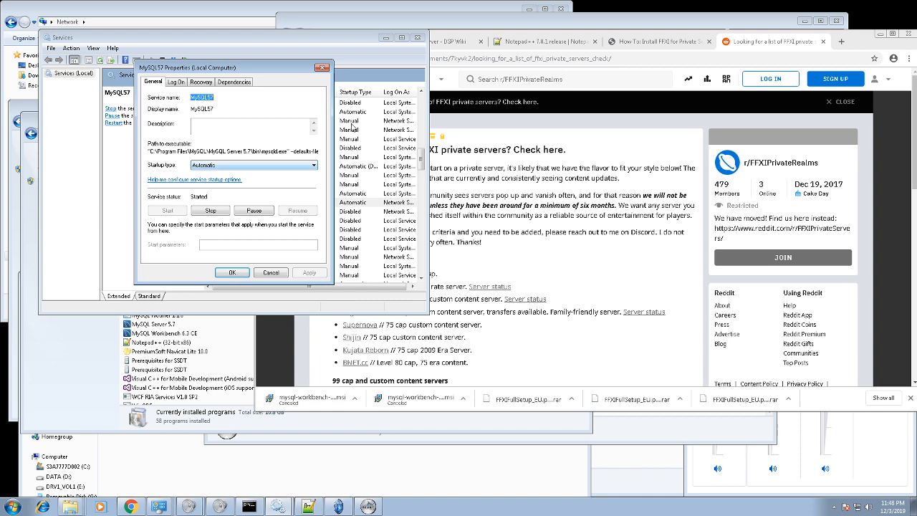
pyautogui.click(320, 68)
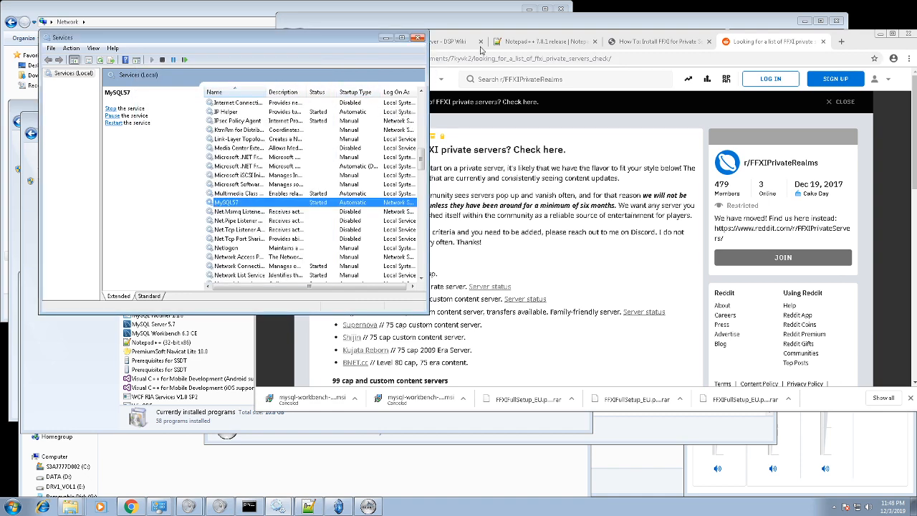
pyautogui.click(386, 37)
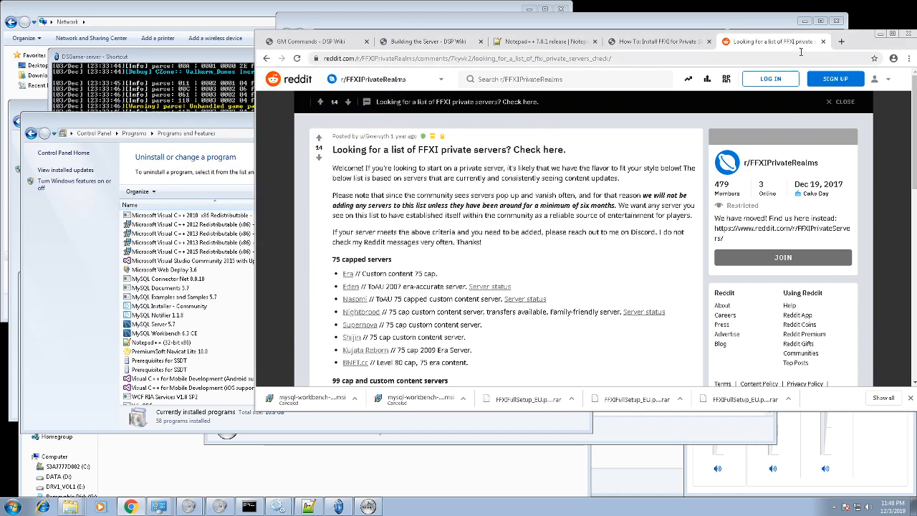
# Step: Close the Reddit tab and return to the MySql installation instructions on the Building the Server wiki page
pyautogui.click(823, 40)
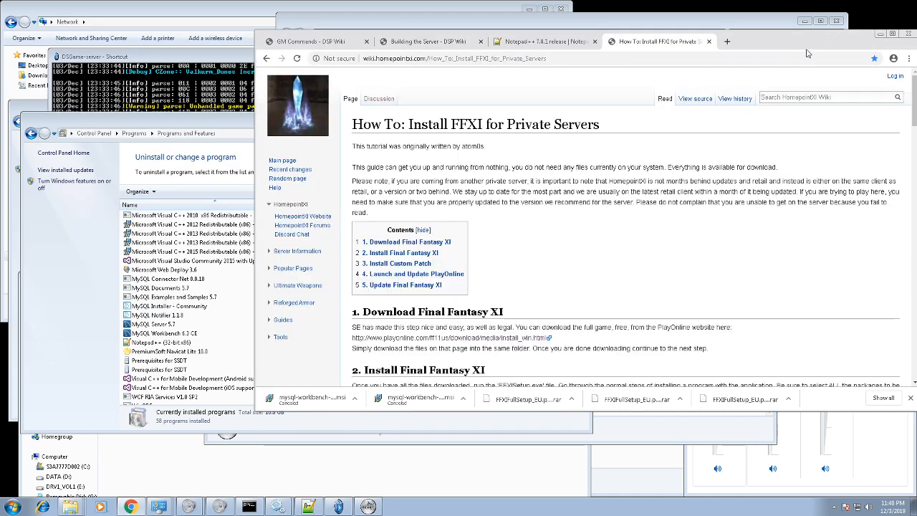
pyautogui.click(327, 43)
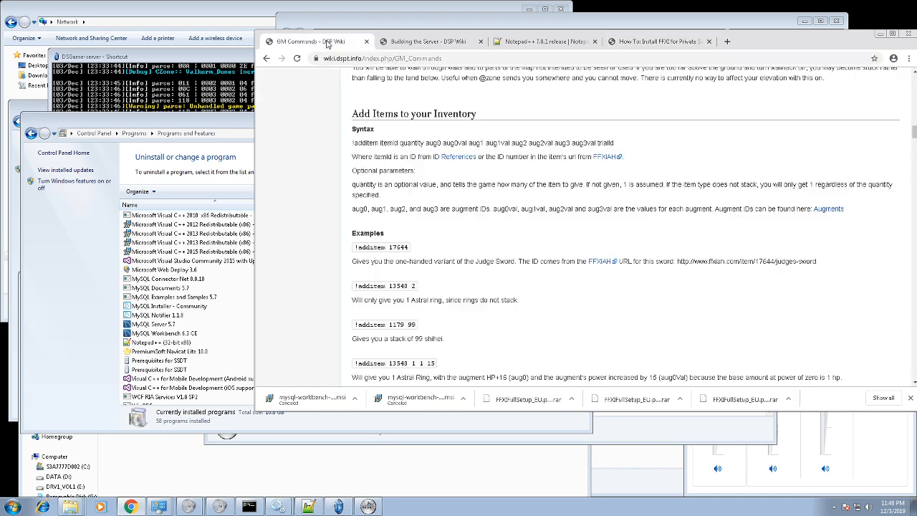
pyautogui.click(402, 50)
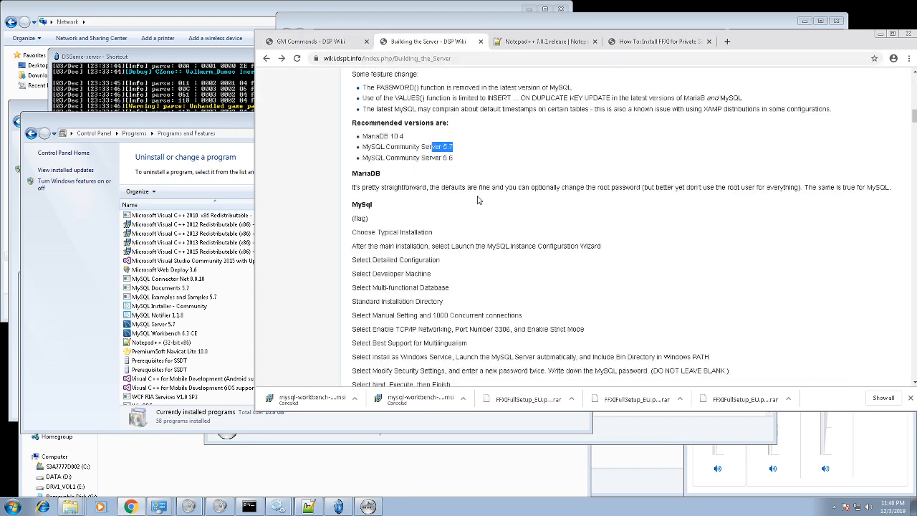
pyautogui.scroll(-1, 435, 259)
pyautogui.scroll(-1, 434, 253)
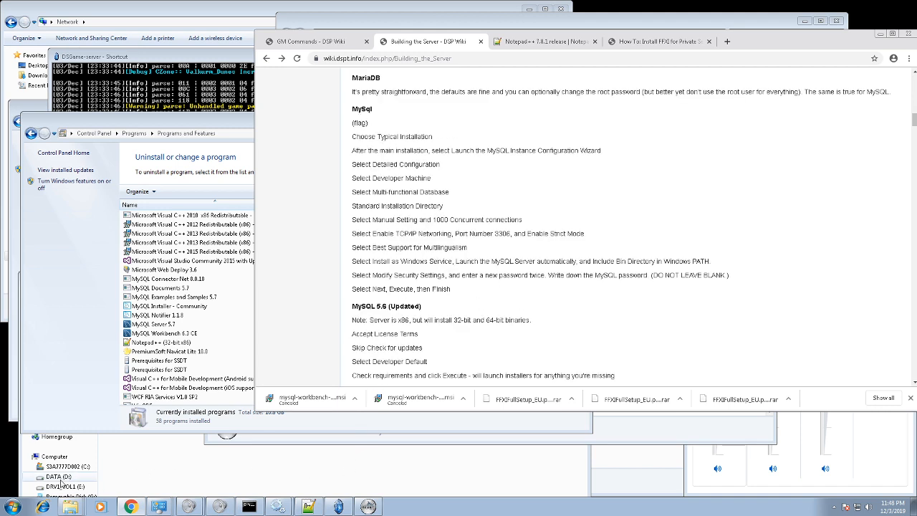
# Step: Go to google.com in a new browser tab and search for "navicat lite"
pyautogui.click(12, 507)
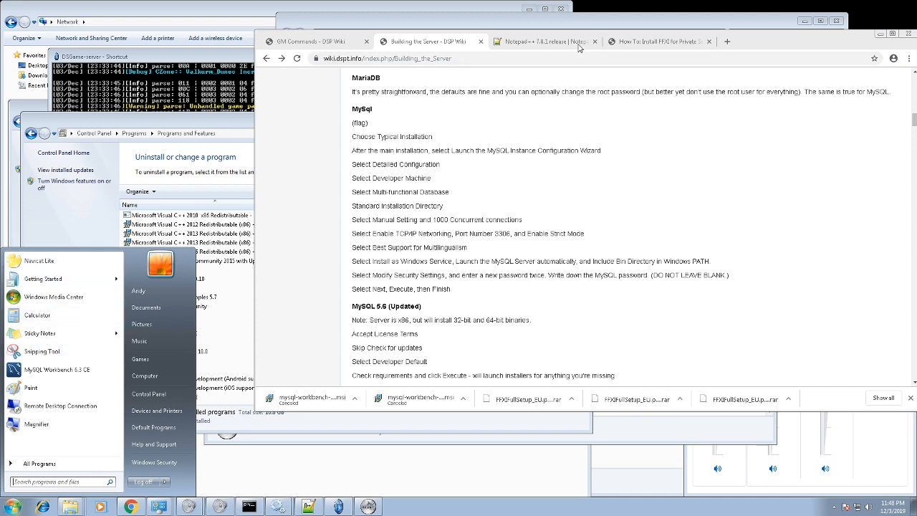
pyautogui.click(663, 44)
pyautogui.click(728, 42)
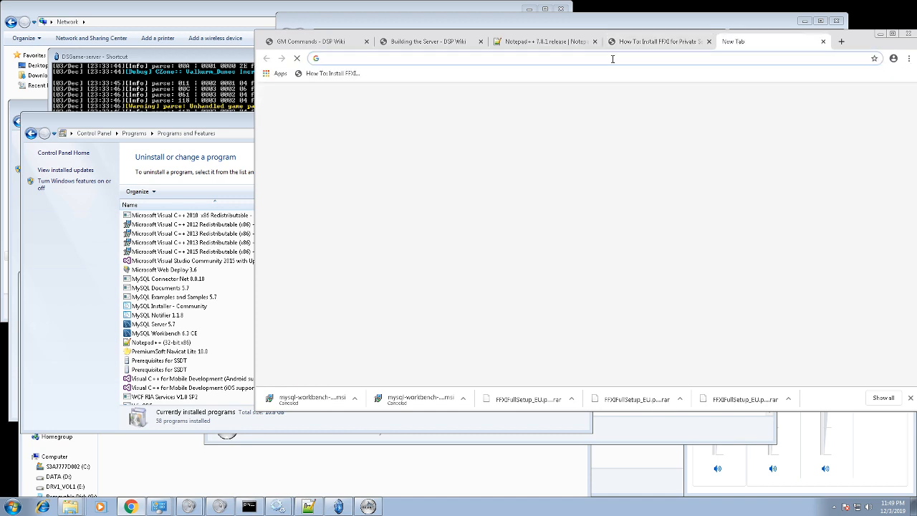
pyautogui.write('google.com')
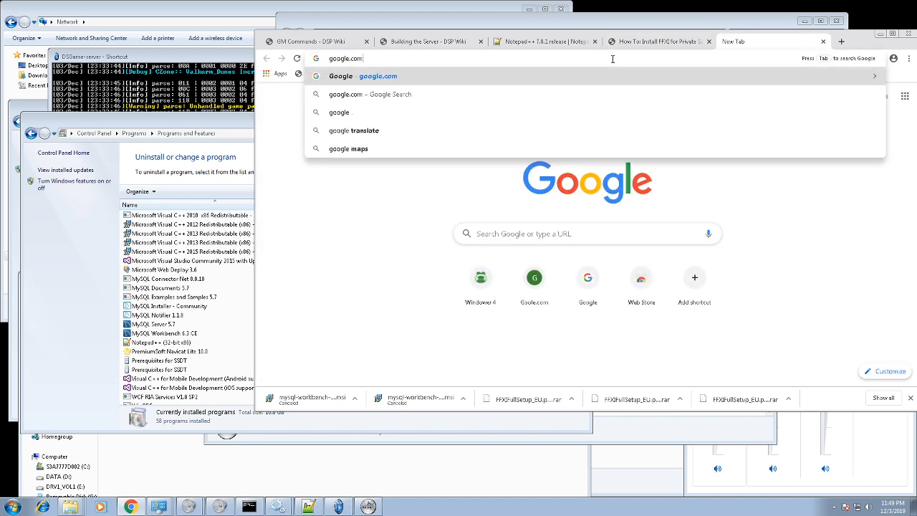
pyautogui.press('Return')
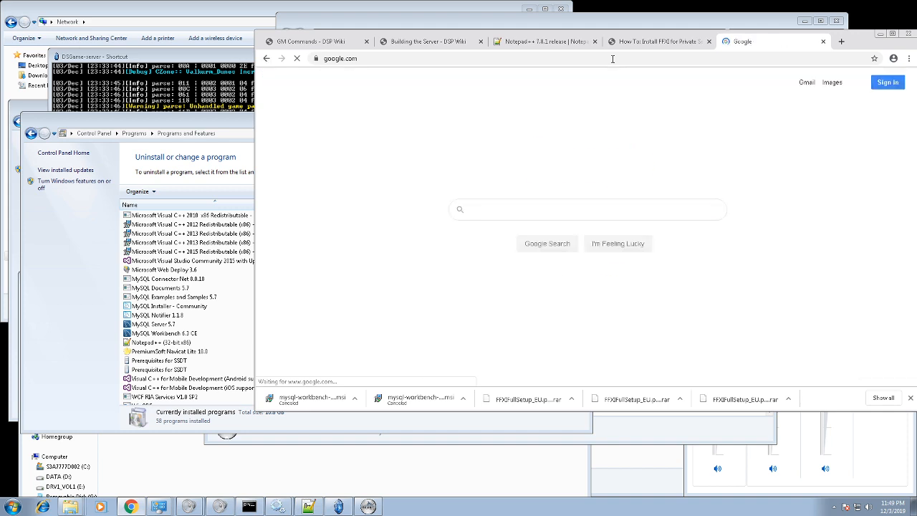
pyautogui.write('navicat')
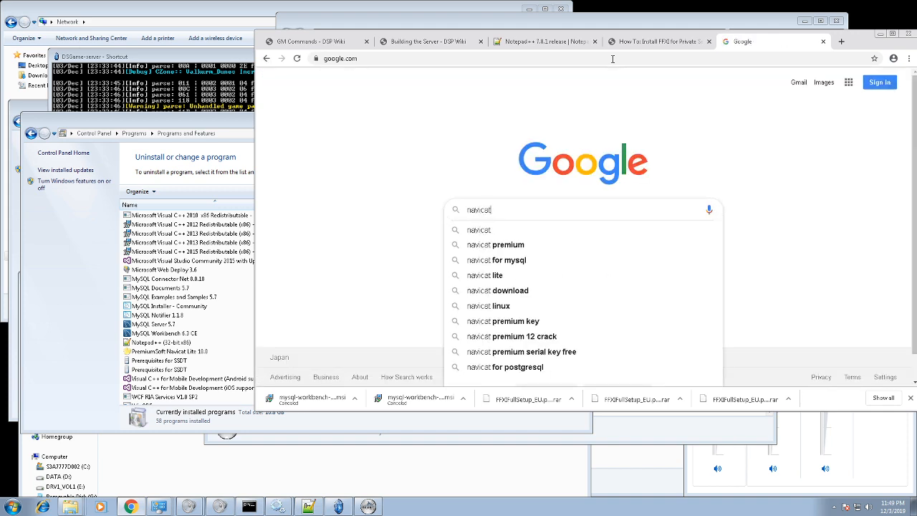
pyautogui.write(' lite')
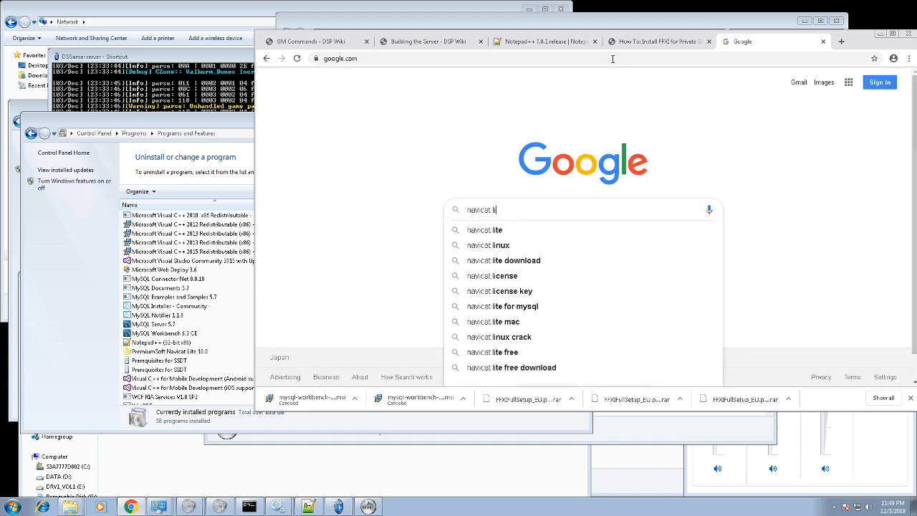
pyautogui.press('Return')
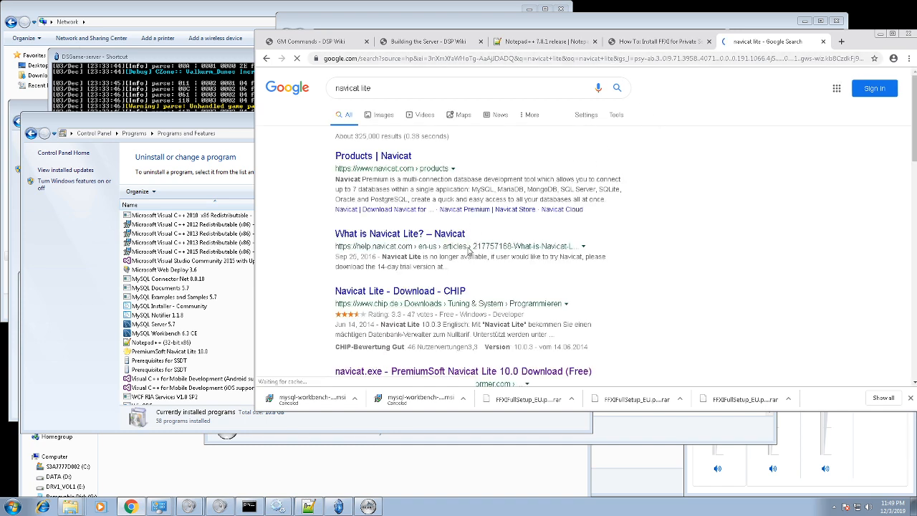
# Step: Open the PremiumSoft Navicat Lite 10.0 search result on software.informer.com and look over its page for the free download
pyautogui.scroll(-1, 430, 330)
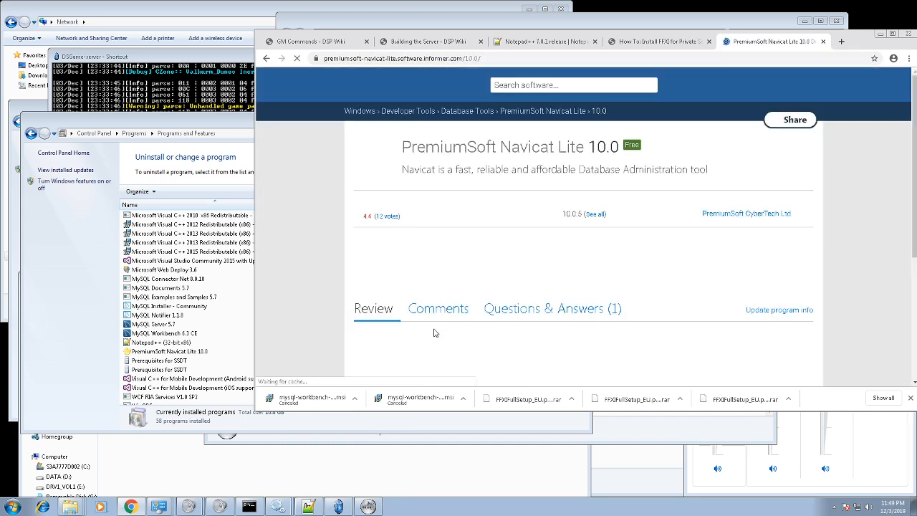
pyautogui.scroll(-3, 434, 332)
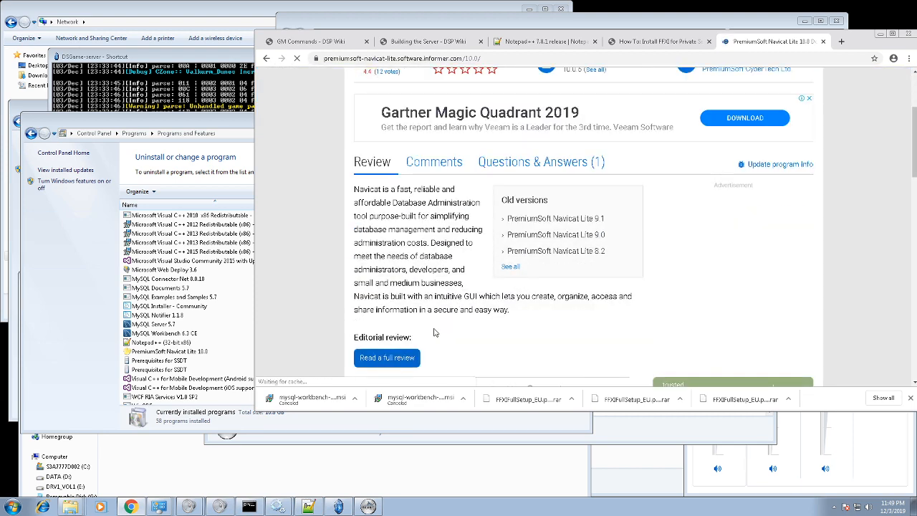
pyautogui.scroll(-4, 525, 254)
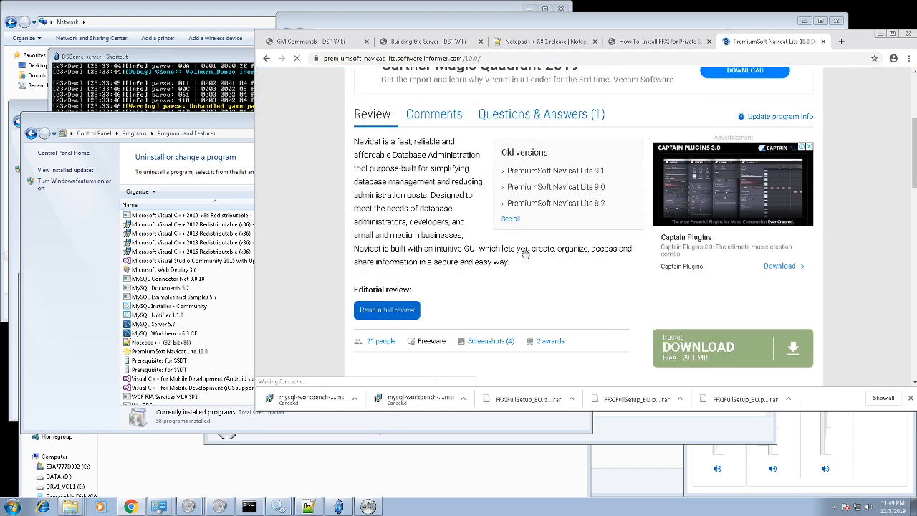
pyautogui.scroll(-8, 525, 254)
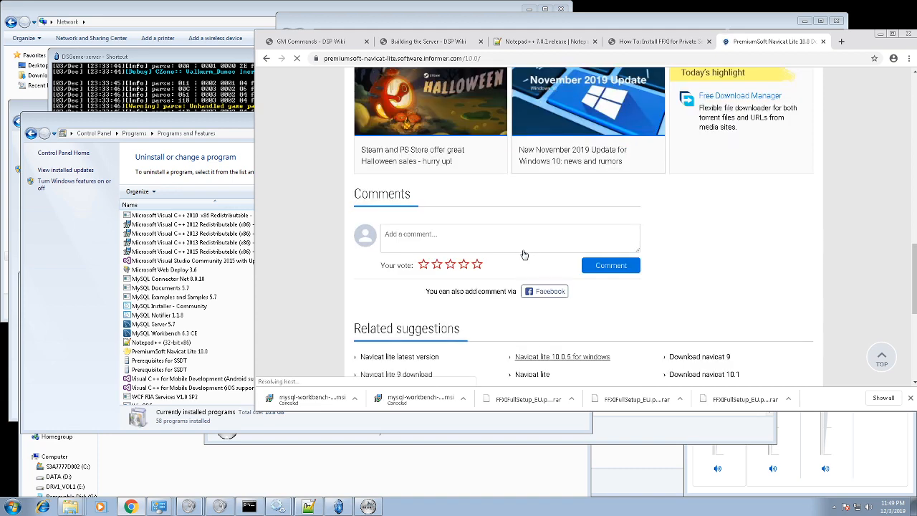
pyautogui.scroll(7, 526, 254)
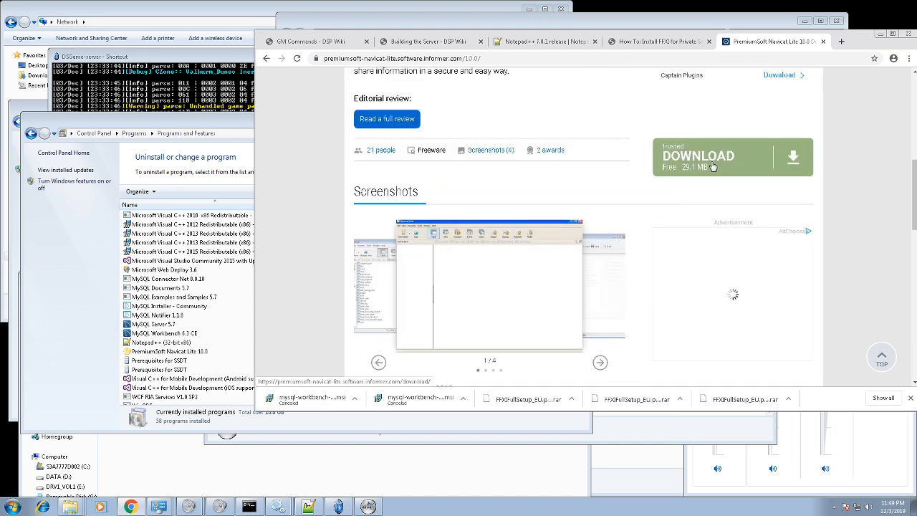
# Step: Start the free Navicat Lite 10.0 download and look over the versions offered on the download page
pyautogui.click(713, 166)
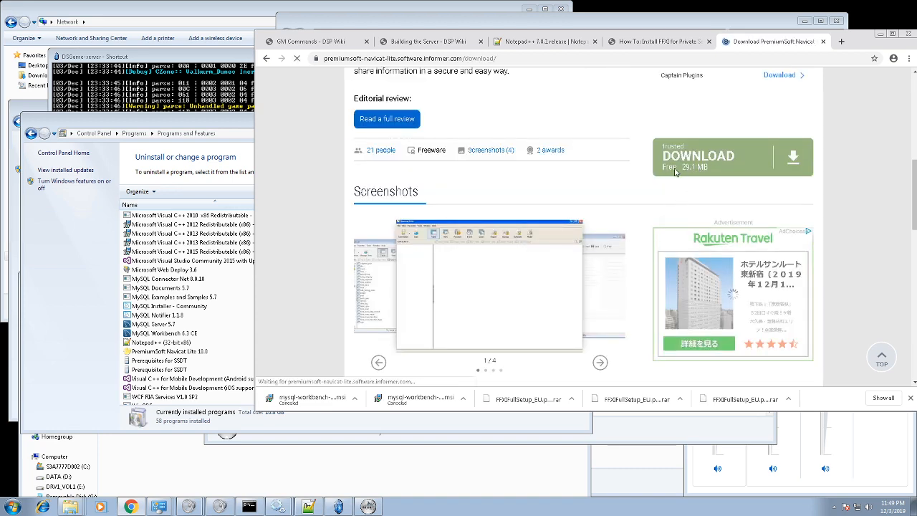
pyautogui.scroll(-2, 544, 239)
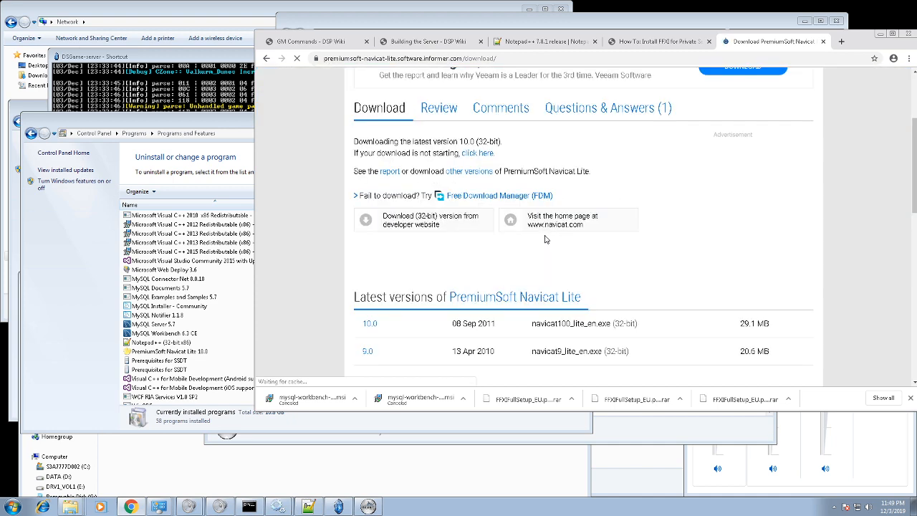
pyautogui.scroll(-6, 545, 239)
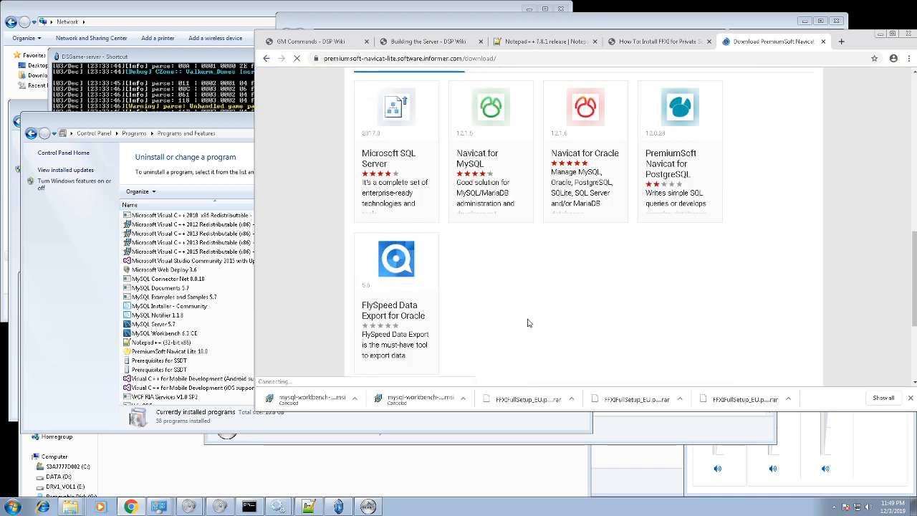
pyautogui.scroll(5, 522, 321)
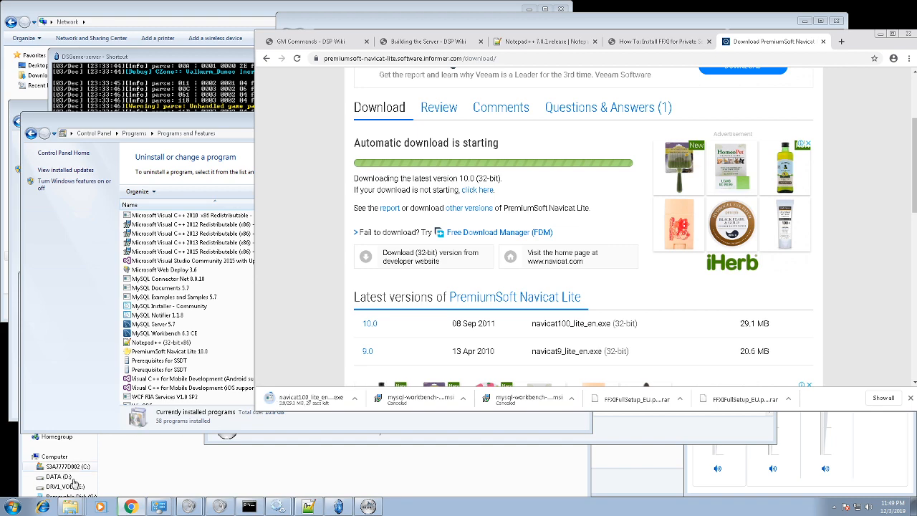
# Step: Open the 10.0 entry under the latest Navicat Lite versions and cancel the running navicat100_lite_en.exe download
pyautogui.click(14, 507)
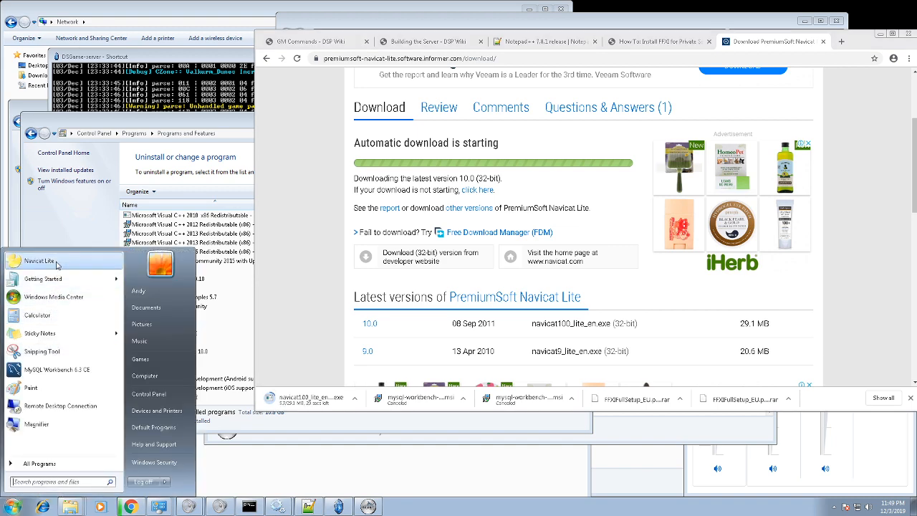
pyautogui.click(370, 323)
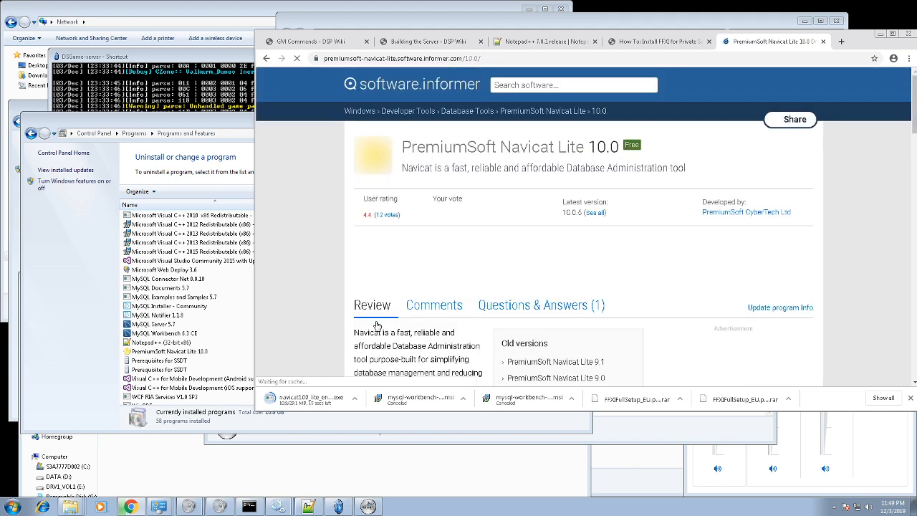
pyautogui.rightClick(317, 387)
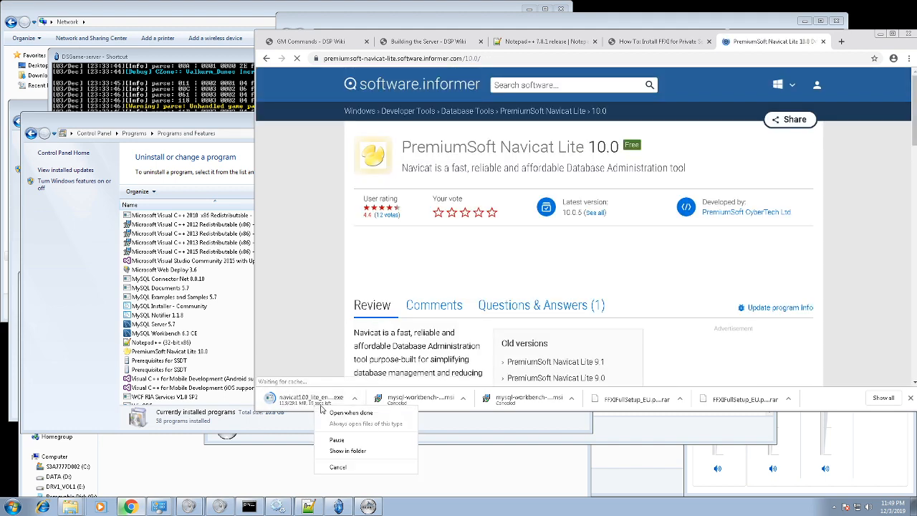
pyautogui.click(350, 466)
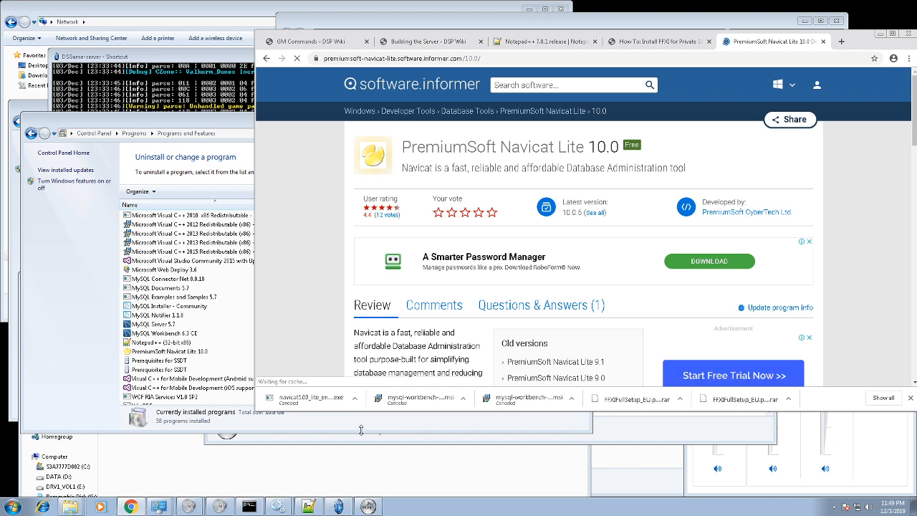
# Step: Return to the Building the Server wiki page and review its MySql, MySQL 5.6 and MySQL 5.7 installation instructions
pyautogui.click(420, 43)
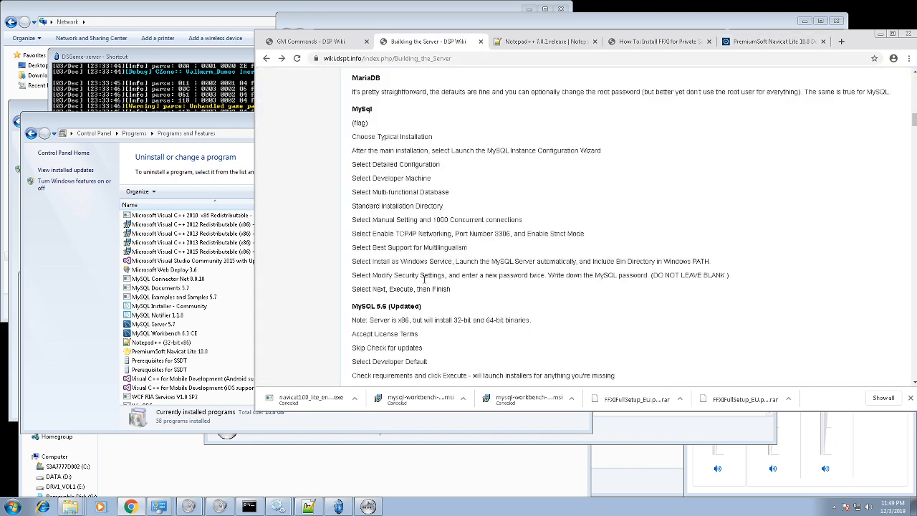
pyautogui.scroll(-1, 422, 324)
pyautogui.scroll(-1, 419, 324)
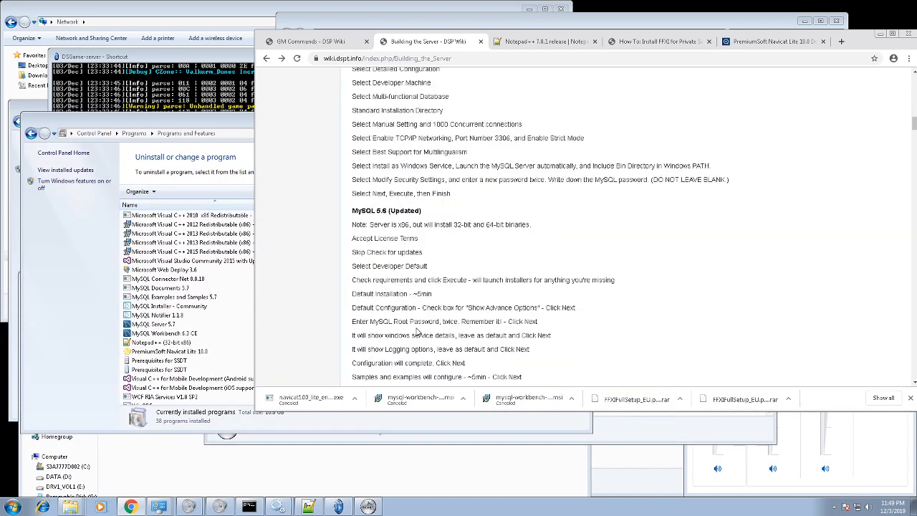
pyautogui.scroll(-1, 416, 331)
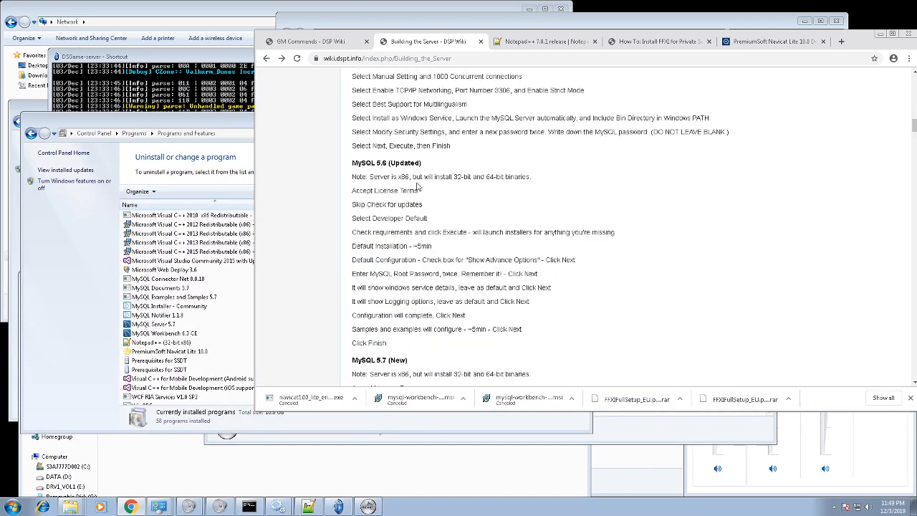
pyautogui.scroll(-1, 471, 308)
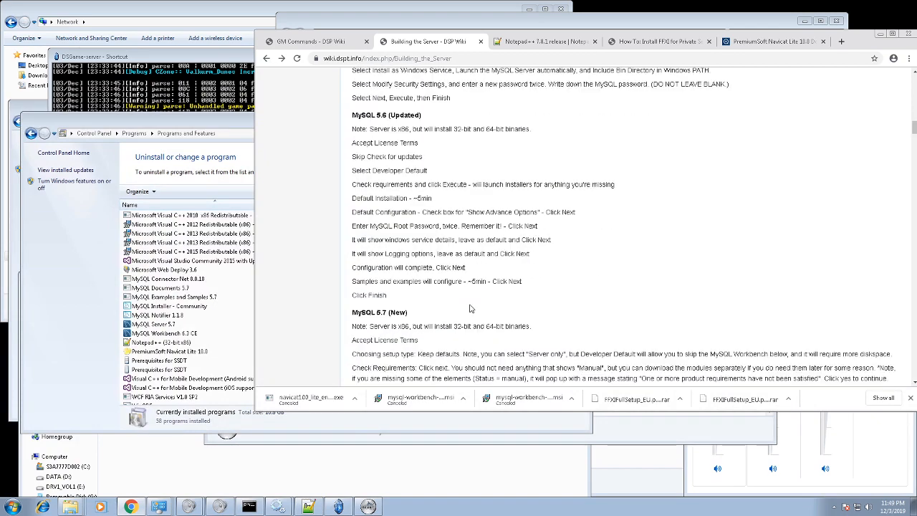
pyautogui.scroll(-1, 471, 308)
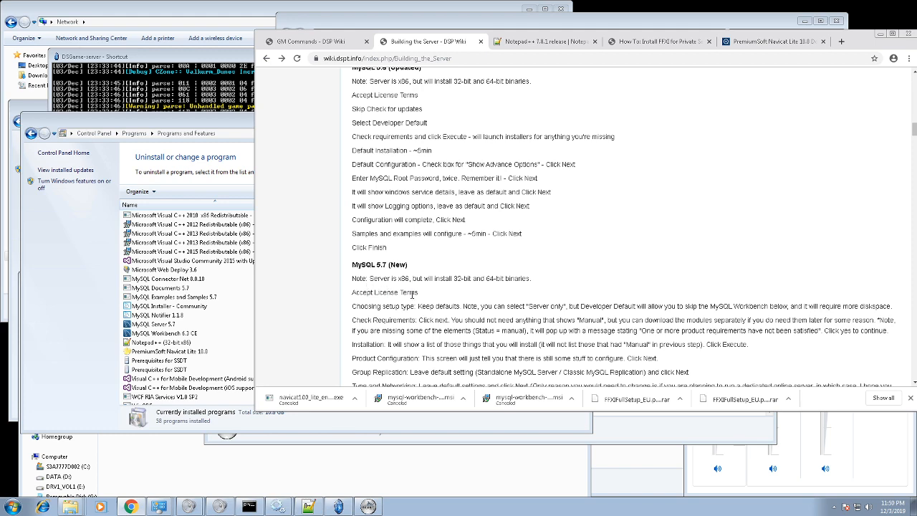
pyautogui.scroll(5, 412, 295)
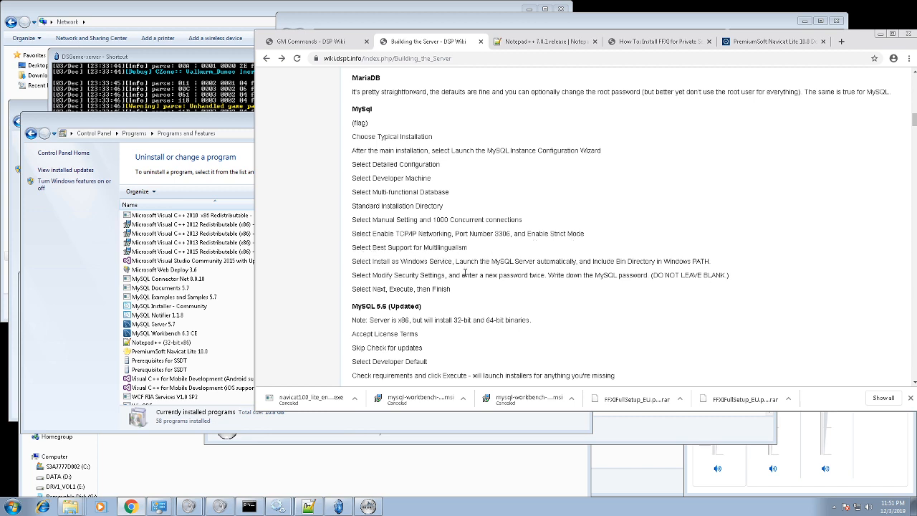
pyautogui.scroll(-1, 465, 270)
pyautogui.scroll(-1, 465, 271)
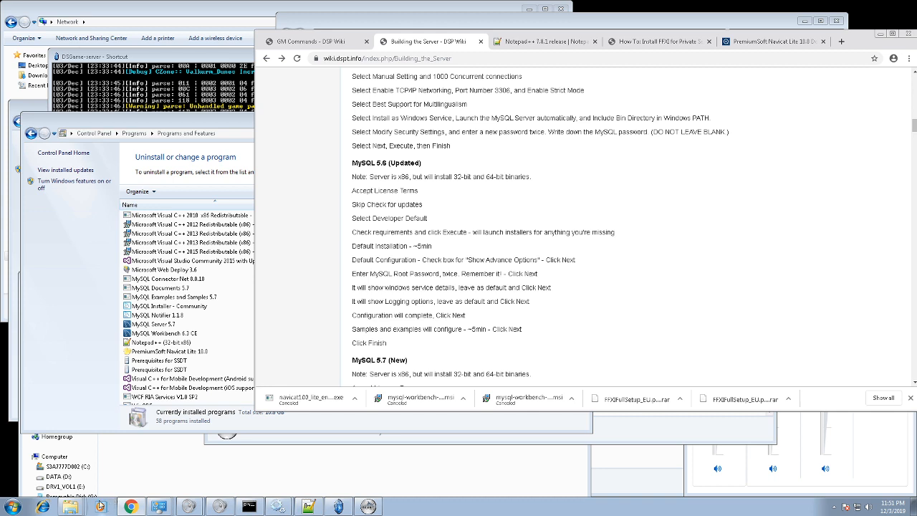
# Step: Open the Documents library in Windows Explorer and switch to the Downloads folder
pyautogui.click(11, 506)
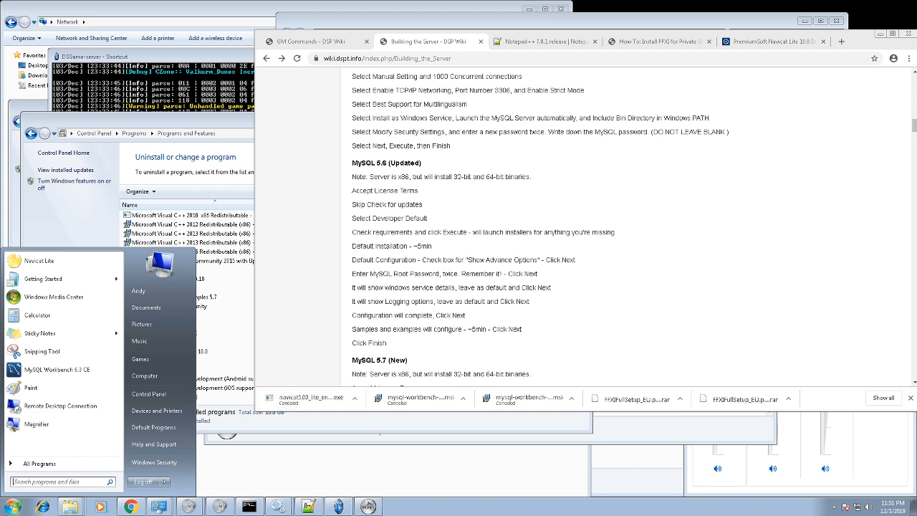
pyautogui.click(12, 505)
pyautogui.click(12, 506)
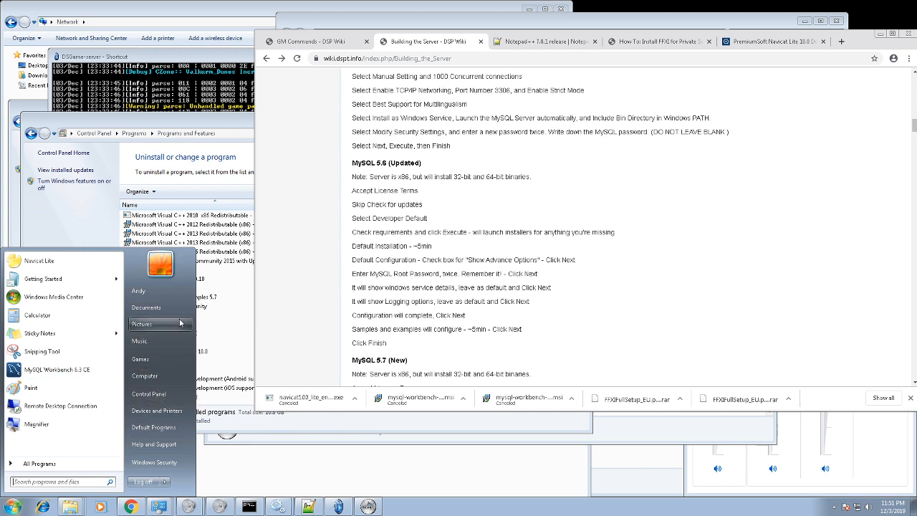
pyautogui.click(175, 308)
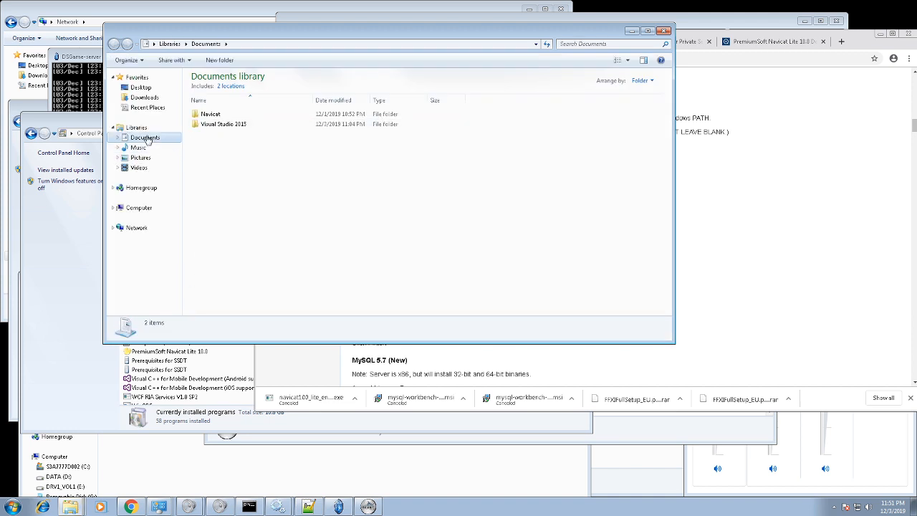
pyautogui.click(145, 97)
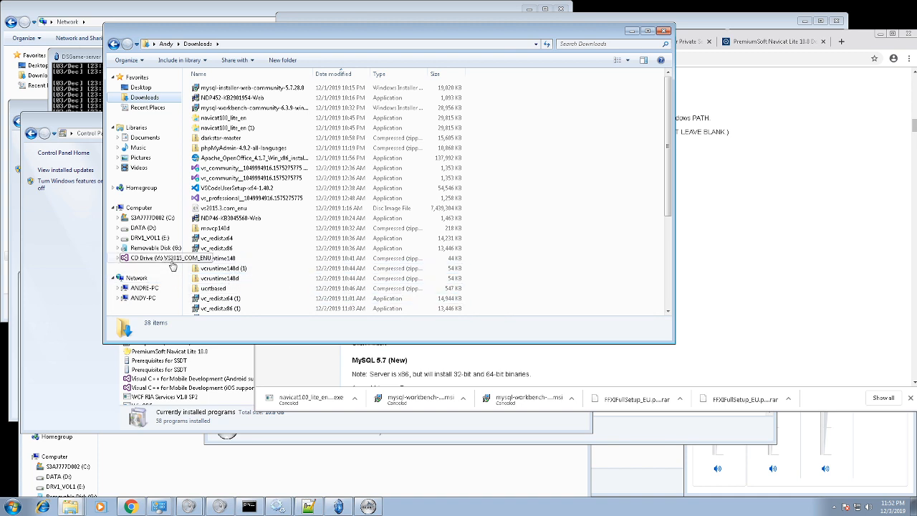
# Step: Look through the Downloads folder, try launching the vs_community installer and decline its permission request
pyautogui.click(262, 299)
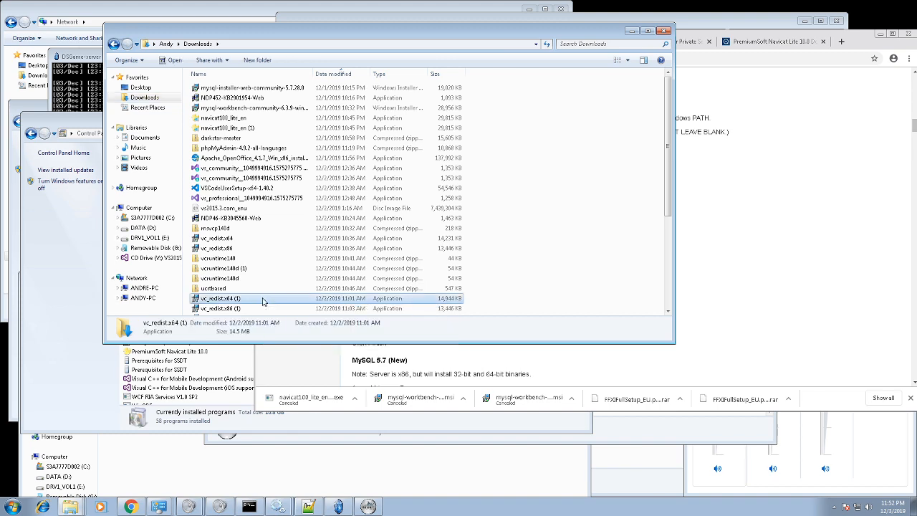
pyautogui.scroll(-4, 262, 301)
pyautogui.scroll(-1, 262, 300)
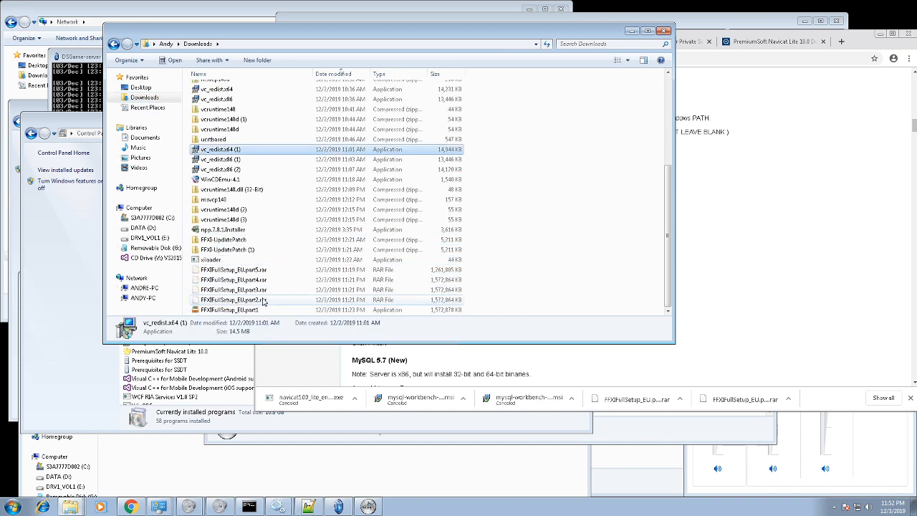
pyautogui.scroll(5, 262, 301)
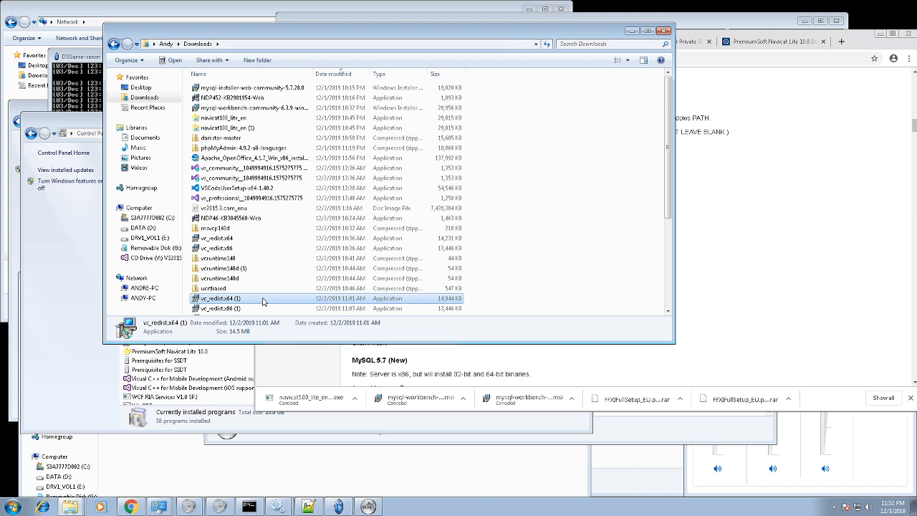
pyautogui.doubleClick(247, 178)
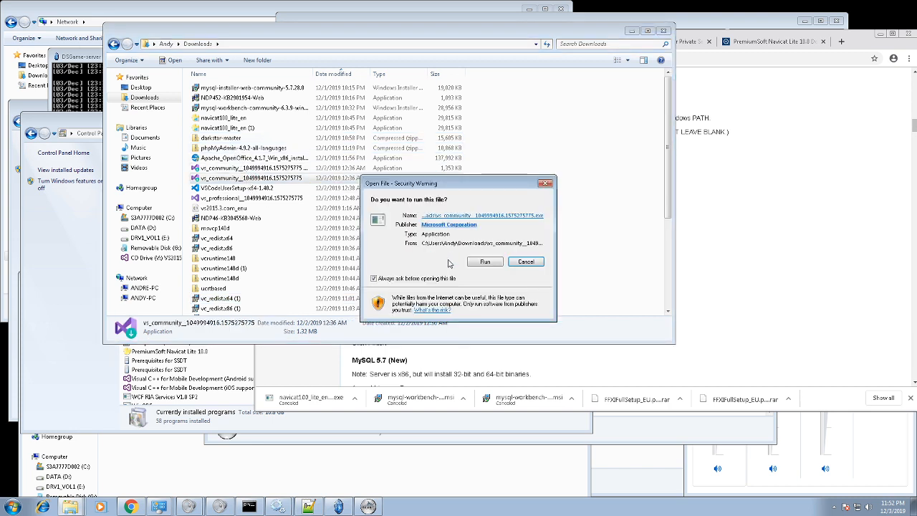
pyautogui.click(476, 262)
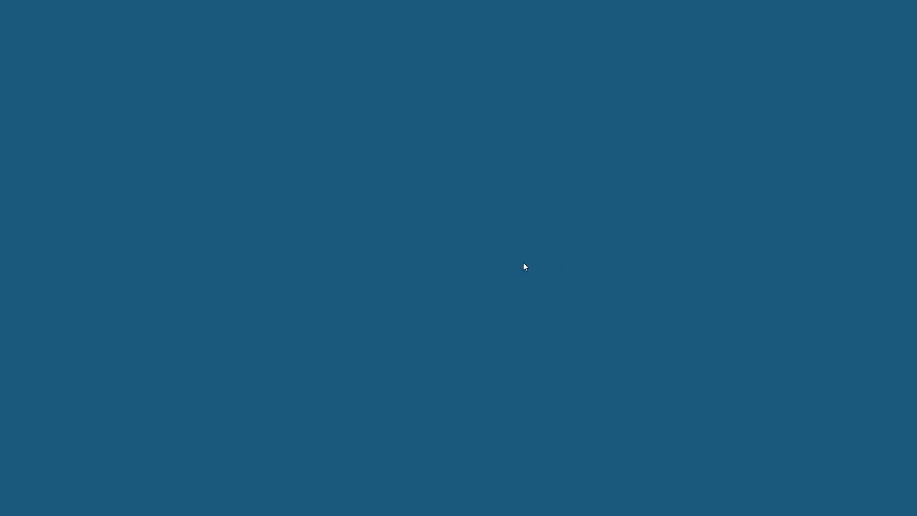
pyautogui.click(528, 265)
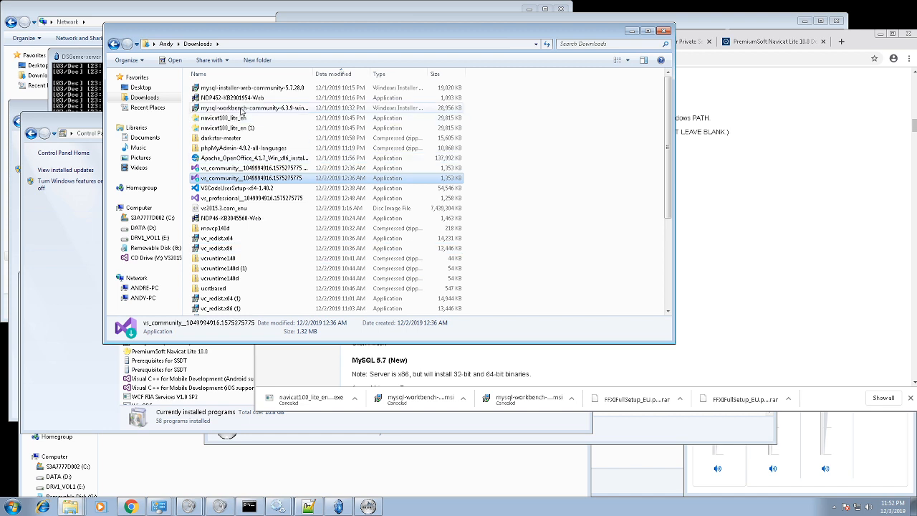
# Step: Try to run the mysql-workbench-community-6.3.9-winx64 installer from the Downloads folder
pyautogui.click(241, 107)
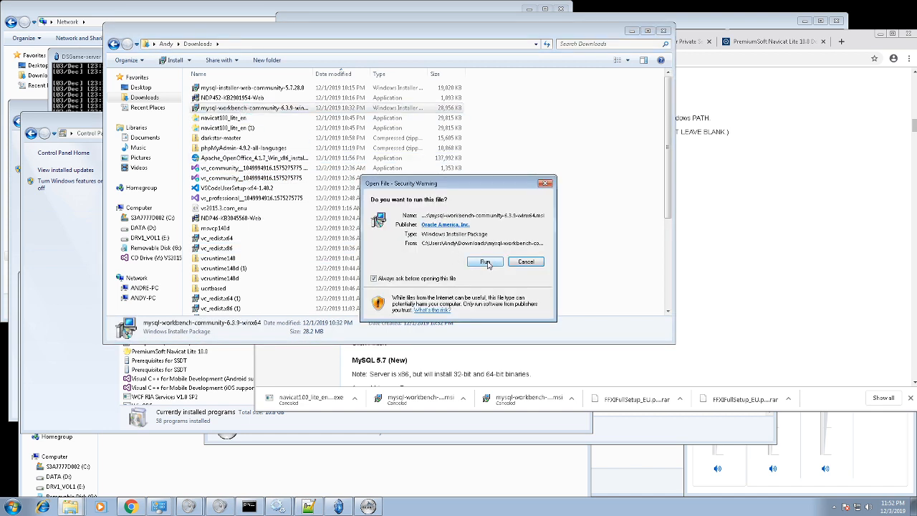
pyautogui.click(487, 262)
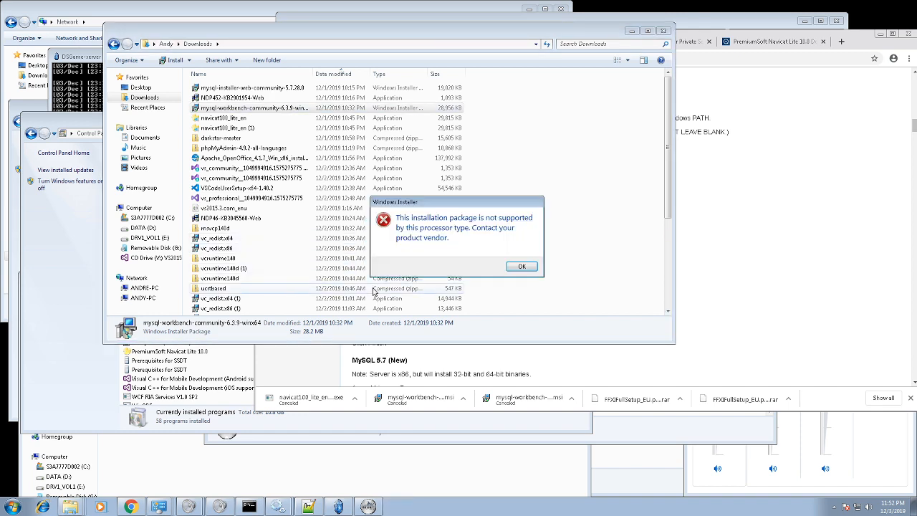
pyautogui.click(517, 269)
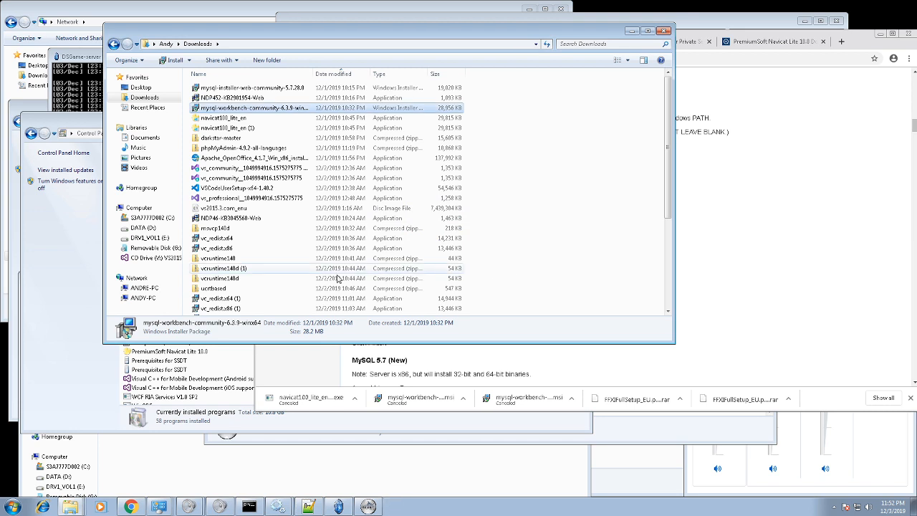
# Step: Launch mysql-installer-web-community-5.7.28.0 from the Downloads folder and allow it to make changes to the computer
pyautogui.scroll(-2, 339, 278)
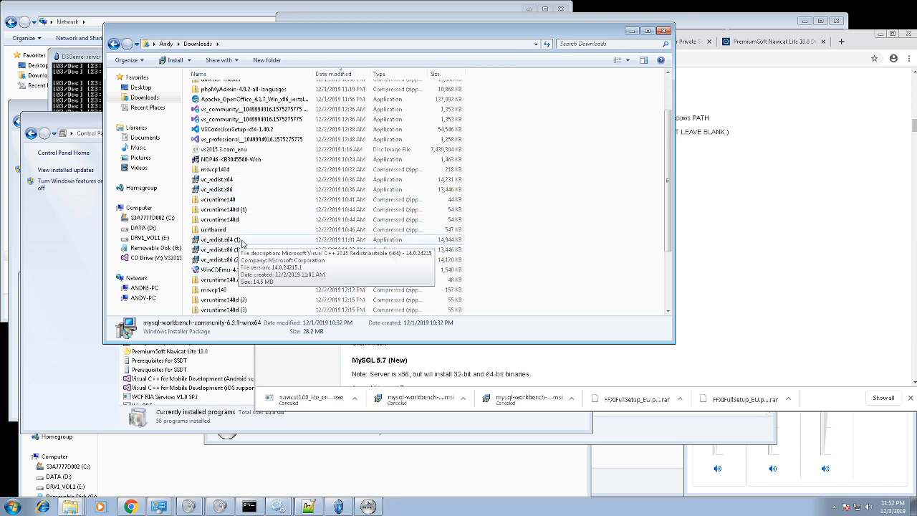
pyautogui.scroll(-3, 249, 245)
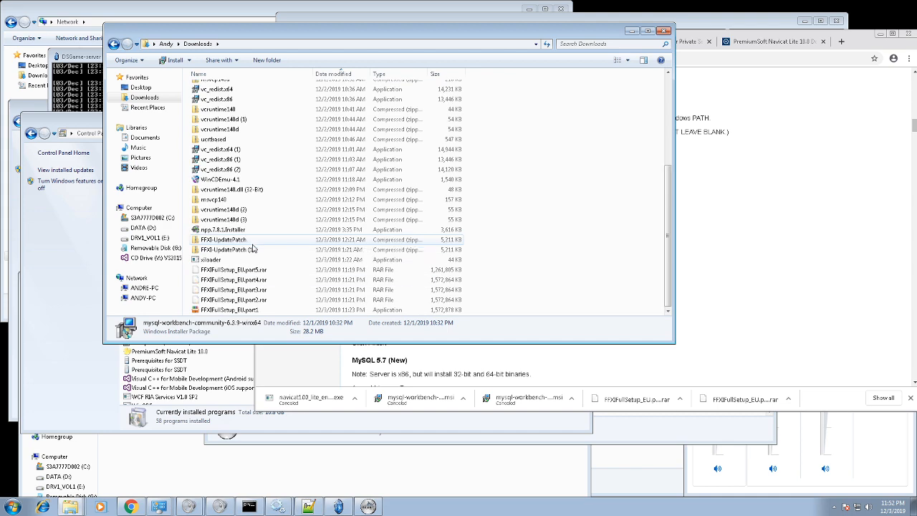
pyautogui.scroll(3, 250, 246)
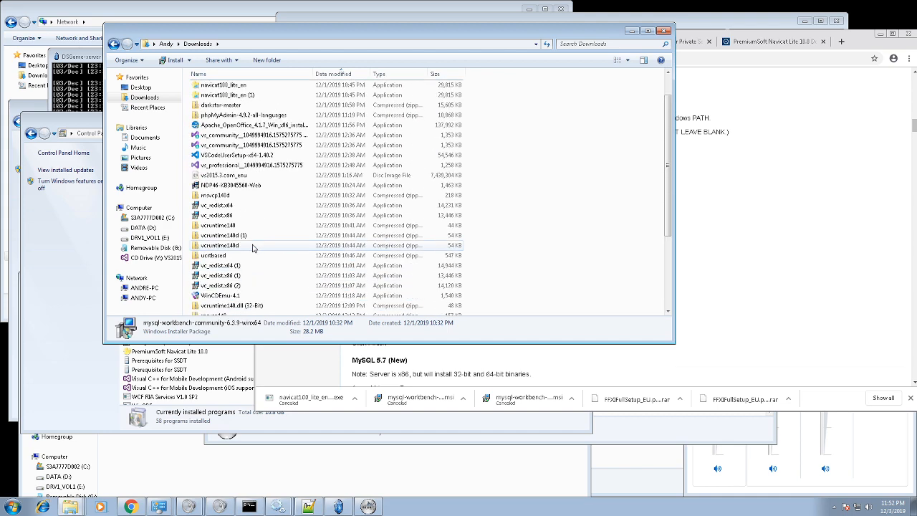
pyautogui.scroll(1, 252, 248)
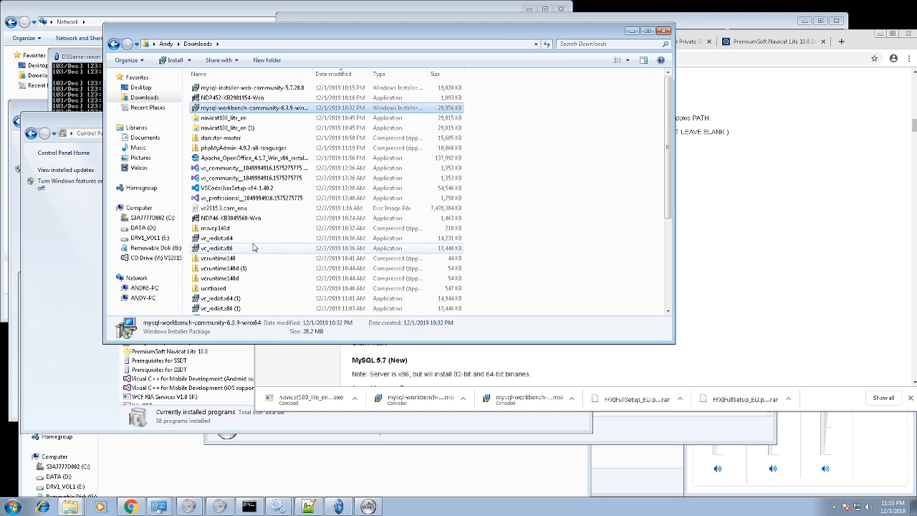
pyautogui.scroll(-1, 291, 158)
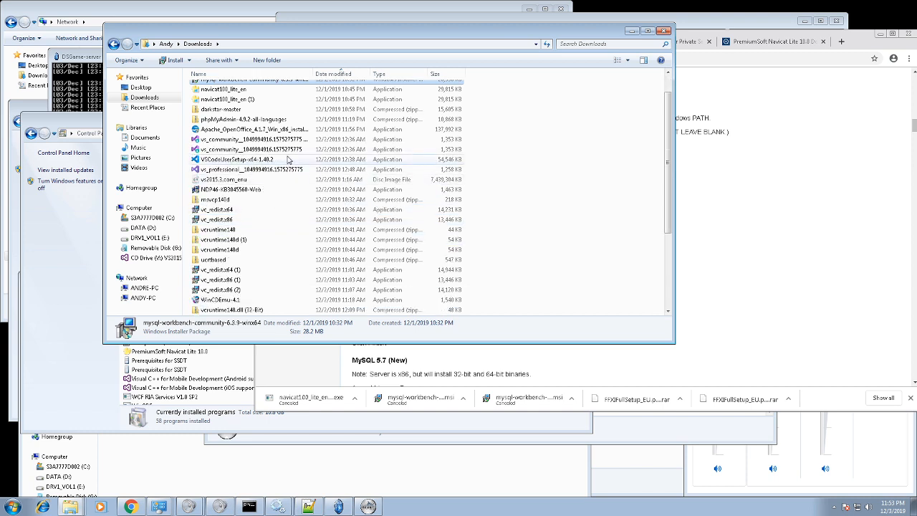
pyautogui.scroll(1, 289, 159)
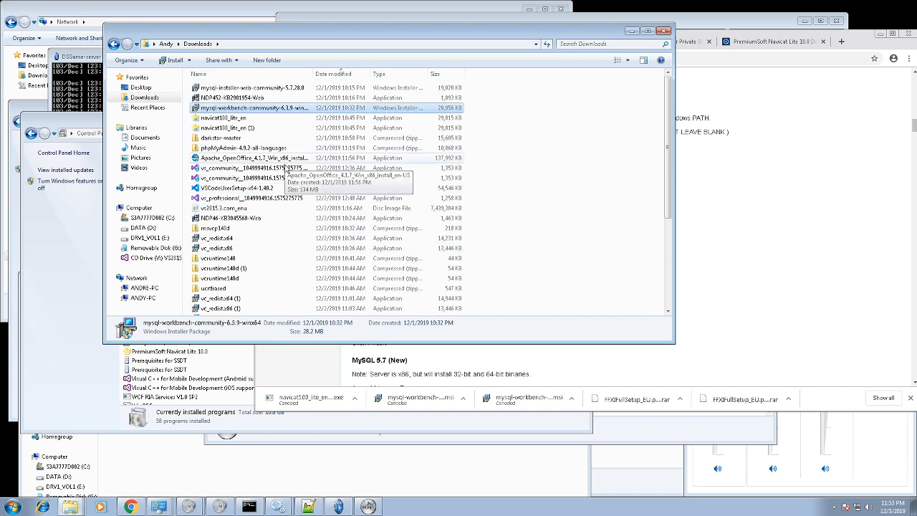
pyautogui.click(260, 88)
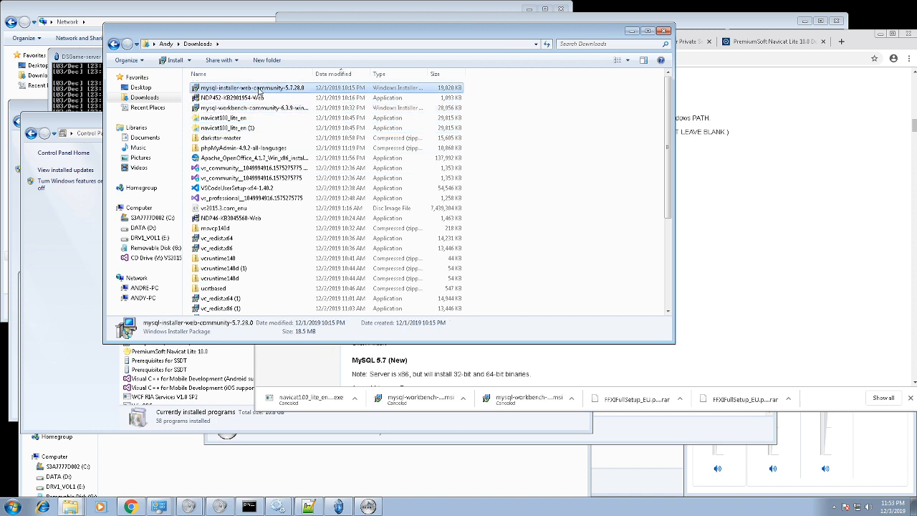
pyautogui.doubleClick(259, 89)
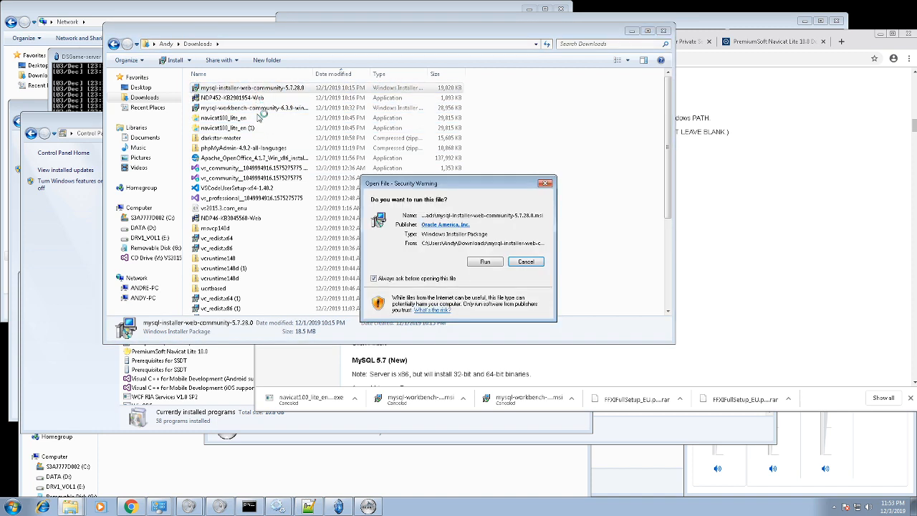
pyautogui.click(497, 262)
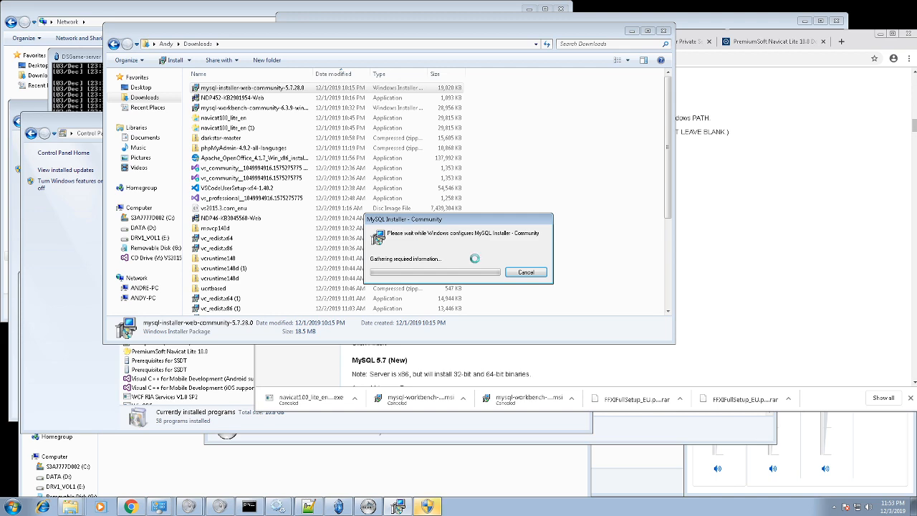
pyautogui.click(427, 506)
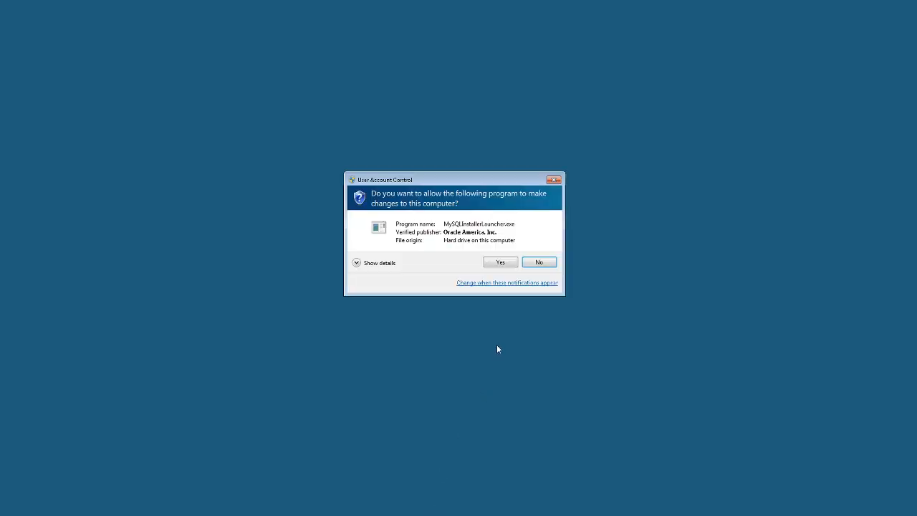
pyautogui.click(498, 263)
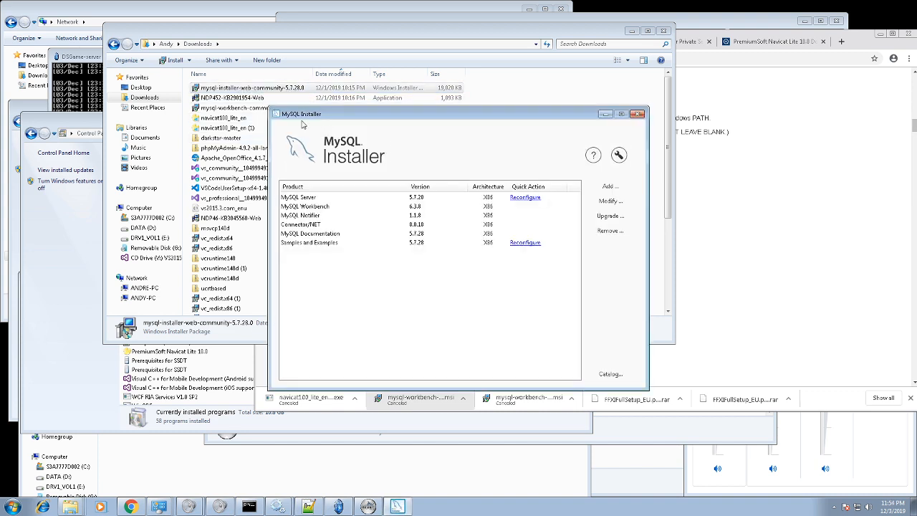
# Step: Start reconfiguring MySQL Server, look over the configuration types while keeping Development Computer, and advance to Accounts and Roles
pyautogui.click(519, 203)
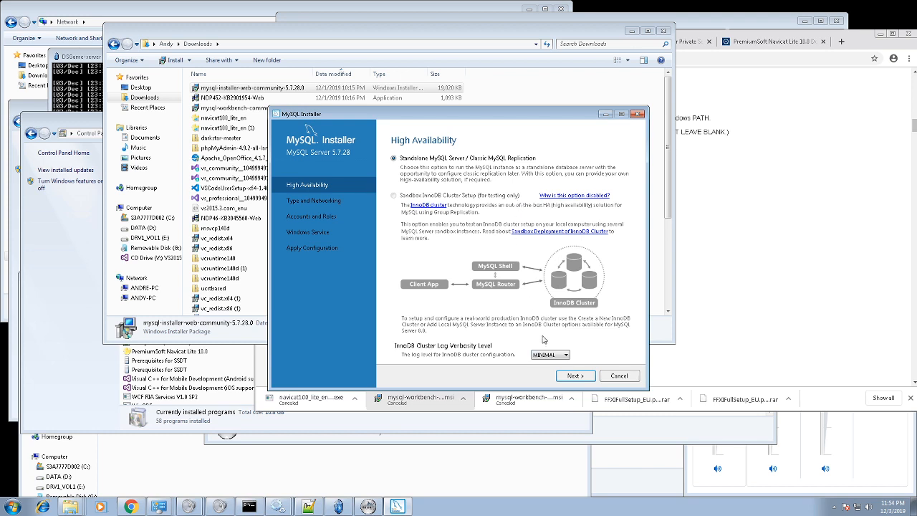
pyautogui.click(573, 376)
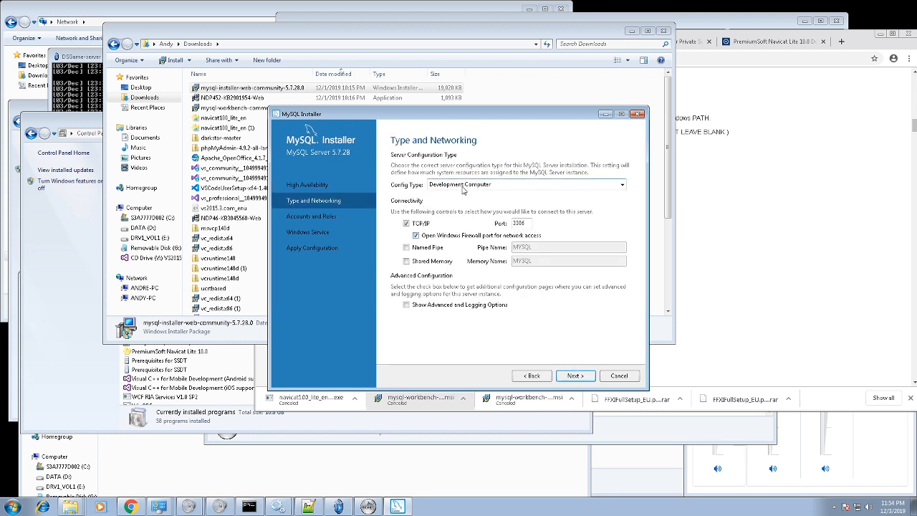
pyautogui.click(550, 189)
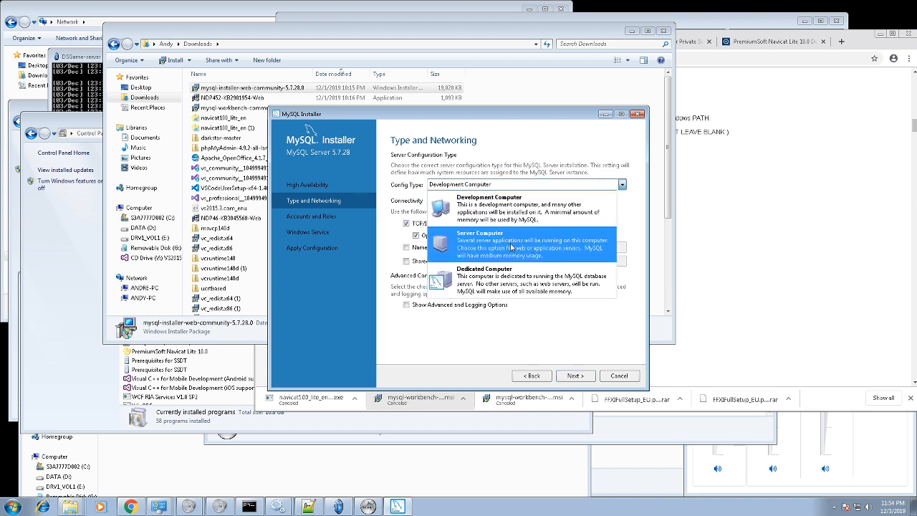
pyautogui.click(590, 134)
pyautogui.click(583, 379)
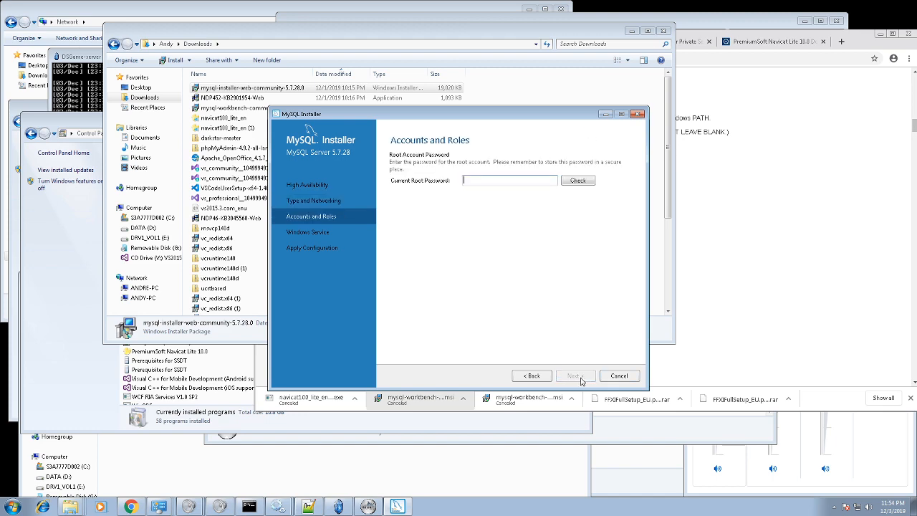
# Step: Review the Type and Networking settings again, return to High Availability and cancel the MySQL Server reconfiguration
pyautogui.click(532, 376)
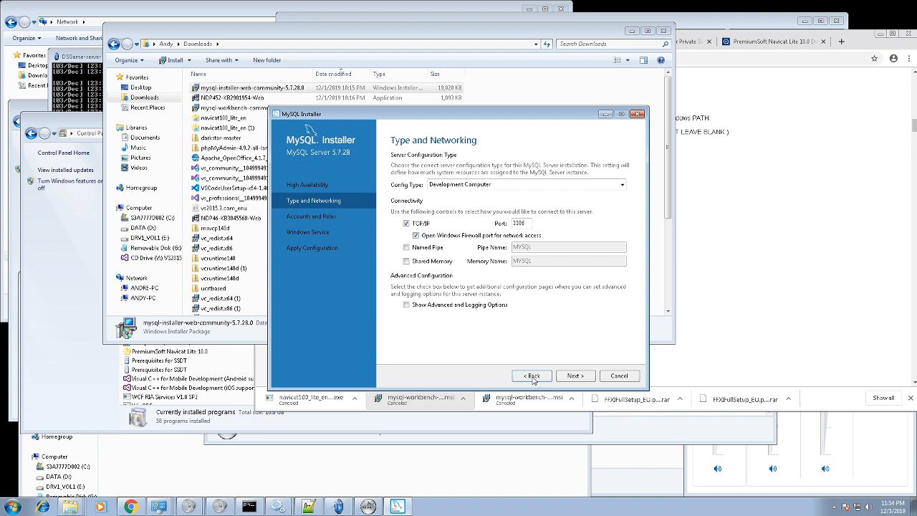
pyautogui.click(574, 376)
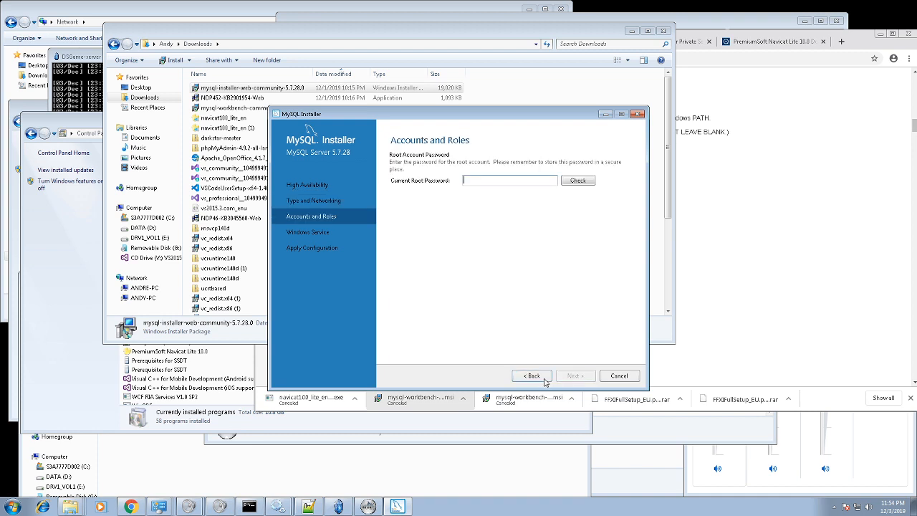
pyautogui.click(543, 382)
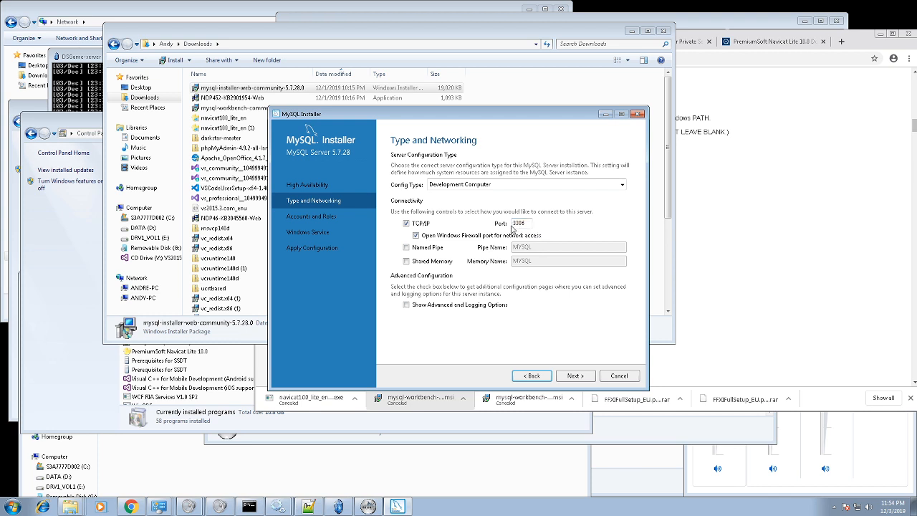
pyautogui.click(531, 376)
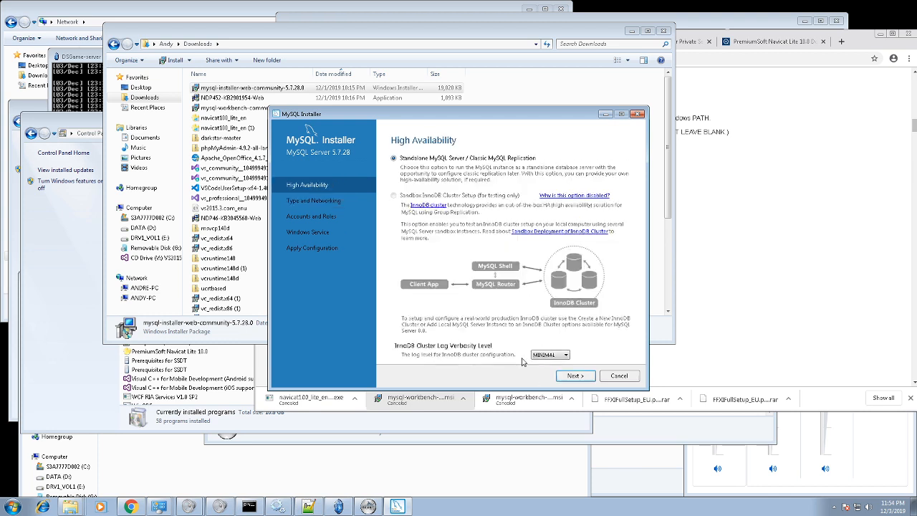
pyautogui.click(622, 376)
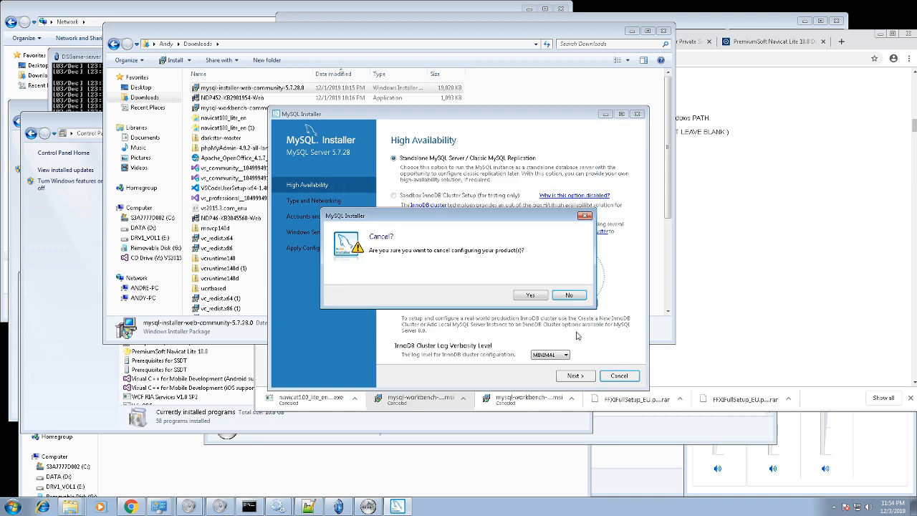
pyautogui.click(533, 296)
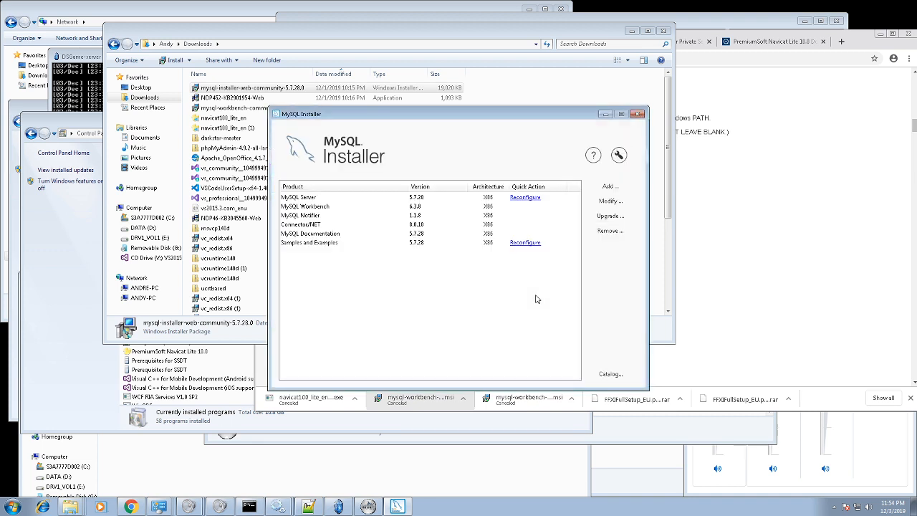
# Step: View the MySQL Workbench product information, start adding products and examine the versions available under MySQL Server 5.7
pyautogui.click(320, 205)
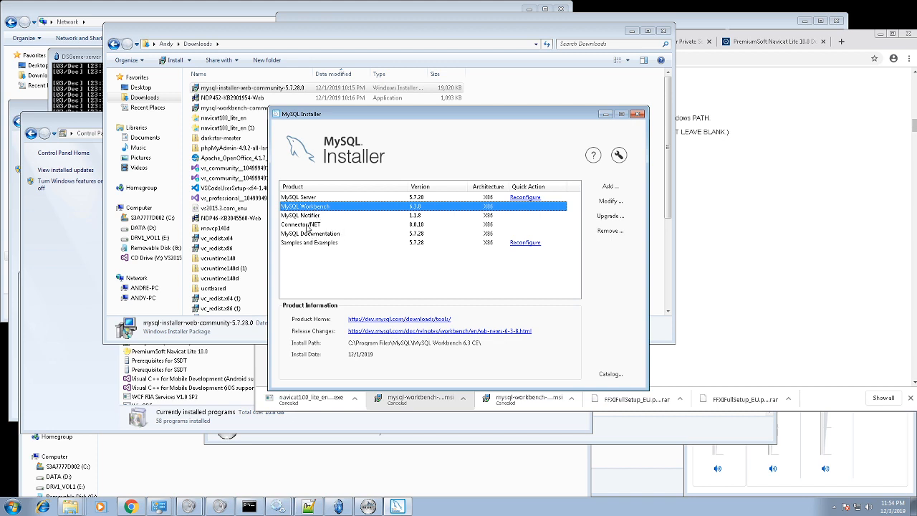
pyautogui.click(611, 189)
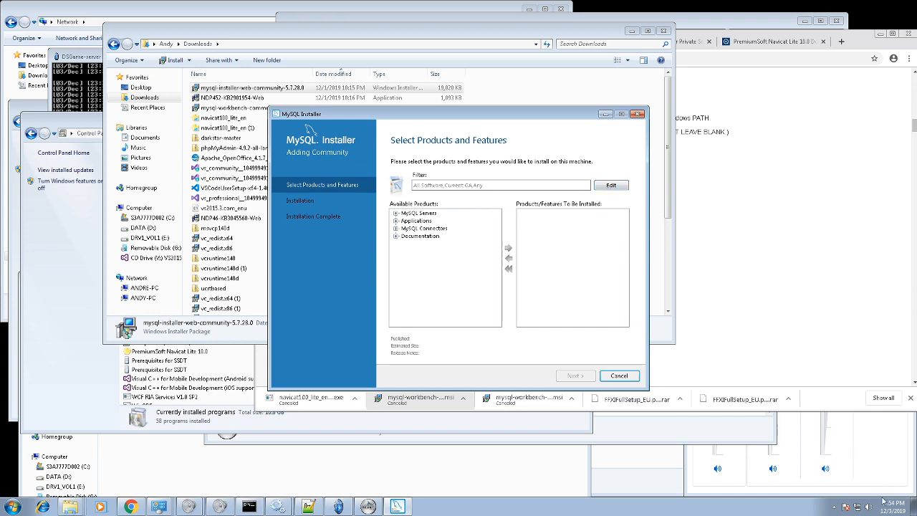
pyautogui.click(396, 213)
pyautogui.click(404, 221)
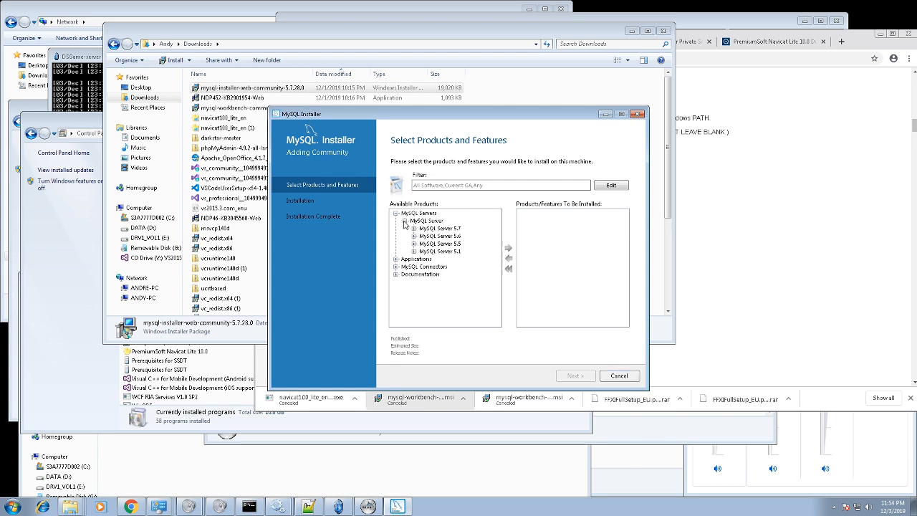
pyautogui.click(439, 229)
pyautogui.click(413, 228)
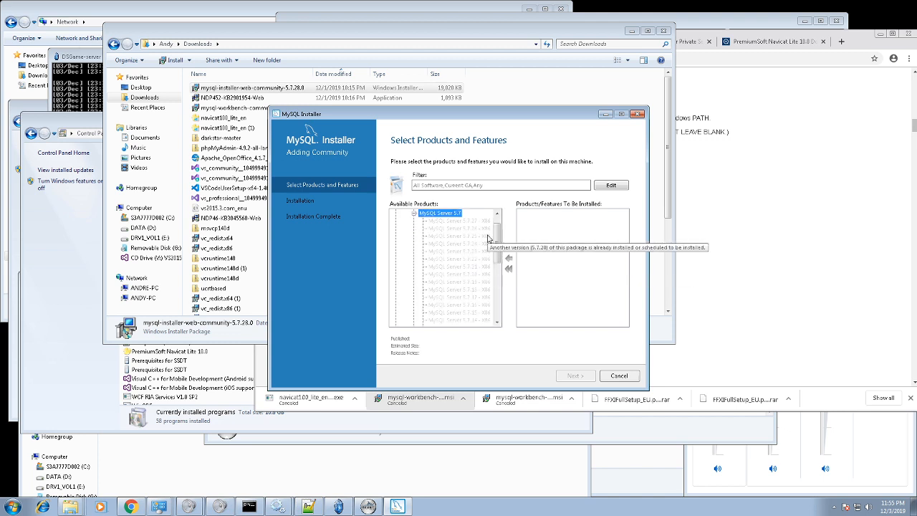
pyautogui.scroll(-6, 487, 238)
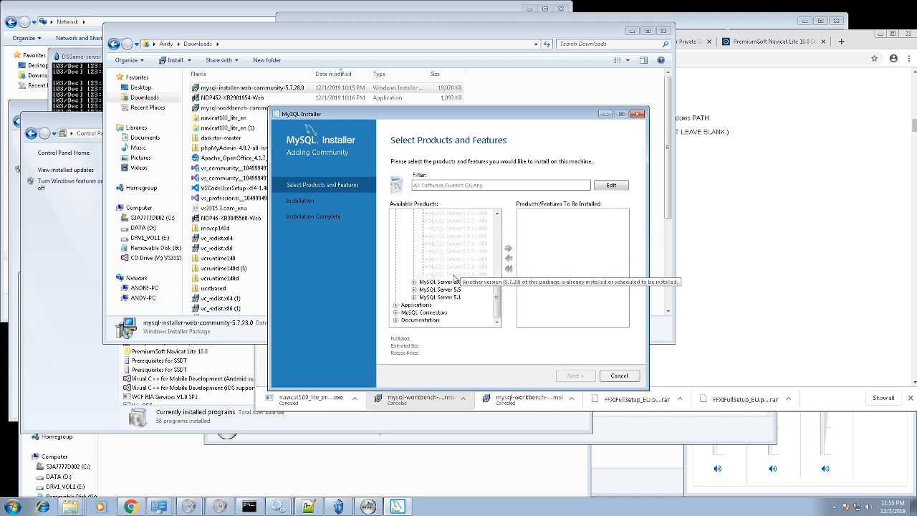
# Step: Examine the MySQL Workbench 6.3 versions offered under Applications and close MySQL Installer
pyautogui.moveTo(499, 291); pyautogui.dragTo(500, 222)
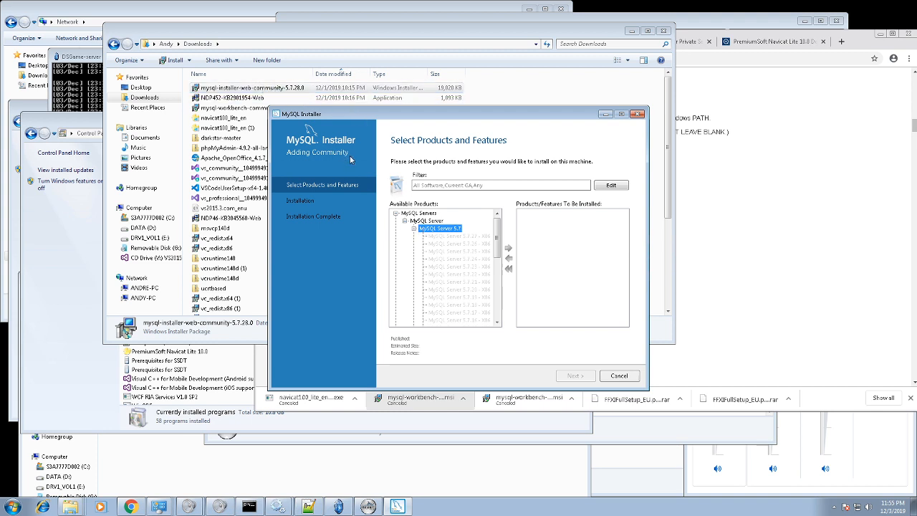
pyautogui.click(405, 222)
pyautogui.click(395, 228)
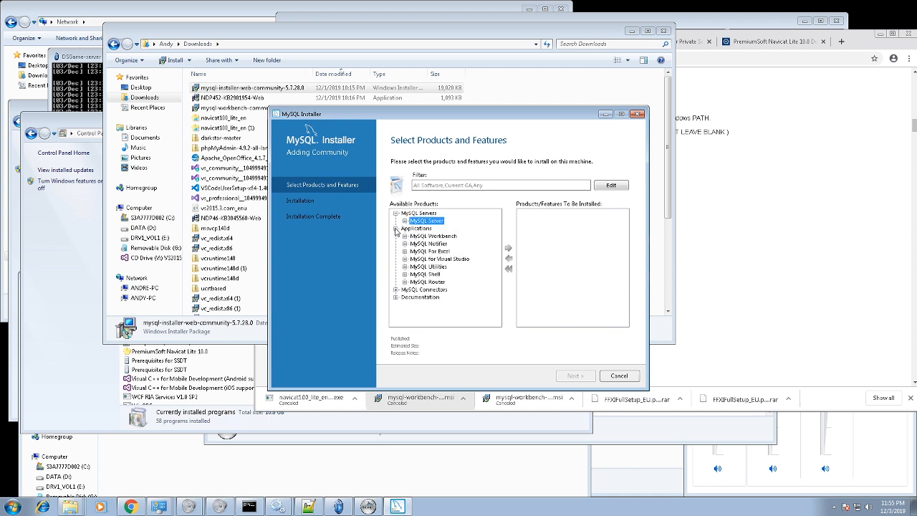
pyautogui.click(404, 237)
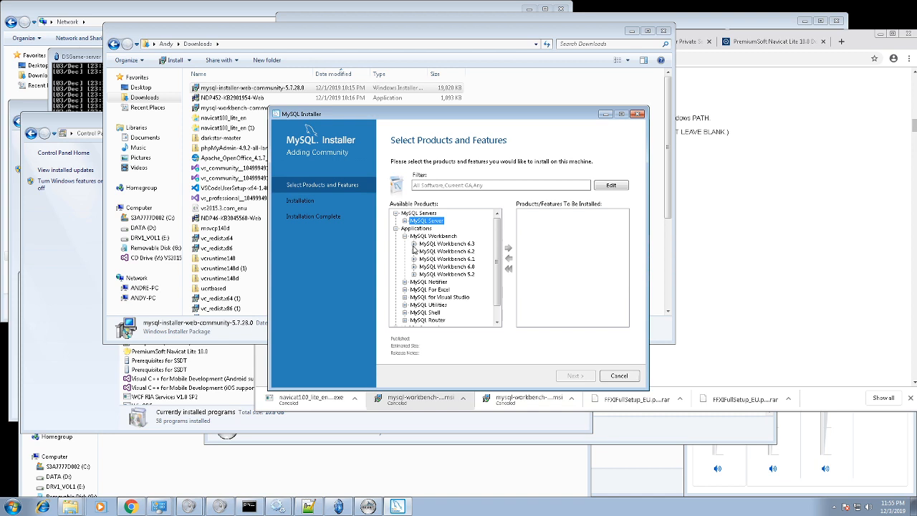
pyautogui.click(413, 245)
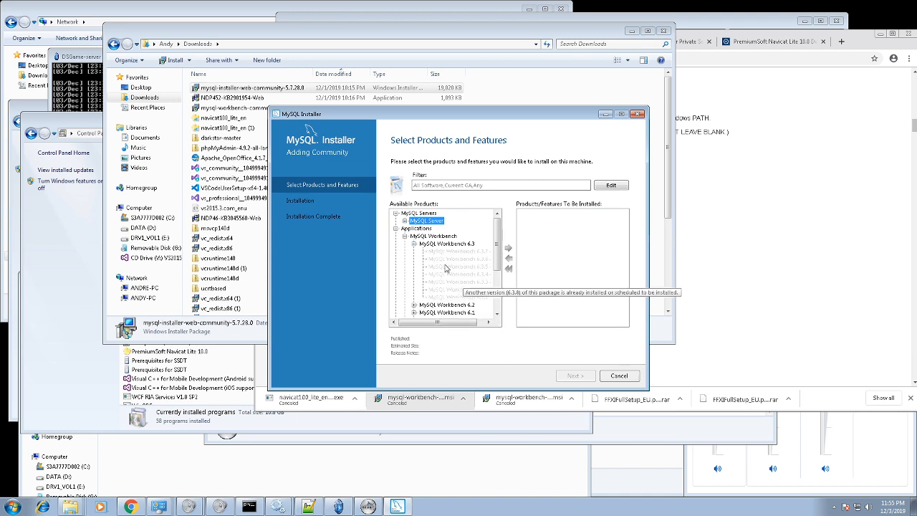
pyautogui.click(414, 243)
pyautogui.click(405, 236)
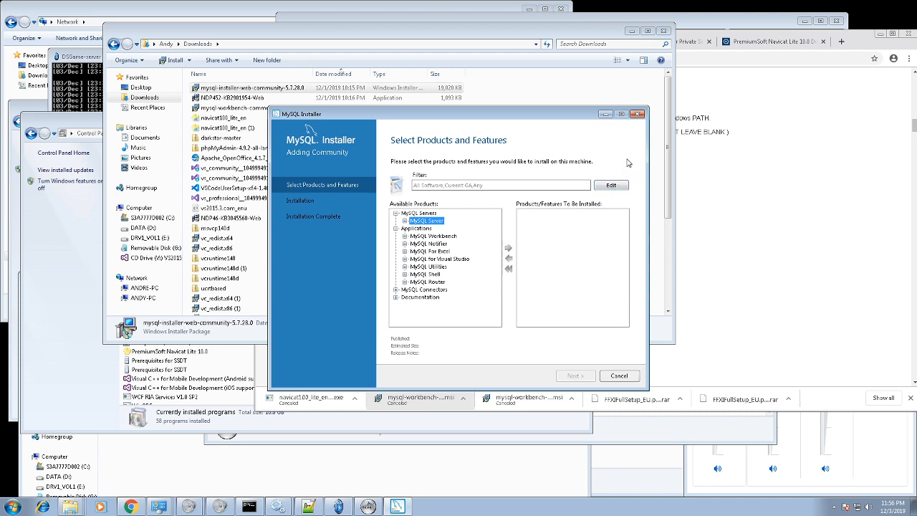
pyautogui.click(638, 115)
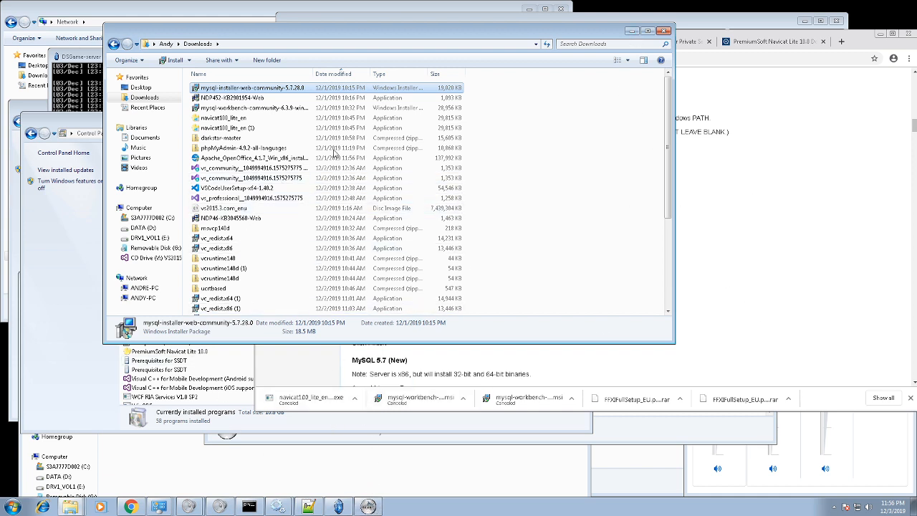
# Step: Switch to Chrome and review the Building the Server wiki's installation notes through Visual C++ Redistributable Runtime 2015
pyautogui.click(791, 107)
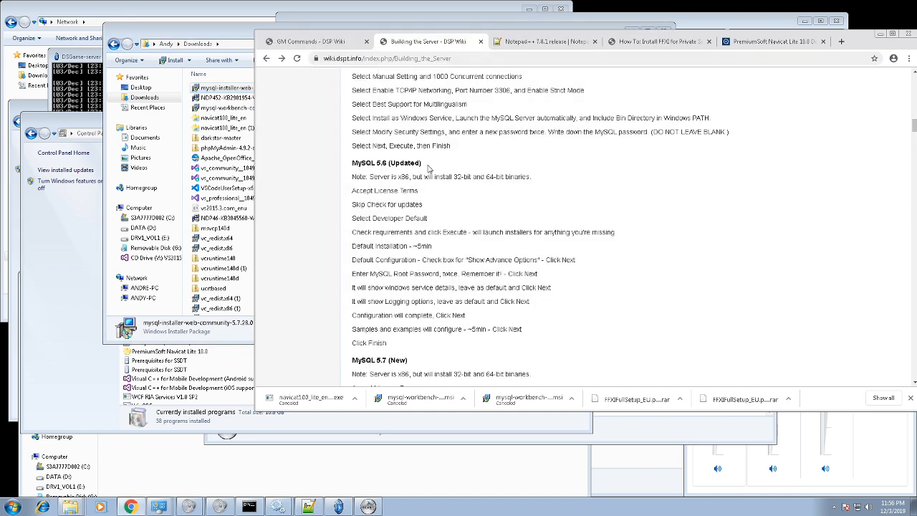
pyautogui.scroll(-3, 436, 246)
pyautogui.scroll(-3, 436, 246)
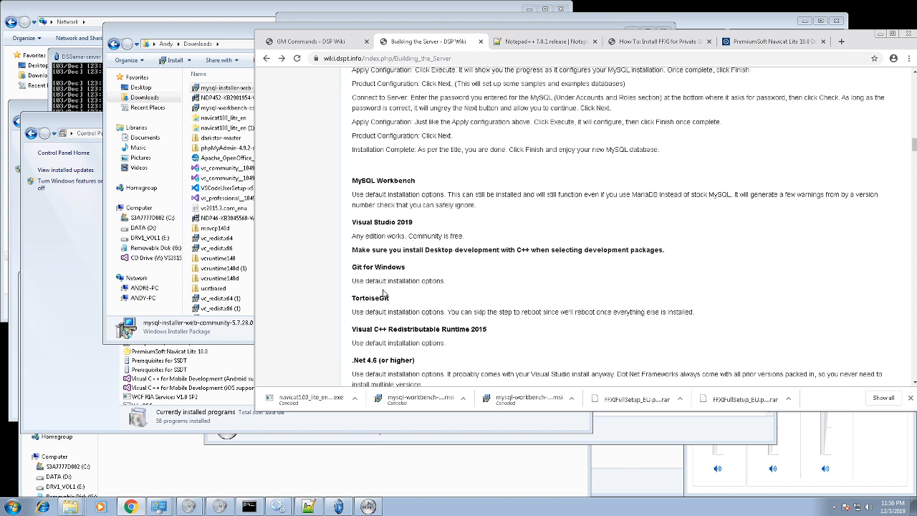
pyautogui.scroll(-1, 385, 293)
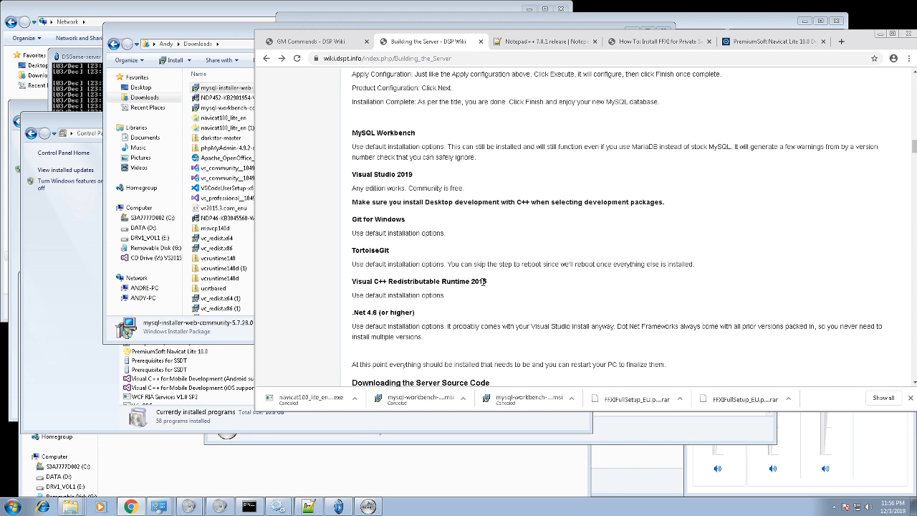
pyautogui.moveTo(487, 283); pyautogui.dragTo(351, 289)
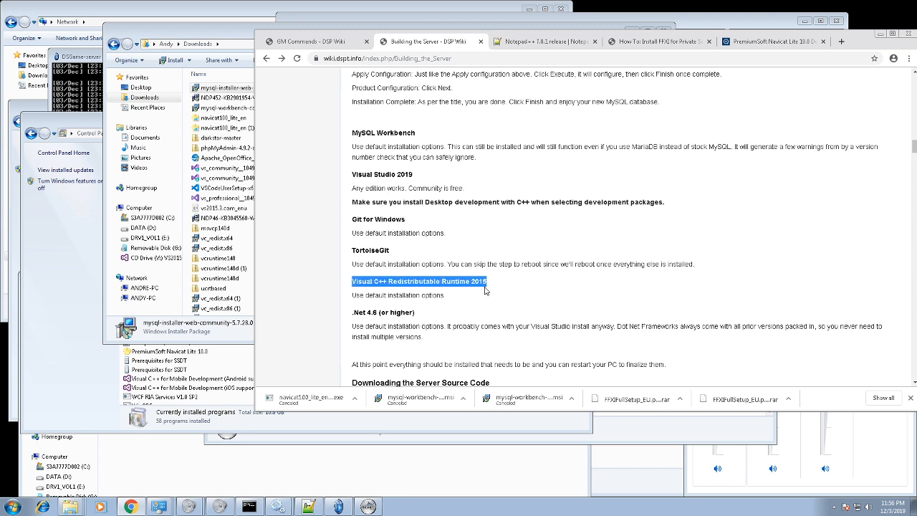
# Step: Copy the darkstar.git address from the wiki's Downloading the Server Source Code section and open it in a new browser tab
pyautogui.scroll(-3, 451, 326)
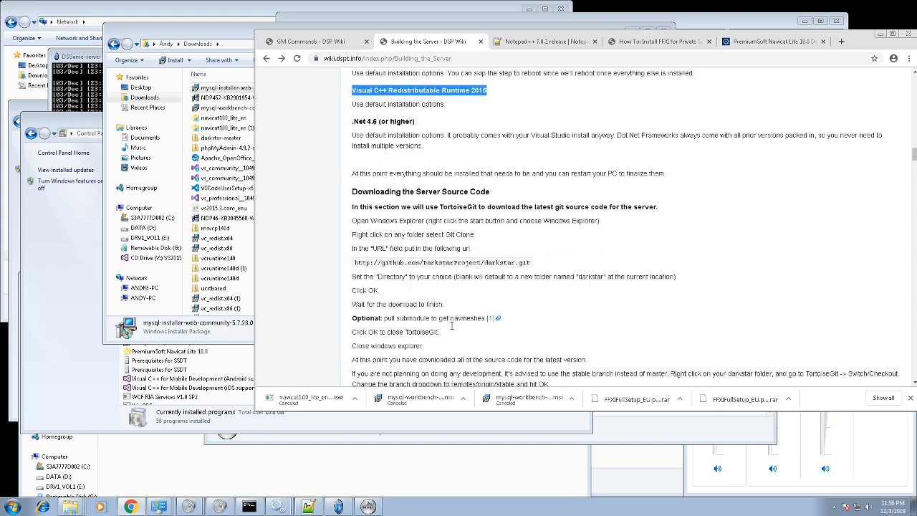
pyautogui.tripleClick(453, 263)
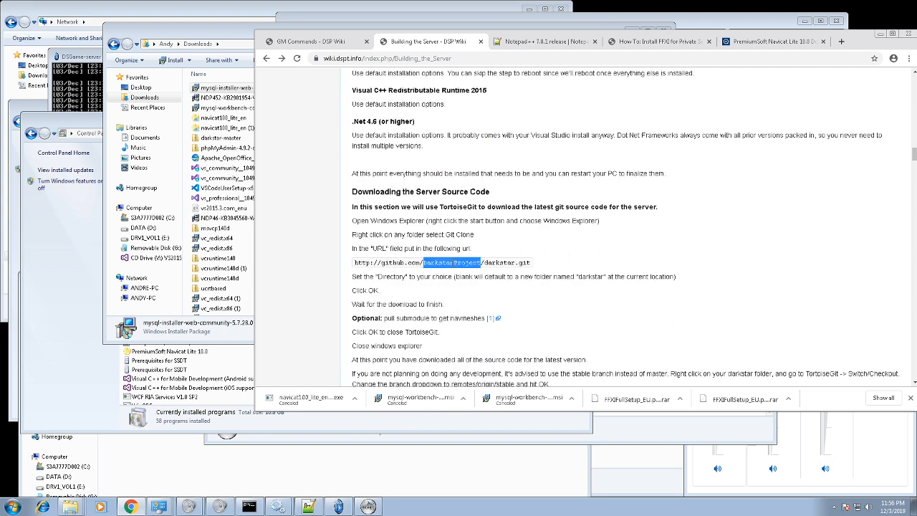
pyautogui.rightClick(461, 267)
pyautogui.click(465, 271)
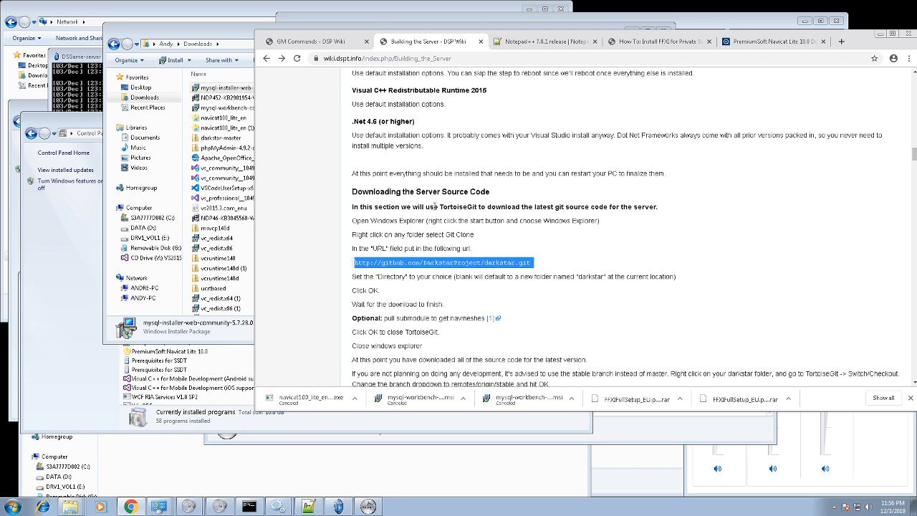
pyautogui.moveTo(439, 206); pyautogui.dragTo(474, 206)
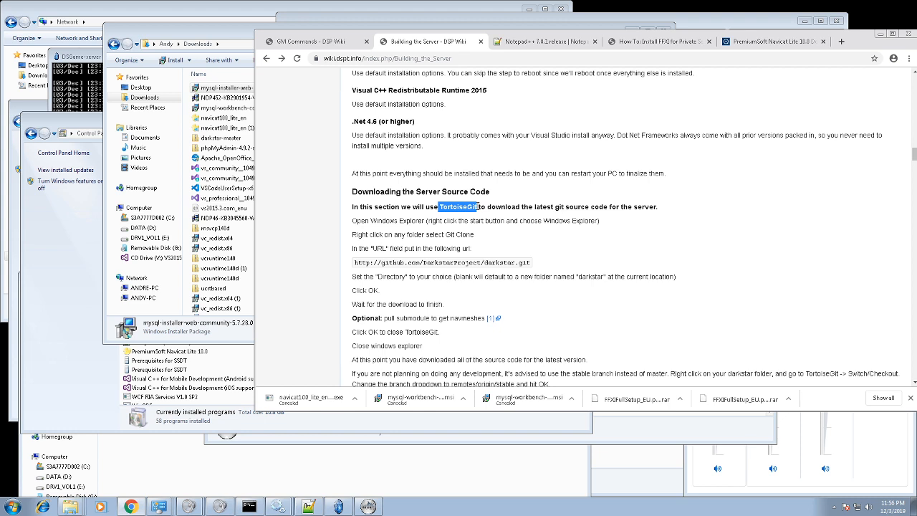
pyautogui.click(841, 41)
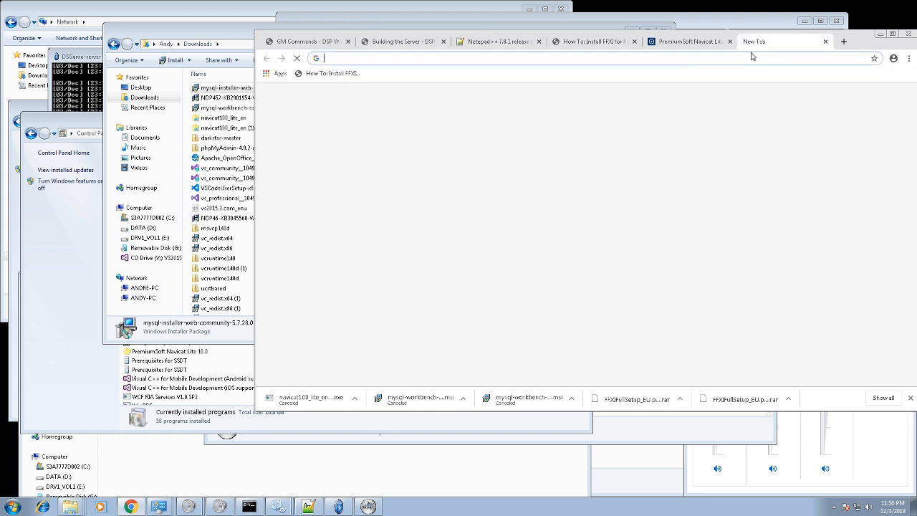
pyautogui.rightClick(687, 57)
pyautogui.click(709, 101)
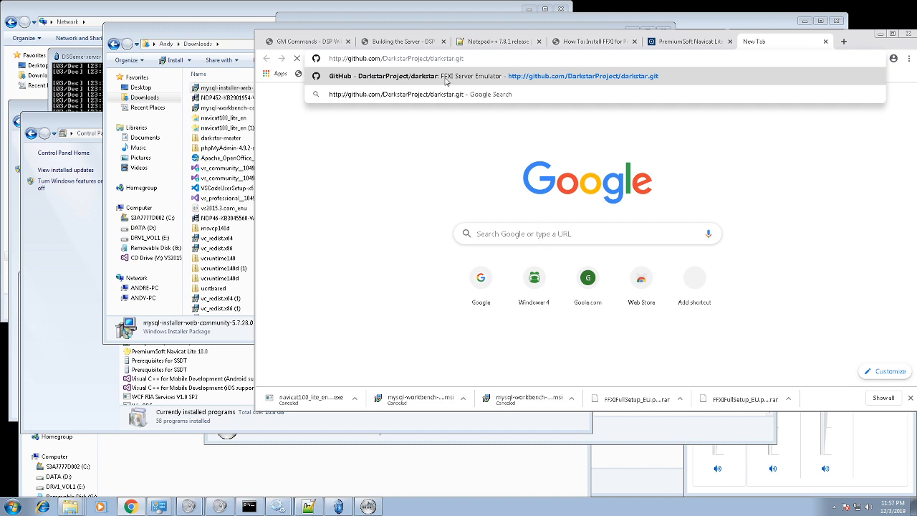
pyautogui.press('Return')
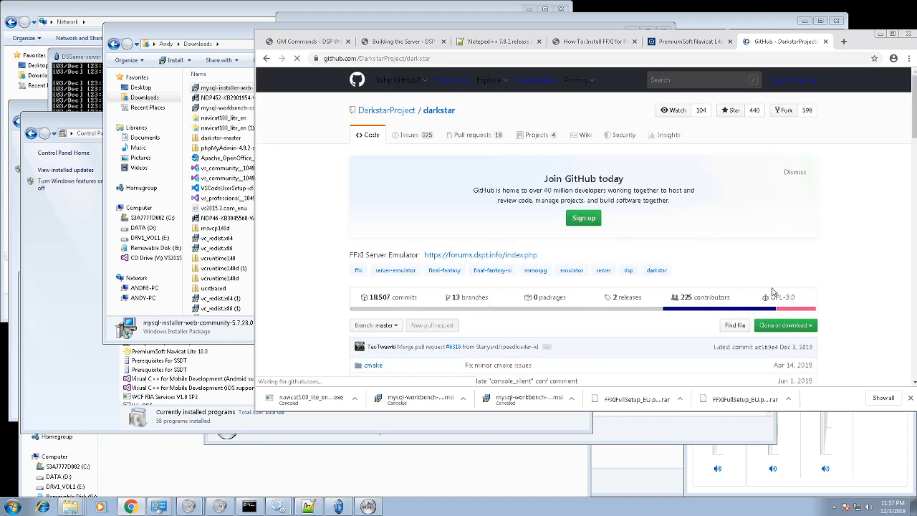
# Step: Check the darkstar repository's clone or download options and examine its file list and README on GitHub
pyautogui.click(785, 334)
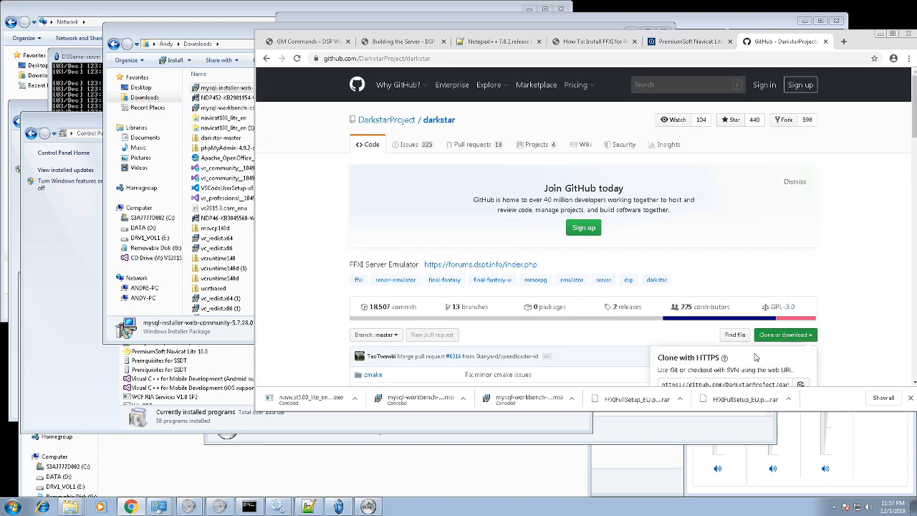
pyautogui.scroll(-2, 757, 358)
pyautogui.click(857, 251)
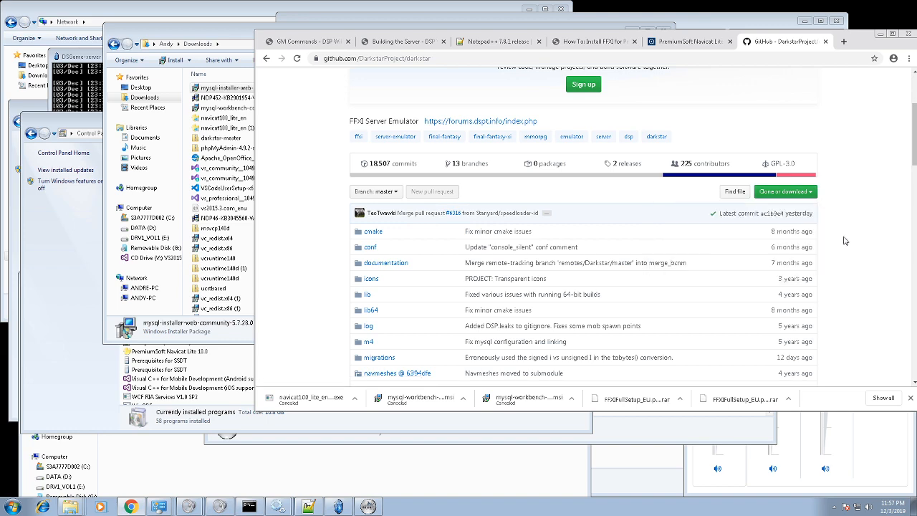
pyautogui.scroll(-3, 472, 265)
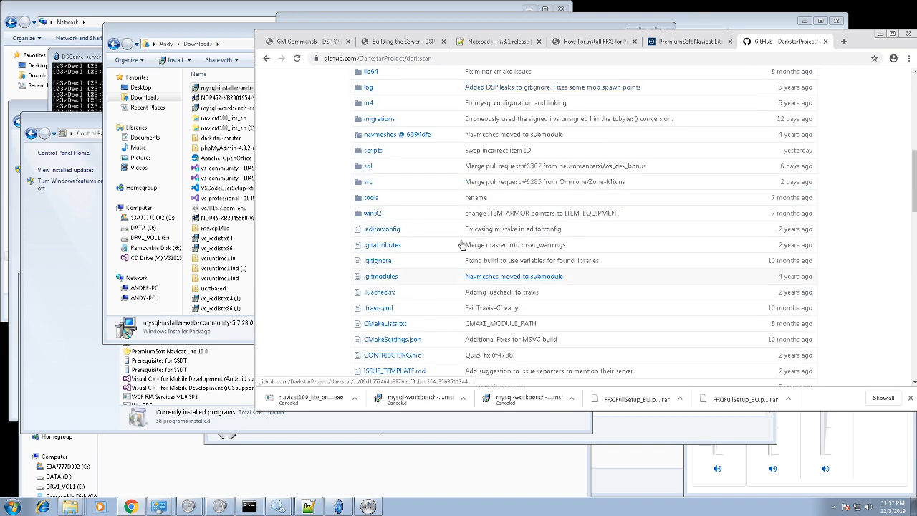
pyautogui.scroll(-10, 406, 344)
pyautogui.scroll(4, 519, 210)
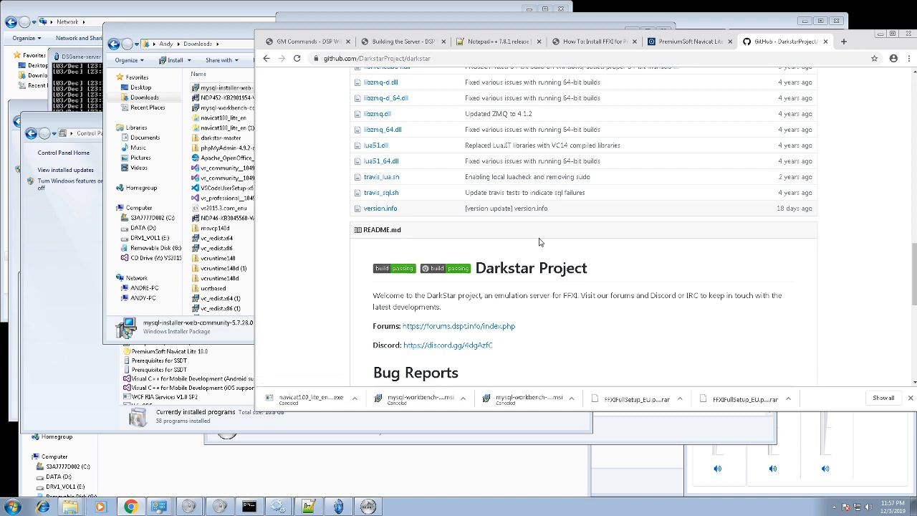
pyautogui.scroll(2, 539, 243)
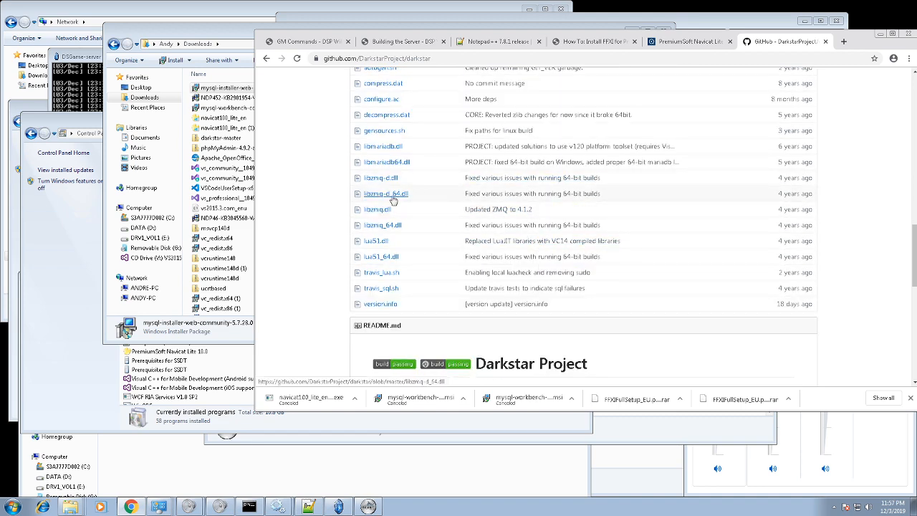
pyautogui.scroll(3, 561, 184)
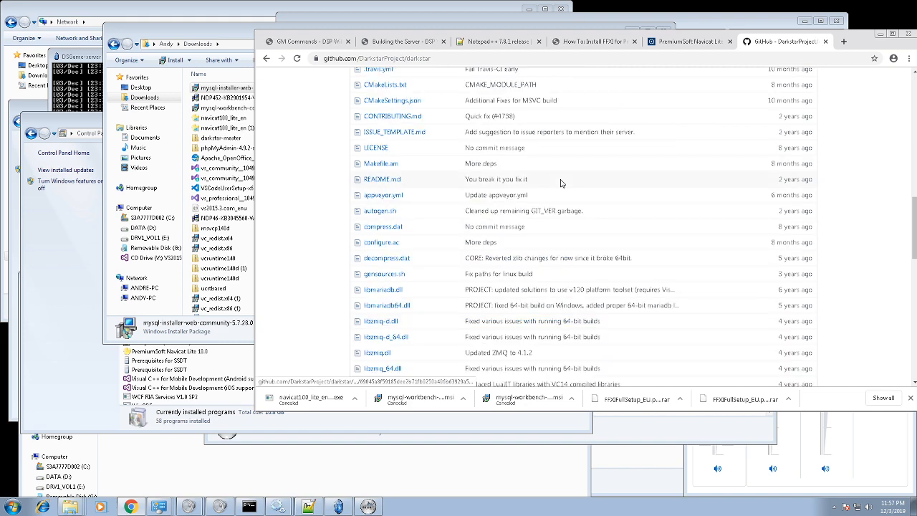
pyautogui.scroll(4, 563, 183)
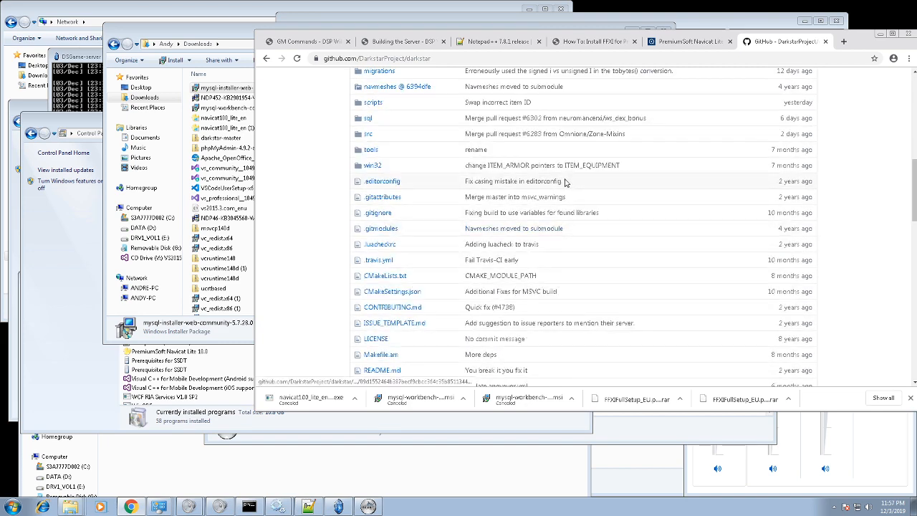
pyautogui.scroll(9, 638, 213)
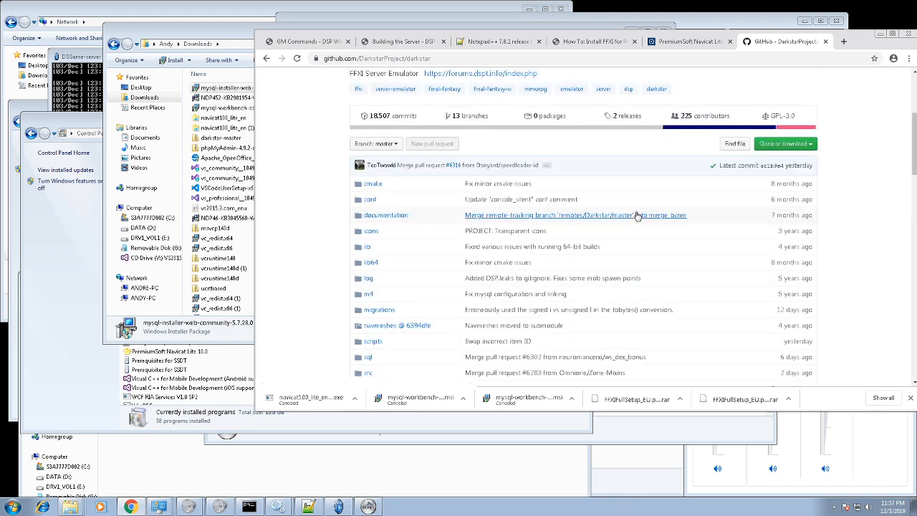
pyautogui.scroll(-2, 732, 247)
pyautogui.scroll(-2, 733, 247)
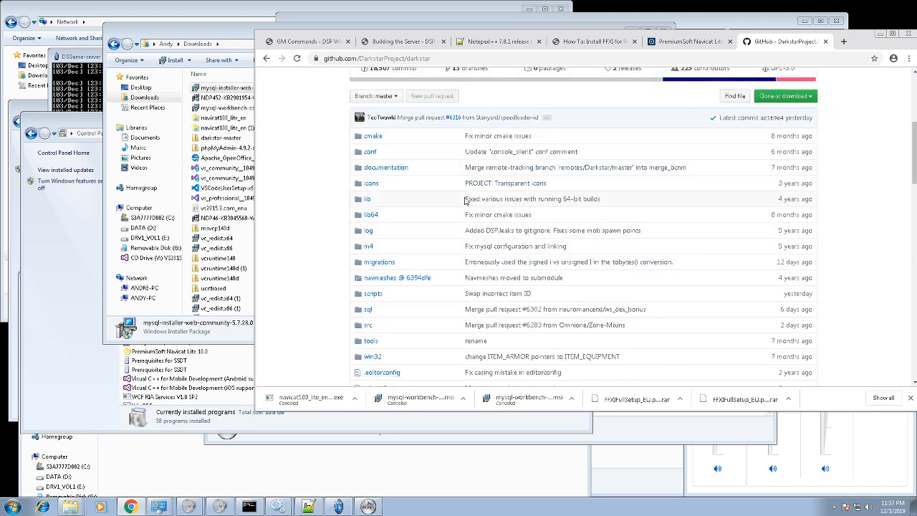
pyautogui.scroll(3, 486, 220)
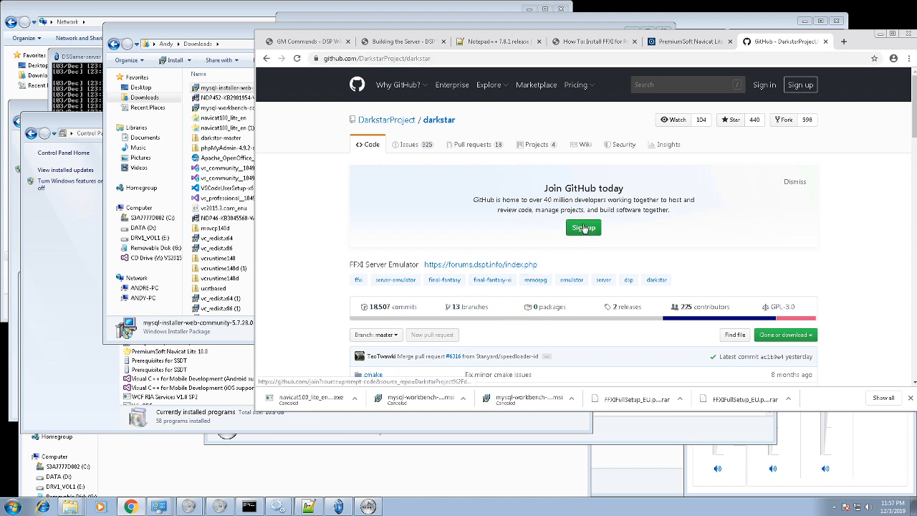
# Step: Close the PremiumSoft Navicat Lite page and return to the Building the Server wiki page
pyautogui.click(687, 43)
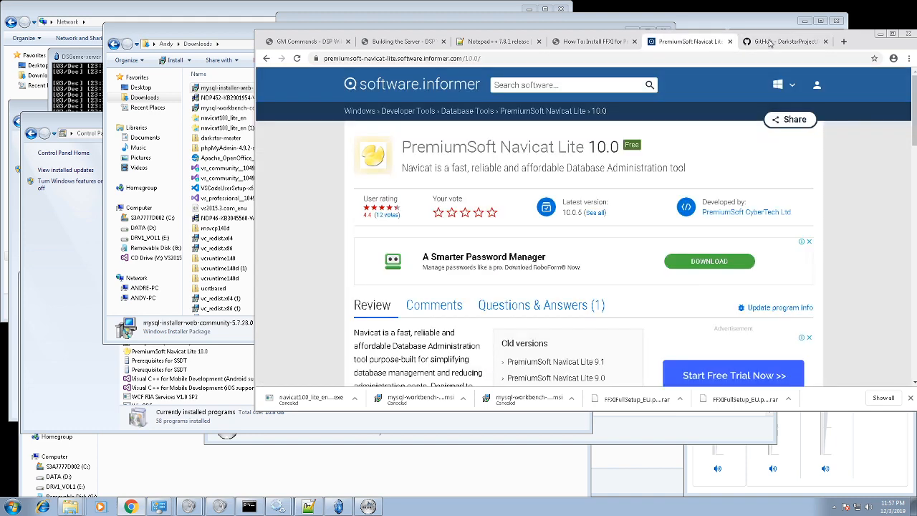
pyautogui.click(778, 46)
pyautogui.click(730, 42)
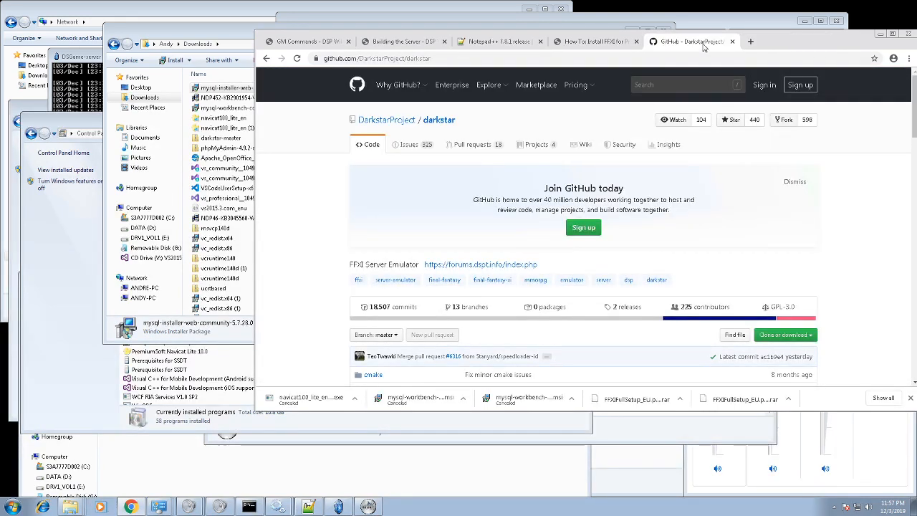
pyautogui.click(597, 41)
pyautogui.click(499, 42)
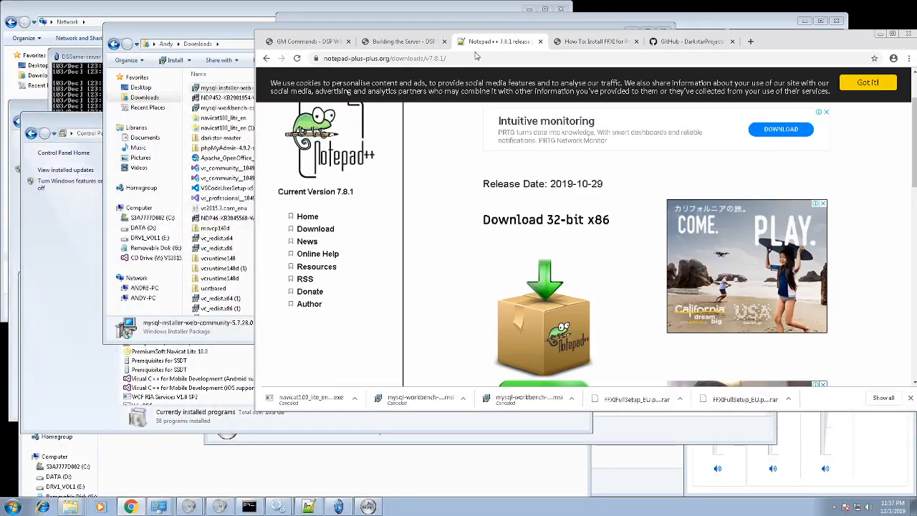
pyautogui.click(412, 43)
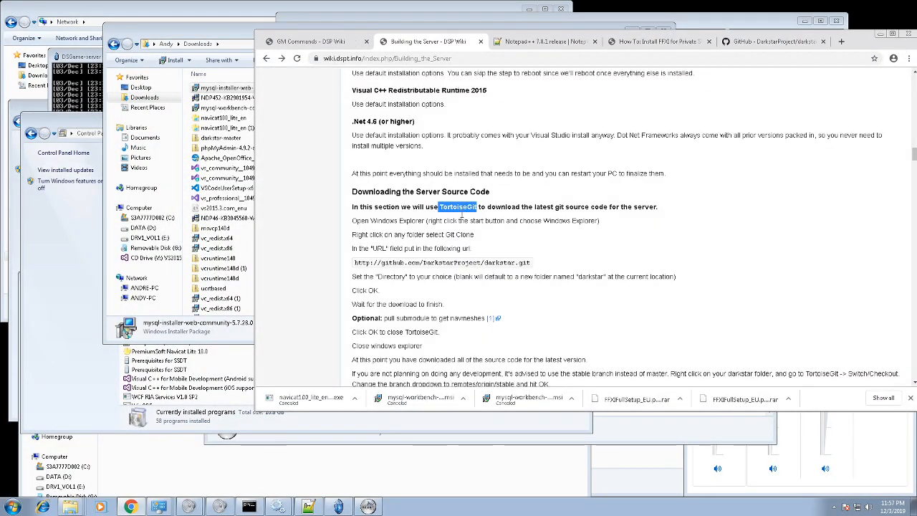
# Step: Read the wiki's Setting up the Database section, covering the DSP_import.bat script and the script that preserves character data
pyautogui.scroll(-2, 460, 203)
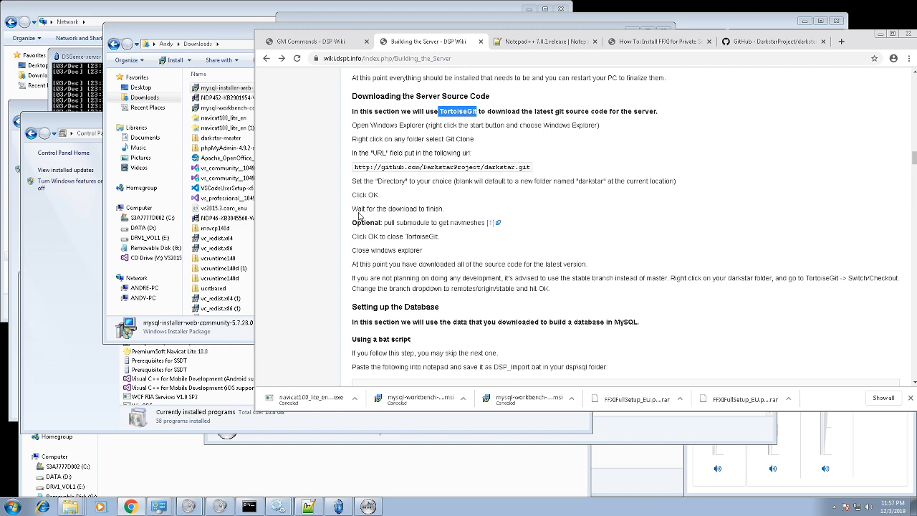
pyautogui.scroll(-5, 423, 227)
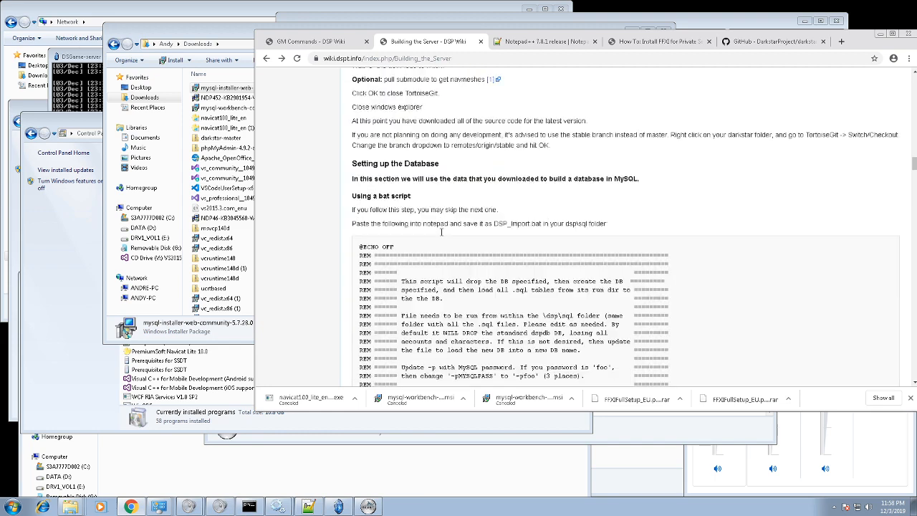
pyautogui.moveTo(466, 185); pyautogui.dragTo(601, 342)
pyautogui.scroll(-5, 566, 294)
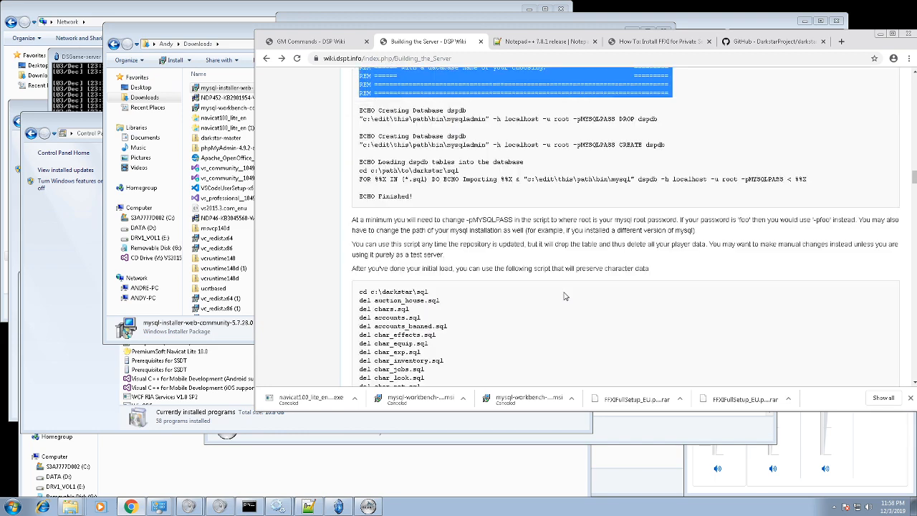
pyautogui.scroll(-5, 447, 258)
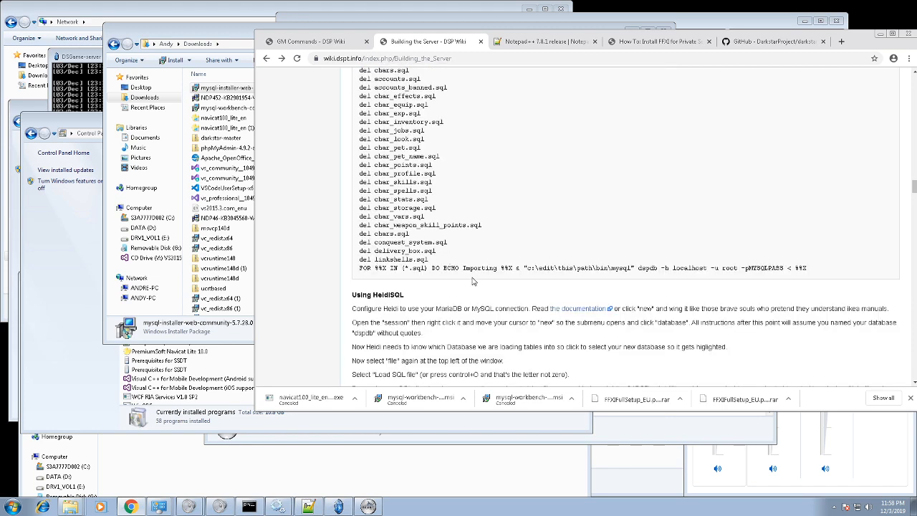
# Step: Read the wiki's Using HeidiSQL and Using Navicat instructions for setting up the database connection
pyautogui.scroll(-10, 475, 286)
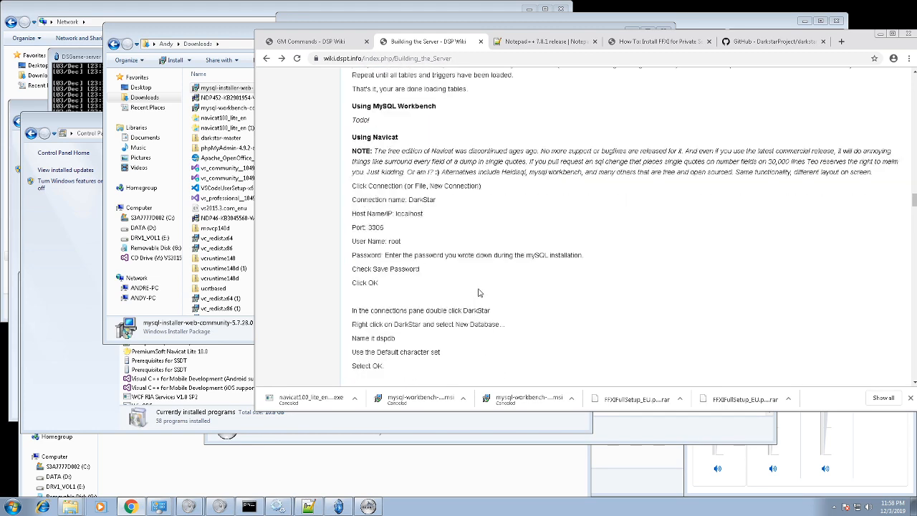
pyautogui.scroll(2, 480, 293)
pyautogui.scroll(3, 480, 293)
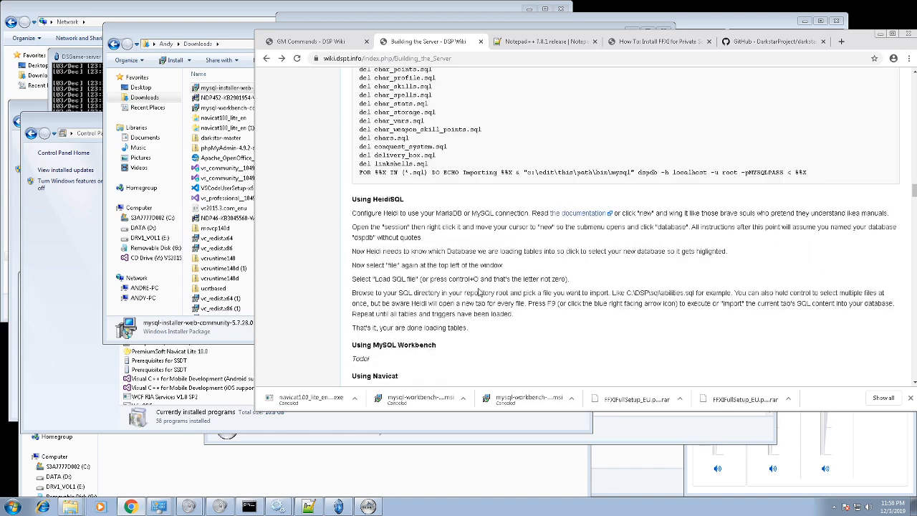
pyautogui.scroll(-2, 480, 293)
pyautogui.scroll(-1, 480, 292)
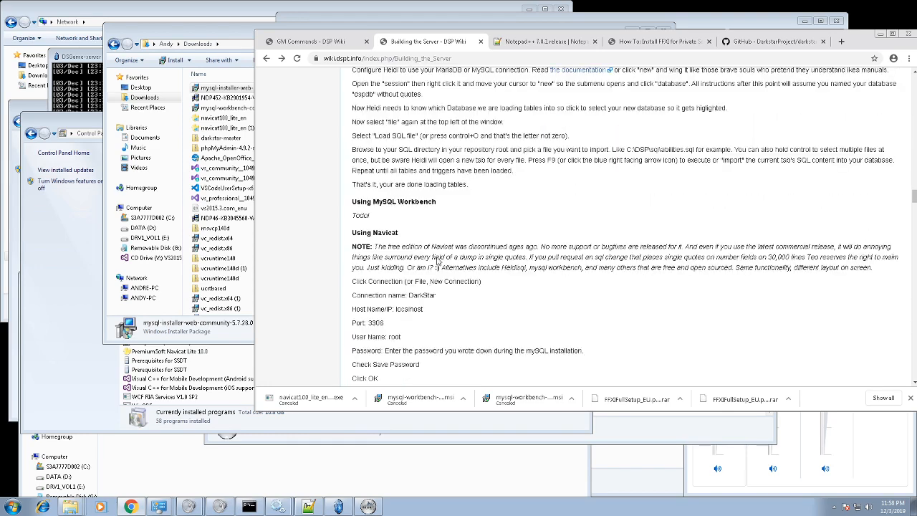
pyautogui.scroll(-1, 372, 204)
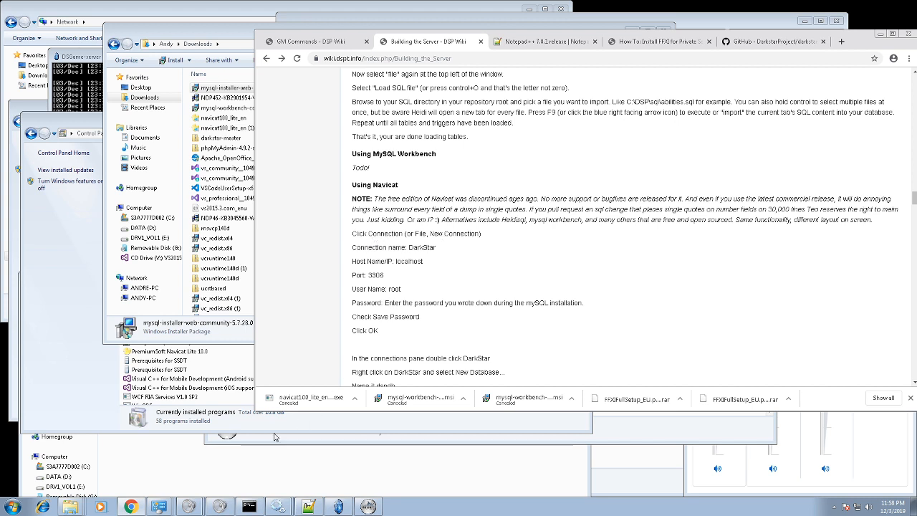
# Step: Launch Navicat Lite and delete the localhost_3306 connection
pyautogui.click(12, 506)
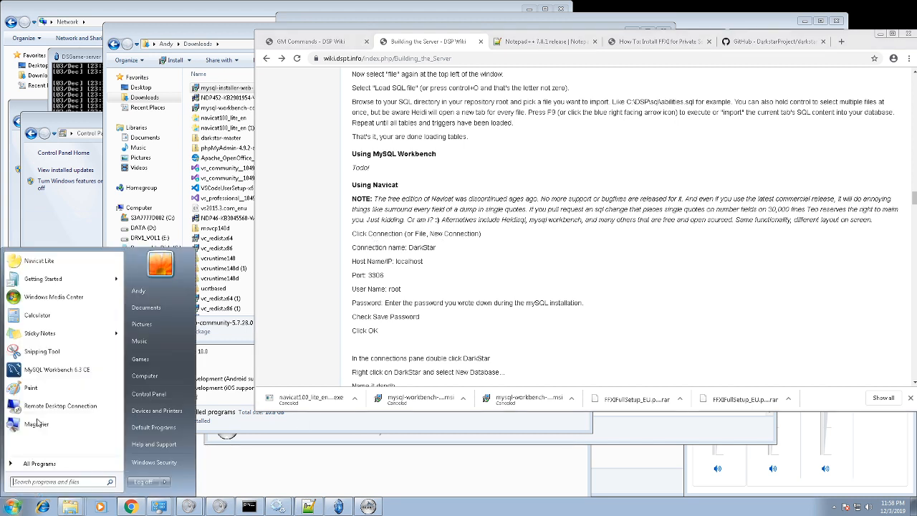
pyautogui.click(71, 264)
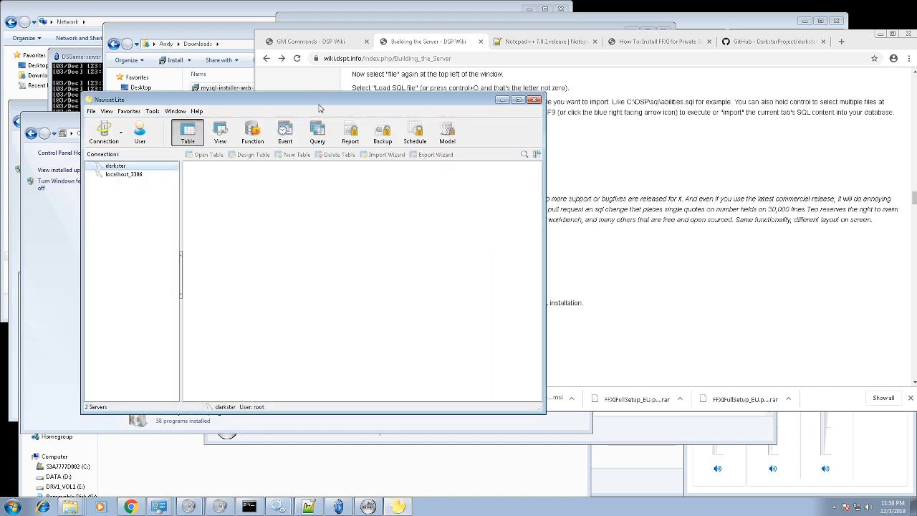
pyautogui.moveTo(320, 108); pyautogui.dragTo(257, 45)
pyautogui.click(58, 120)
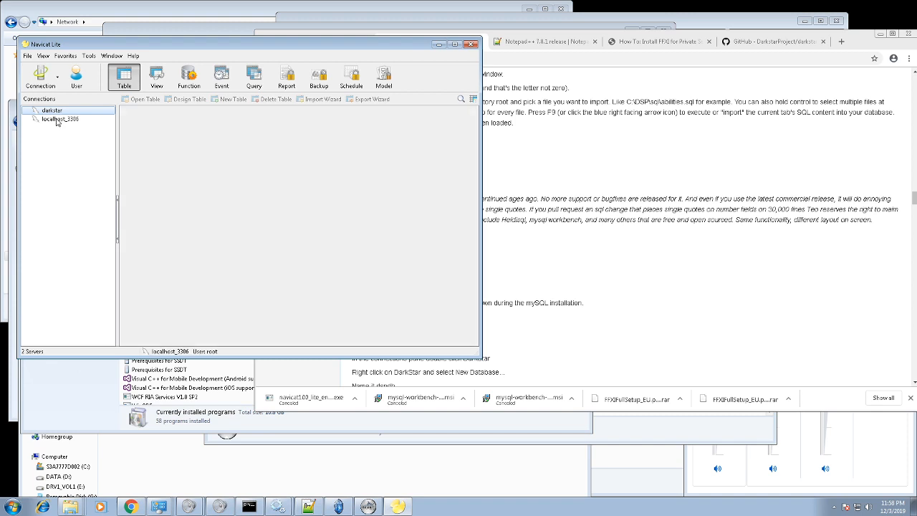
pyautogui.rightClick(58, 120)
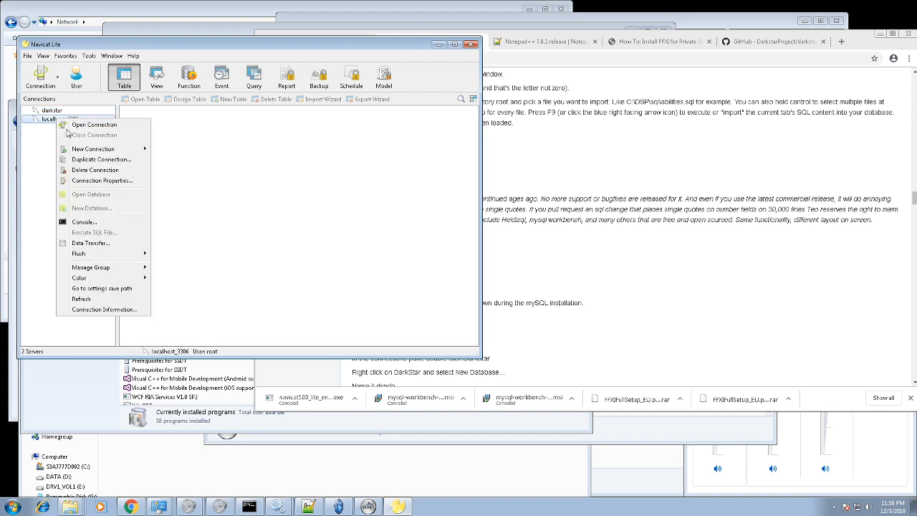
pyautogui.click(95, 174)
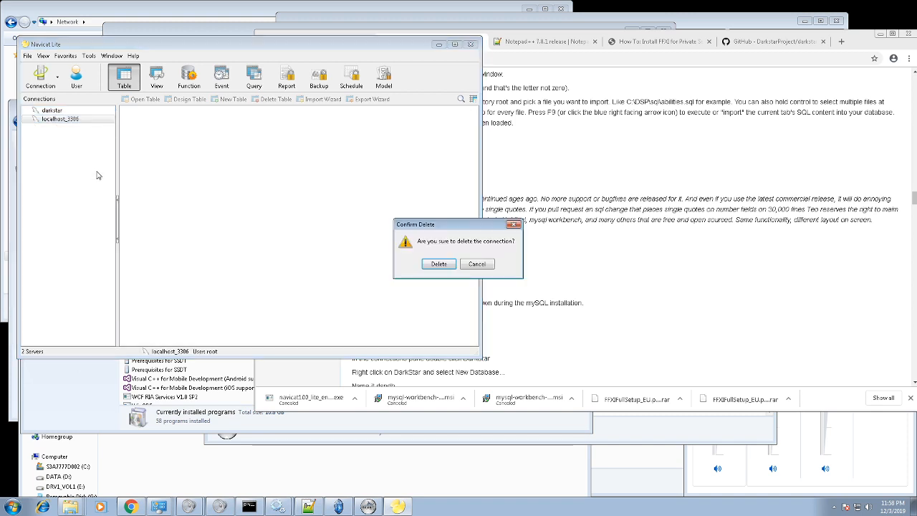
pyautogui.click(451, 264)
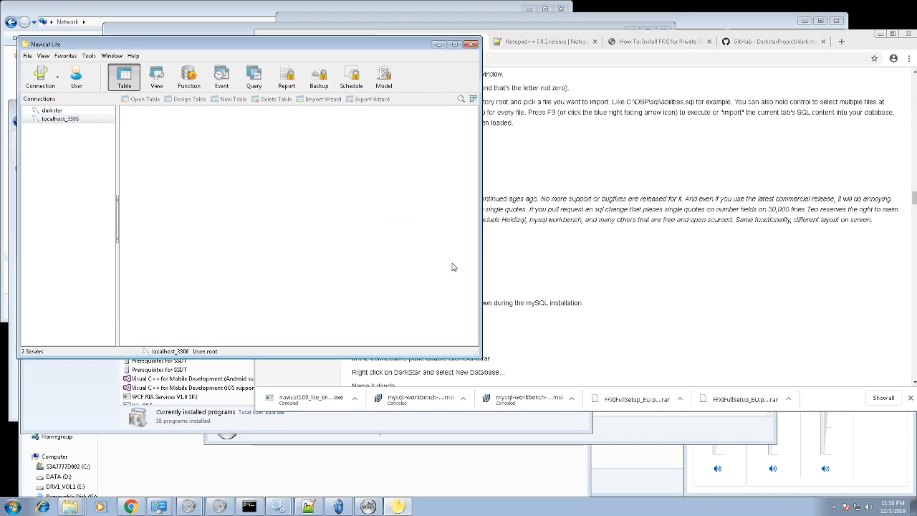
# Step: Create a MySQL connection named dsserv for user root on localhost, port 3306, checking the settings against the wiki
pyautogui.click(49, 81)
pyautogui.click(57, 96)
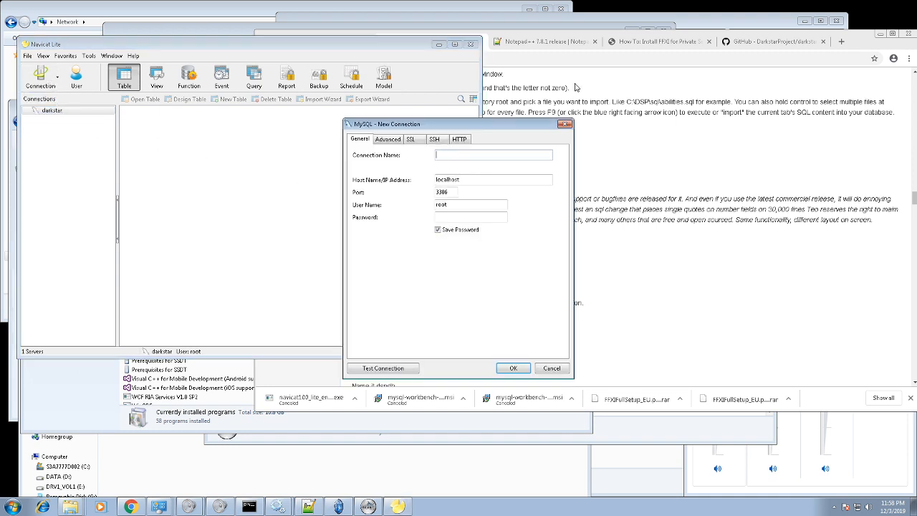
pyautogui.moveTo(526, 129); pyautogui.dragTo(374, 133)
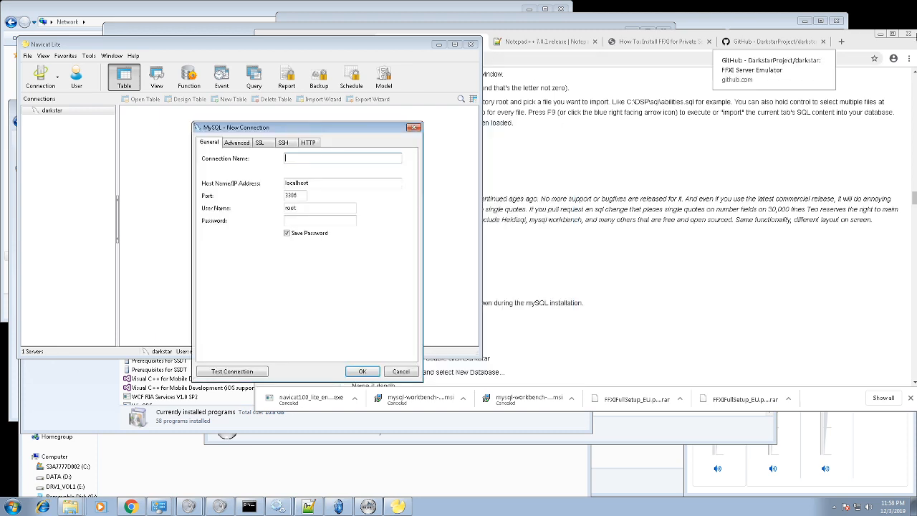
pyautogui.moveTo(862, 44); pyautogui.dragTo(879, 50)
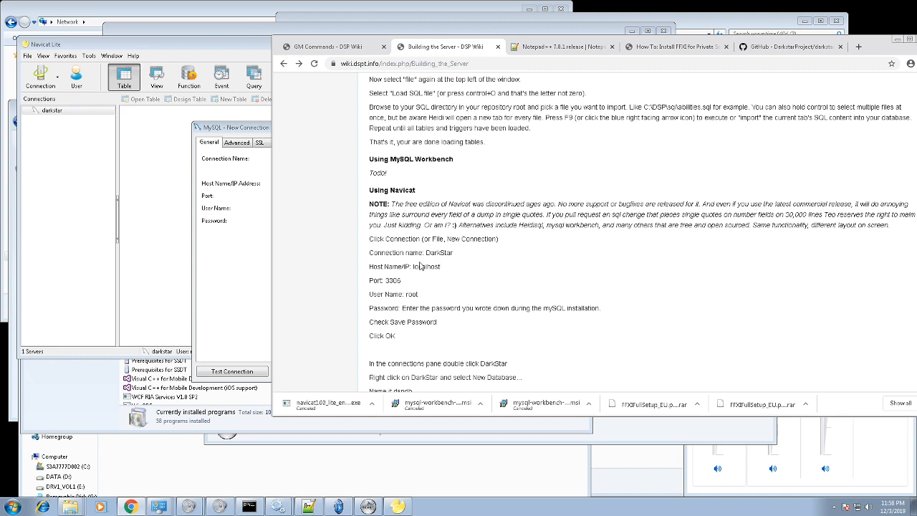
pyautogui.click(268, 270)
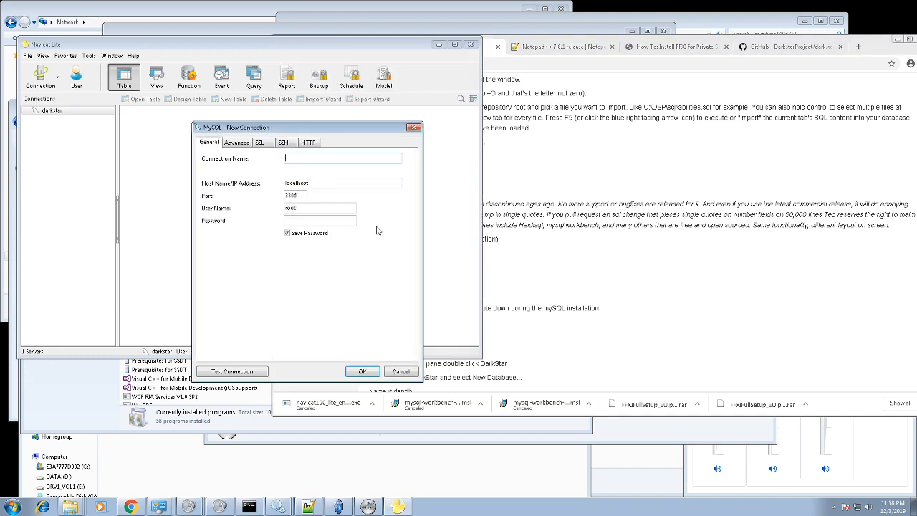
pyautogui.click(662, 289)
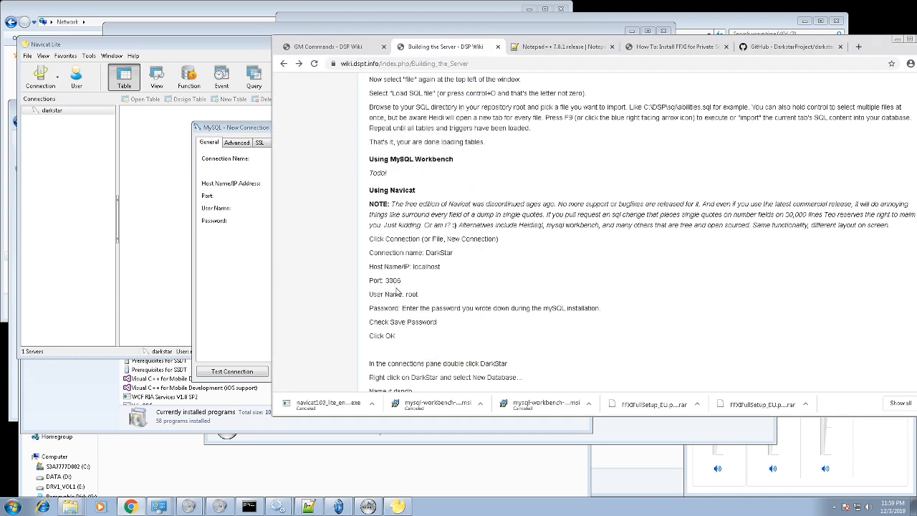
pyautogui.click(250, 292)
pyautogui.click(600, 332)
pyautogui.click(250, 316)
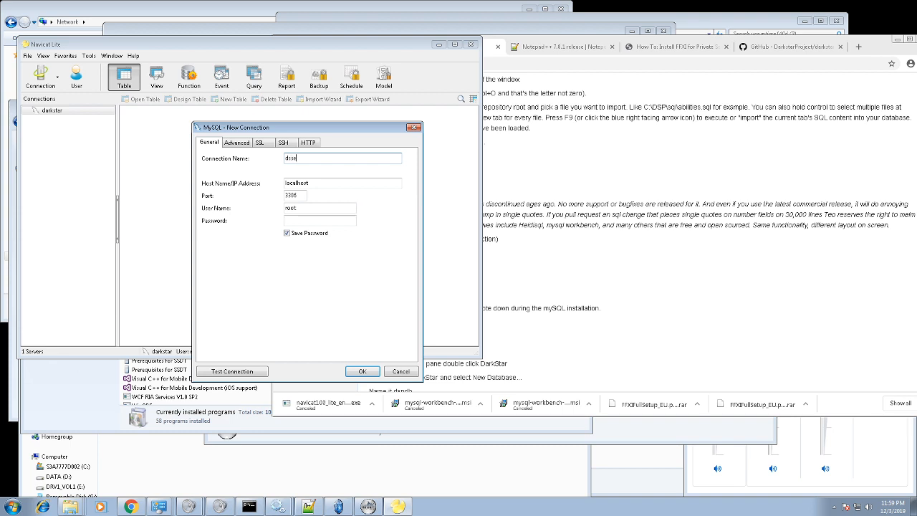
pyautogui.write('v')
pyautogui.click(364, 370)
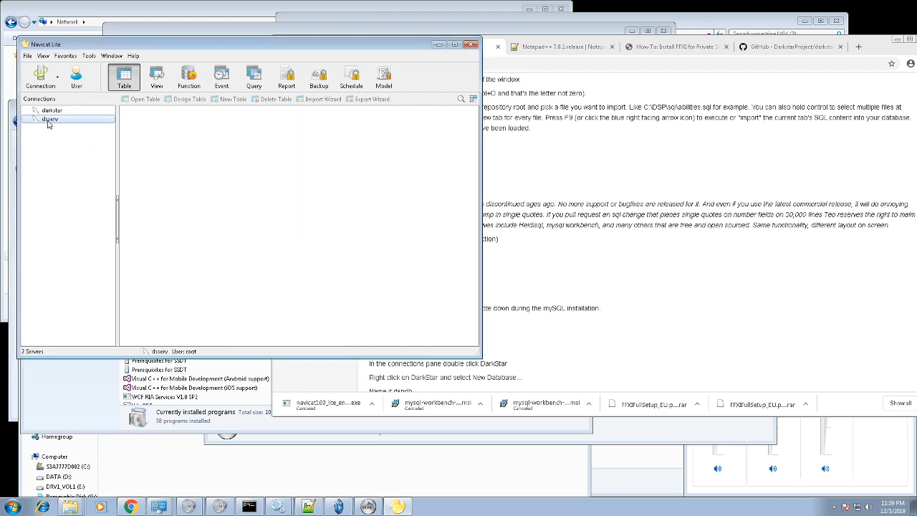
# Step: Try to open the dsserv connection without a saved password
pyautogui.doubleClick(46, 121)
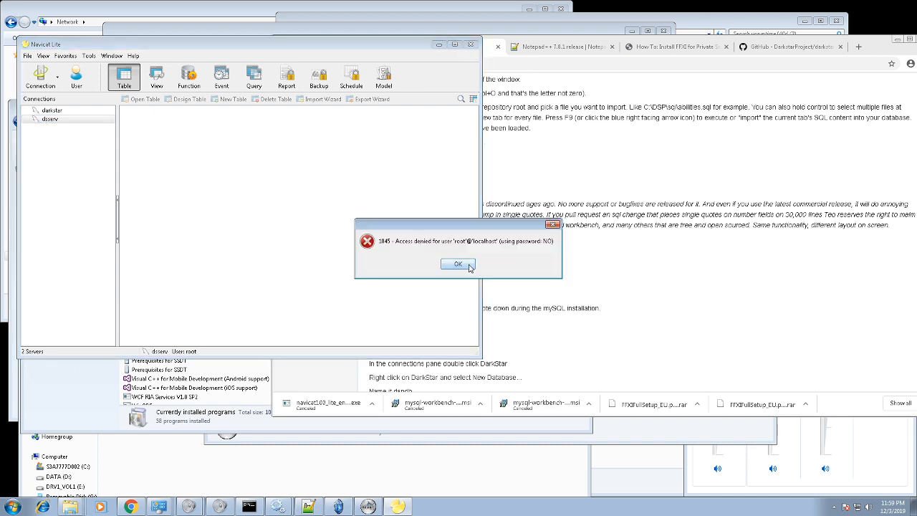
pyautogui.click(458, 264)
pyautogui.rightClick(50, 120)
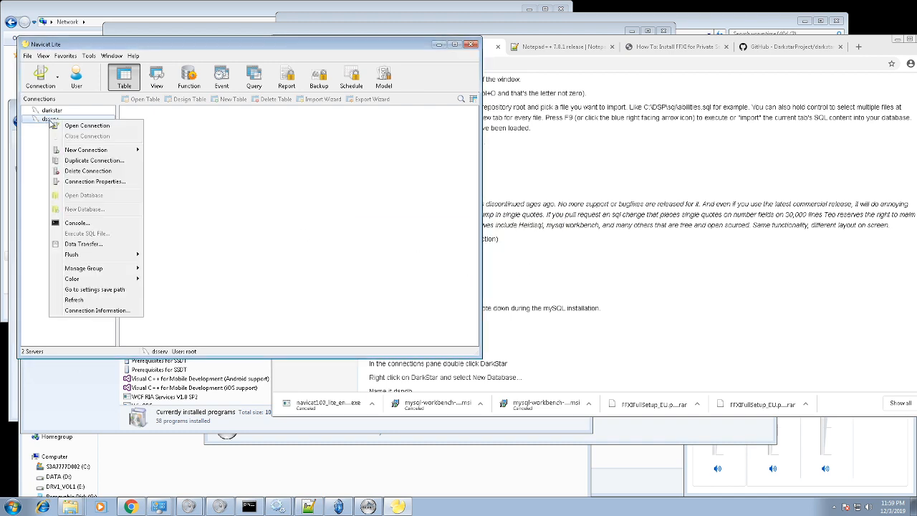
pyautogui.moveTo(81, 154)
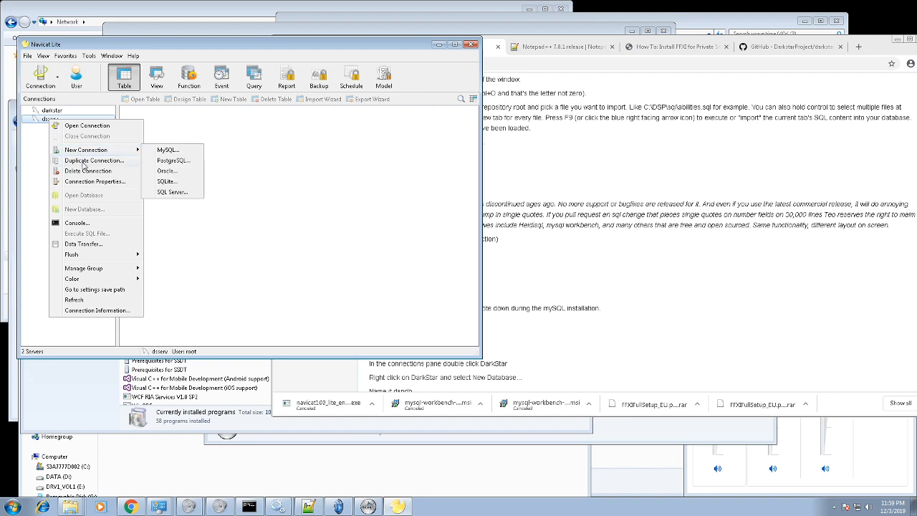
pyautogui.doubleClick(44, 122)
pyautogui.click(456, 262)
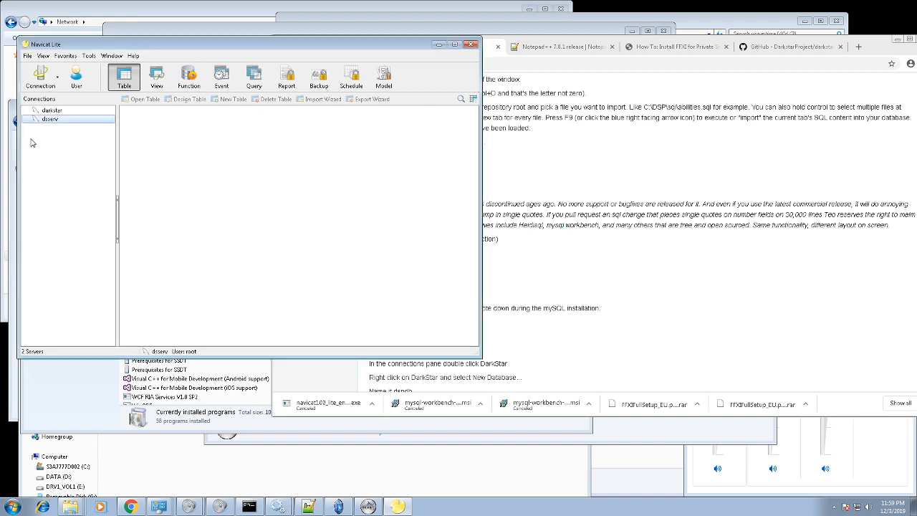
# Step: Enter the root account's password in the dsserv connection properties and save them
pyautogui.rightClick(59, 121)
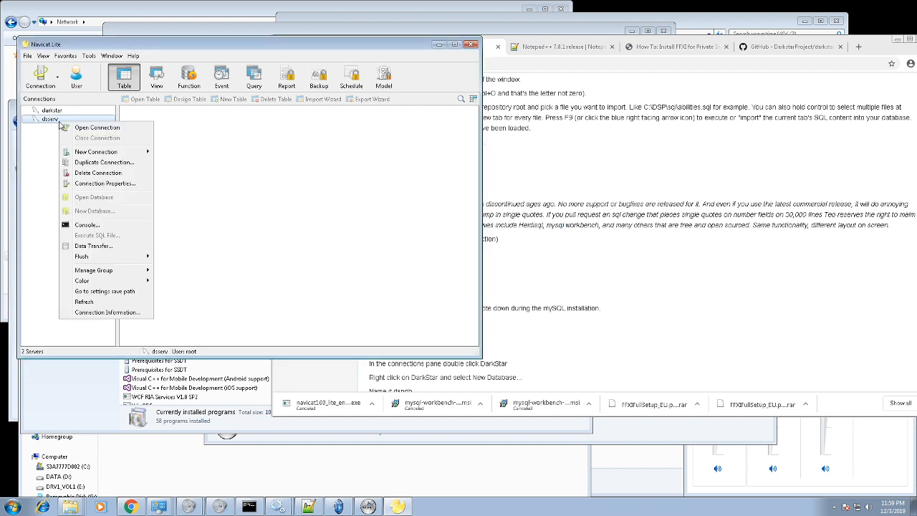
pyautogui.click(119, 184)
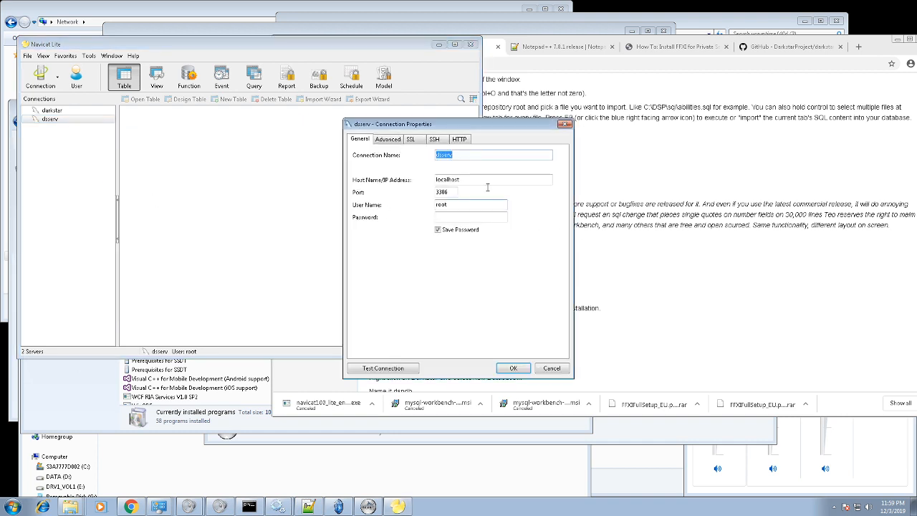
pyautogui.click(437, 218)
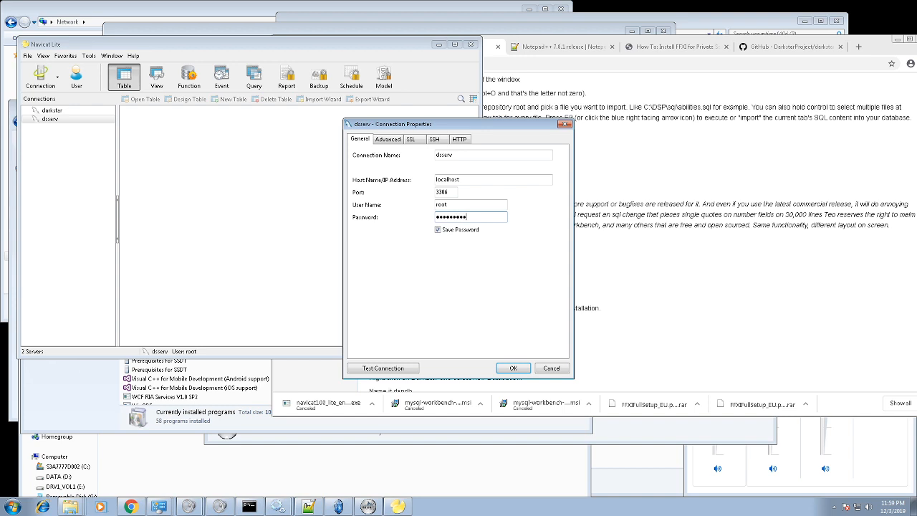
pyautogui.press('Return')
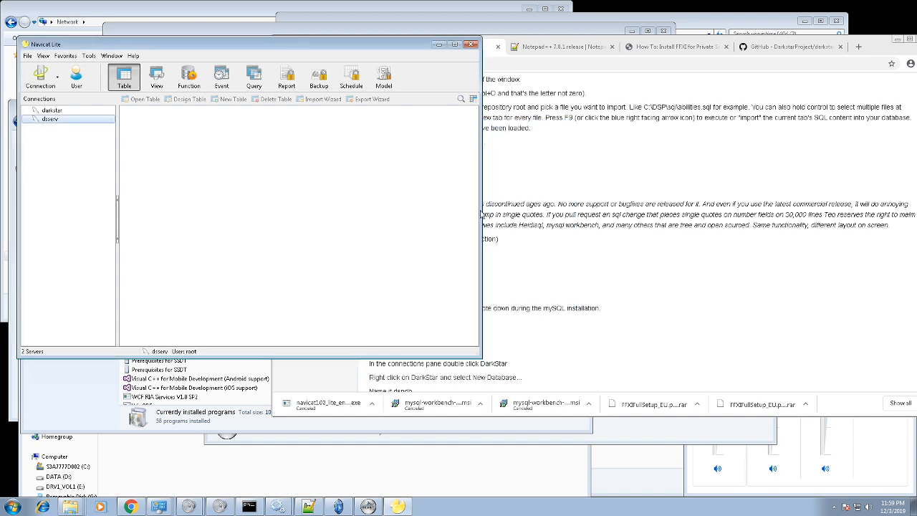
# Step: Open the dsserv connection and list the tables of its darkstar database
pyautogui.doubleClick(44, 121)
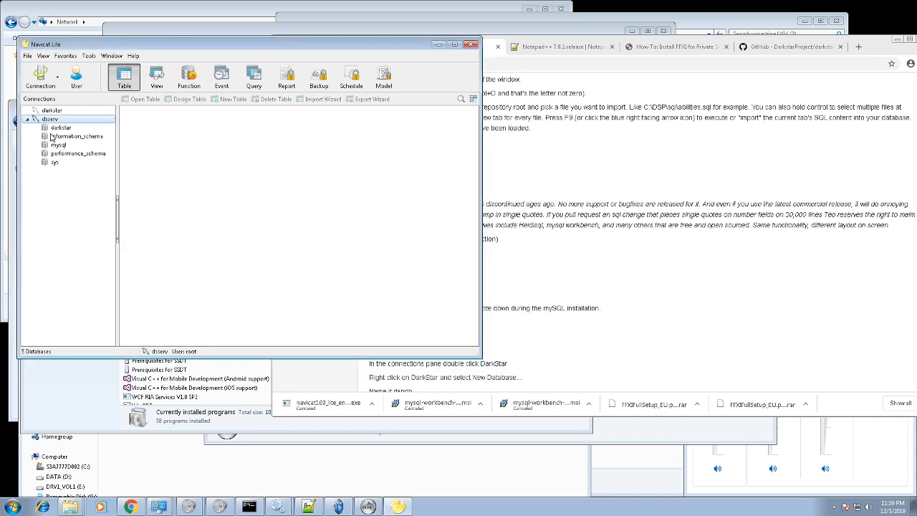
pyautogui.doubleClick(57, 128)
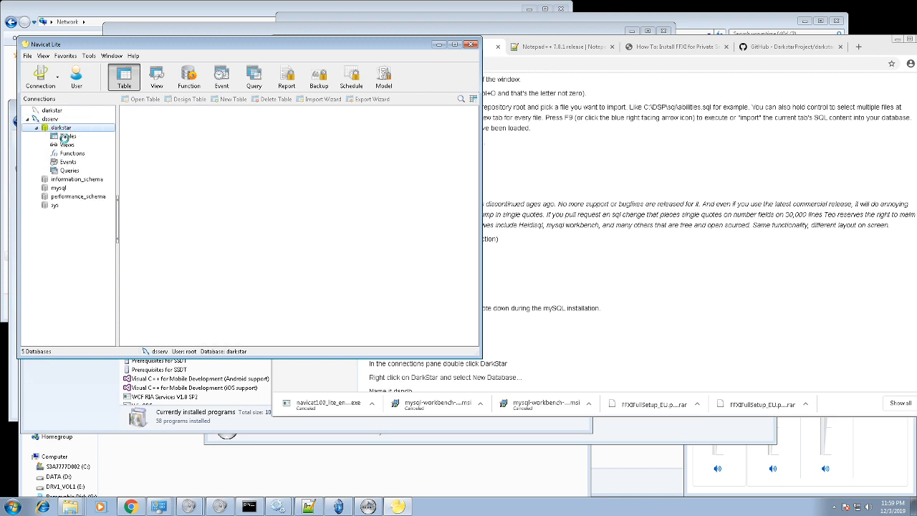
pyautogui.click(64, 136)
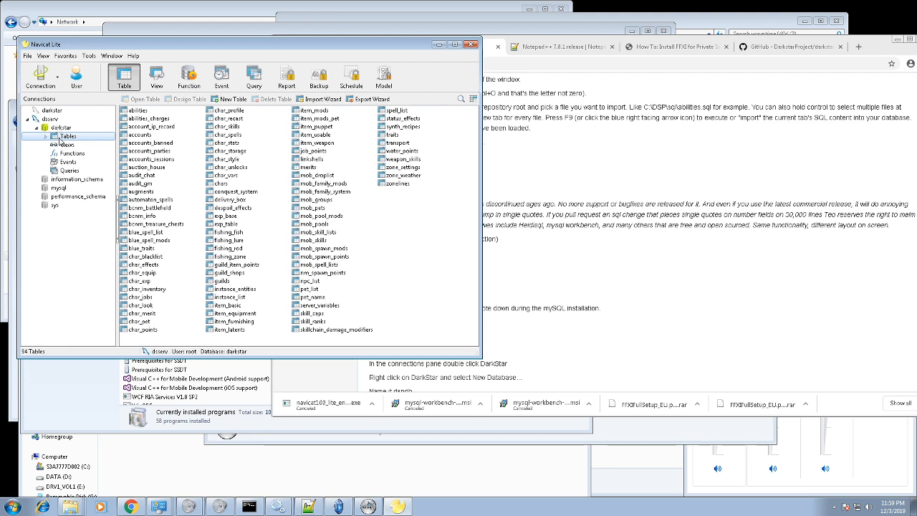
pyautogui.click(54, 119)
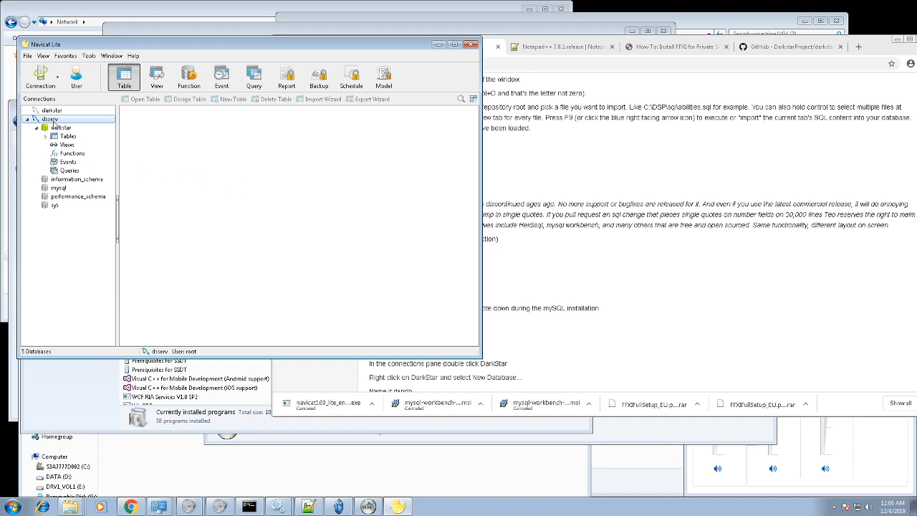
pyautogui.rightClick(53, 122)
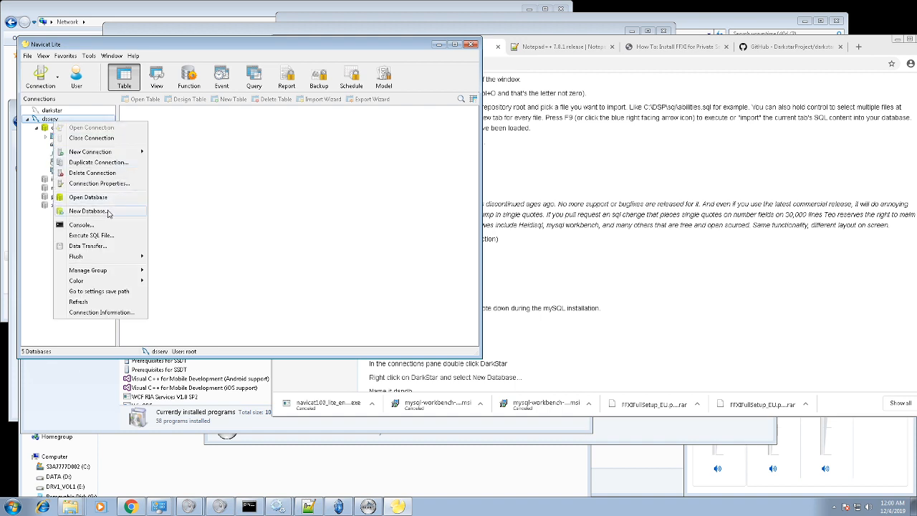
pyautogui.click(167, 202)
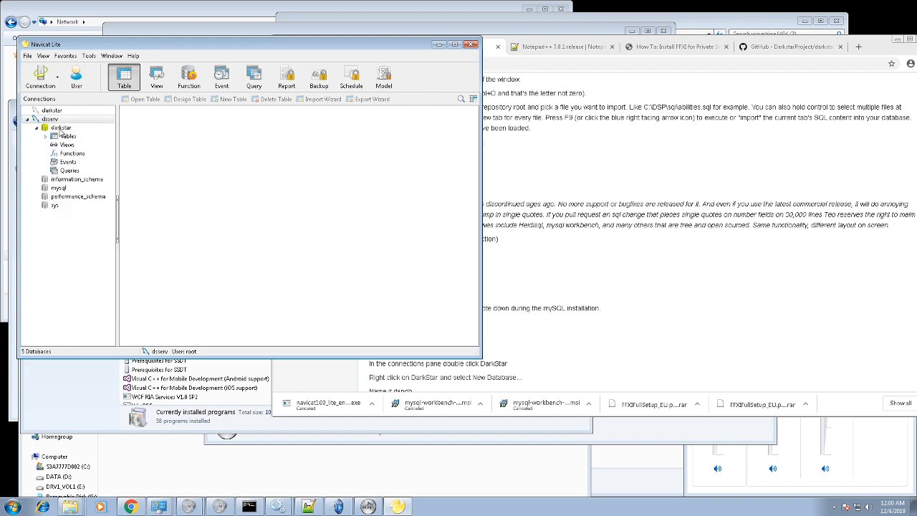
# Step: Open the darkstar database under the darkstar connection and compare its tables with those under dsserv
pyautogui.doubleClick(52, 111)
pyautogui.click(62, 120)
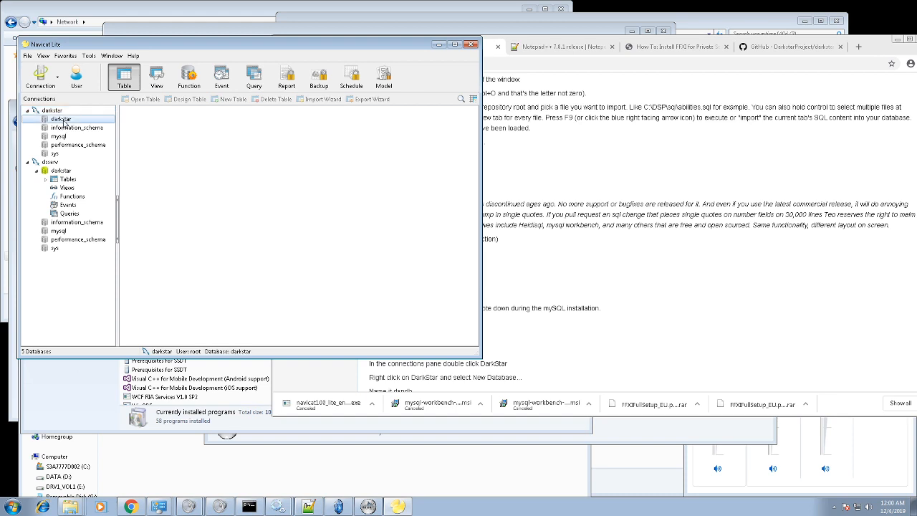
pyautogui.doubleClick(63, 121)
pyautogui.click(67, 129)
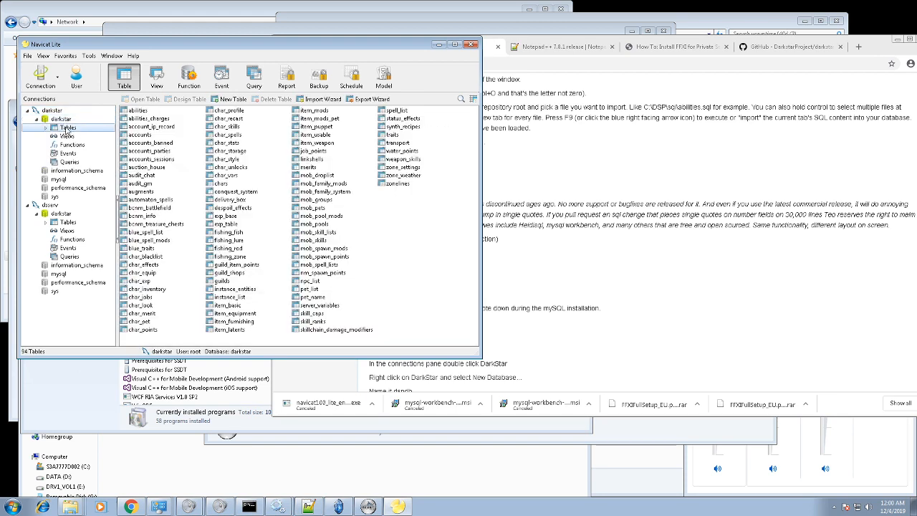
pyautogui.click(68, 223)
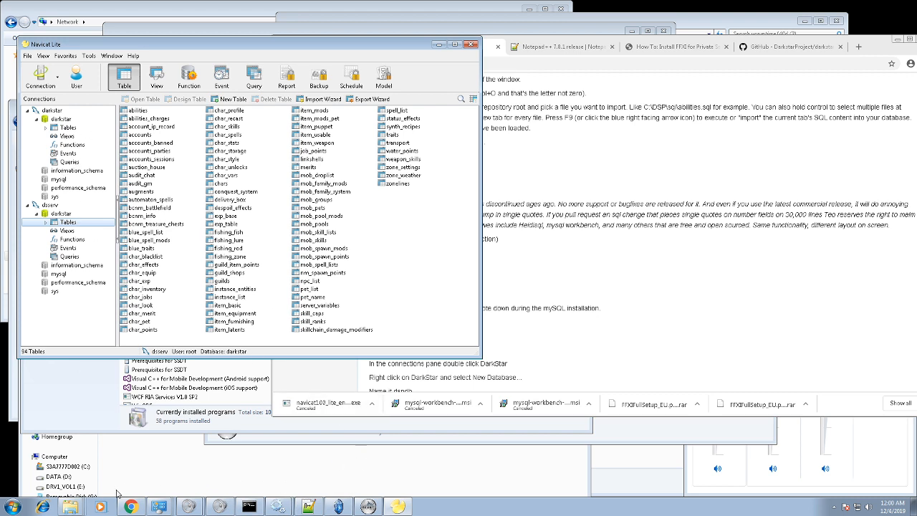
# Step: Bring up the darkstar-master folder on drive C and the DarkstarProject/darkstar repository page on GitHub
pyautogui.rightClick(71, 506)
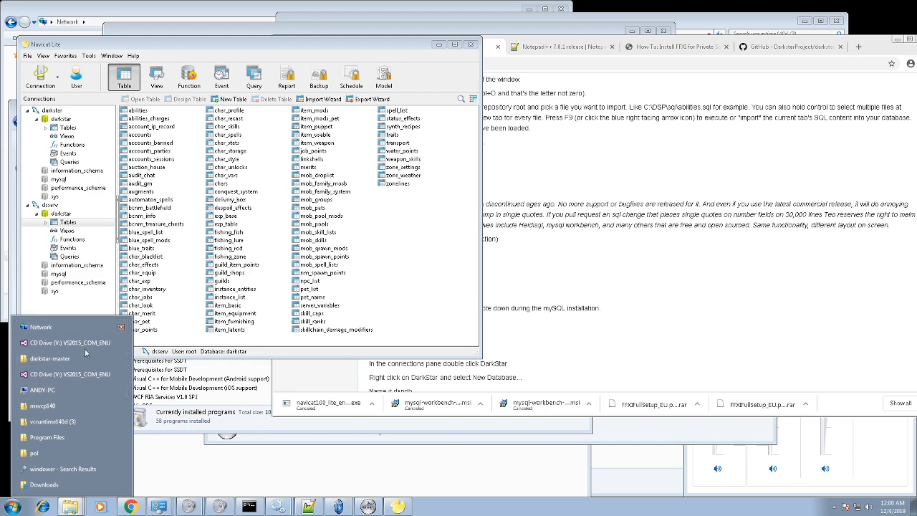
pyautogui.click(75, 358)
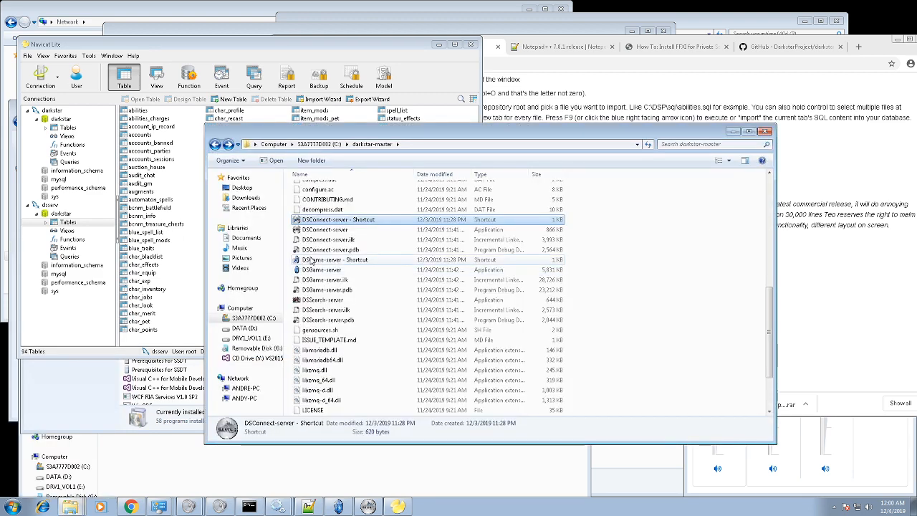
pyautogui.click(786, 50)
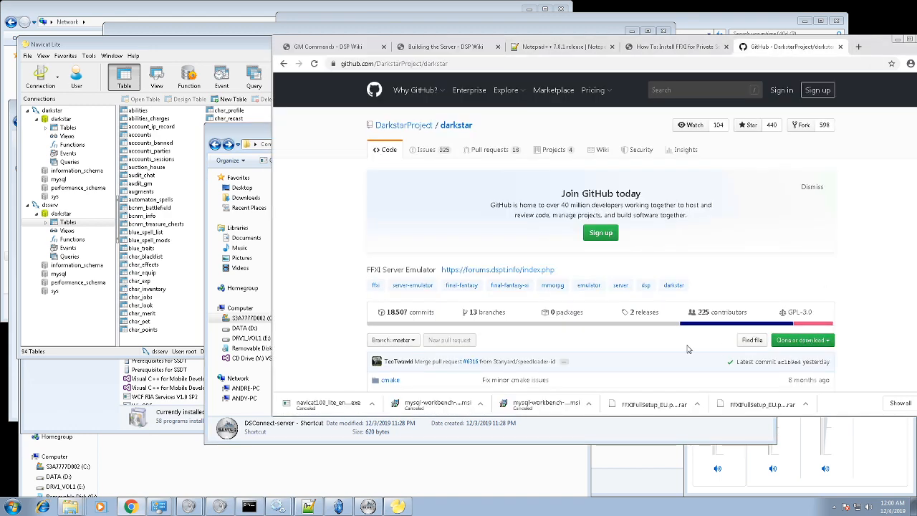
pyautogui.click(255, 141)
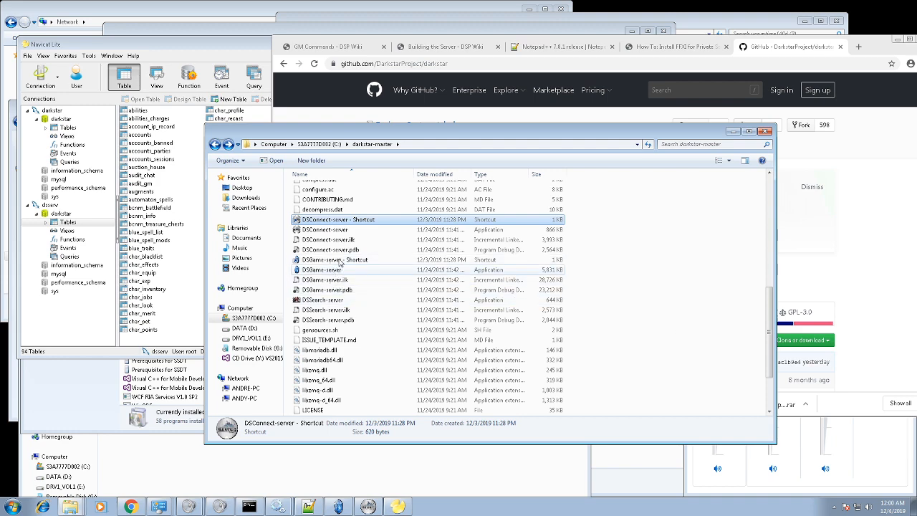
# Step: Create a folder named BACKUP inside darkstar-master and open it
pyautogui.scroll(4, 394, 319)
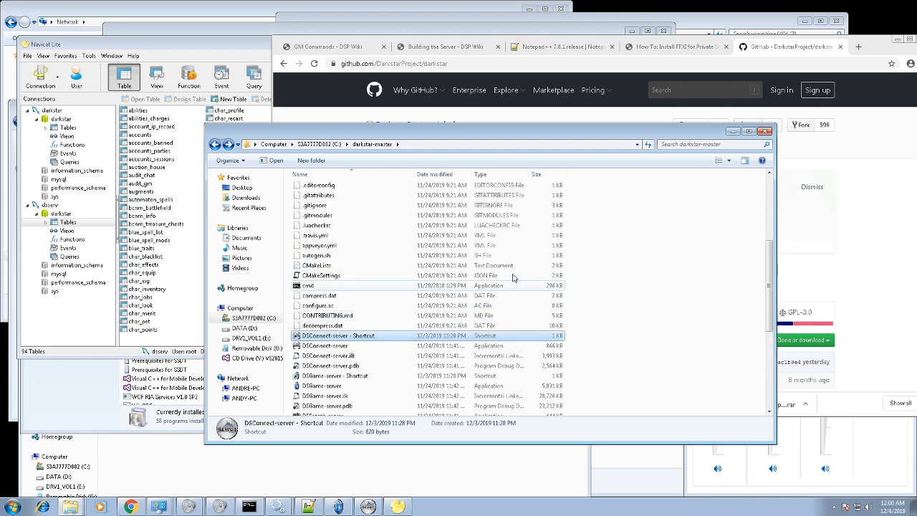
pyautogui.click(664, 265)
pyautogui.scroll(5, 664, 265)
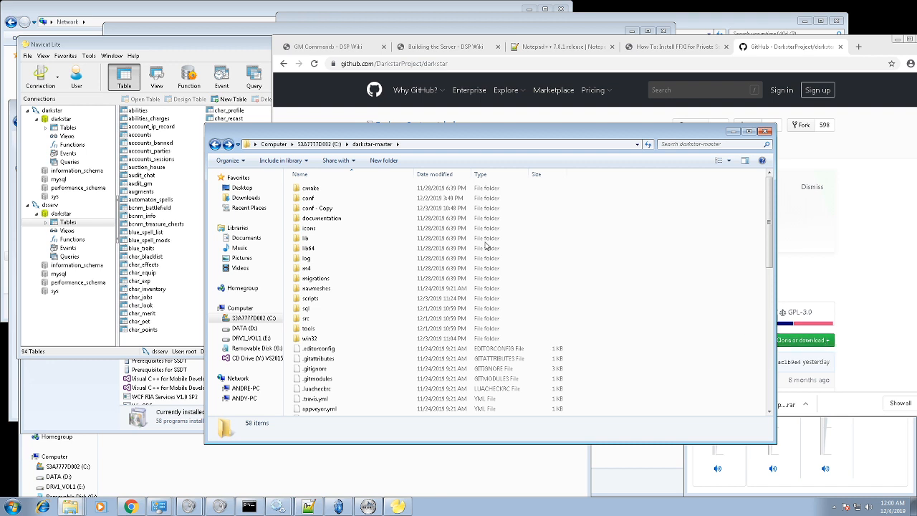
pyautogui.rightClick(680, 264)
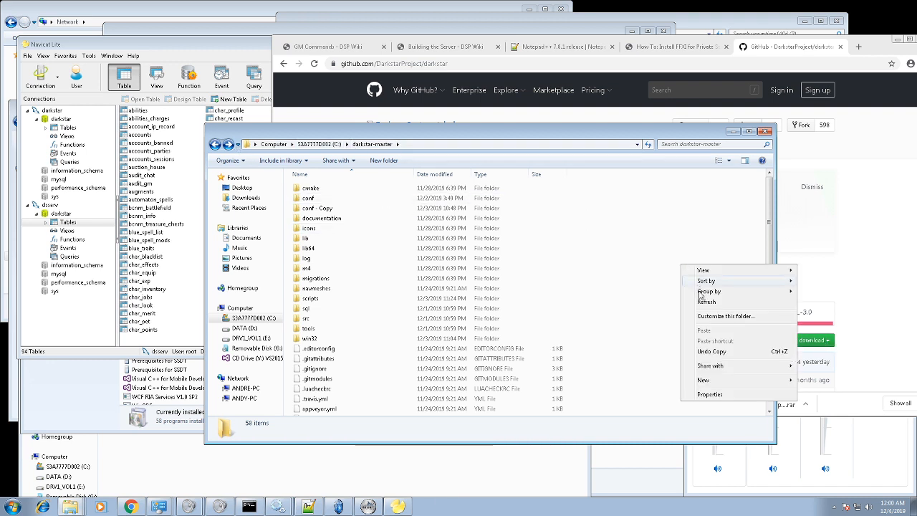
pyautogui.rightClick(749, 235)
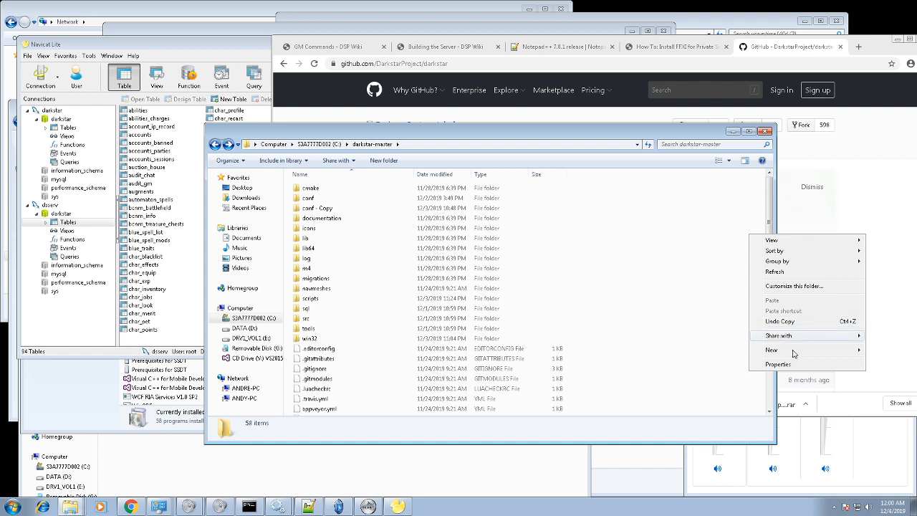
pyautogui.moveTo(781, 335)
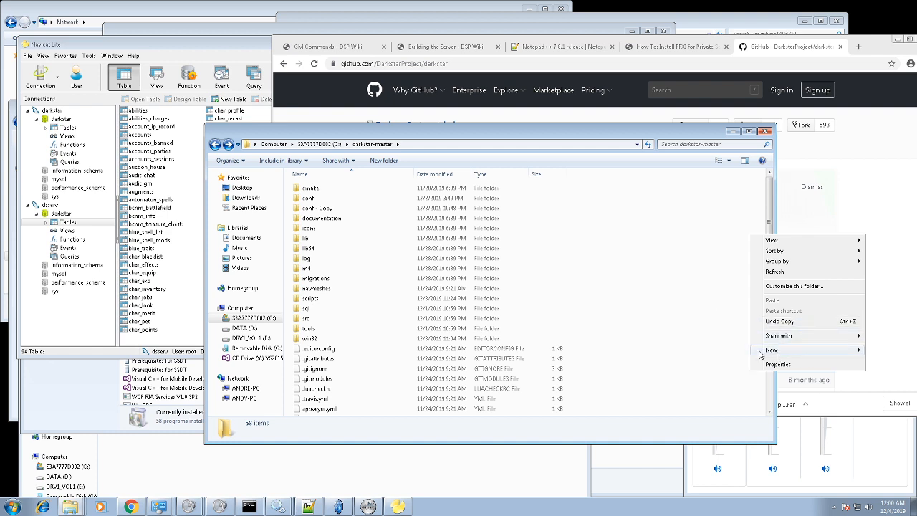
pyautogui.moveTo(760, 354)
pyautogui.click(720, 350)
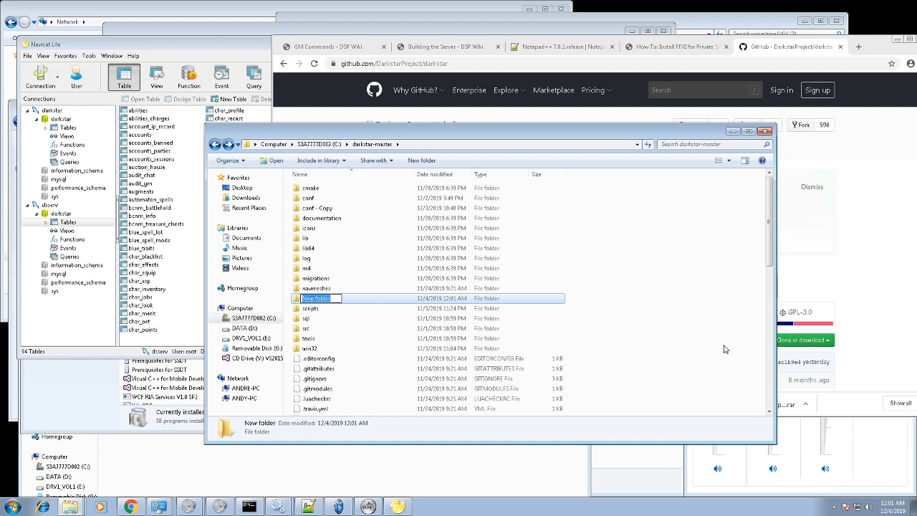
pyautogui.write('BACVK')
pyautogui.press('BackSpace')
pyautogui.press('BackSpace')
pyautogui.write('KUP')
pyautogui.press('Return')
pyautogui.doubleClick(331, 190)
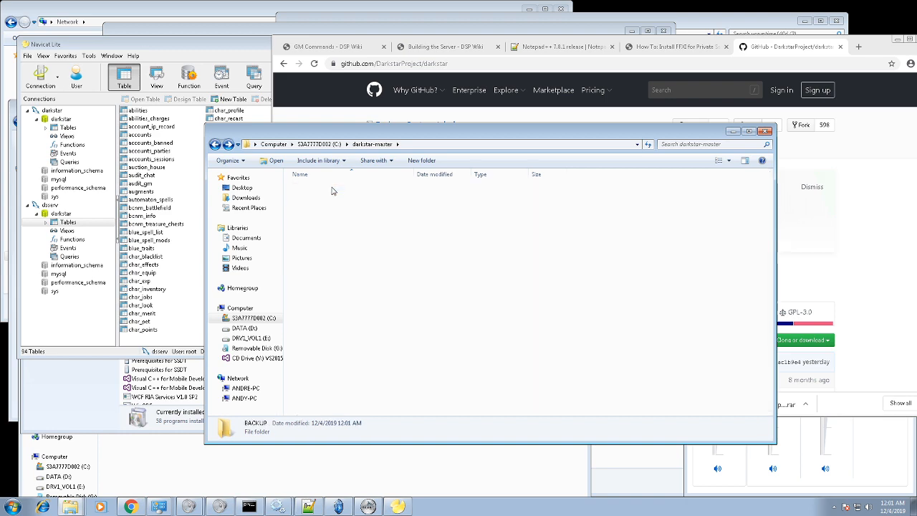
# Step: Download the DarkstarProject/darkstar repository from GitHub as a ZIP file
pyautogui.click(820, 342)
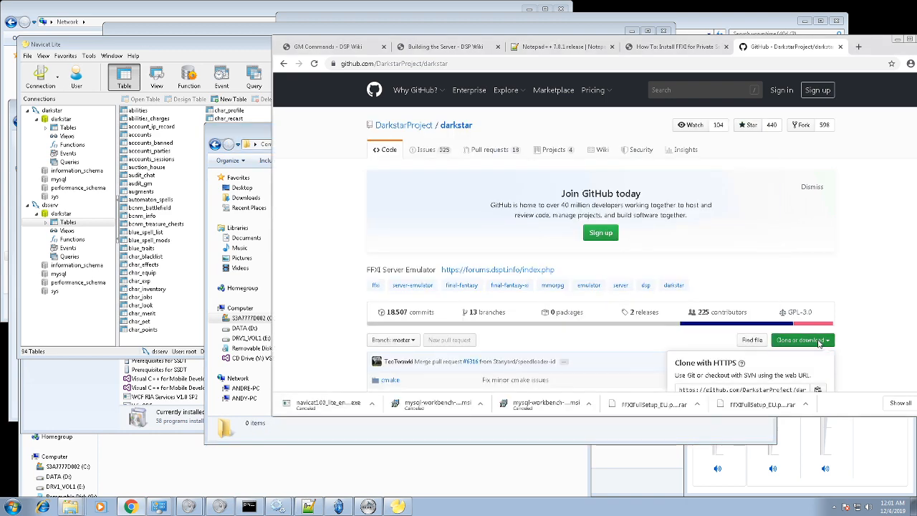
pyautogui.scroll(-2, 807, 376)
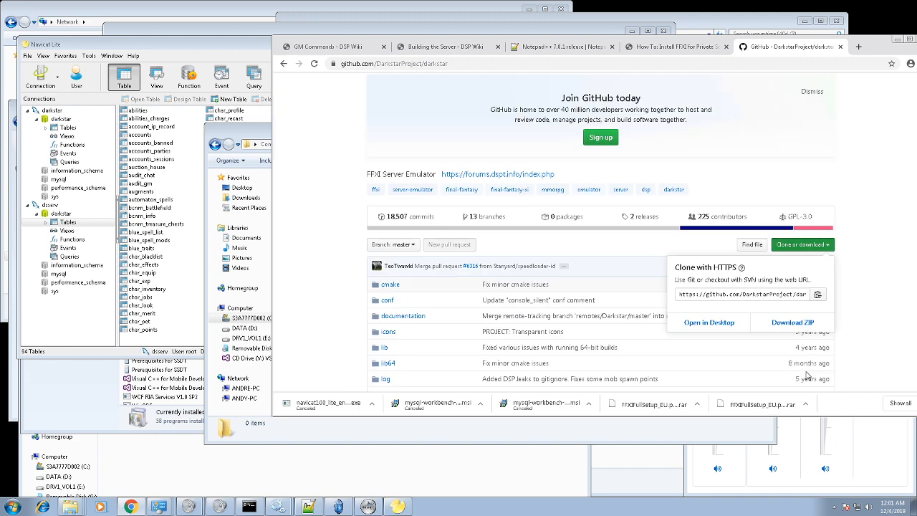
pyautogui.click(795, 326)
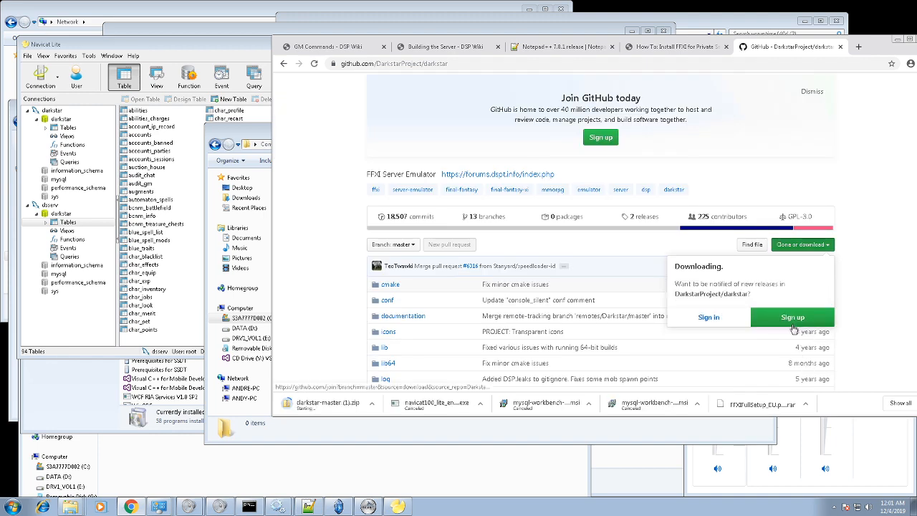
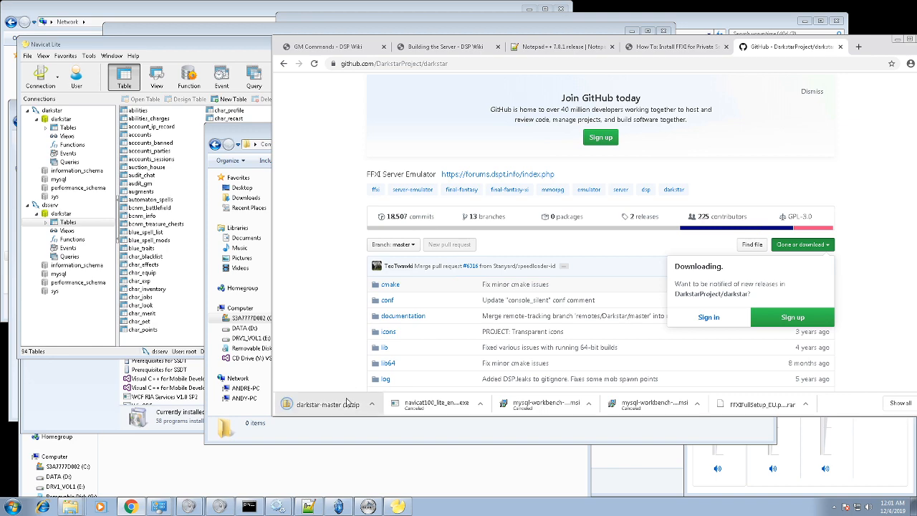
# Step: Show the downloaded darkstar-master (1) archive in its folder and open the archive
pyautogui.rightClick(345, 403)
pyautogui.click(382, 436)
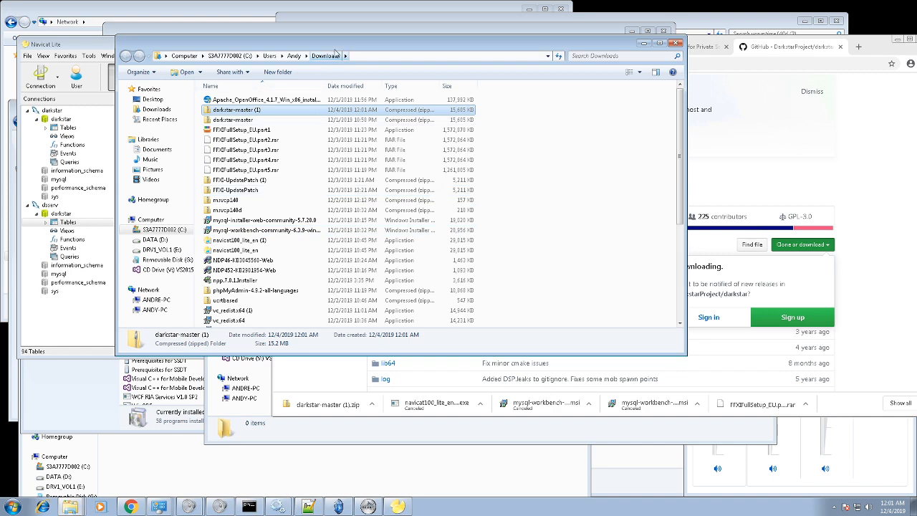
pyautogui.moveTo(334, 55); pyautogui.dragTo(501, 102)
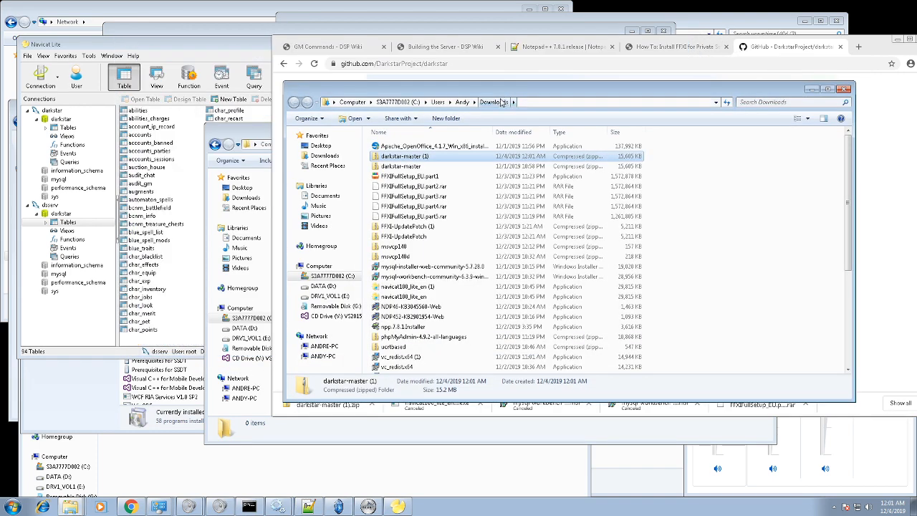
pyautogui.doubleClick(419, 156)
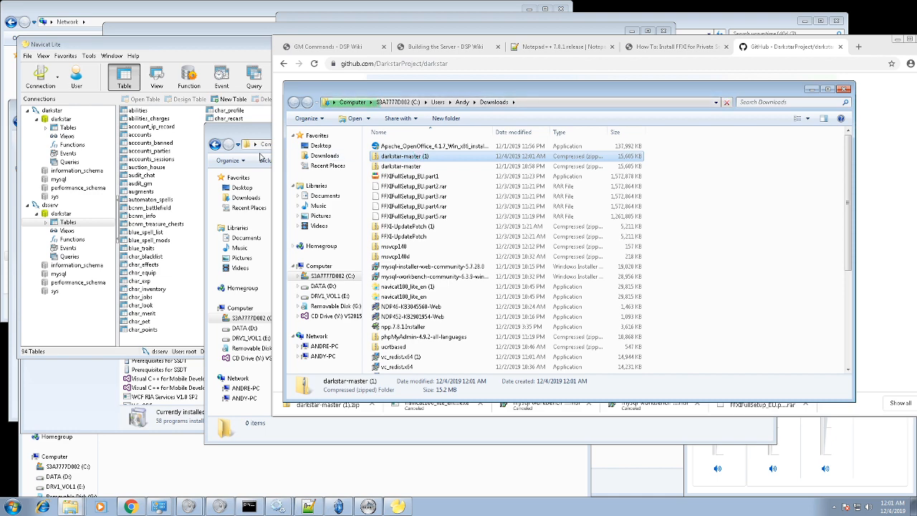
# Step: Copy the darkstar-master folder from the downloaded archive into the BACKUP folder
pyautogui.click(260, 137)
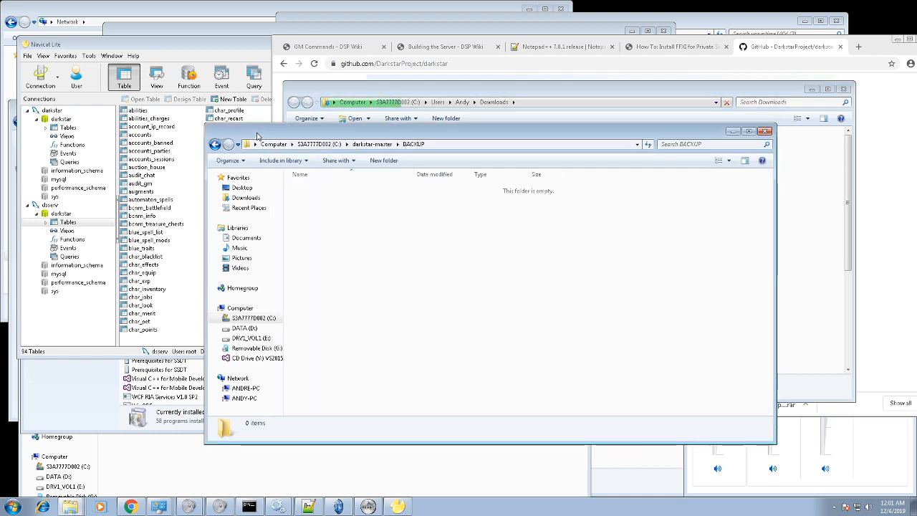
pyautogui.moveTo(303, 140); pyautogui.dragTo(217, 193)
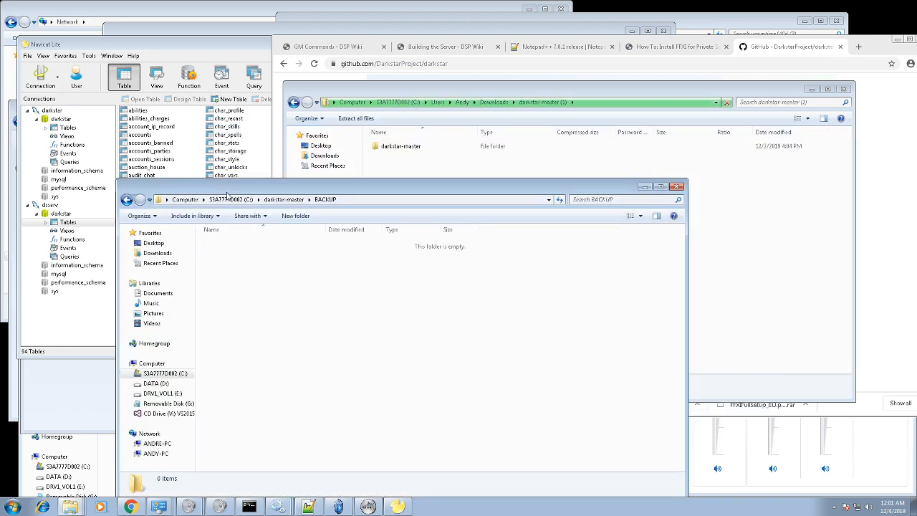
pyautogui.moveTo(403, 150); pyautogui.dragTo(264, 429)
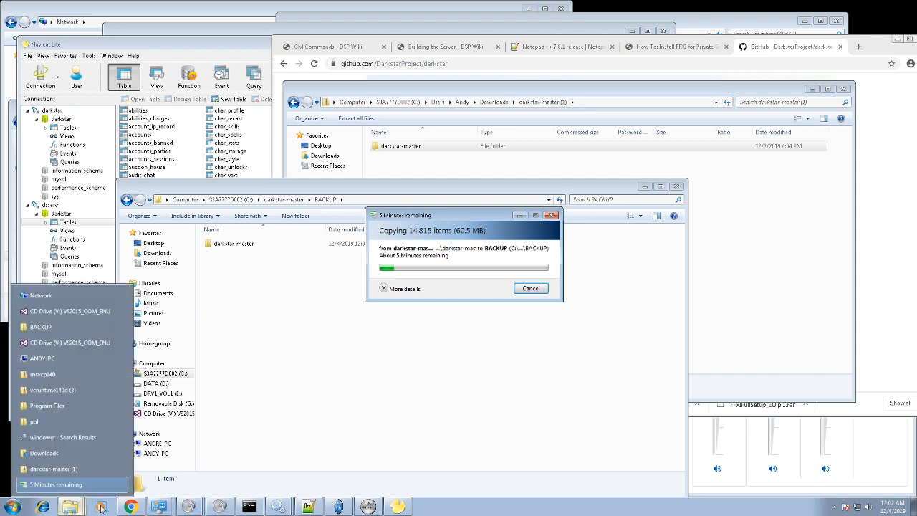
# Step: Reduce the remote desktop to a window and search the web for ffxiah in its browser, opening the FFXIAH.com site
pyautogui.click(633, 7)
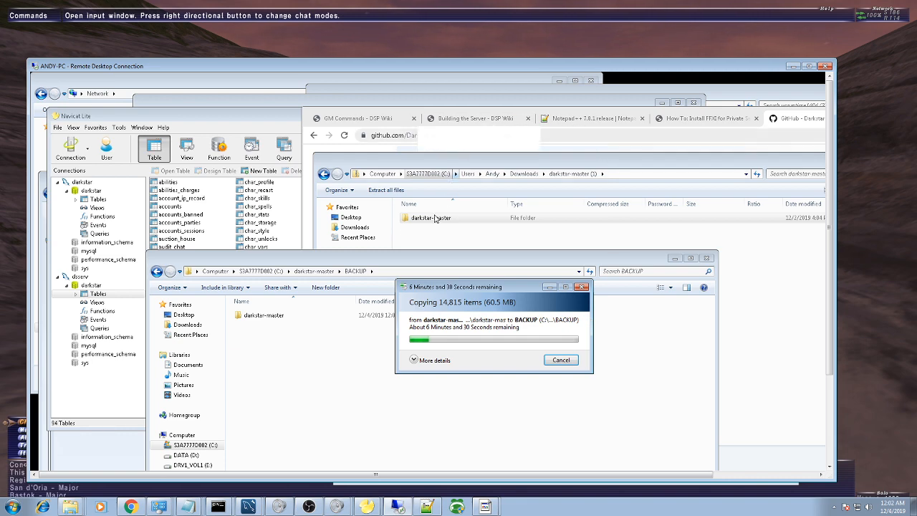
pyautogui.click(613, 122)
pyautogui.click(602, 134)
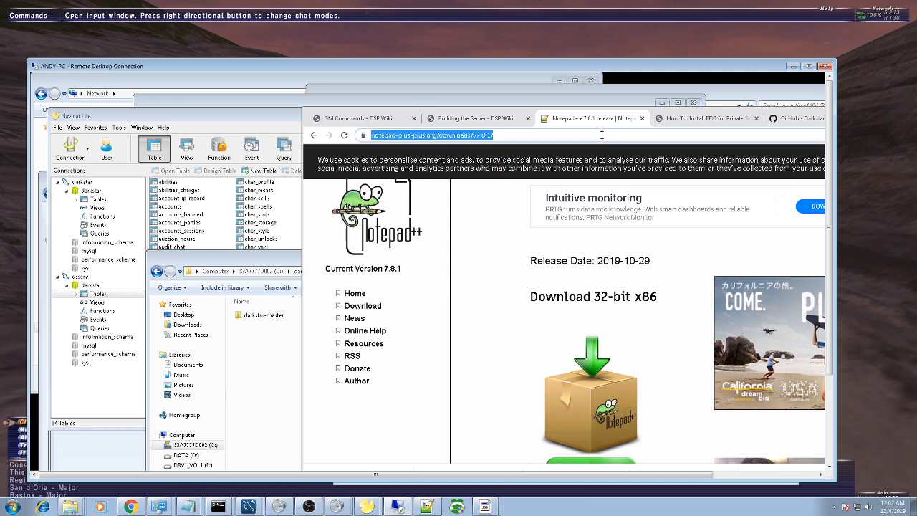
pyautogui.write('ffxiah')
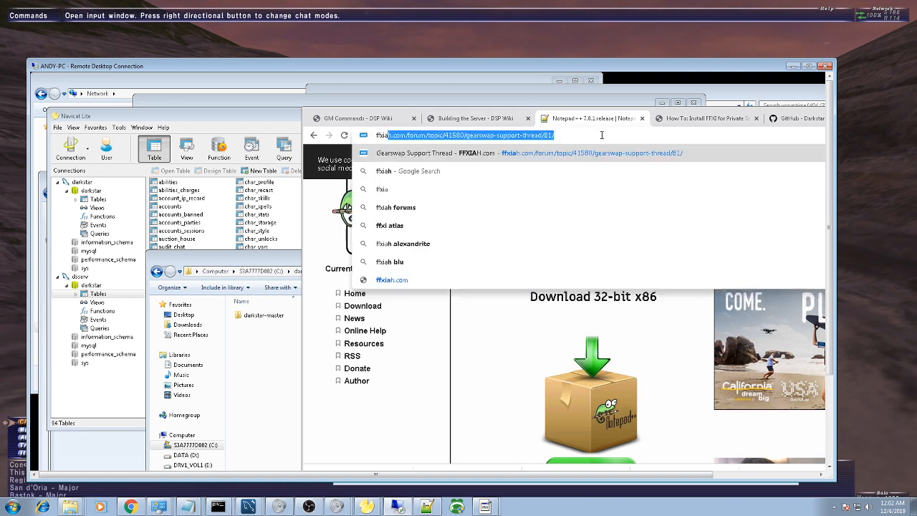
pyautogui.press('Return')
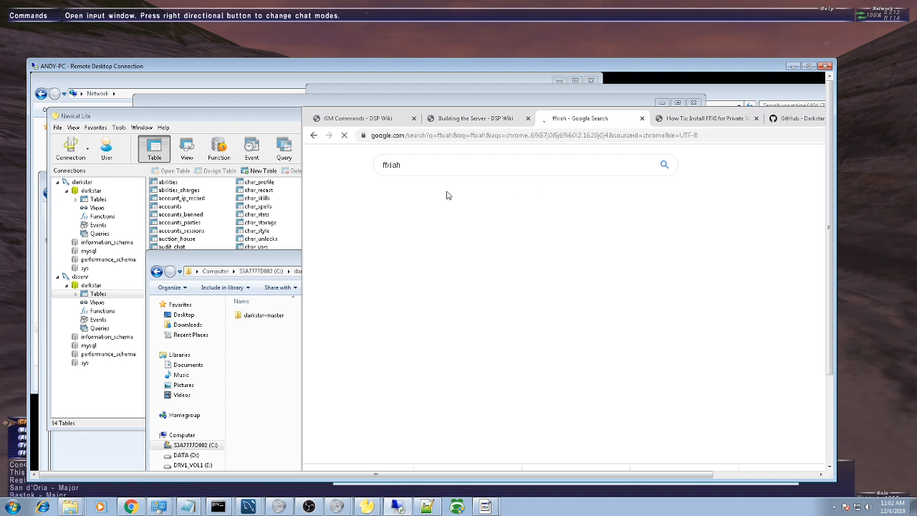
pyautogui.click(428, 237)
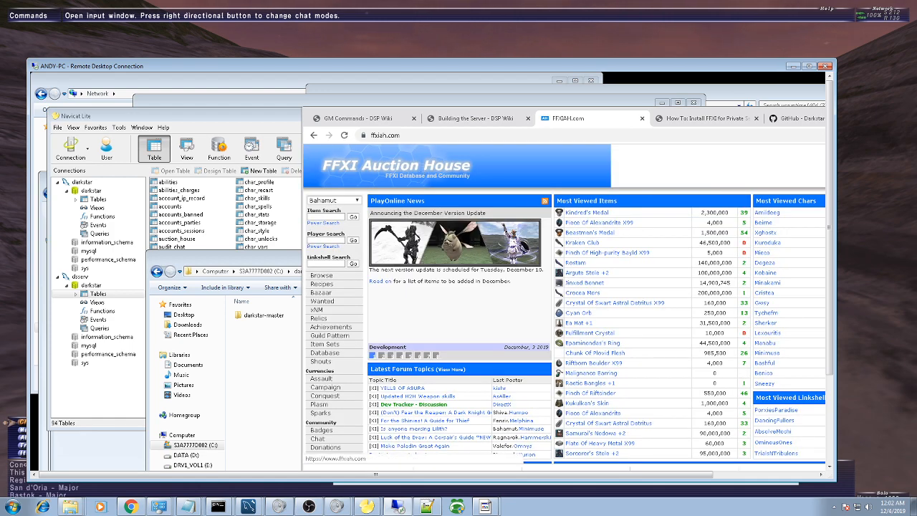
# Step: Look up the item Abyss Burgeonet +2 on FFXIAH and select the item ID in its page address
pyautogui.click(326, 216)
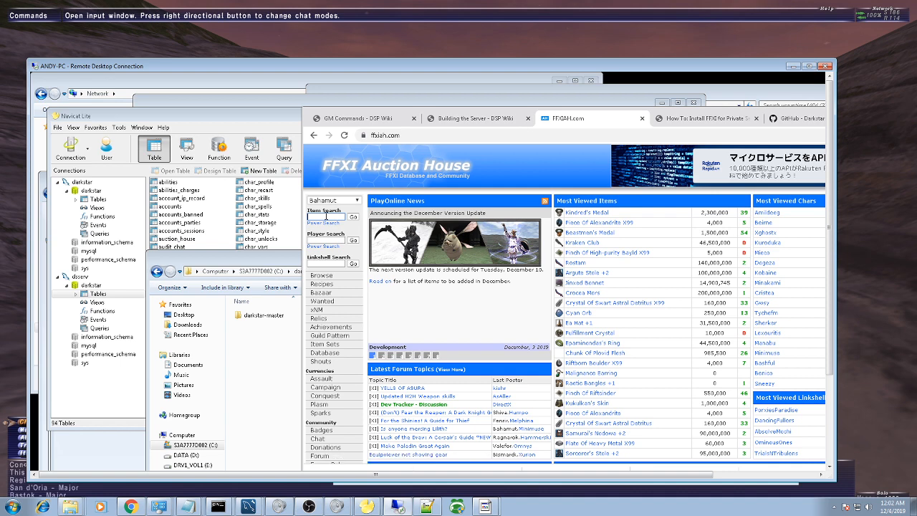
pyautogui.write('aby')
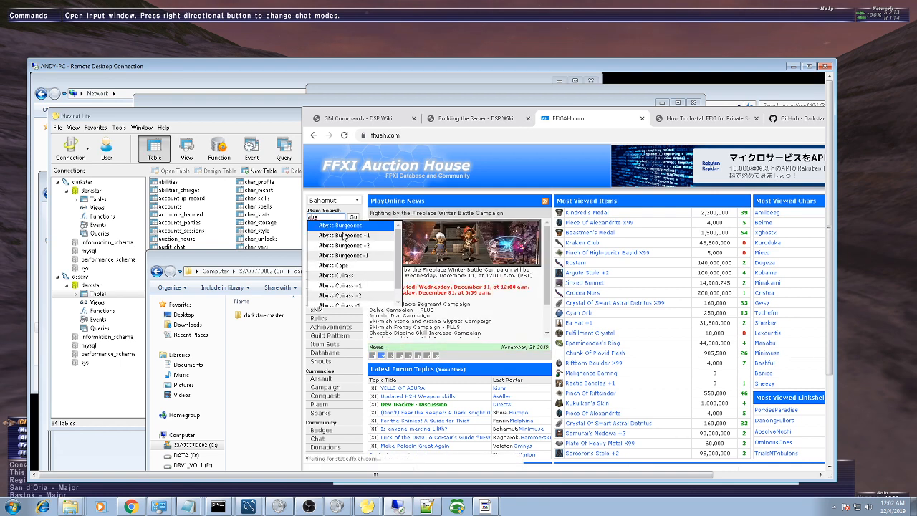
pyautogui.click(346, 246)
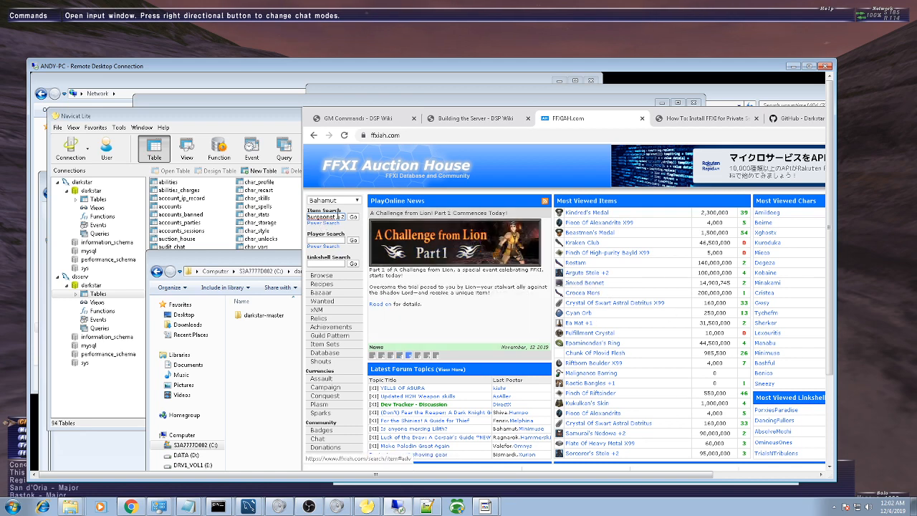
pyautogui.click(351, 218)
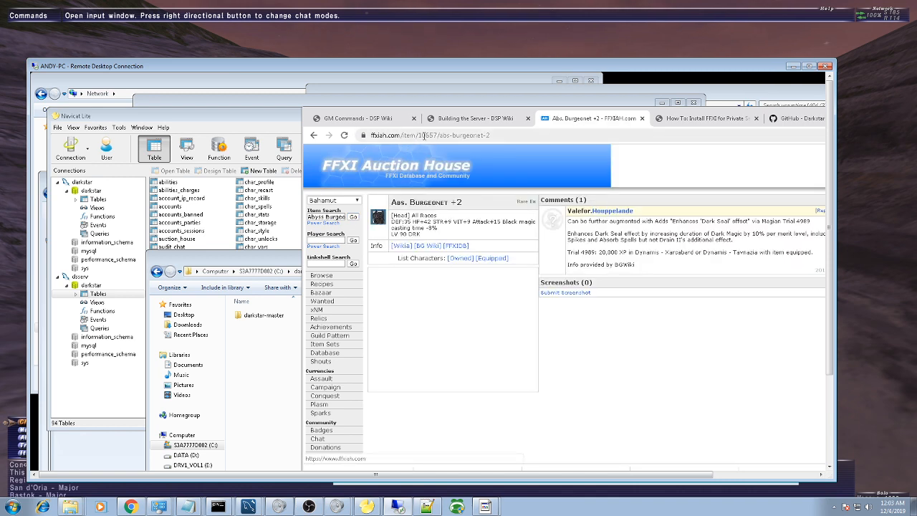
pyautogui.click(464, 136)
pyautogui.doubleClick(463, 135)
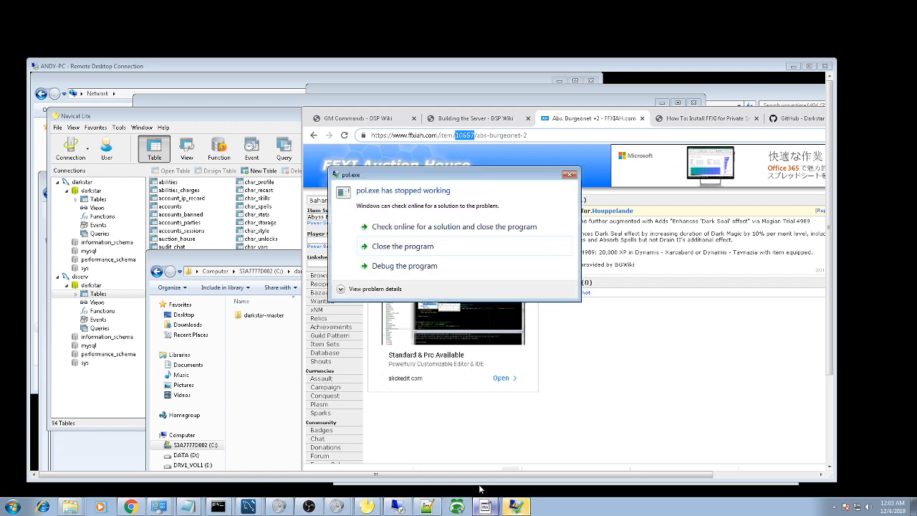
# Step: Close the pol.exe crash dialog and relaunch the game with the "legiondark.com working" Windower profile, moving its console aside
pyautogui.click(569, 176)
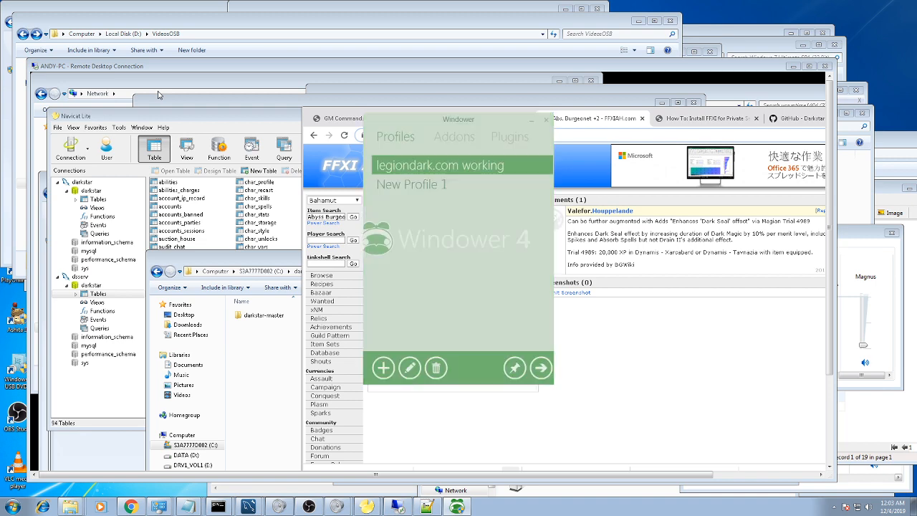
pyautogui.click(462, 167)
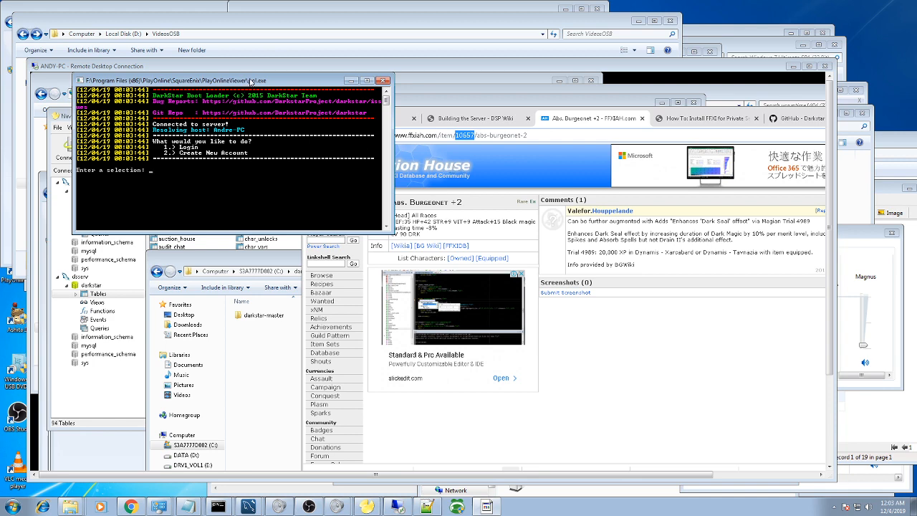
pyautogui.moveTo(251, 81); pyautogui.dragTo(62, 137)
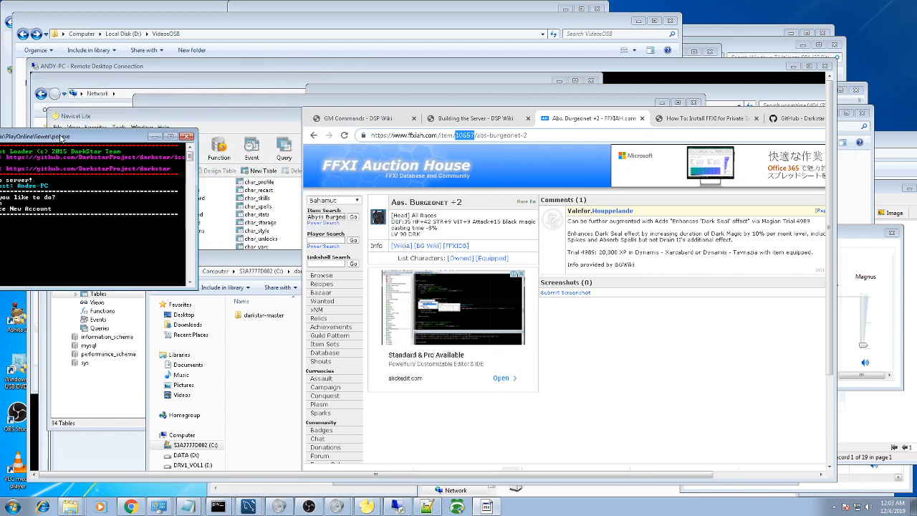
# Step: Choose Login in the DarkStar boot loader and continue to the Final Fantasy XI title menu
pyautogui.write('1')
pyautogui.press('Return')
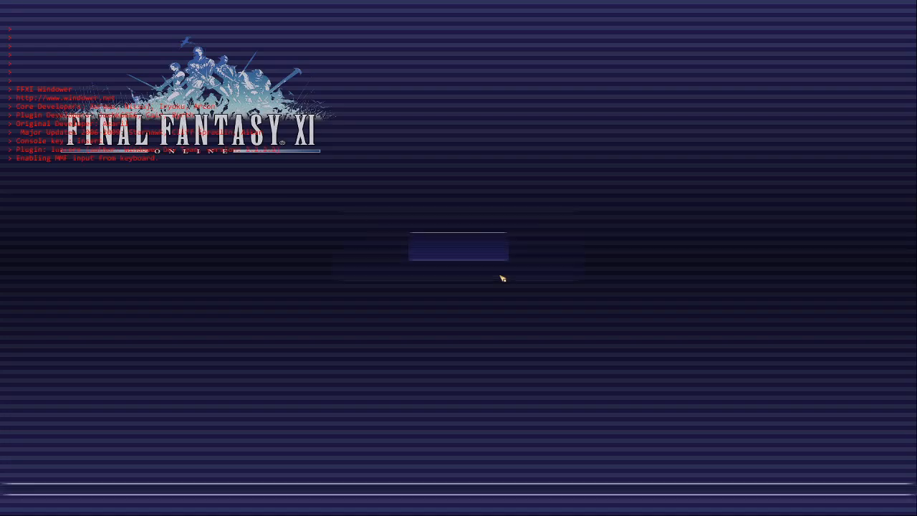
pyautogui.click(498, 275)
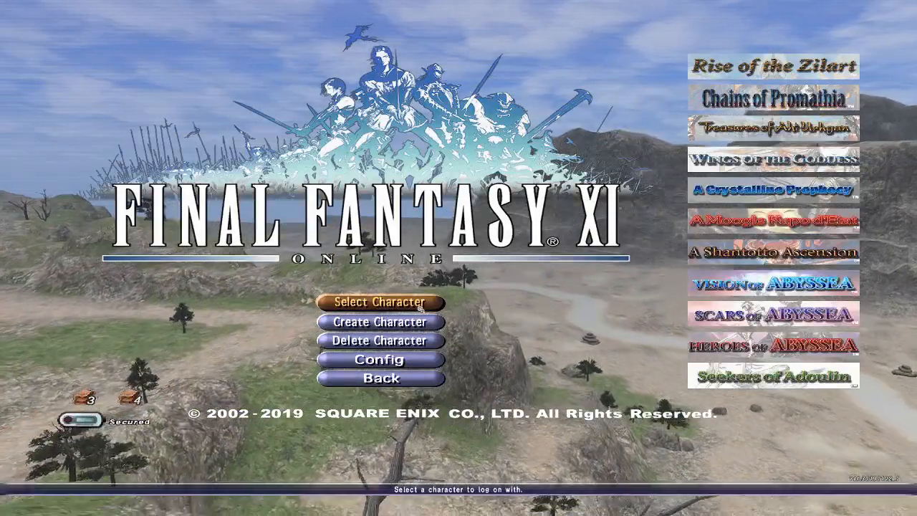
# Step: Try to log in to the game world with the level 99 Dark Knight character
pyautogui.click(421, 304)
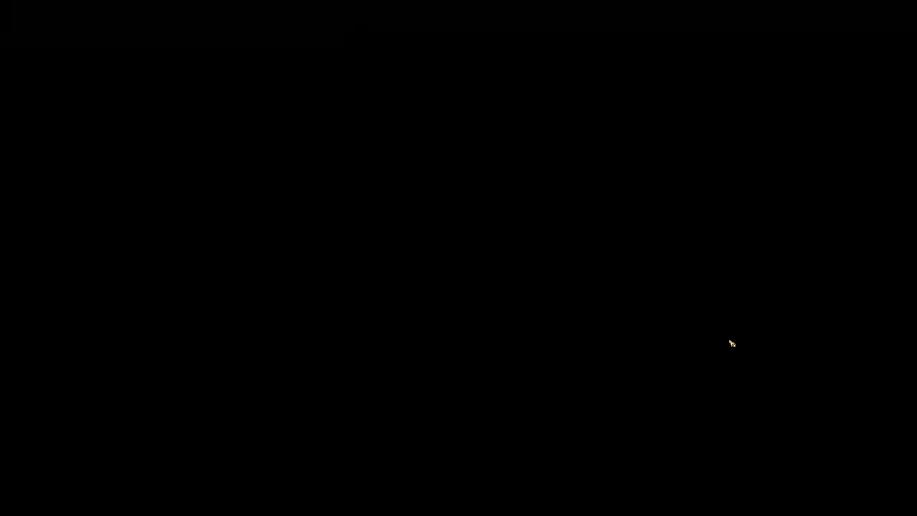
pyautogui.press('Return')
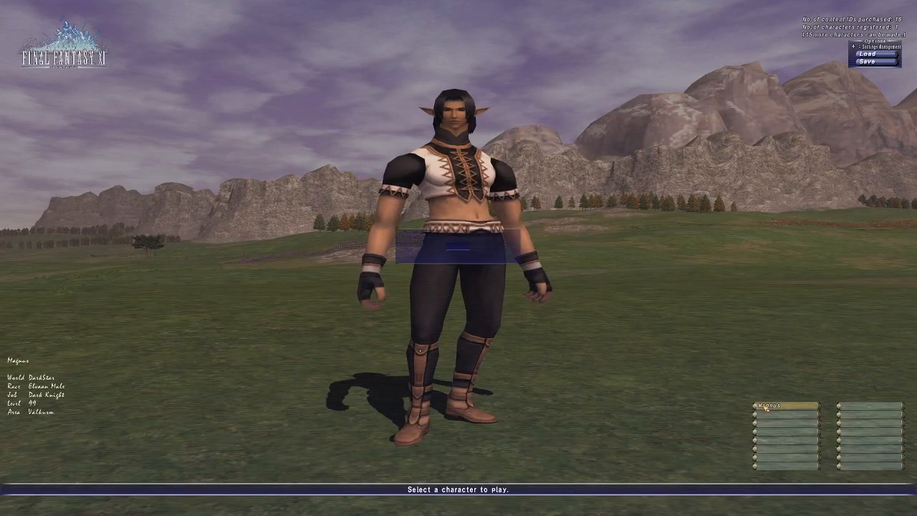
pyautogui.press('Return')
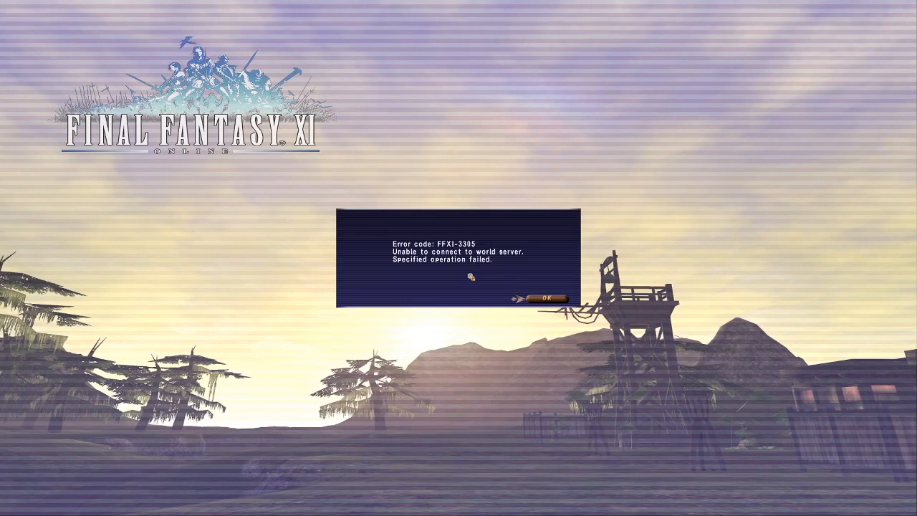
pyautogui.click(548, 298)
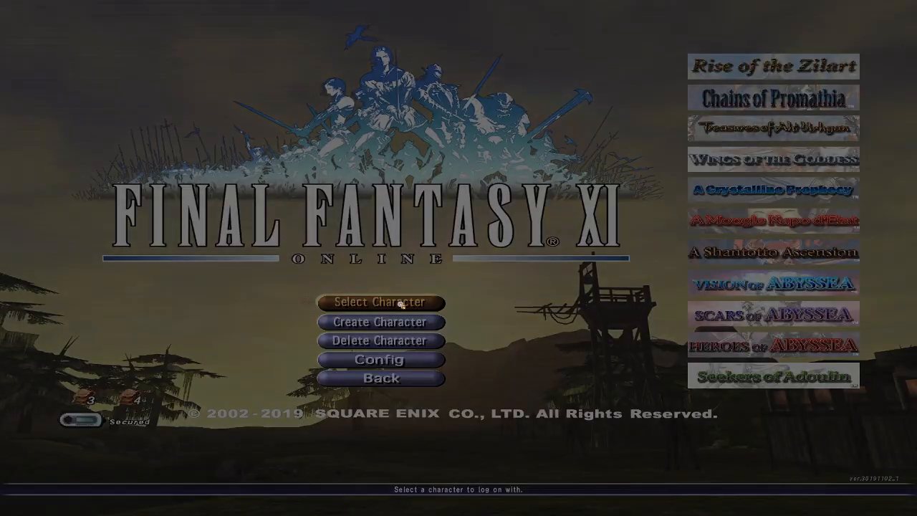
# Step: Retry the login with the same Dark Knight character
pyautogui.click(401, 302)
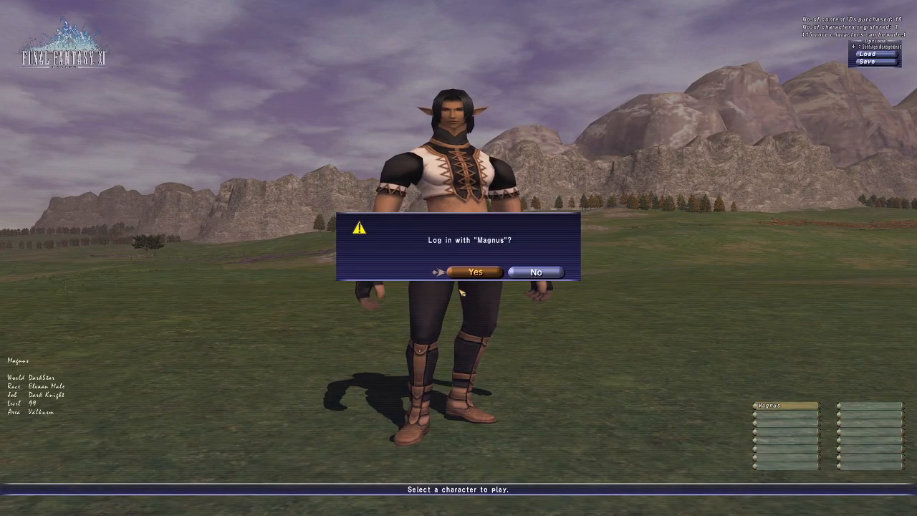
pyautogui.click(467, 273)
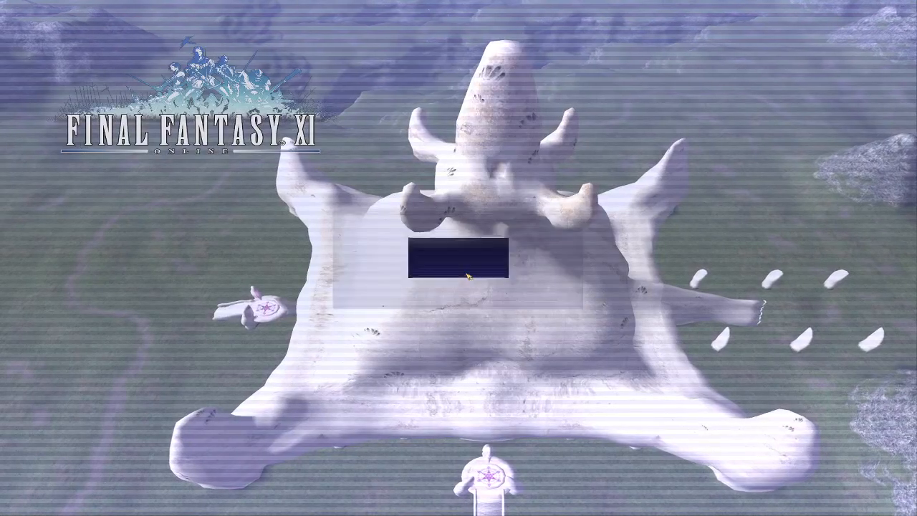
pyautogui.click(536, 300)
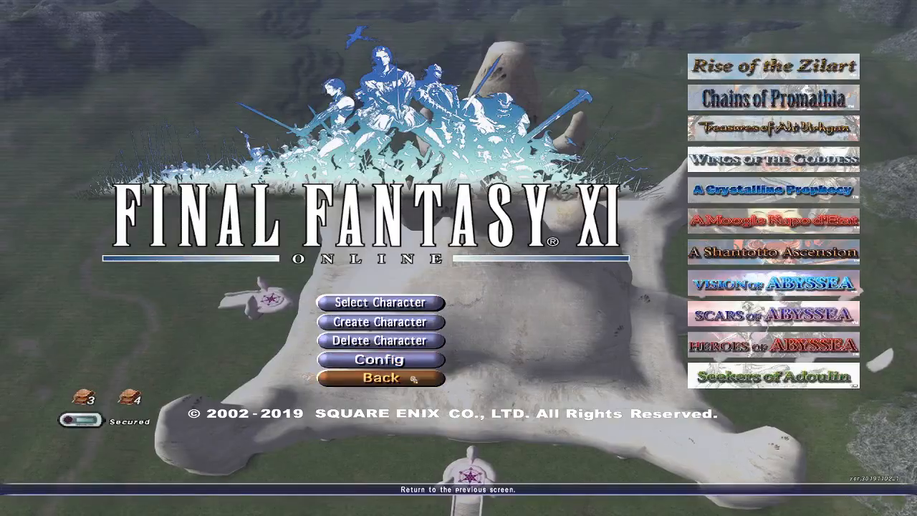
# Step: Leave the game and examine the DSConnect-server console in the full-screen remote desktop session
pyautogui.click(413, 379)
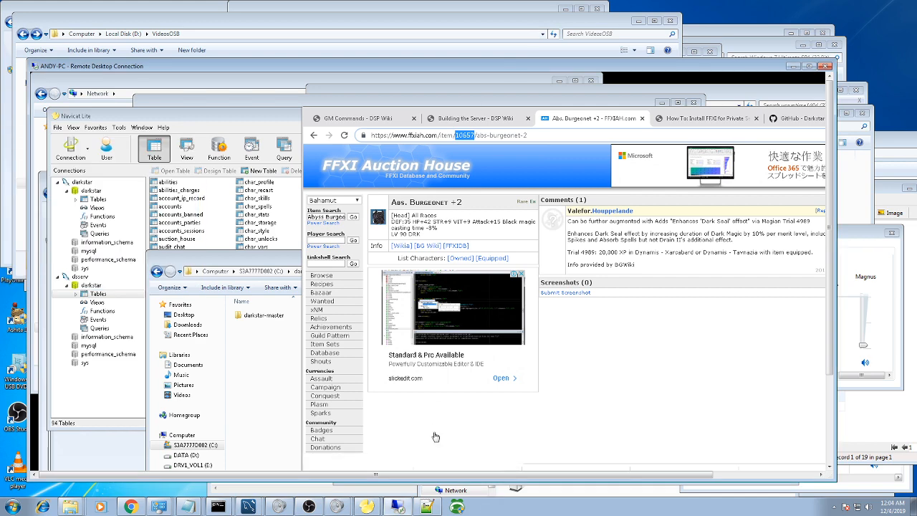
pyautogui.click(398, 507)
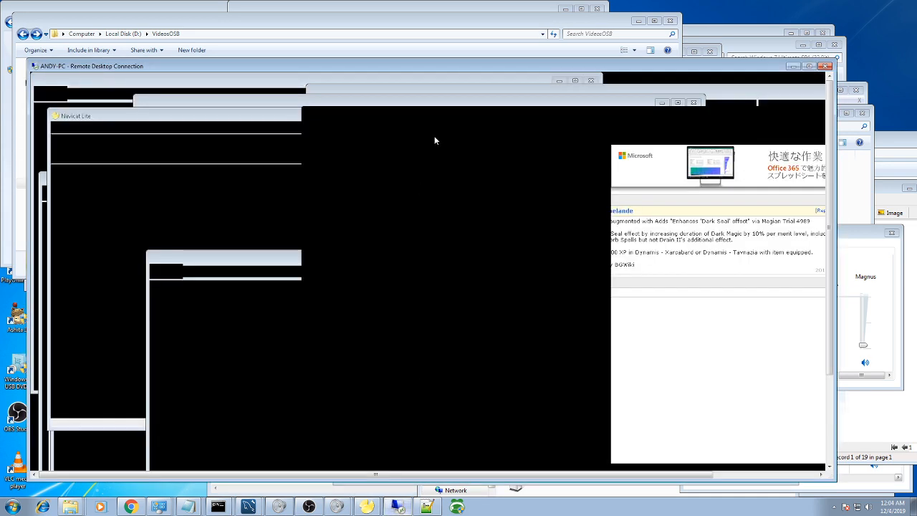
pyautogui.doubleClick(489, 66)
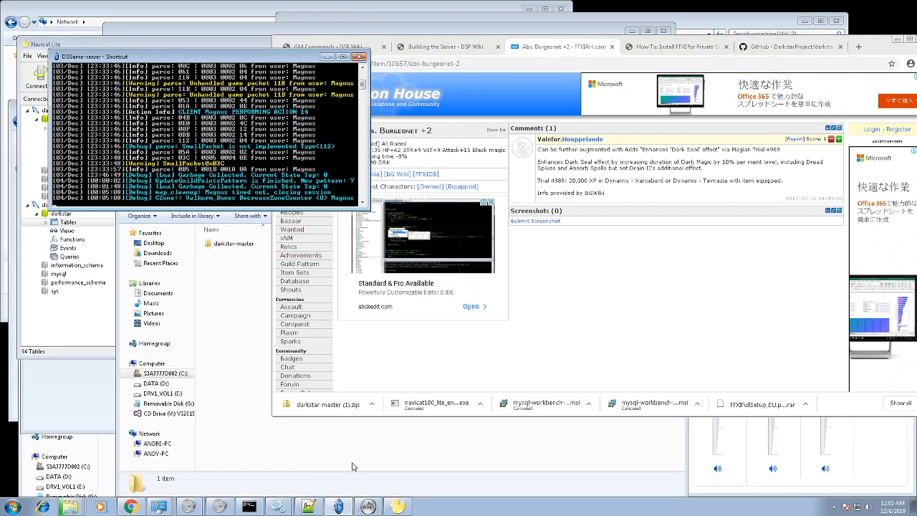
pyautogui.click(368, 507)
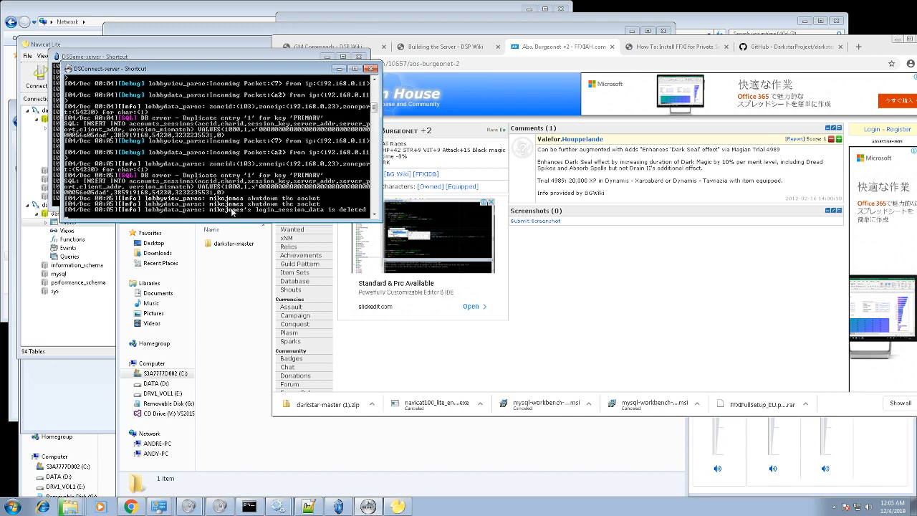
# Step: Switch to Navicat Lite and delete the dsserv connection
pyautogui.click(399, 508)
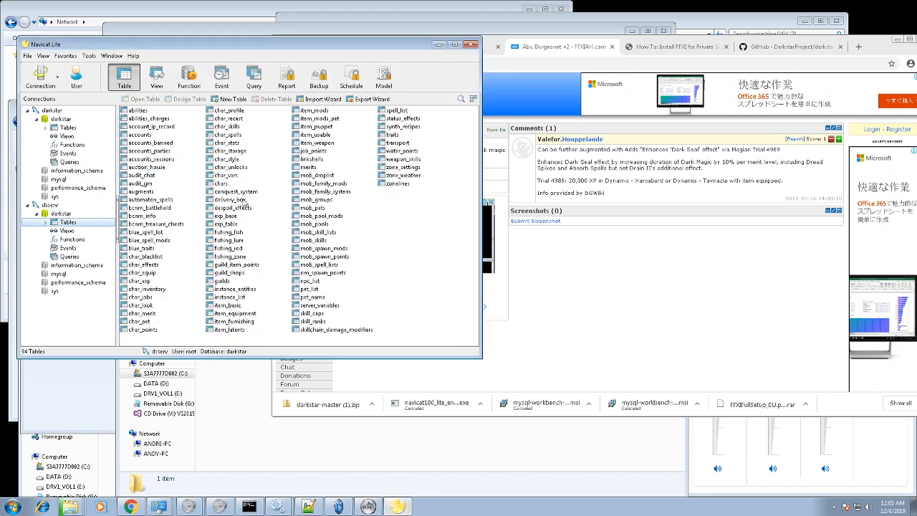
pyautogui.click(50, 205)
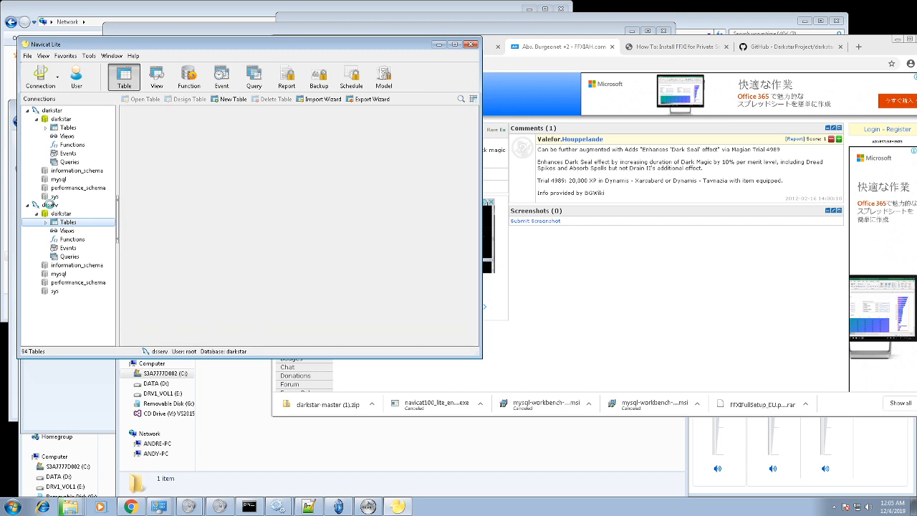
pyautogui.rightClick(51, 206)
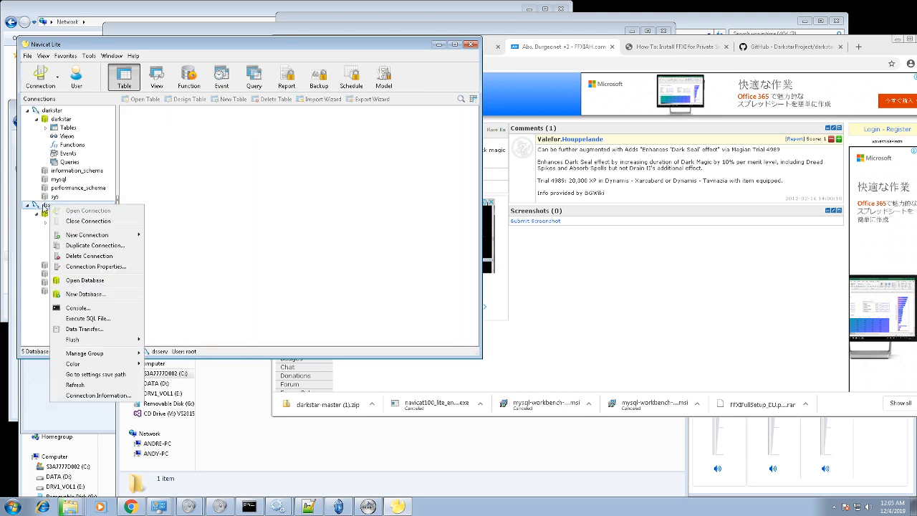
pyautogui.click(44, 207)
pyautogui.rightClick(43, 206)
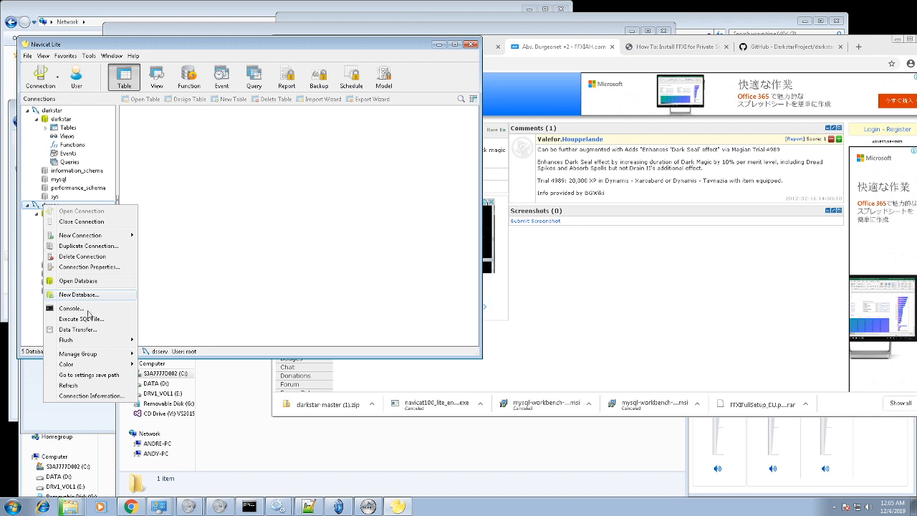
pyautogui.moveTo(76, 357)
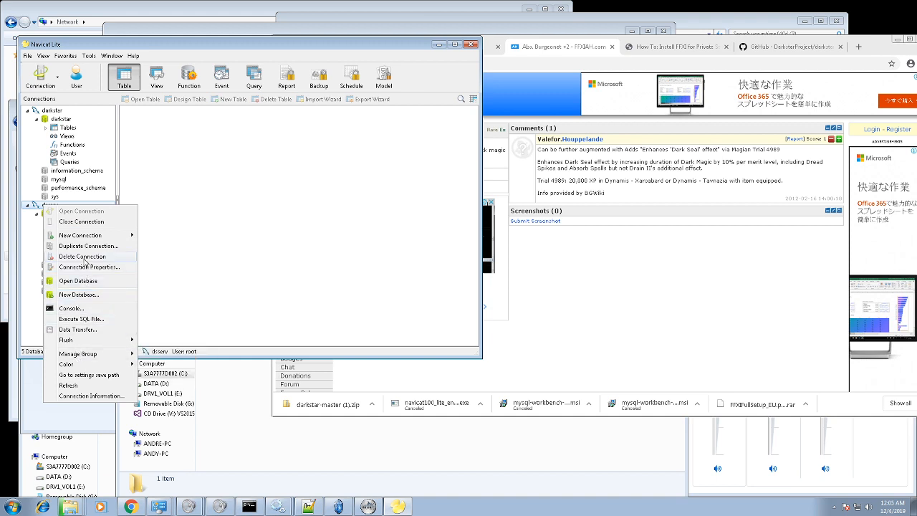
pyautogui.click(84, 257)
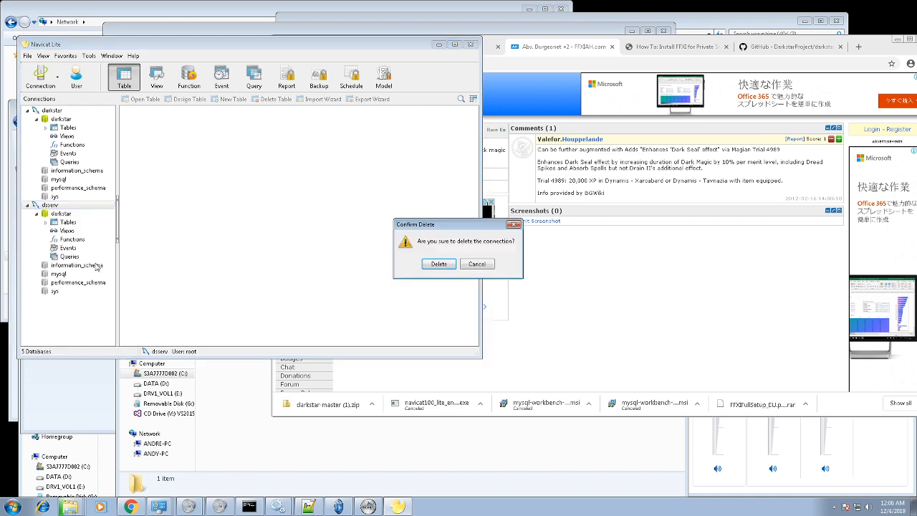
pyautogui.click(439, 264)
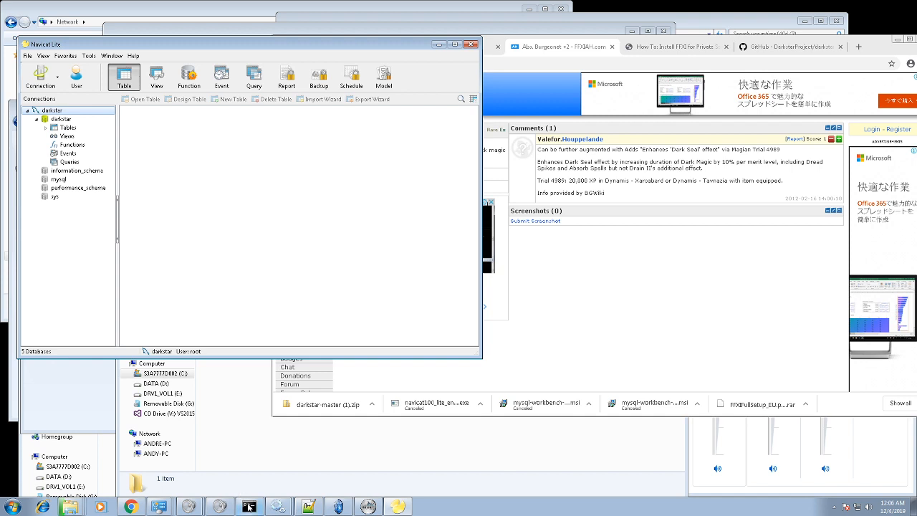
# Step: List the darkstar database's tables and check on the copy into the BACKUP folder
pyautogui.click(66, 128)
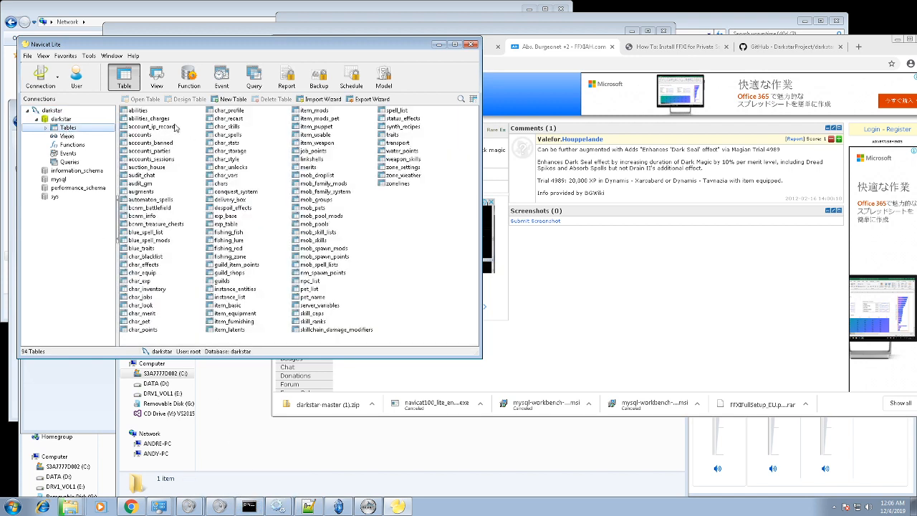
pyautogui.rightClick(80, 505)
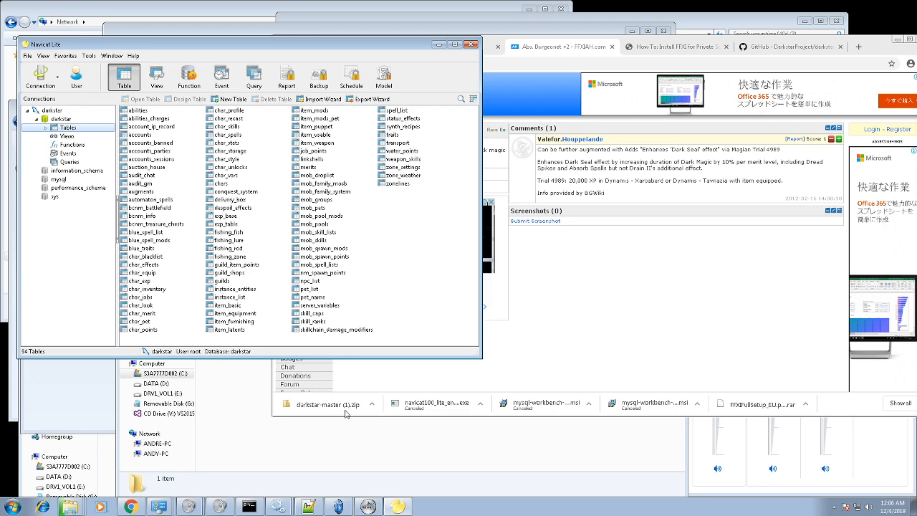
pyautogui.click(284, 443)
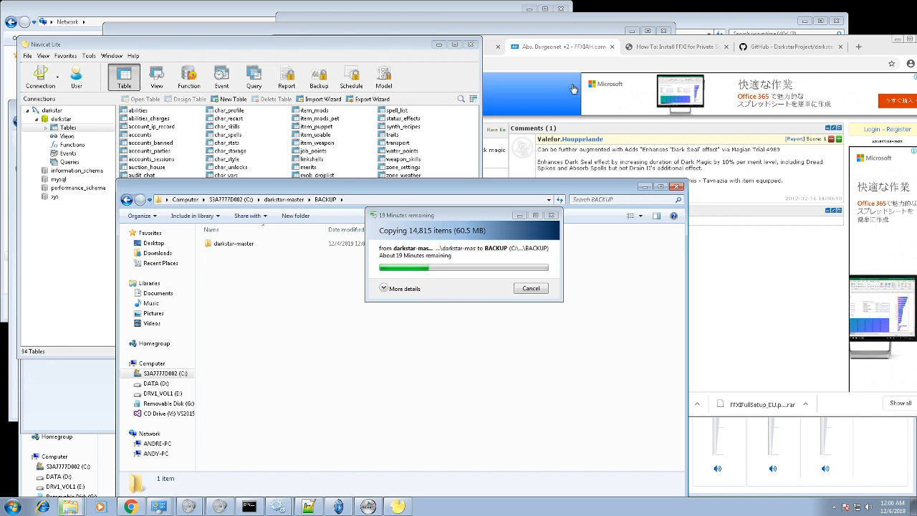
# Step: Switch to the browser and read the Building the Server wiki page, from the Navicat instructions to the map server's ZoneIP configuration
pyautogui.click(589, 50)
pyautogui.click(347, 47)
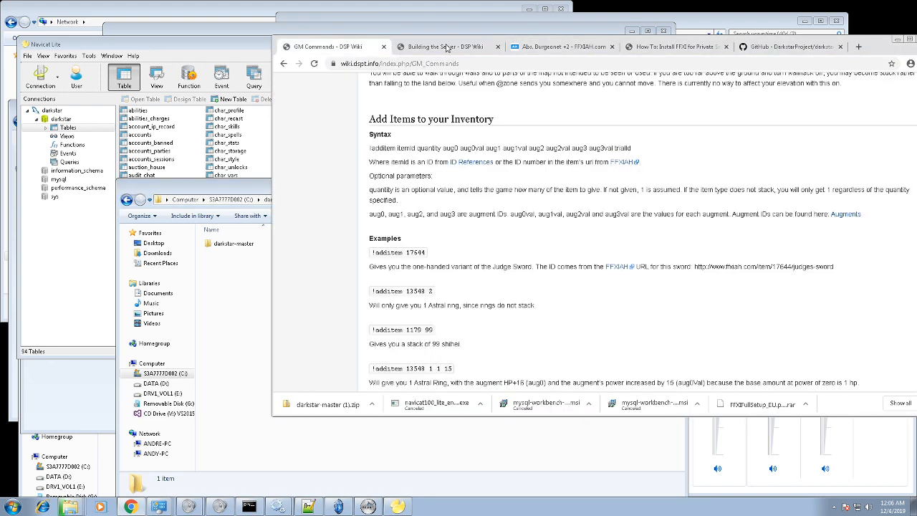
pyautogui.click(446, 47)
pyautogui.scroll(-3, 414, 279)
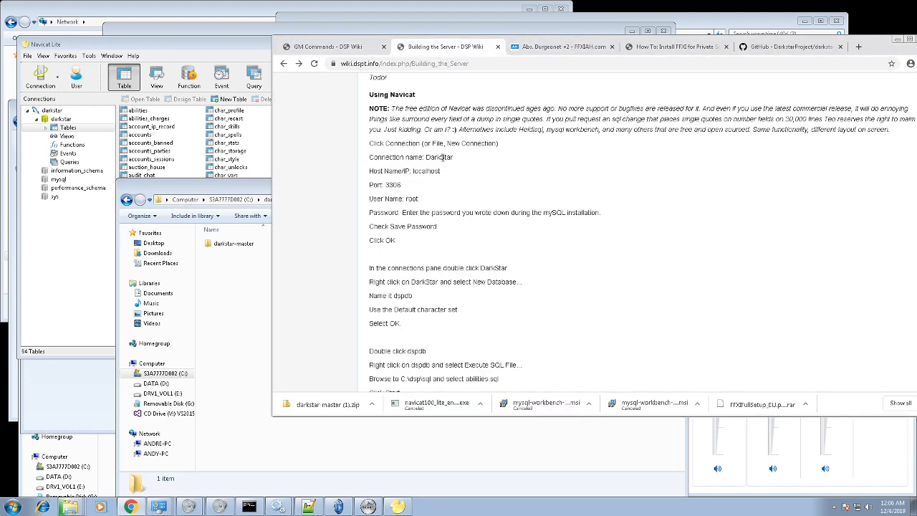
pyautogui.scroll(-1, 429, 272)
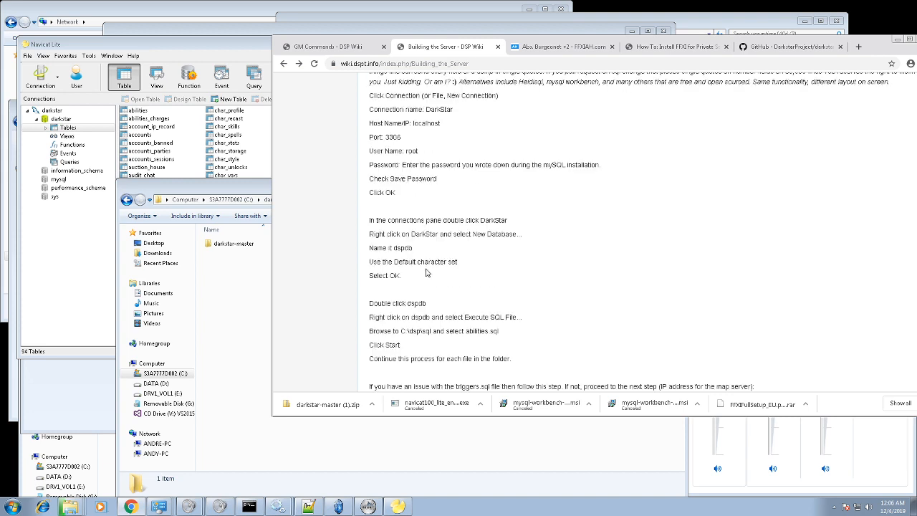
pyautogui.scroll(-2, 419, 291)
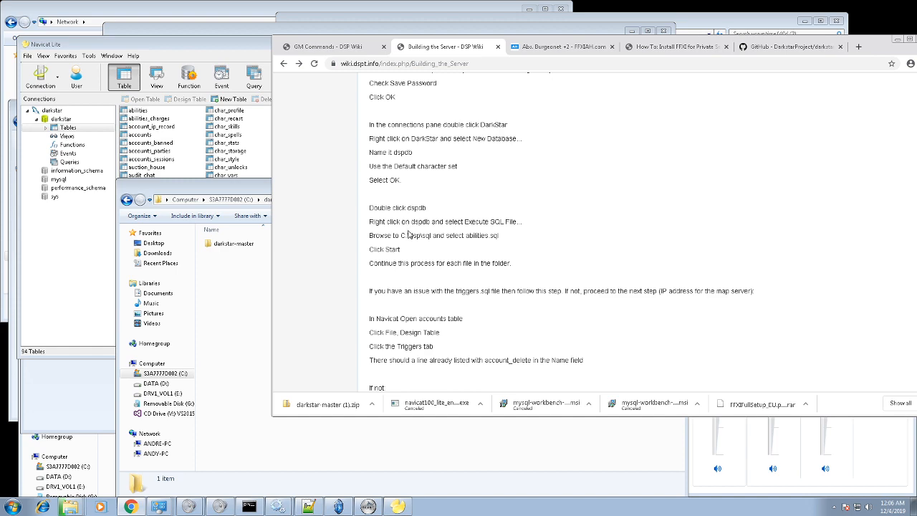
pyautogui.scroll(-3, 412, 243)
pyautogui.scroll(-6, 412, 251)
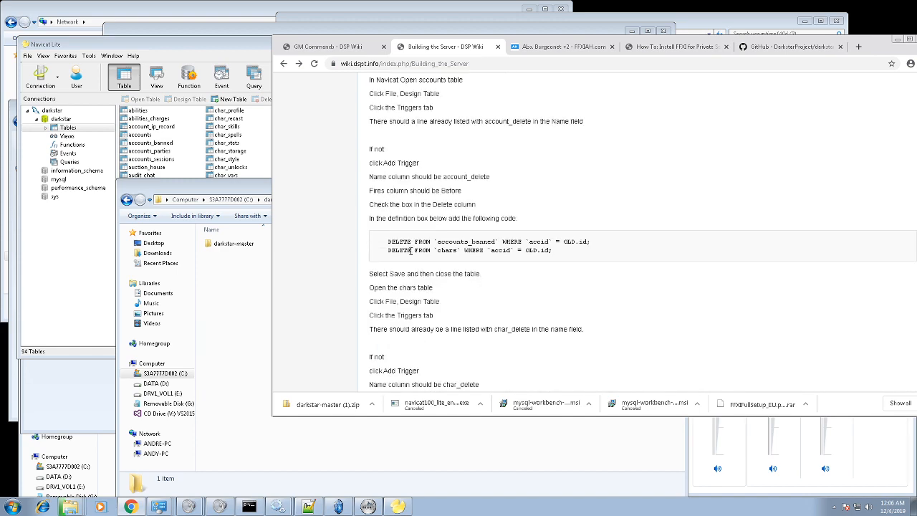
pyautogui.scroll(-4, 416, 262)
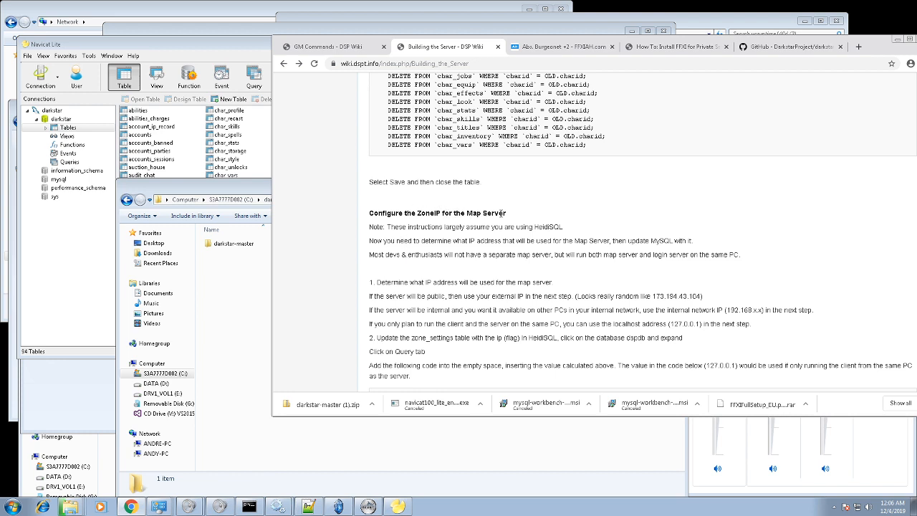
pyautogui.scroll(-2, 424, 256)
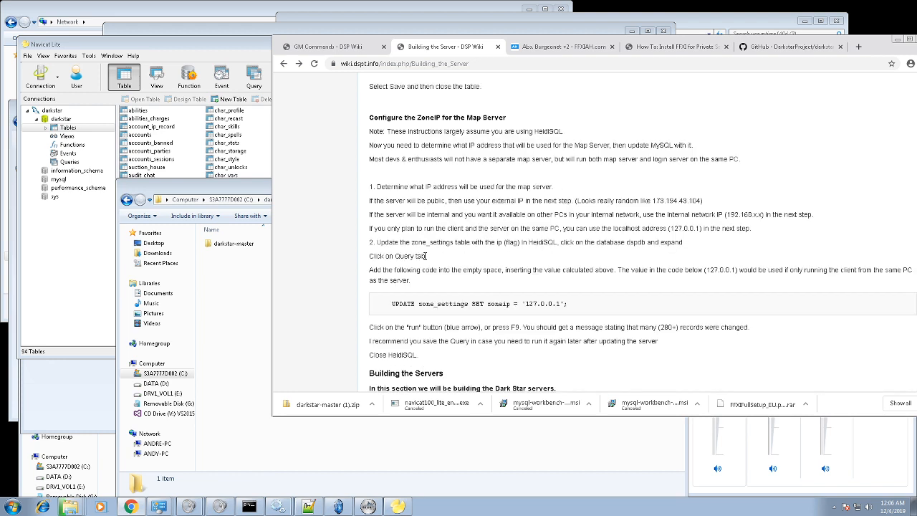
pyautogui.scroll(-1, 425, 256)
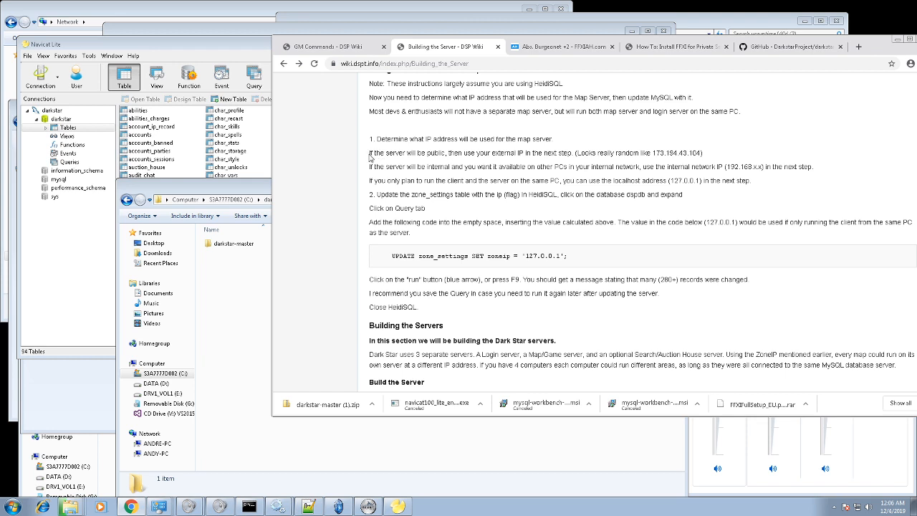
# Step: Examine the wiki's public, internal and localhost IP options and its zone_settings update query, and return to the BACKUP folder copy
pyautogui.moveTo(371, 158); pyautogui.dragTo(382, 153)
pyautogui.doubleClick(728, 166)
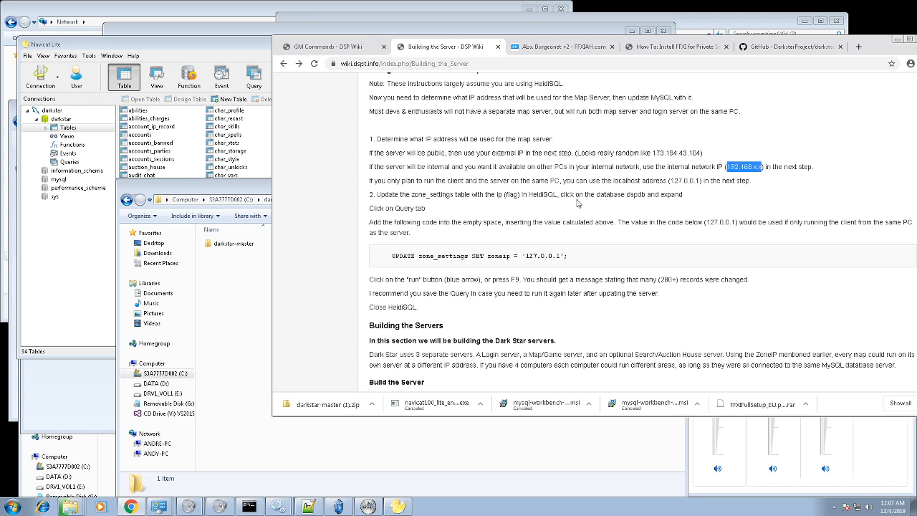
pyautogui.moveTo(700, 181); pyautogui.dragTo(670, 181)
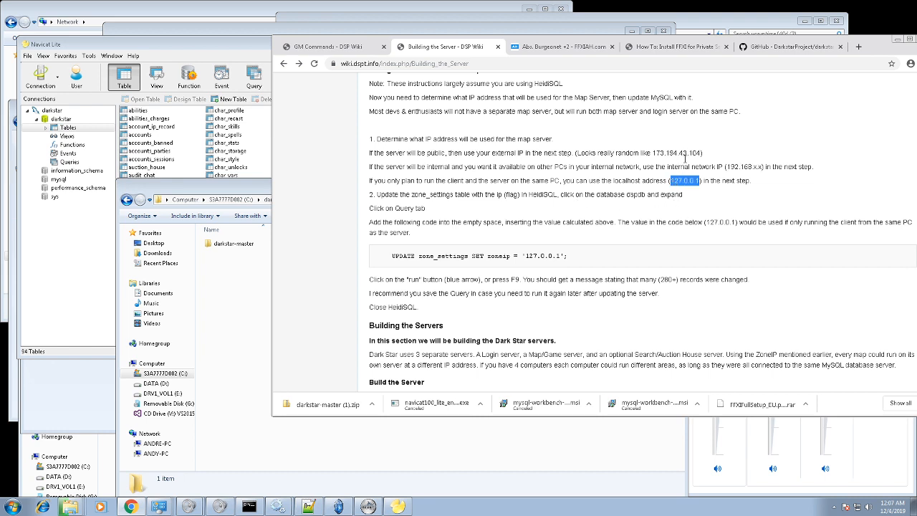
pyautogui.moveTo(702, 153); pyautogui.dragTo(653, 157)
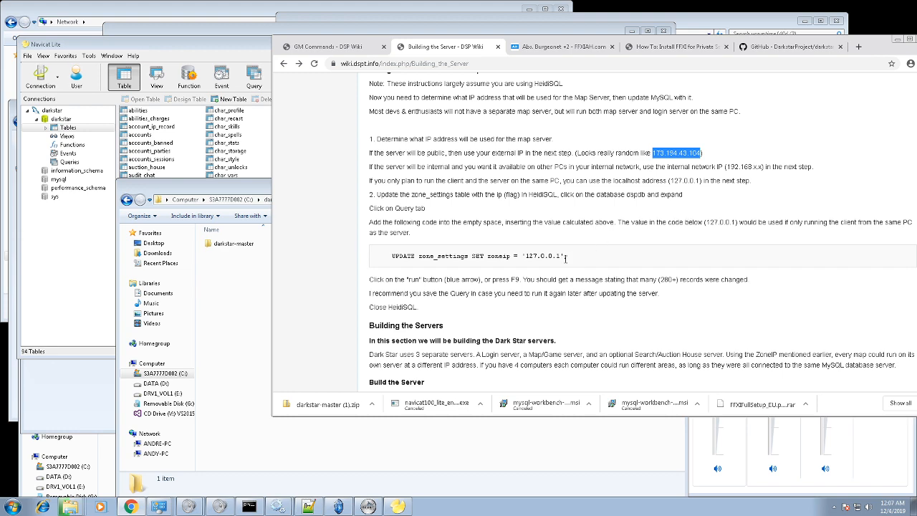
pyautogui.scroll(-3, 566, 259)
pyautogui.scroll(3, 566, 265)
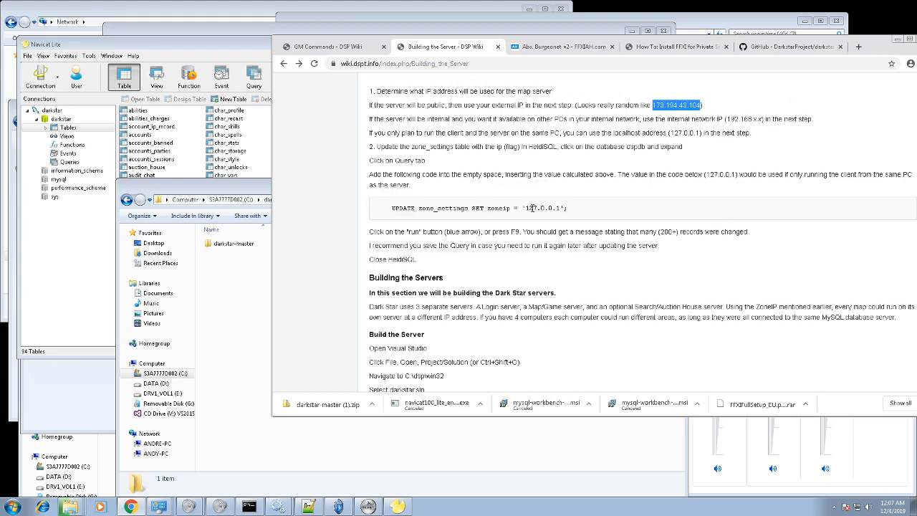
pyautogui.moveTo(397, 209); pyautogui.dragTo(536, 209)
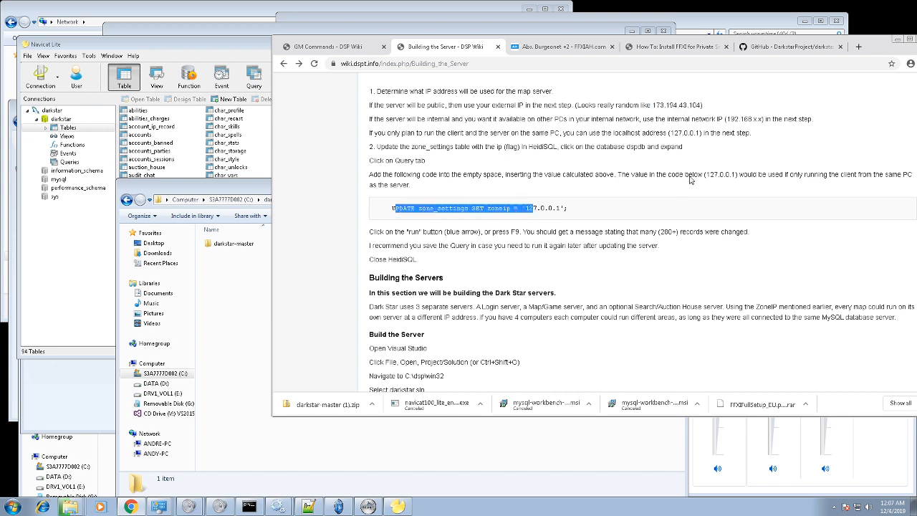
pyautogui.moveTo(709, 174); pyautogui.dragTo(731, 174)
pyautogui.click(244, 300)
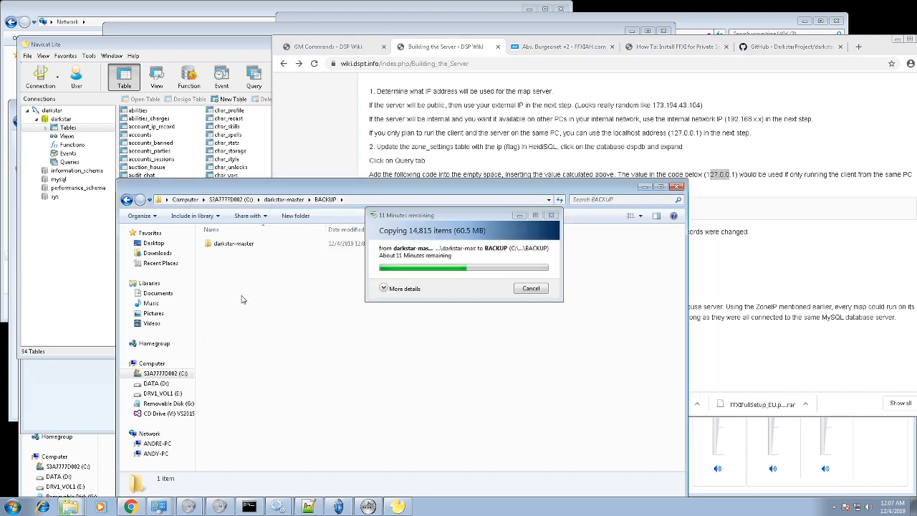
# Step: Open lan_config.conf from the backup's darkstar-master\conf folder in Notepad++ to check the LAN IP settings
pyautogui.click(246, 247)
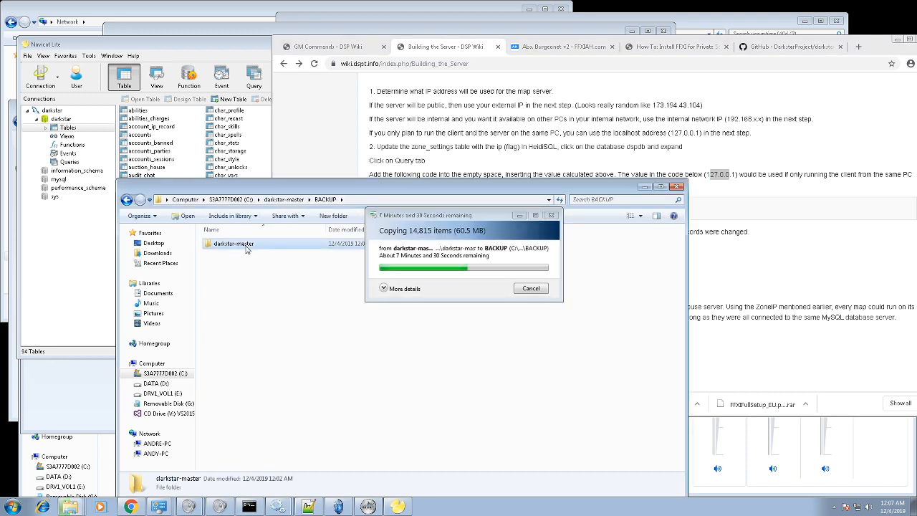
pyautogui.doubleClick(246, 250)
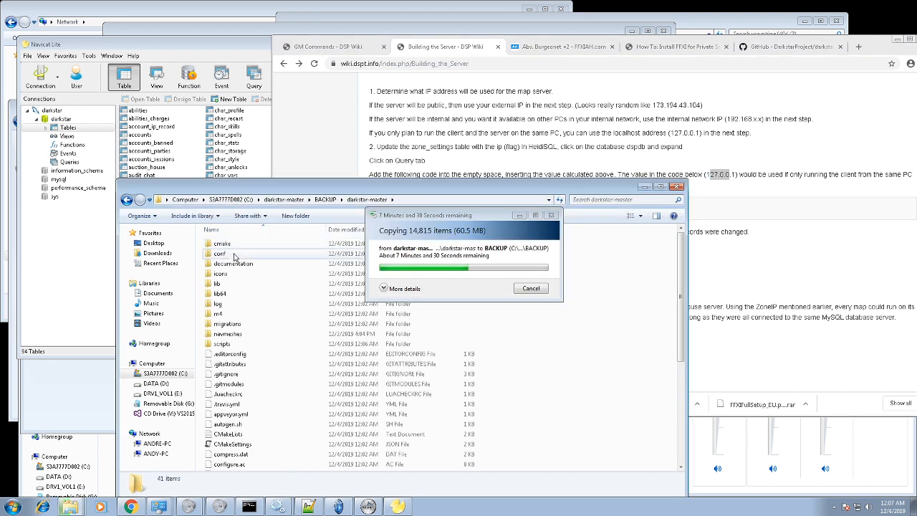
pyautogui.doubleClick(237, 254)
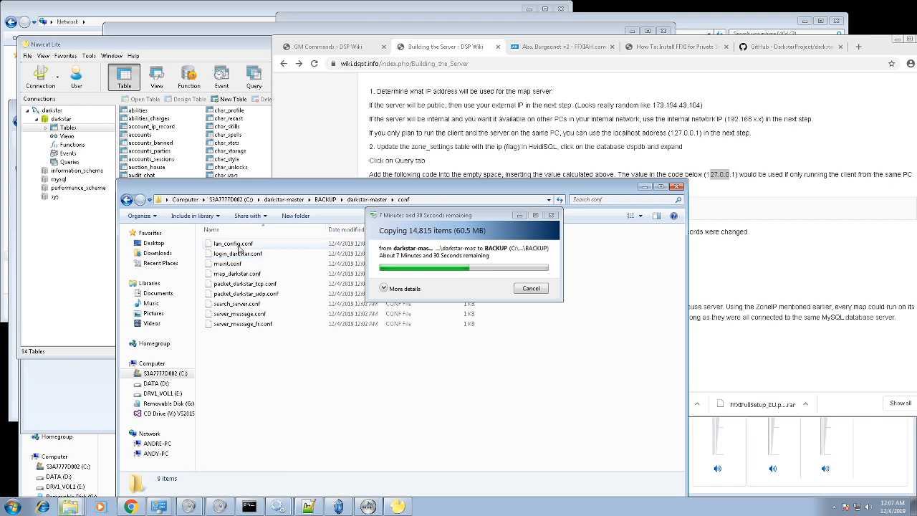
pyautogui.click(239, 246)
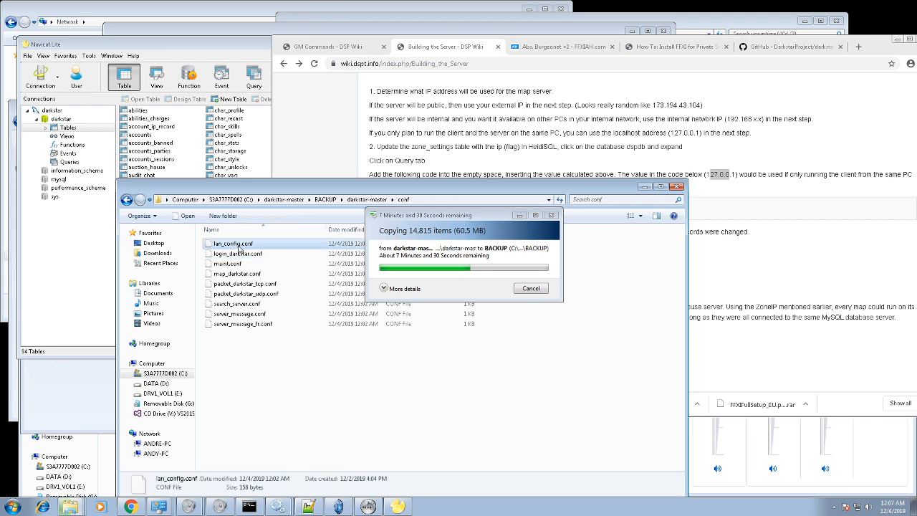
pyautogui.rightClick(239, 246)
pyautogui.click(266, 263)
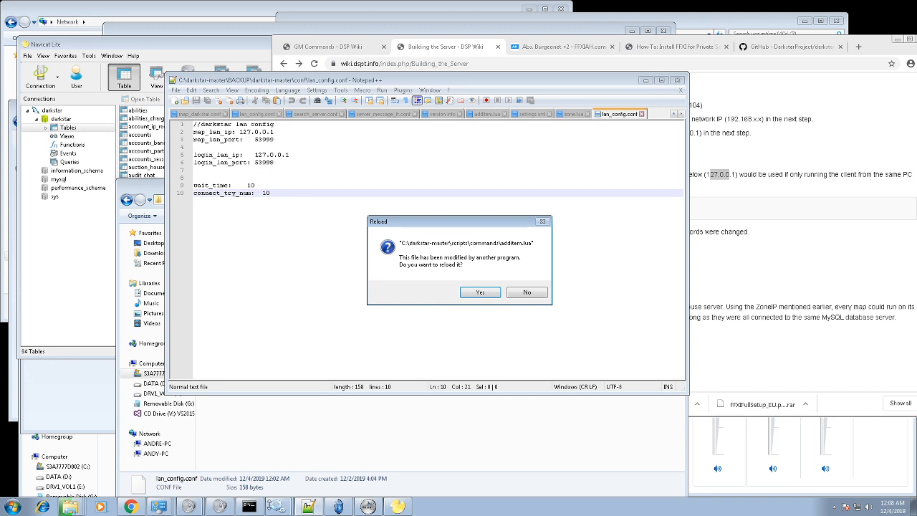
# Step: Run ipconfig in the command prompt, and decline reloading additem.lua in Notepad++ before returning to the conf folder
pyautogui.click(255, 508)
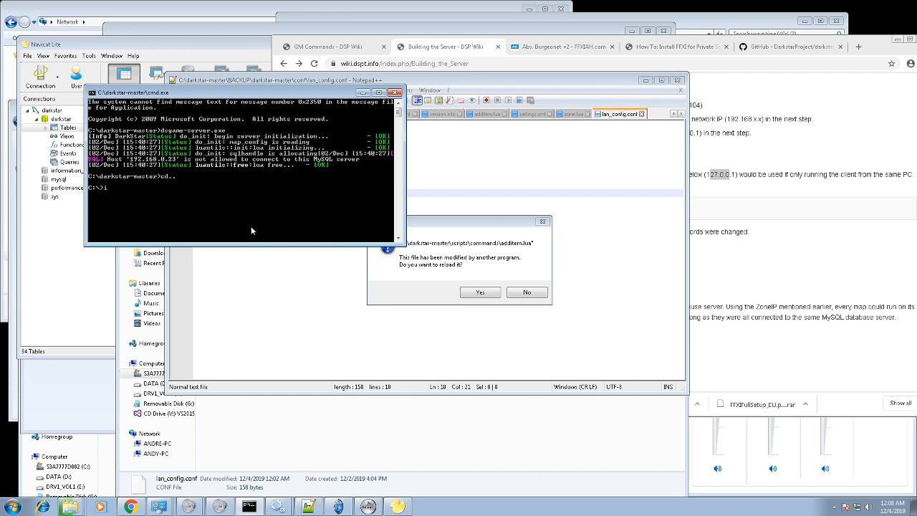
pyautogui.write('pconfig')
pyautogui.press('Return')
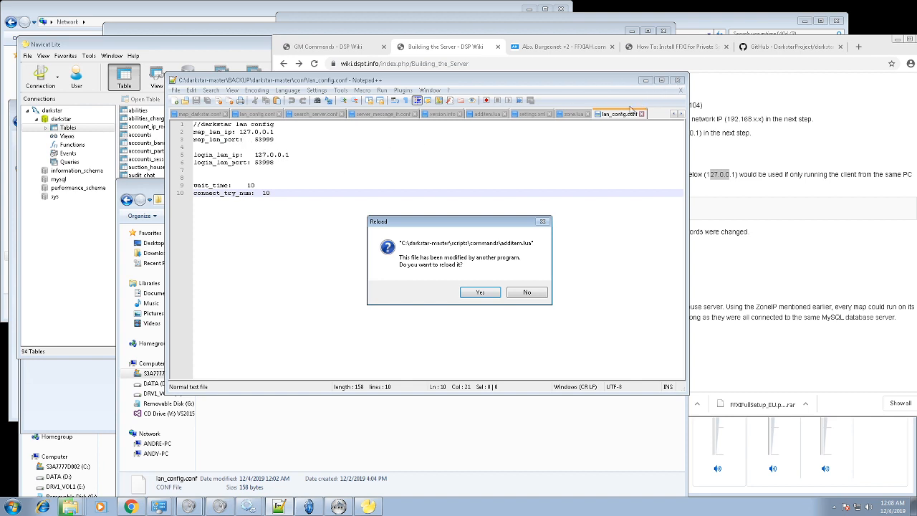
pyautogui.click(526, 293)
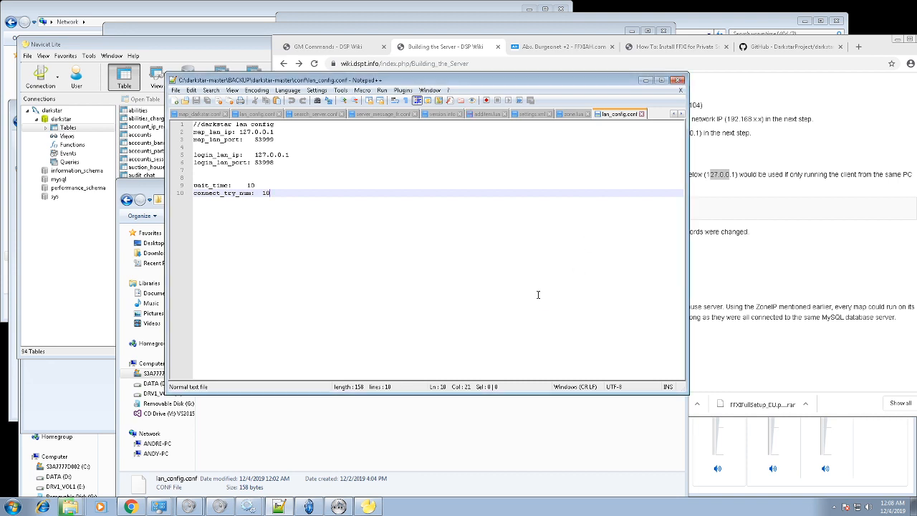
pyautogui.click(646, 80)
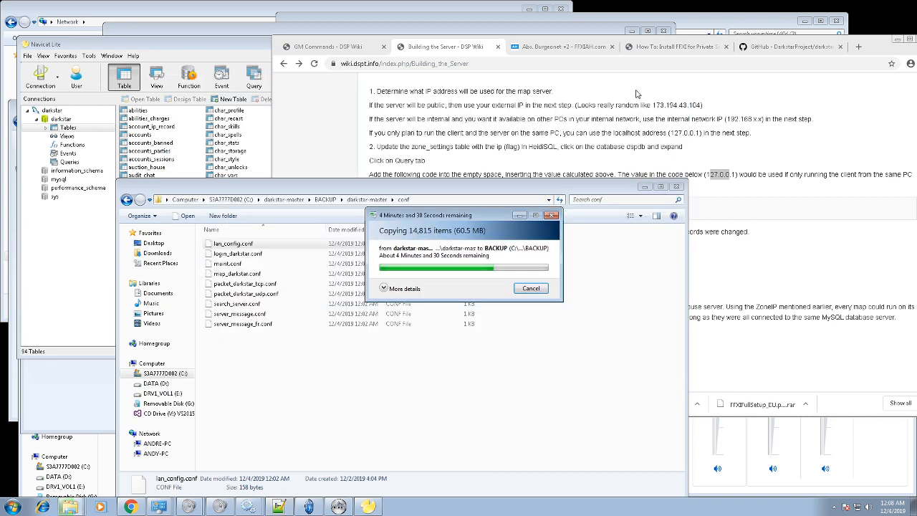
# Step: Open the backup's login_darkstar.conf in Notepad++
pyautogui.click(238, 255)
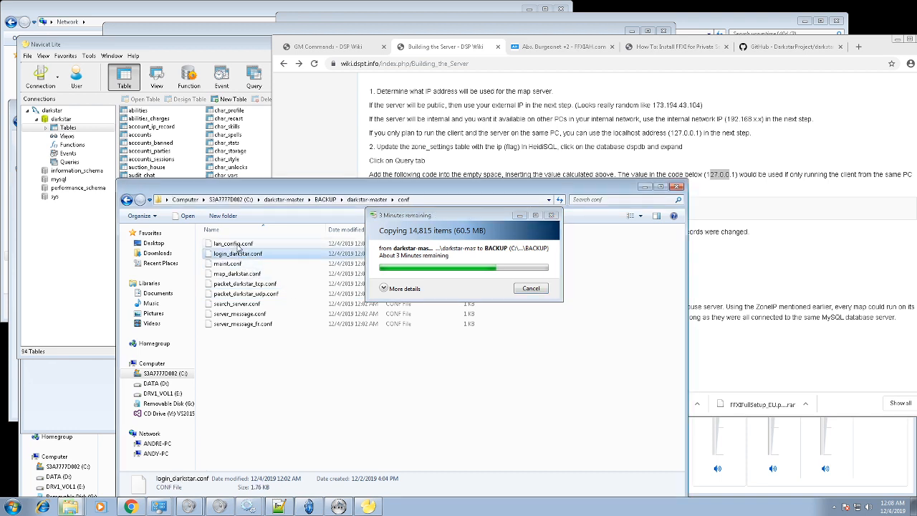
pyautogui.rightClick(237, 255)
pyautogui.click(256, 275)
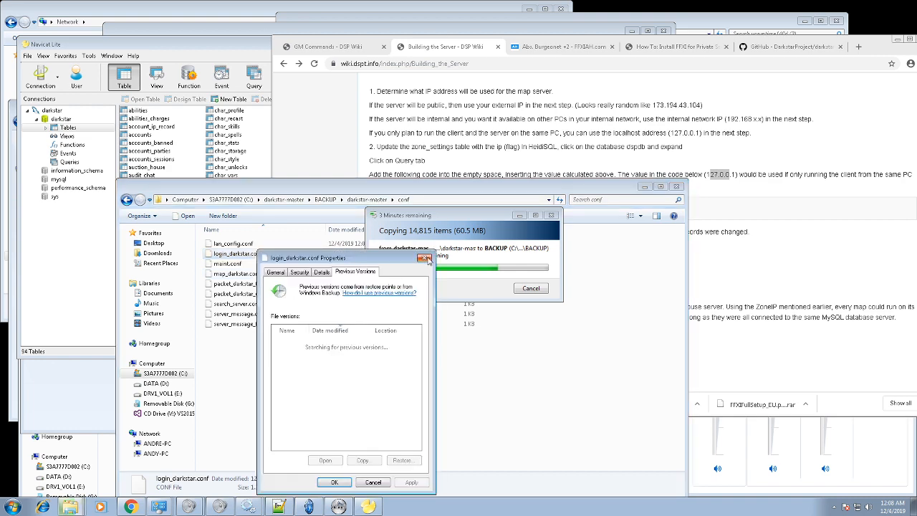
pyautogui.click(427, 259)
pyautogui.rightClick(247, 254)
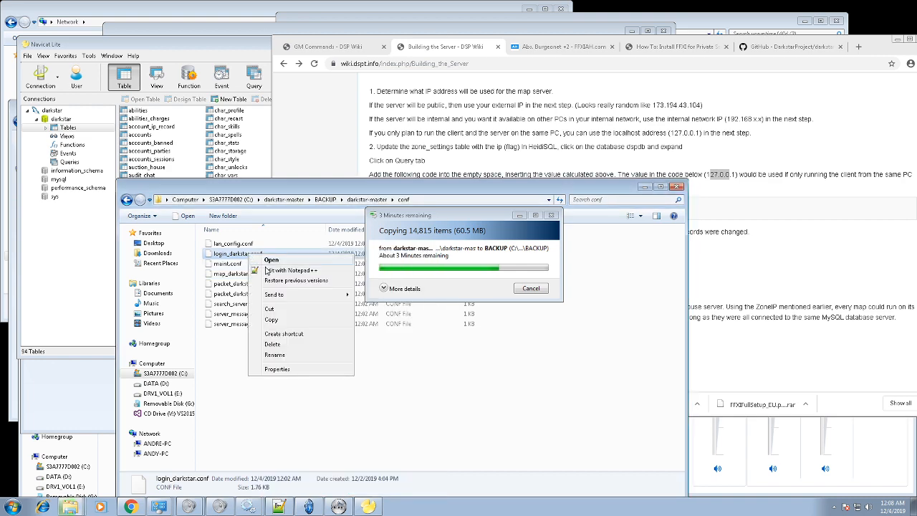
pyautogui.click(270, 270)
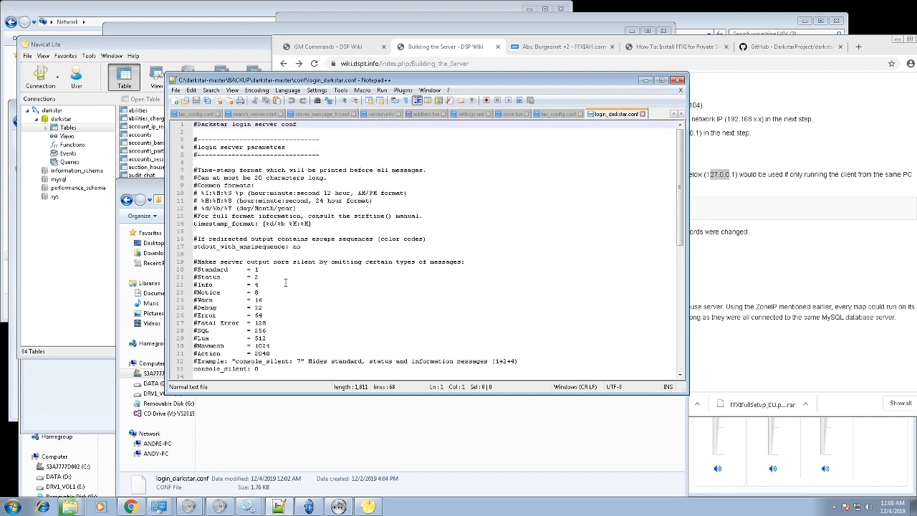
# Step: Examine the login server's TCP/IP addresses, SQL parameters and message server settings in login_darkstar.conf, and return to the conf folder
pyautogui.scroll(-5, 285, 283)
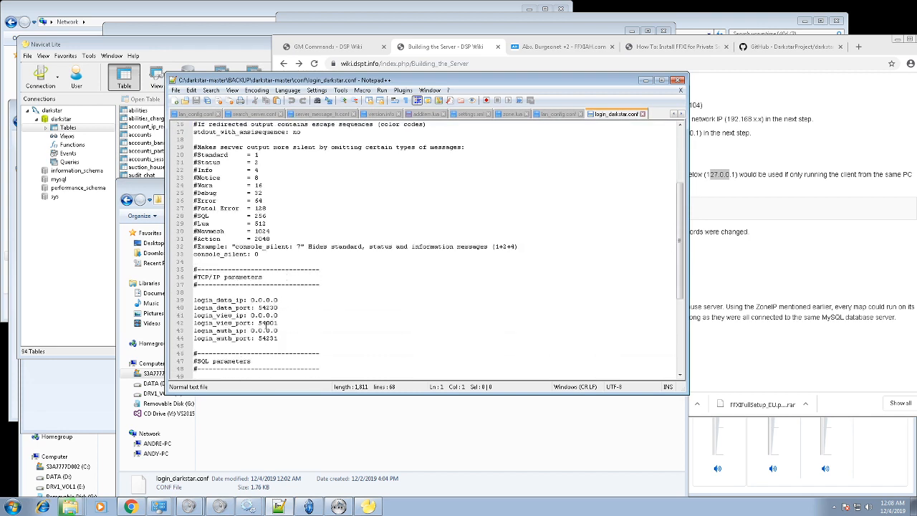
pyautogui.scroll(-2, 268, 323)
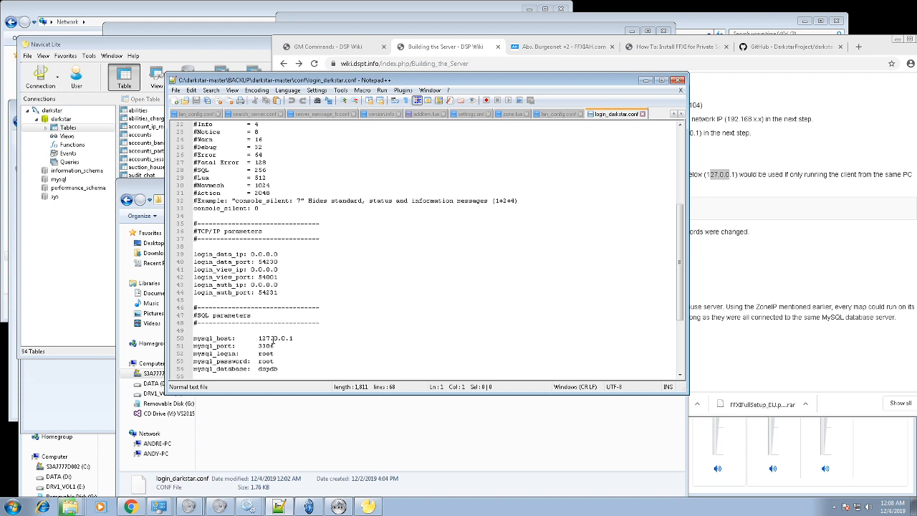
pyautogui.scroll(-2, 274, 337)
pyautogui.scroll(-2, 276, 333)
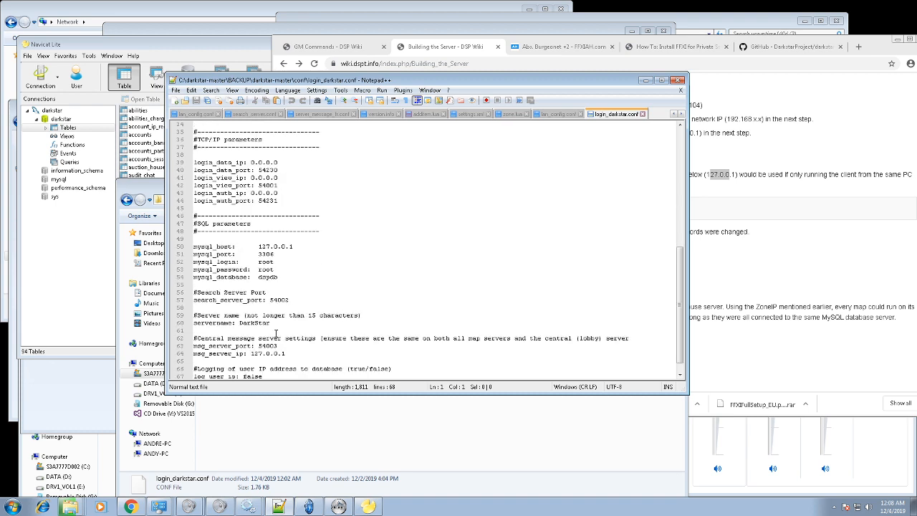
pyautogui.scroll(4, 275, 270)
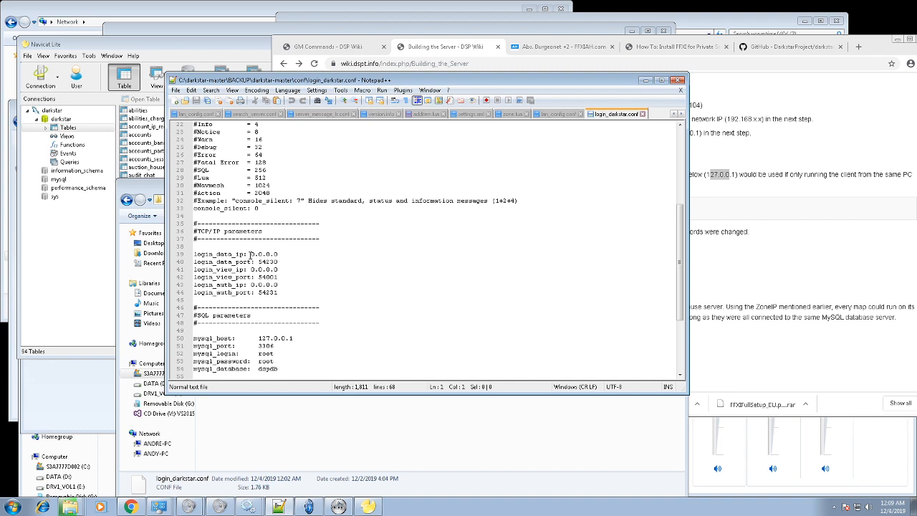
pyautogui.moveTo(250, 254); pyautogui.dragTo(284, 269)
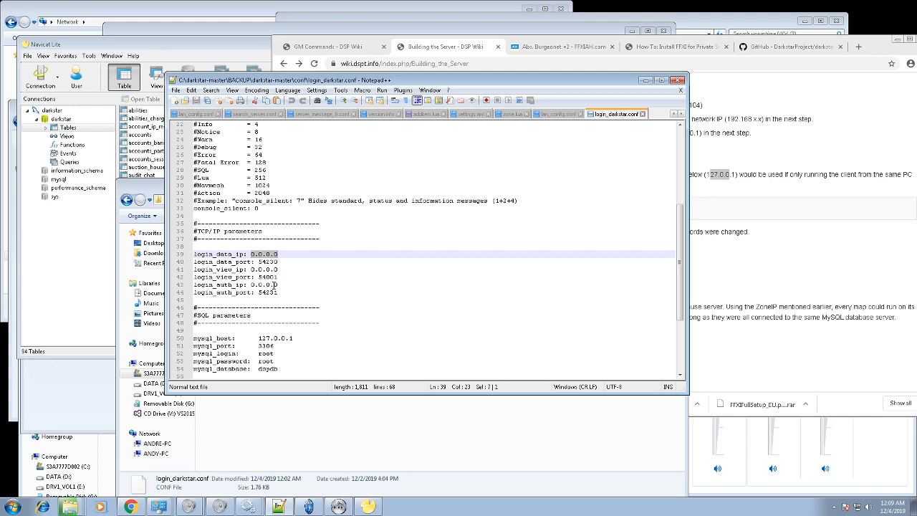
pyautogui.scroll(-2, 280, 327)
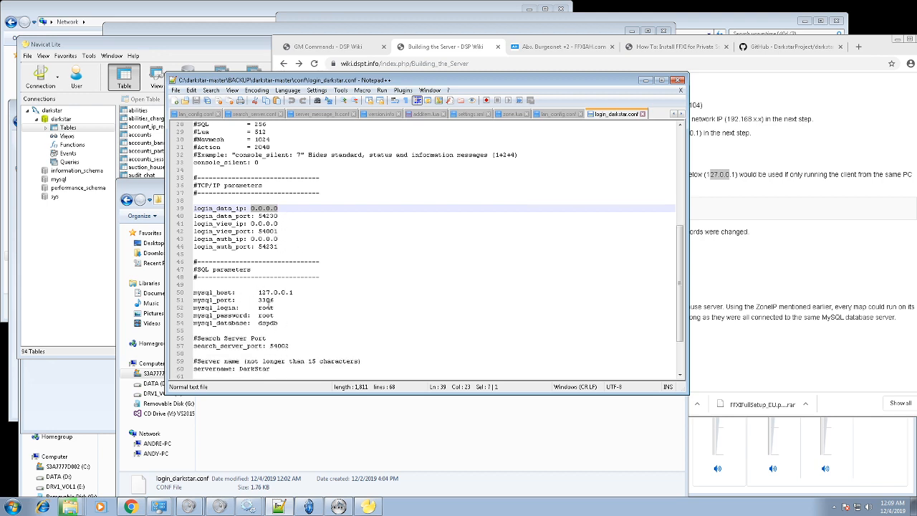
pyautogui.scroll(-3, 289, 334)
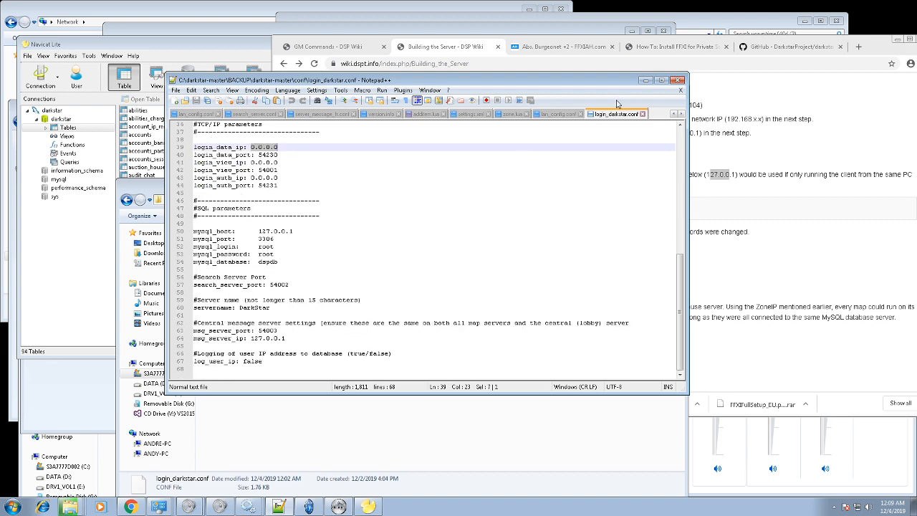
pyautogui.click(645, 81)
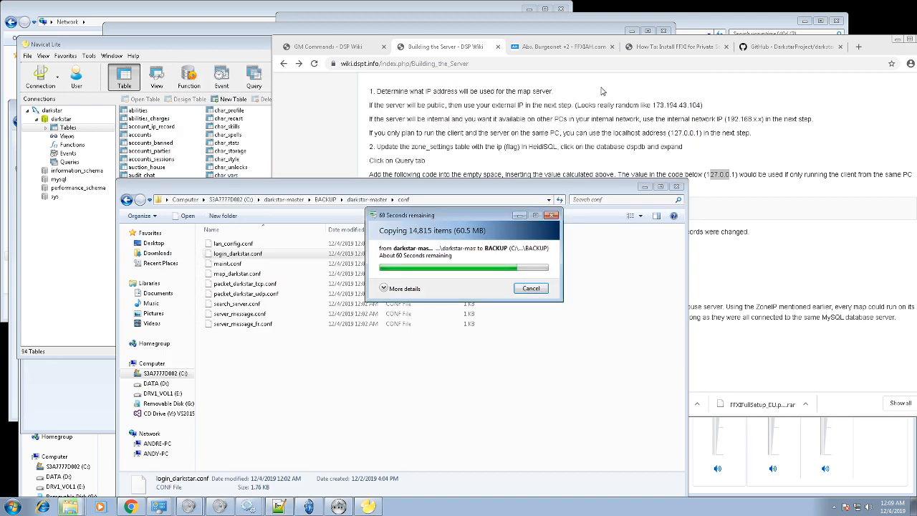
# Step: Open the backup's map_darkstar.conf in Notepad++ and check the mysql_host address in its SQL parameters
pyautogui.click(252, 277)
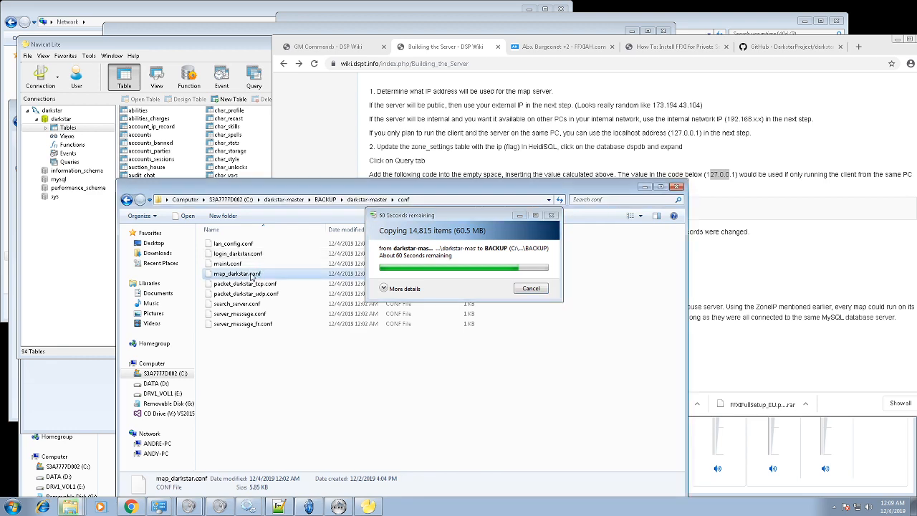
pyautogui.rightClick(252, 276)
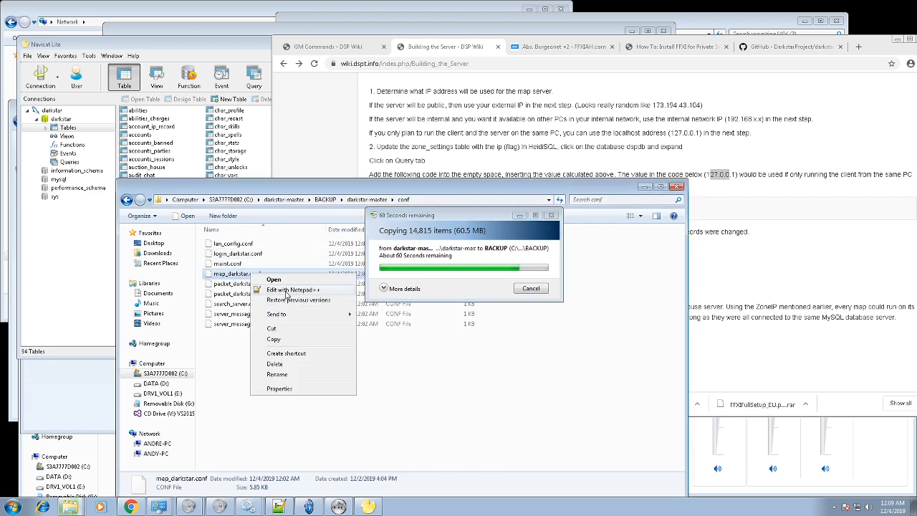
pyautogui.click(286, 290)
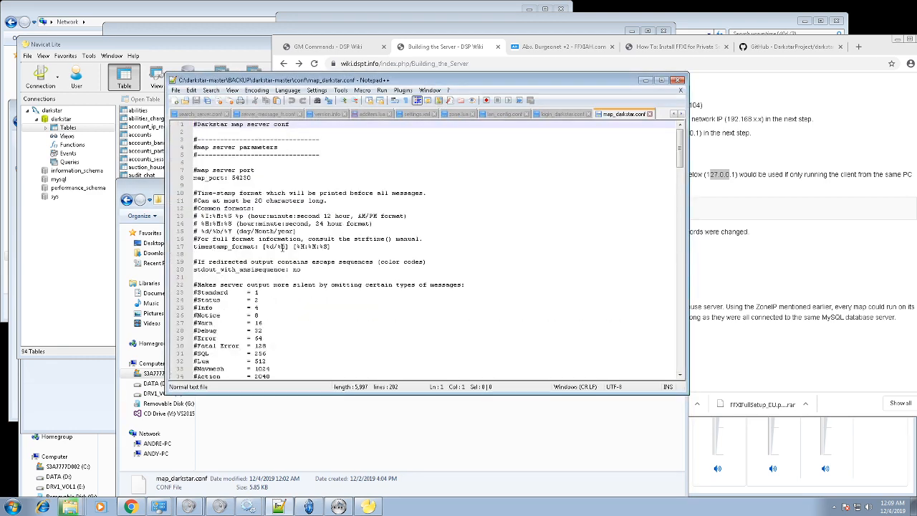
pyautogui.scroll(-1, 288, 247)
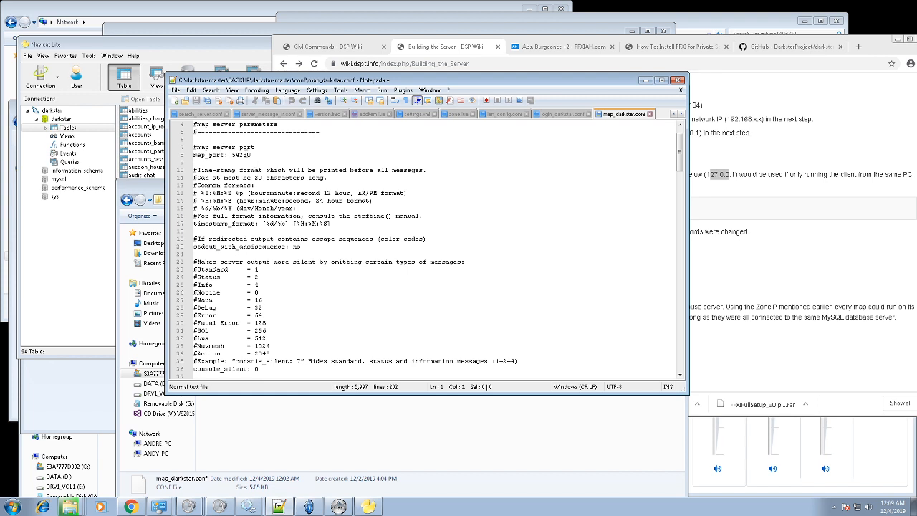
pyautogui.scroll(-4, 295, 255)
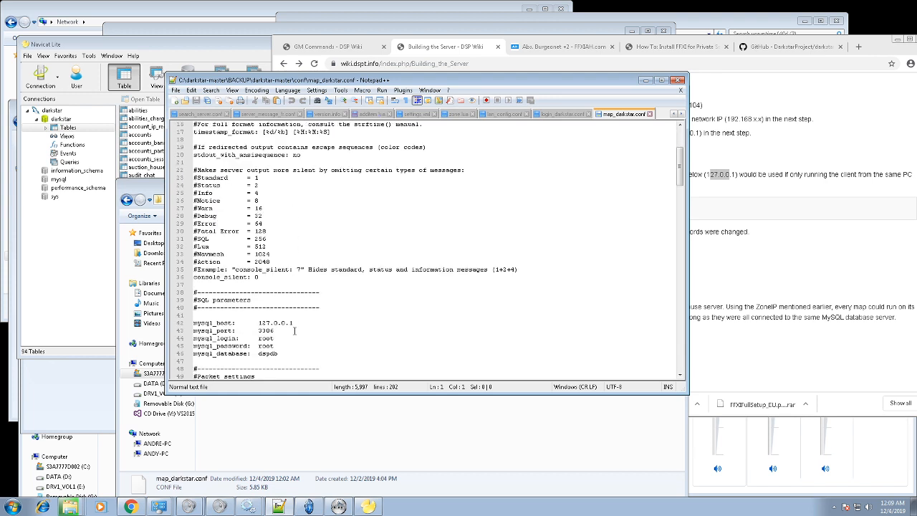
pyautogui.click(295, 323)
pyautogui.moveTo(294, 323); pyautogui.dragTo(260, 326)
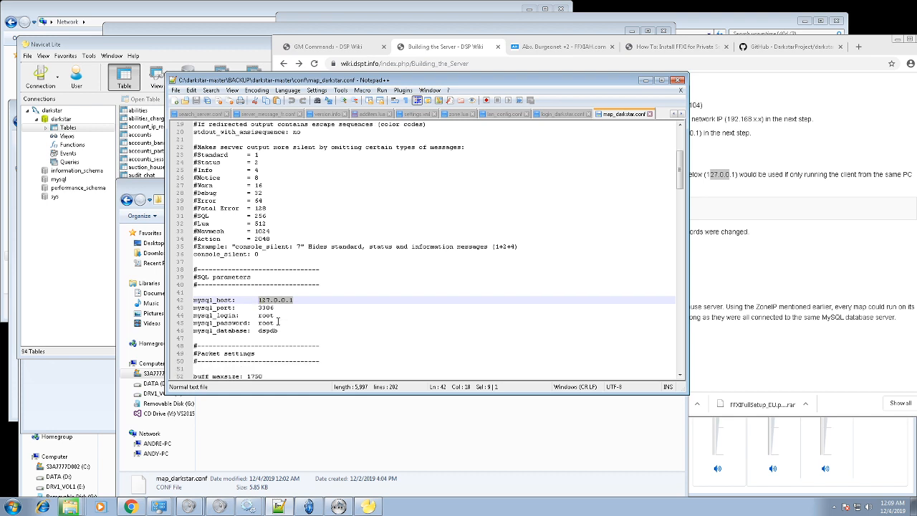
# Step: Review the rest of map_darkstar.conf down to the central message server settings and highlight the msg_server_ip address
pyautogui.scroll(-4, 278, 326)
pyautogui.scroll(-2, 269, 309)
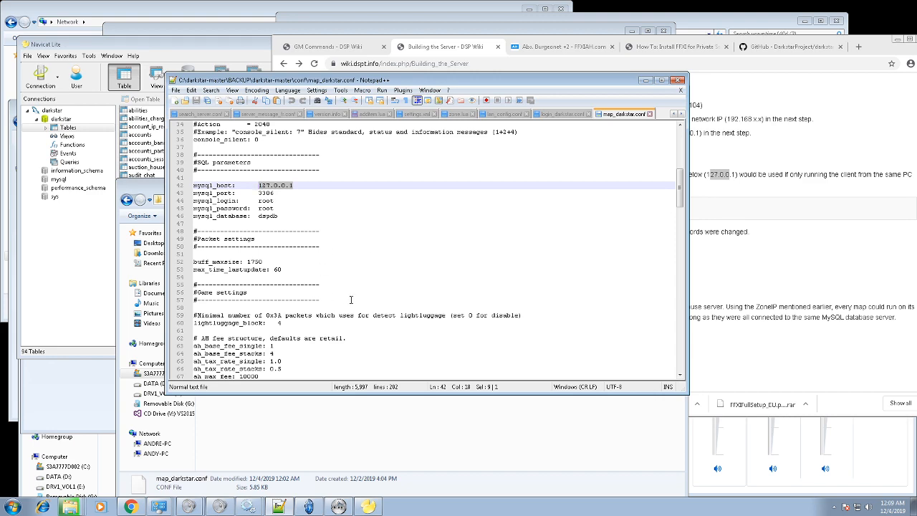
pyautogui.scroll(-10, 346, 278)
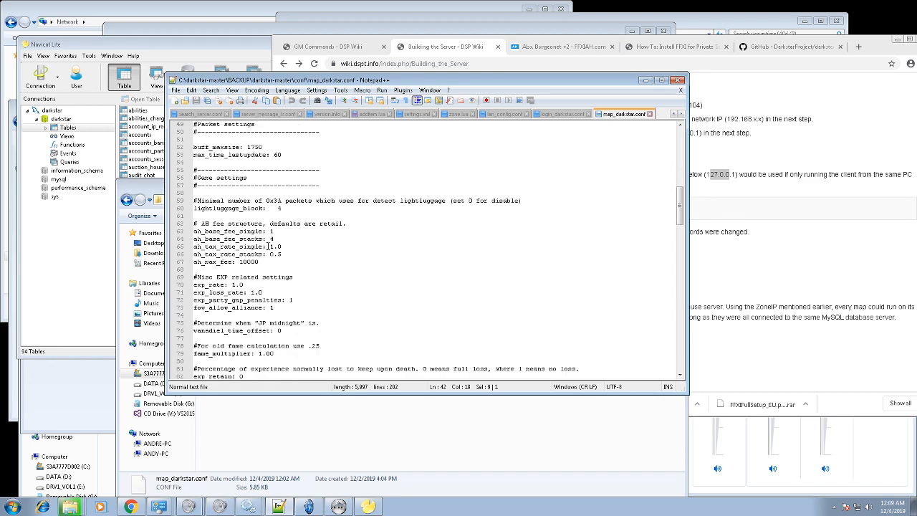
pyautogui.scroll(-20, 267, 258)
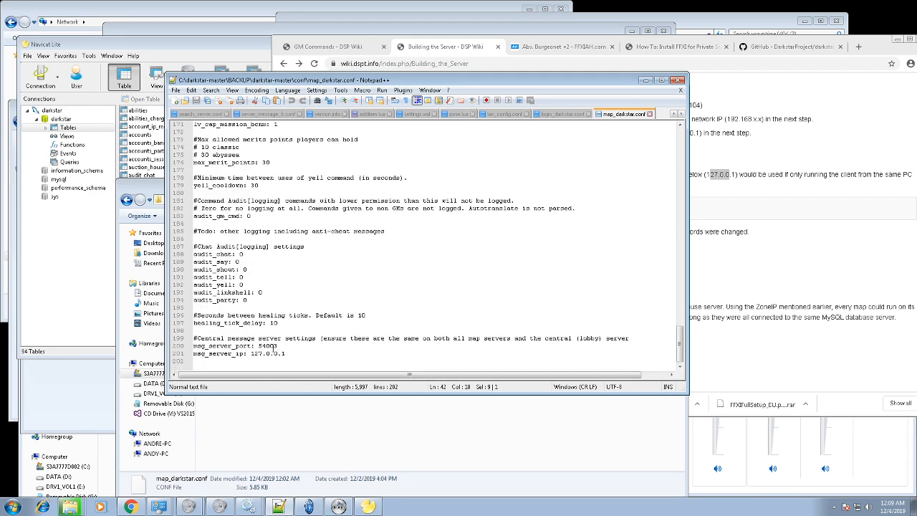
pyautogui.moveTo(290, 356); pyautogui.dragTo(251, 356)
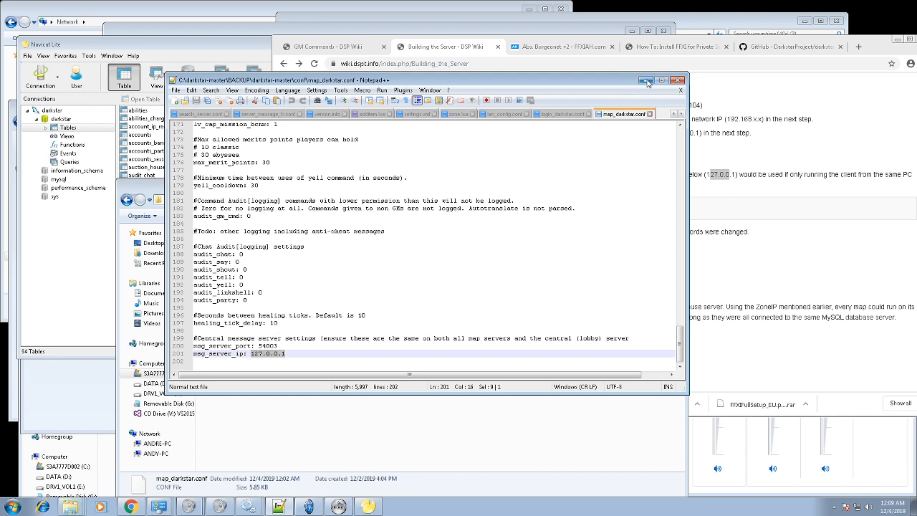
# Step: Switch to Navicat Lite and open the zone_settings table to check its zone IPs
pyautogui.click(172, 53)
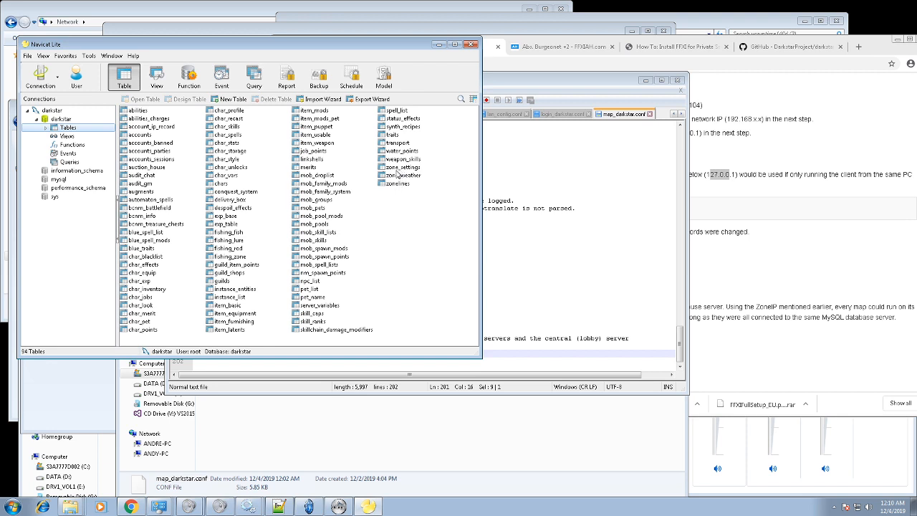
pyautogui.doubleClick(405, 168)
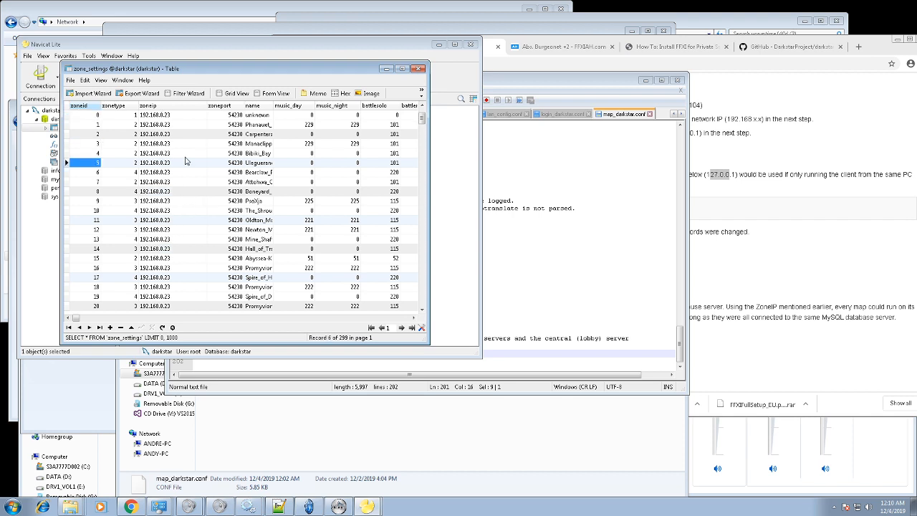
pyautogui.moveTo(422, 117); pyautogui.dragTo(416, 98)
# Step: Try to fill the zoneip values with 192.168.0.23 row by row, starting at zone ID 2
pyautogui.click(178, 134)
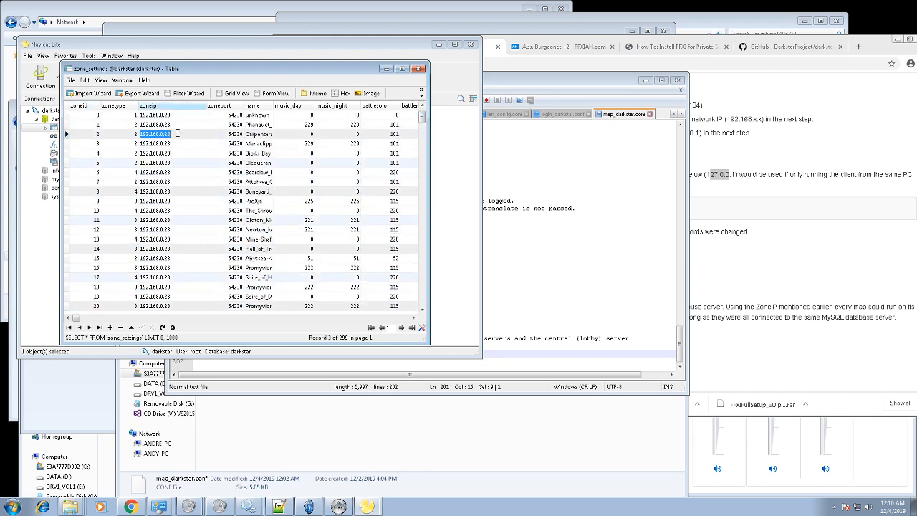
pyautogui.press('Down')
pyautogui.press('Down')
pyautogui.press('Down')
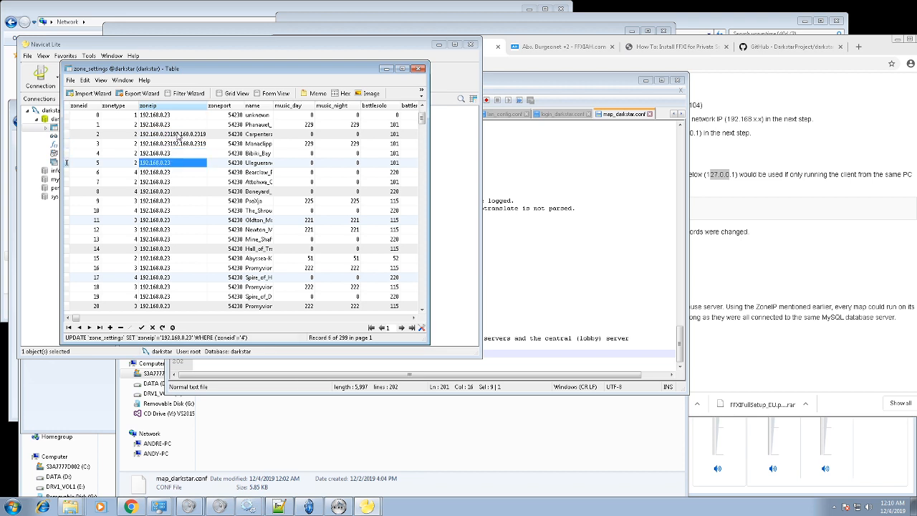
# Step: Correct the zoneip of zone ID 3 to 192.168.0.23
pyautogui.click(187, 143)
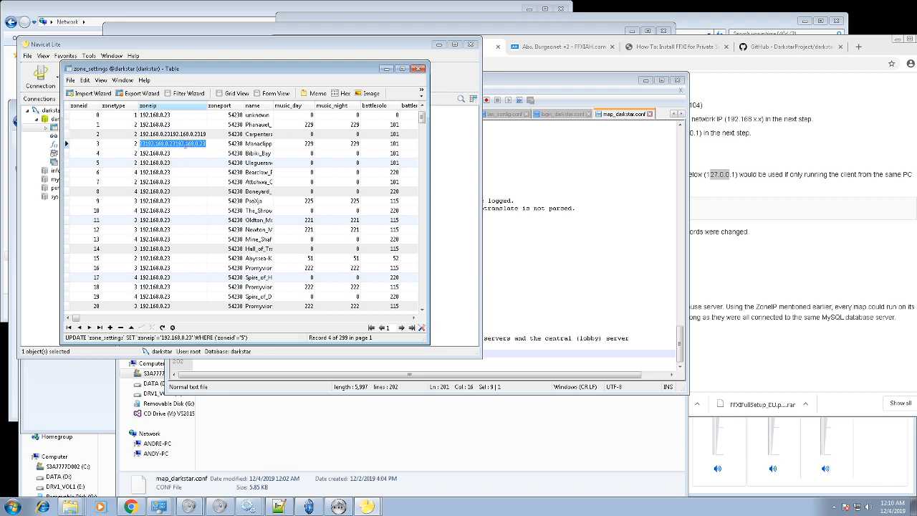
pyautogui.moveTo(184, 143); pyautogui.dragTo(276, 146)
pyautogui.press('BackSpace')
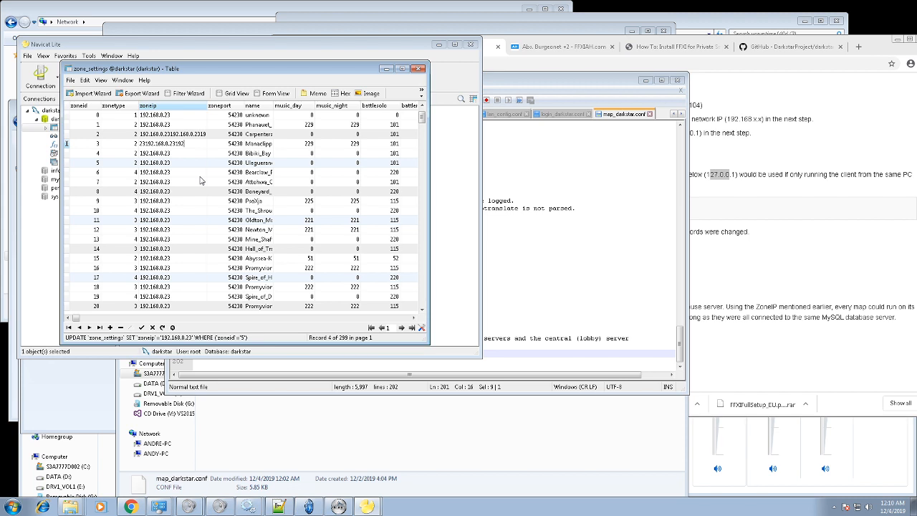
pyautogui.press('BackSpace')
pyautogui.press('BackSpace')
pyautogui.press('BackSpace')
pyautogui.press('BackSpace')
pyautogui.press('BackSpace')
pyautogui.press('BackSpace')
pyautogui.click(179, 167)
# Step: Correct the zoneip of zone ID 2 to 192.168.0.23 and close the zone_settings table
pyautogui.click(175, 133)
pyautogui.click(174, 134)
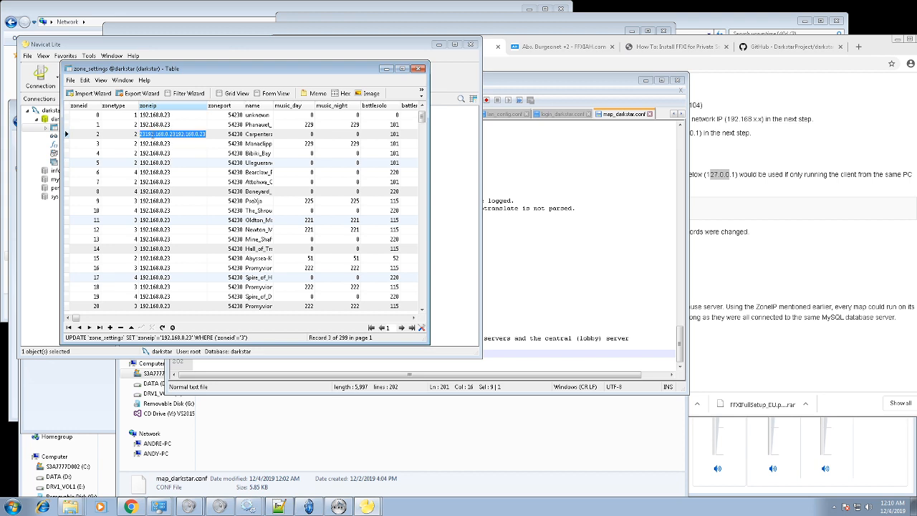
pyautogui.moveTo(168, 135); pyautogui.dragTo(266, 135)
pyautogui.press('BackSpace')
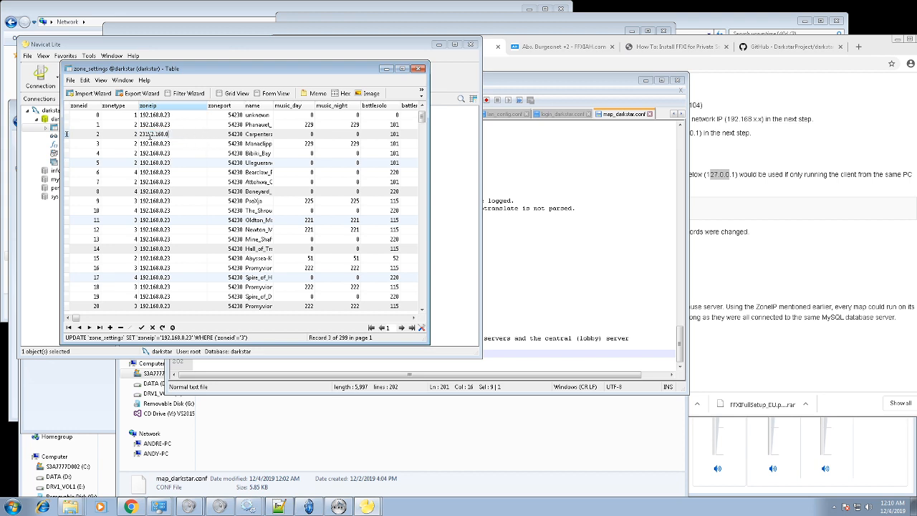
pyautogui.press('BackSpace')
pyautogui.click(221, 204)
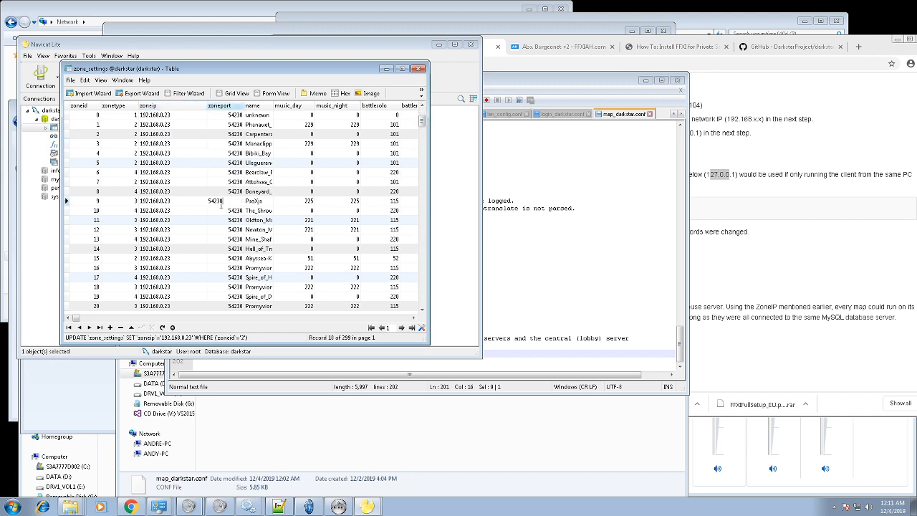
pyautogui.click(178, 229)
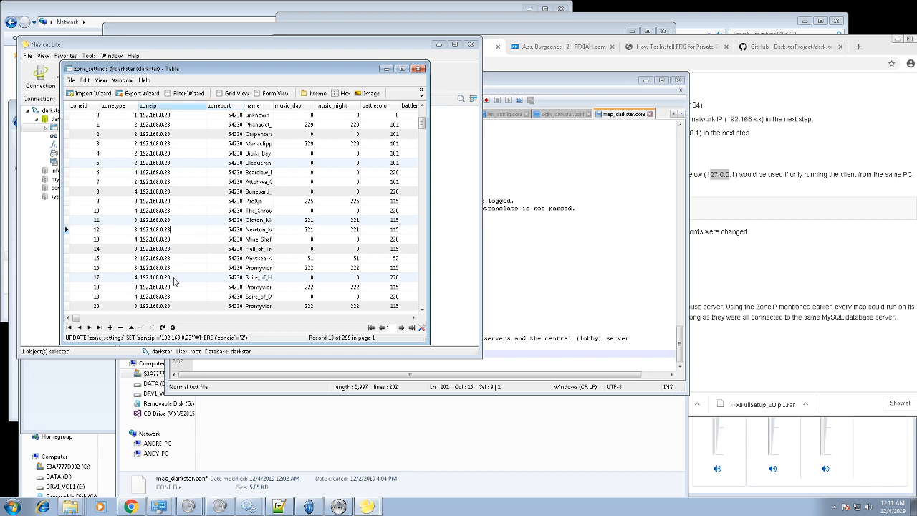
pyautogui.click(419, 68)
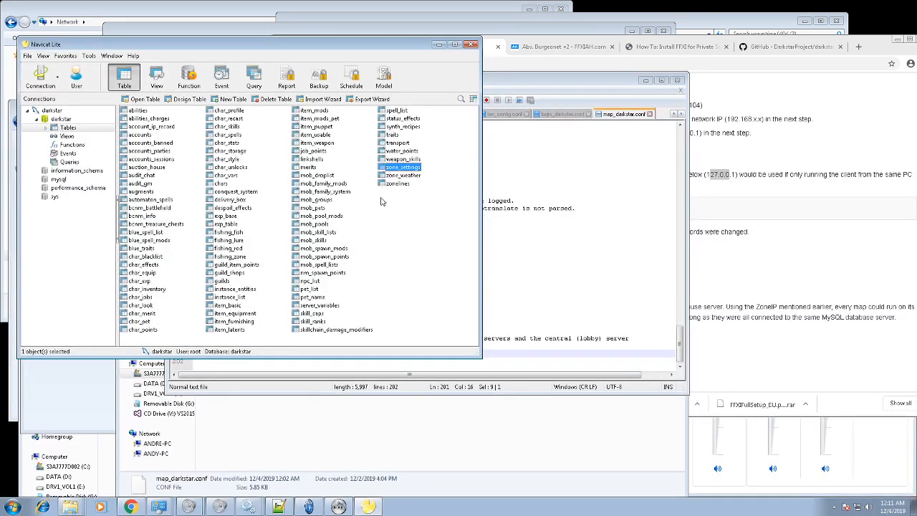
# Step: Switch to the Building the Server wiki page in Chrome and read the server build instructions down to the Configuring the Servers heading
pyautogui.click(495, 59)
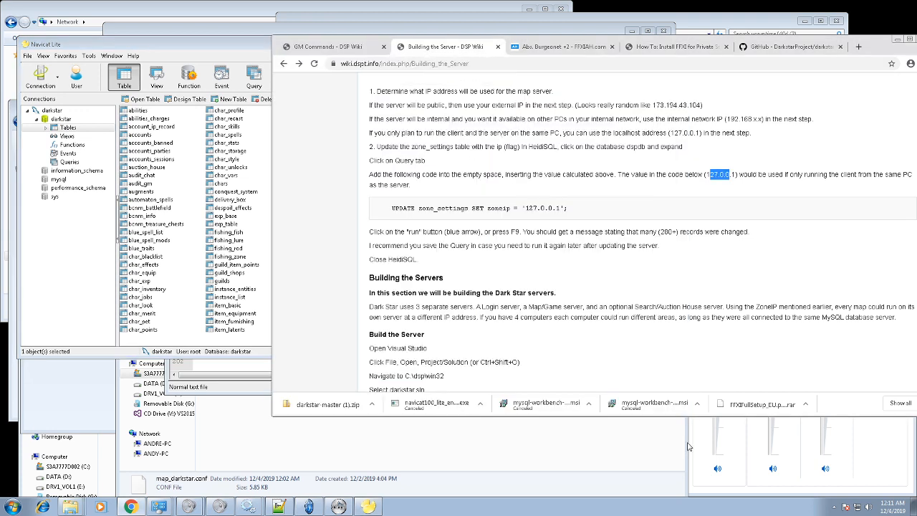
pyautogui.scroll(-5, 391, 344)
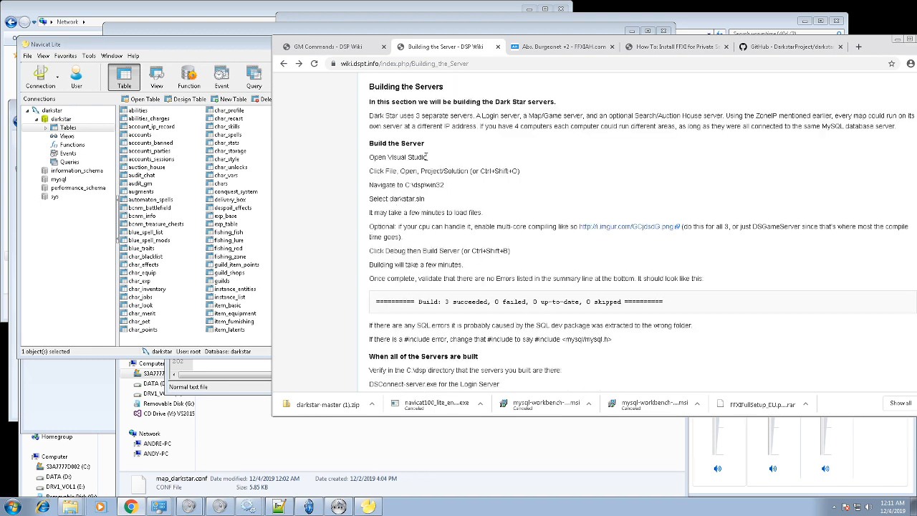
pyautogui.scroll(-3, 459, 227)
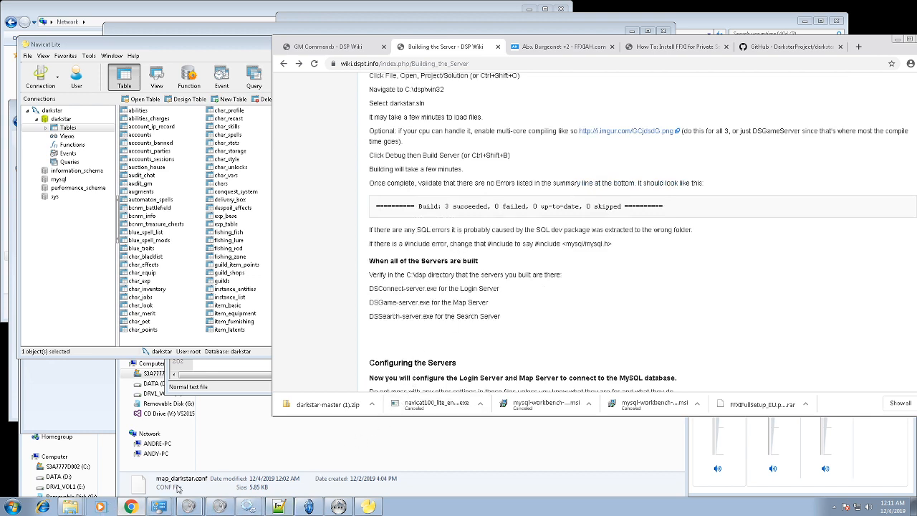
# Step: Close Navicat Lite and Notepad++ and return to the backup's conf folder
pyautogui.click(249, 352)
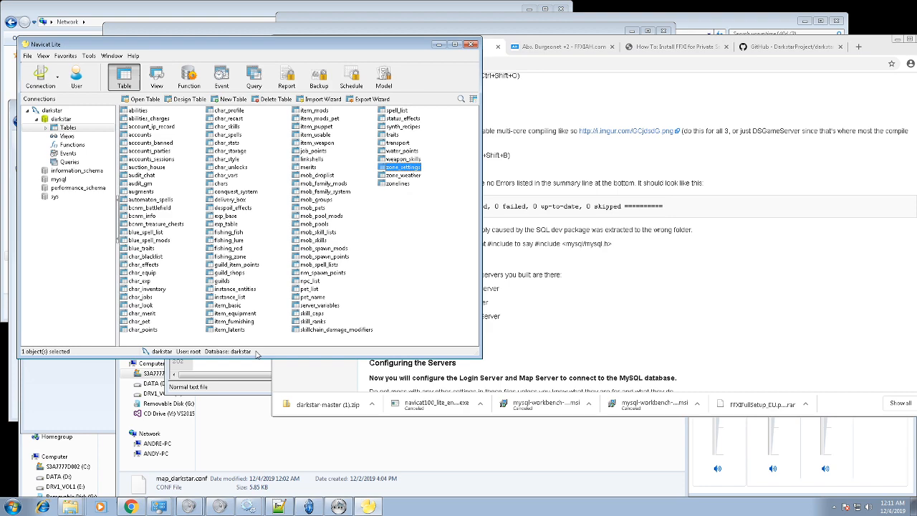
pyautogui.click(467, 48)
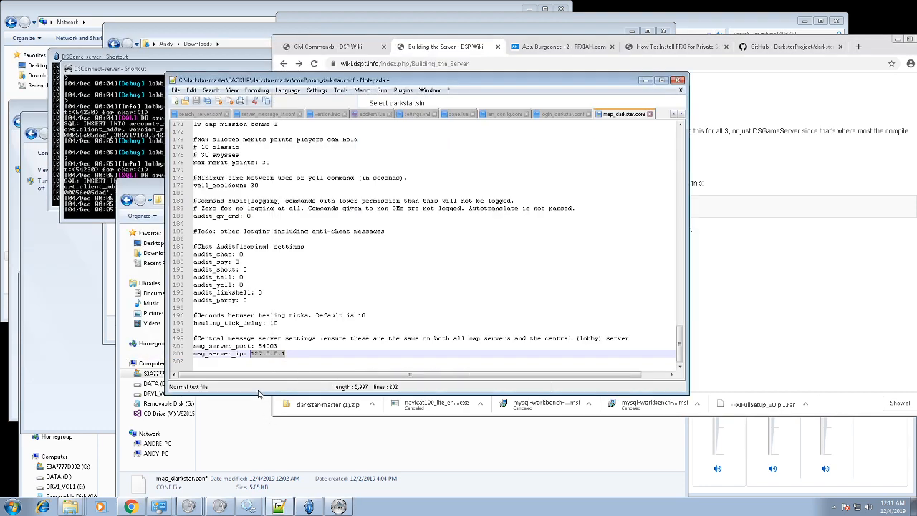
pyautogui.click(265, 392)
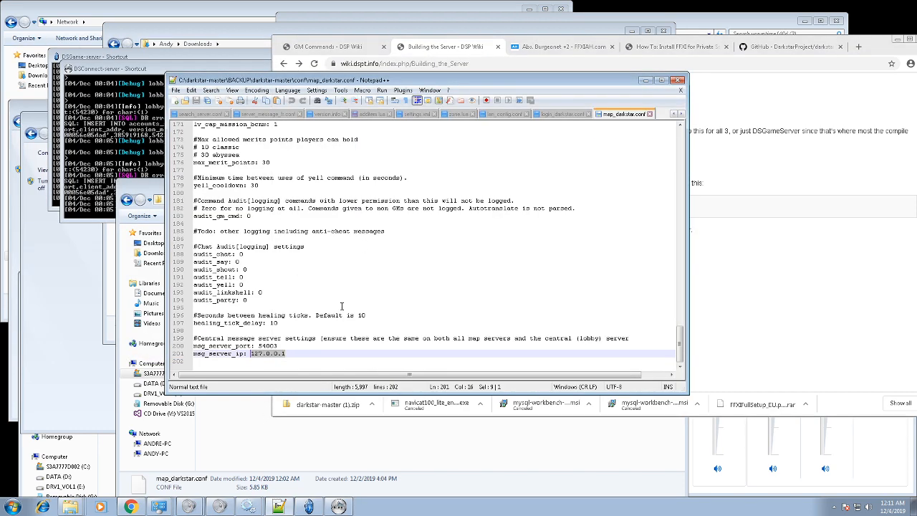
pyautogui.click(678, 83)
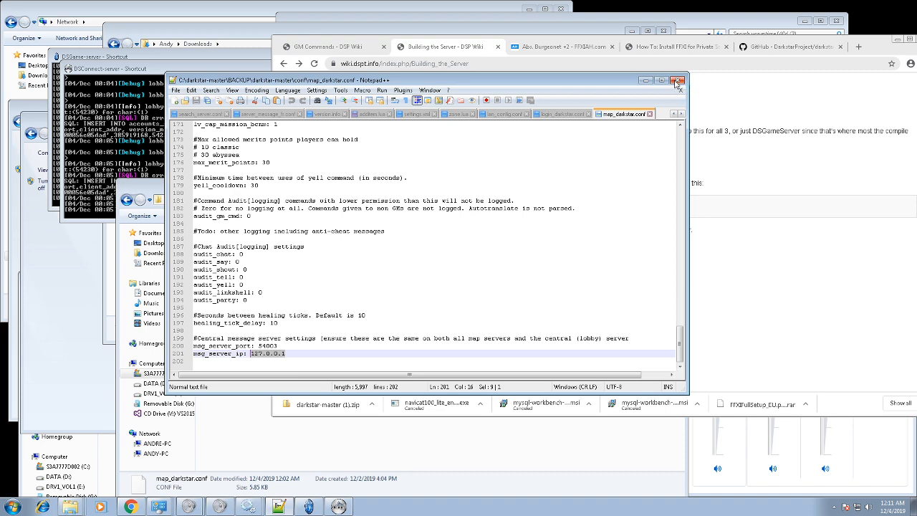
pyautogui.click(496, 294)
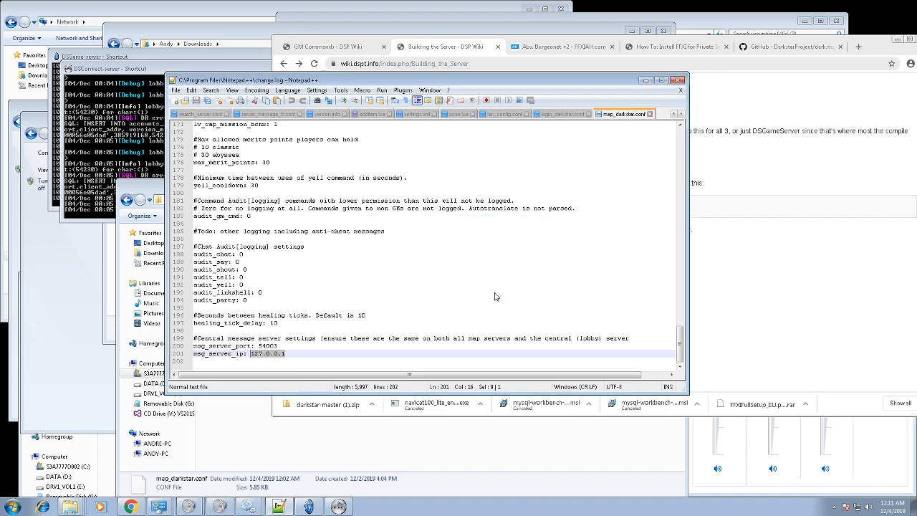
pyautogui.click(327, 440)
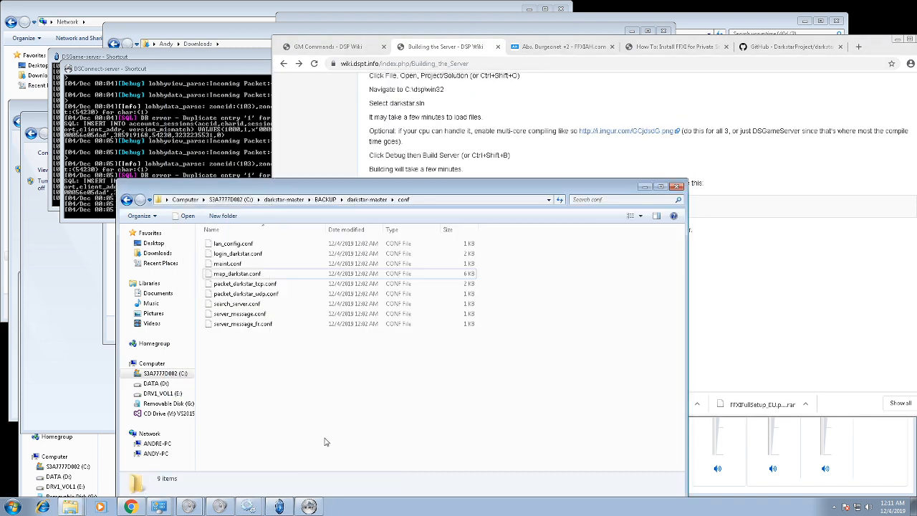
# Step: Open the sql folder of the backup's darkstar-master and go to the end of its file list
pyautogui.click(127, 199)
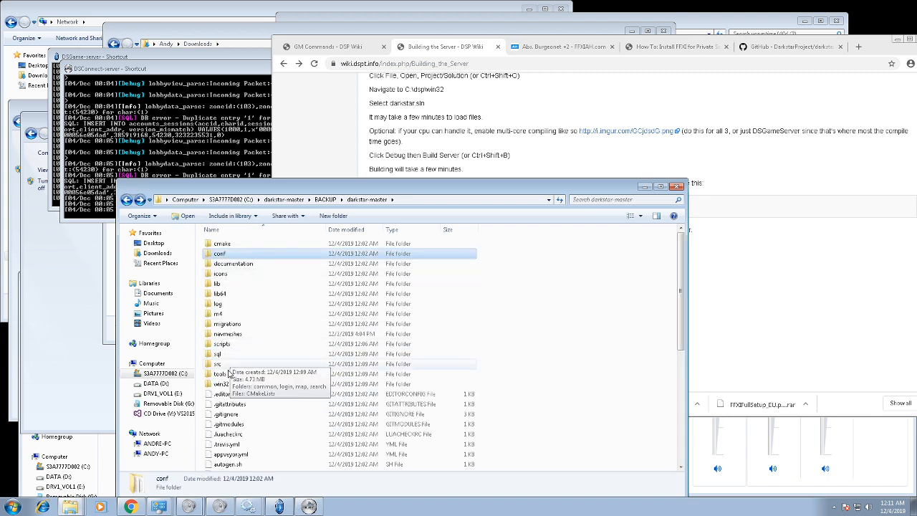
pyautogui.doubleClick(230, 357)
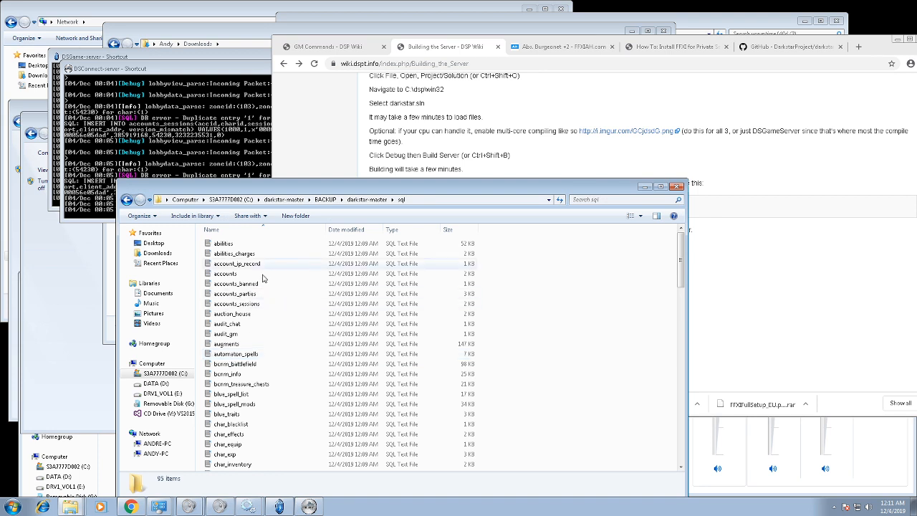
pyautogui.scroll(-6, 240, 279)
pyautogui.scroll(-18, 240, 281)
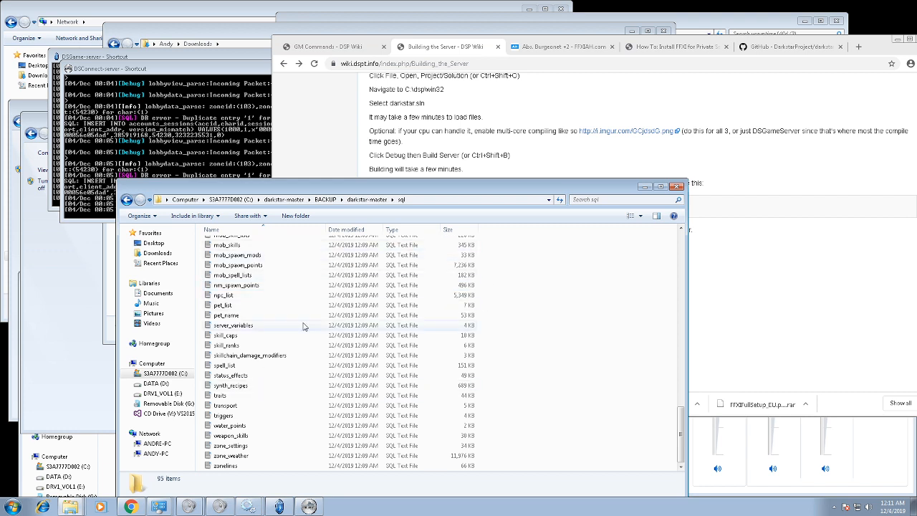
# Step: Reopen Navicat Lite and place the sql folder window beside it
pyautogui.click(11, 507)
pyautogui.click(63, 265)
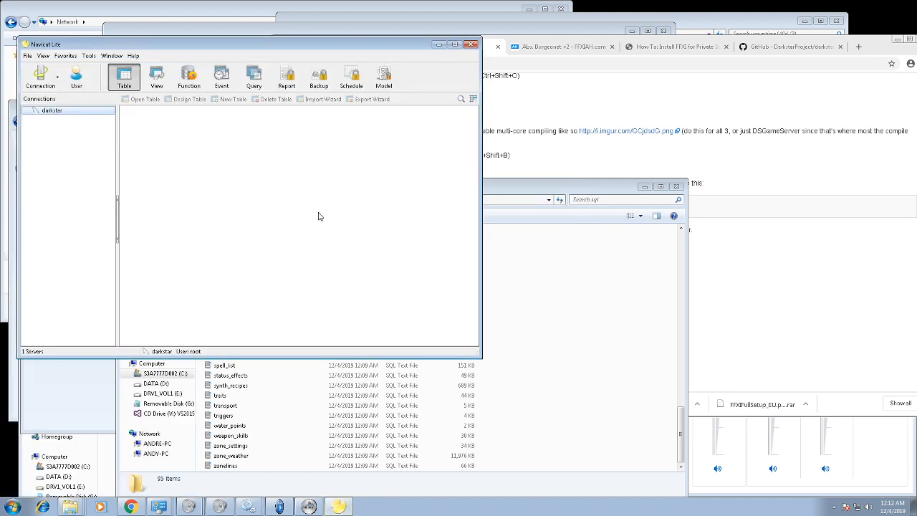
pyautogui.moveTo(499, 185); pyautogui.dragTo(735, 96)
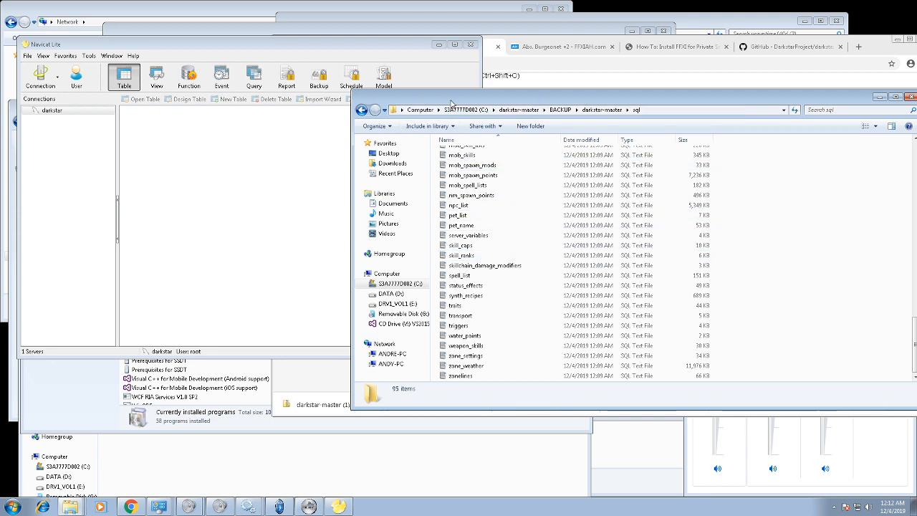
pyautogui.moveTo(456, 105); pyautogui.dragTo(589, 96)
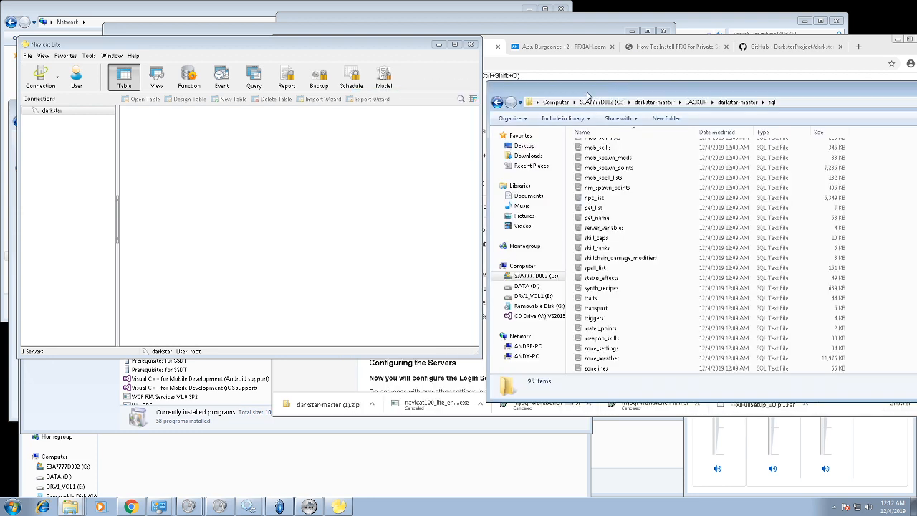
# Step: Connect to the darkstar server in Navicat Lite and show the tables of its darkstar database
pyautogui.doubleClick(56, 112)
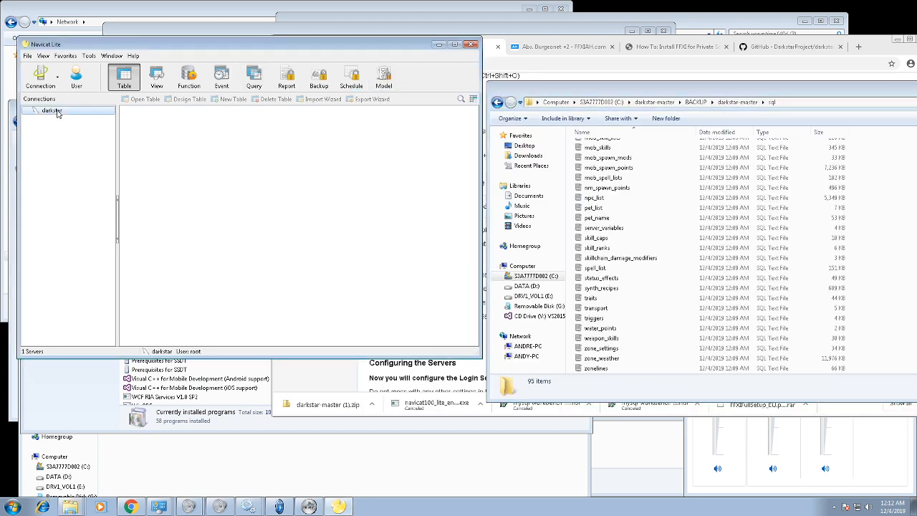
pyautogui.click(61, 119)
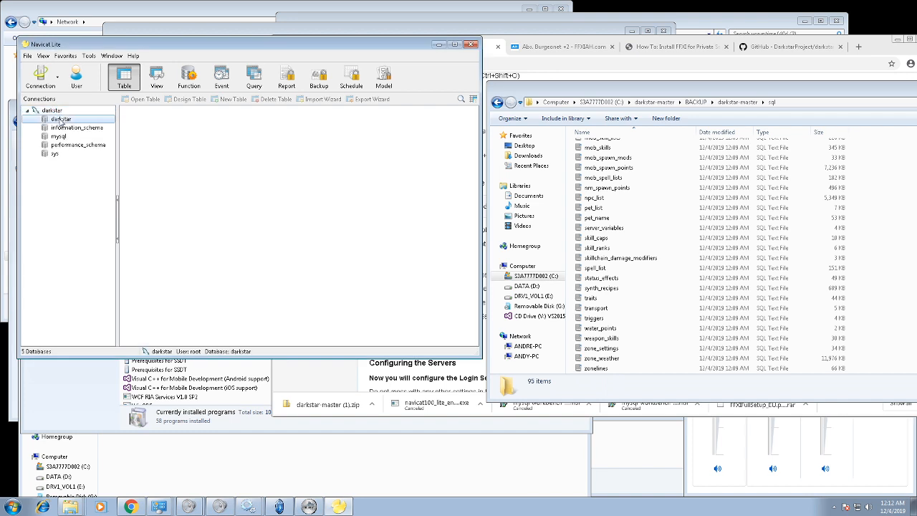
pyautogui.doubleClick(61, 119)
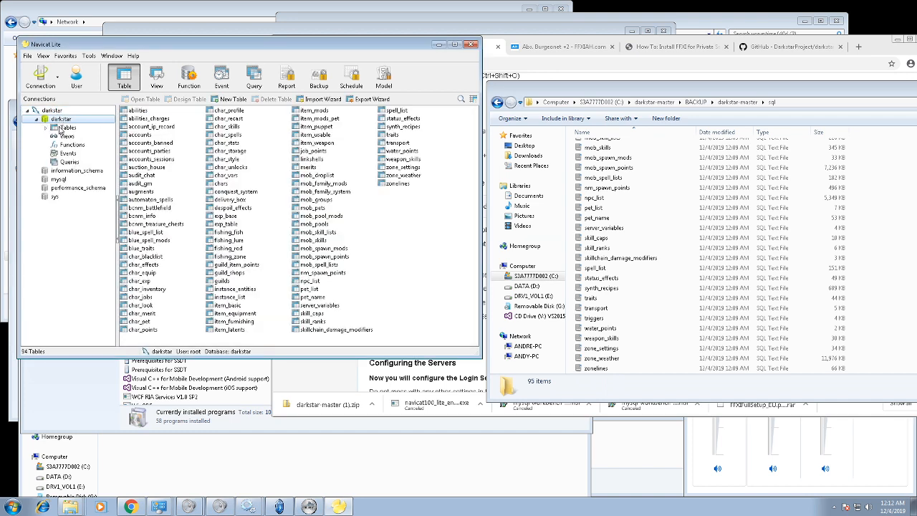
pyautogui.click(63, 130)
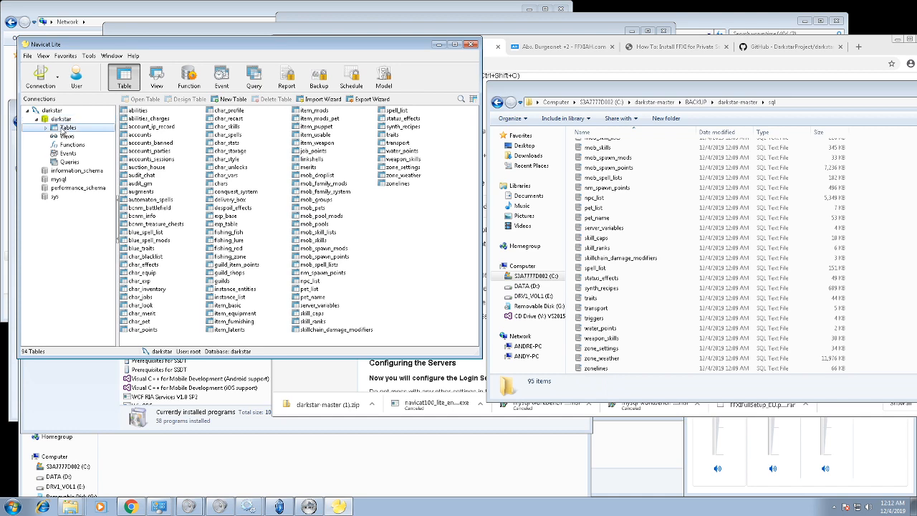
# Step: Load the mob_spawn_points SQL file into Execute SQL File for the darkstar database, view the encoding choices, and close the dialog without running it
pyautogui.click(608, 167)
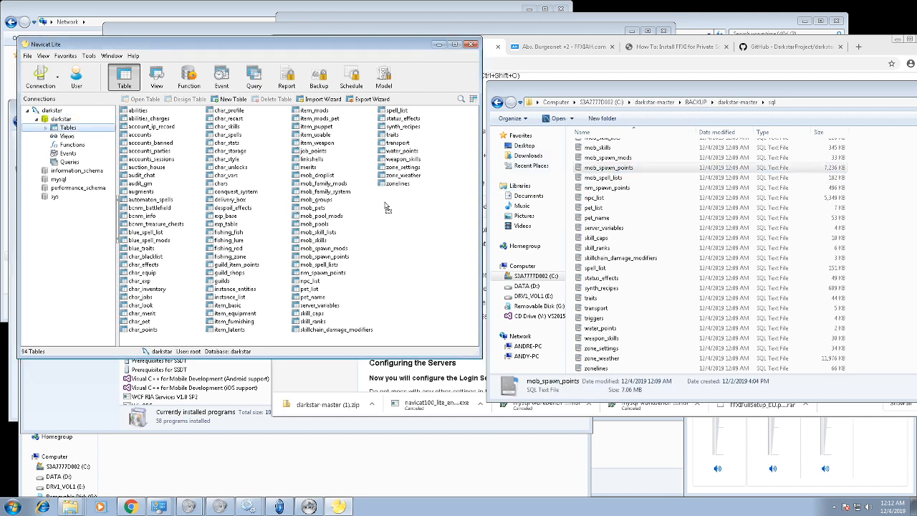
pyautogui.moveTo(386, 208); pyautogui.dragTo(381, 209)
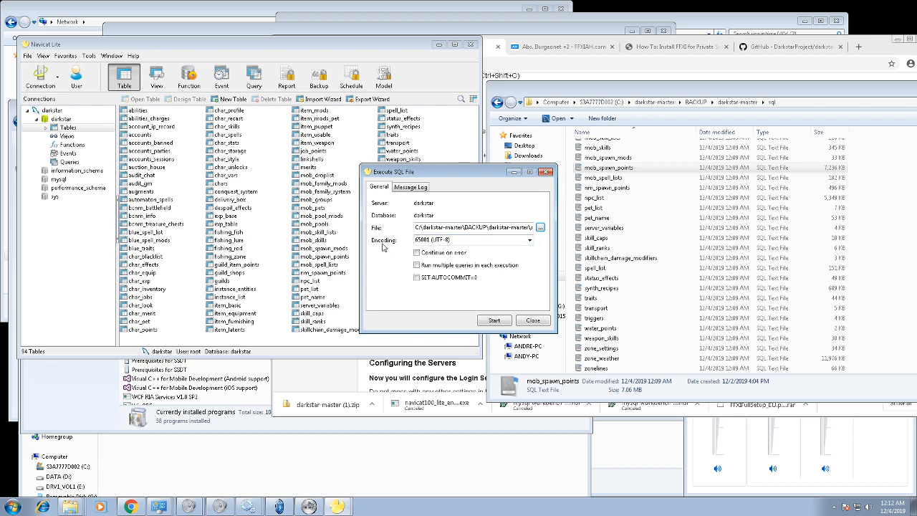
pyautogui.click(530, 240)
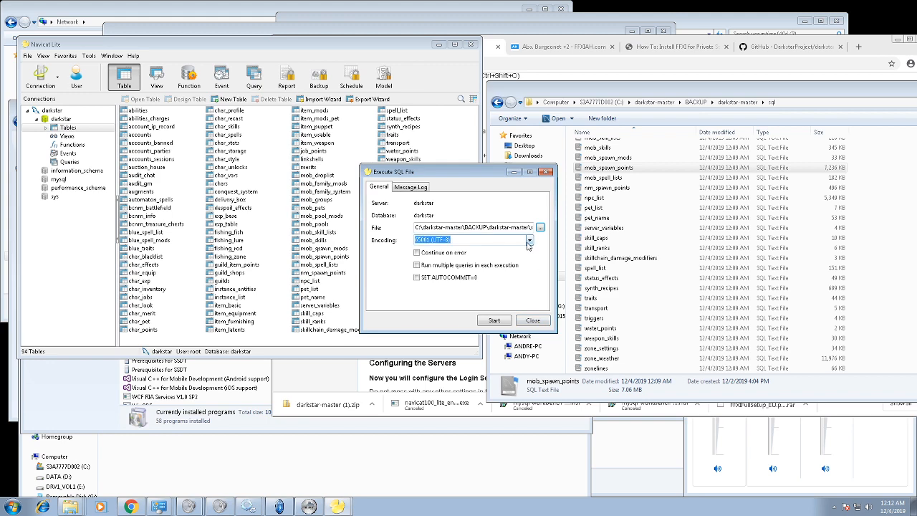
pyautogui.scroll(10, 523, 289)
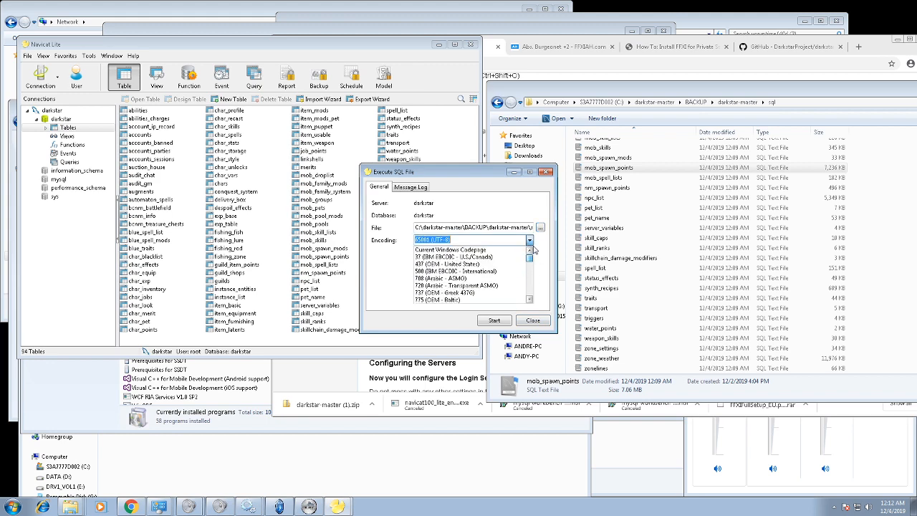
pyautogui.moveTo(528, 284); pyautogui.dragTo(531, 245)
pyautogui.click(532, 320)
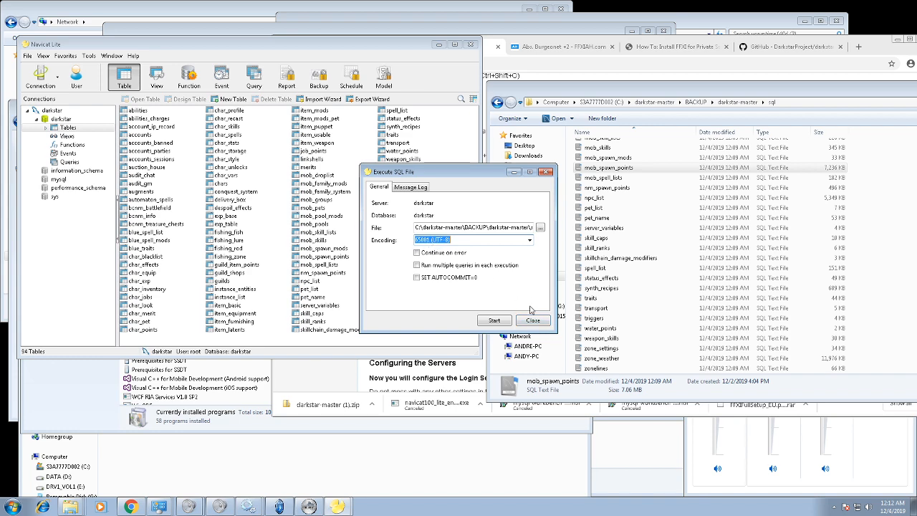
pyautogui.click(532, 322)
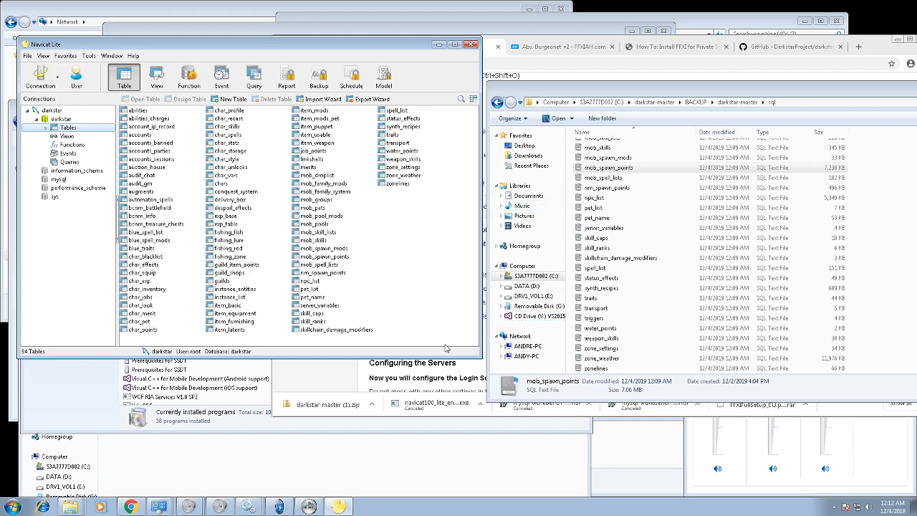
pyautogui.moveTo(464, 342); pyautogui.dragTo(129, 105)
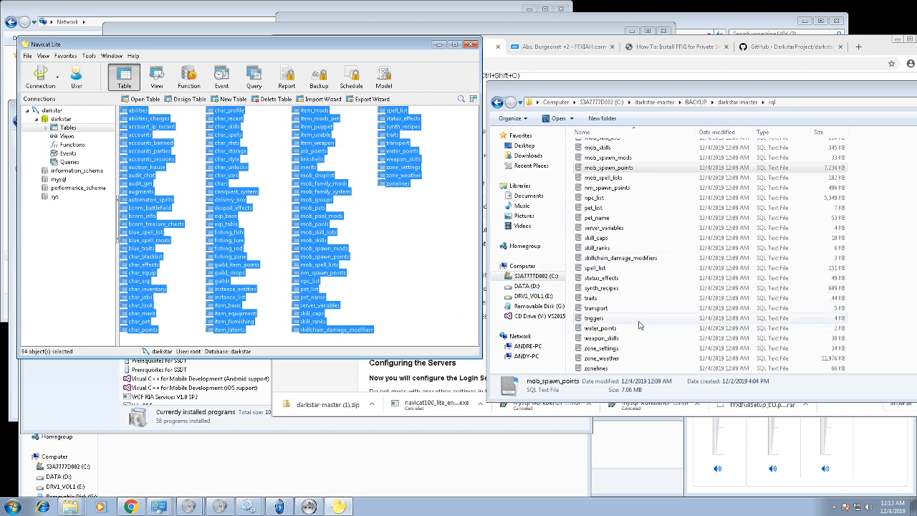
pyautogui.click(419, 295)
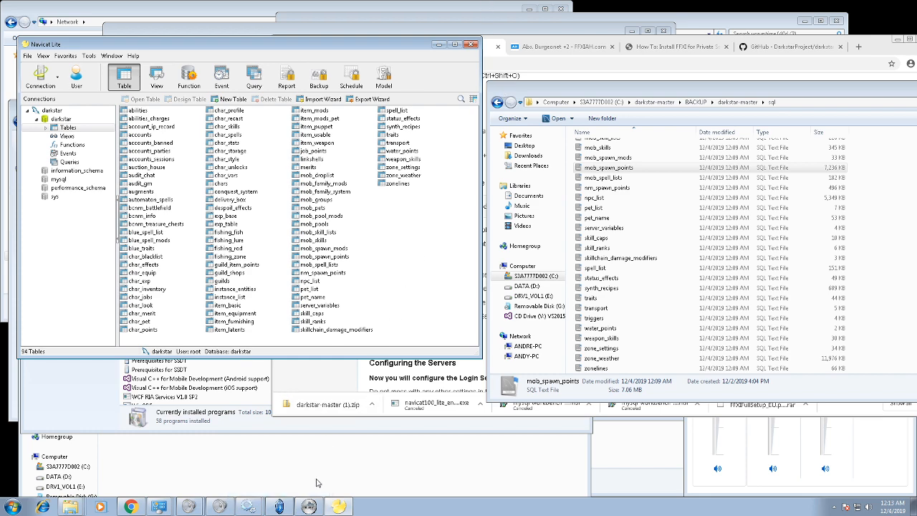
# Step: Bring up the DSConnect-server console to view its login log and put it away again
pyautogui.click(310, 505)
pyautogui.click(281, 506)
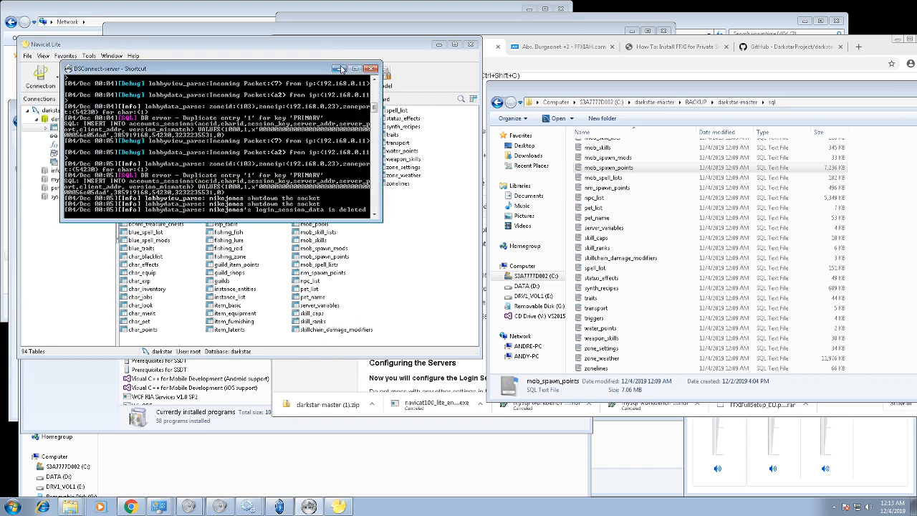
pyautogui.click(328, 58)
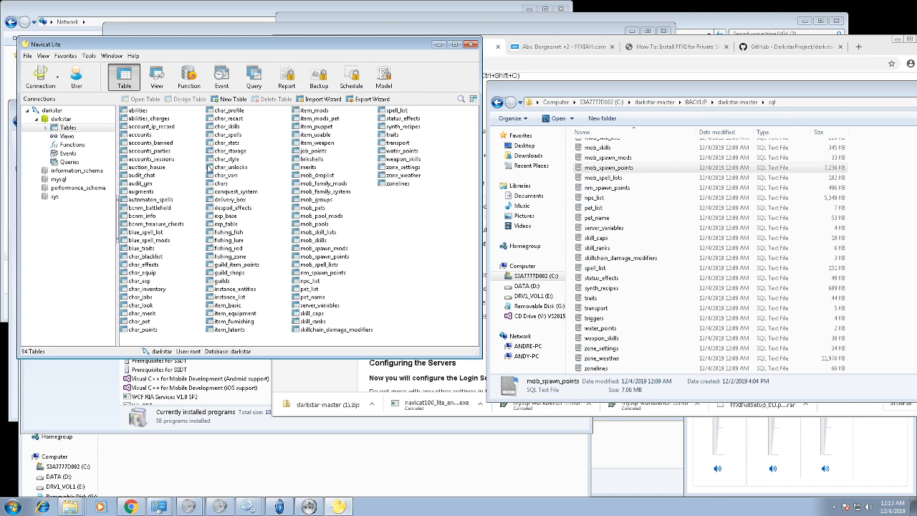
# Step: Delete the record with charid 2 from the darkstar chars table, and close the table after viewing its last columns
pyautogui.doubleClick(222, 183)
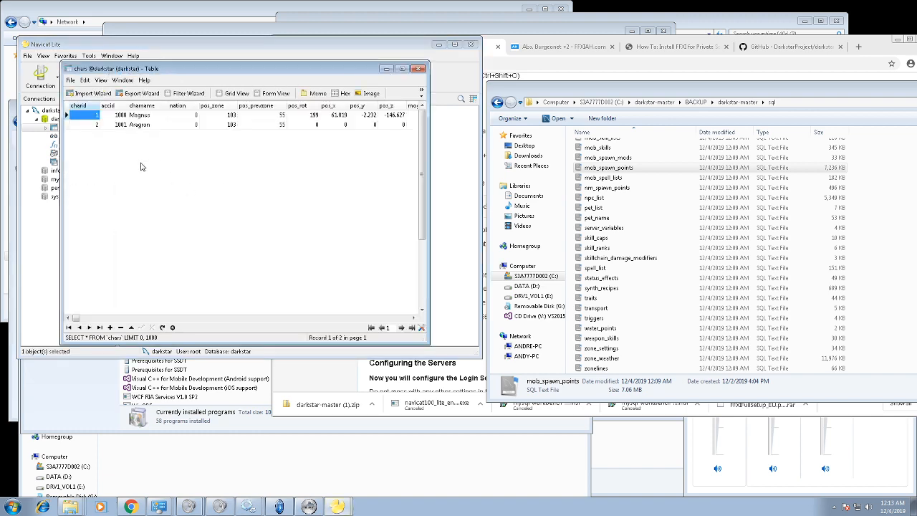
pyautogui.rightClick(69, 126)
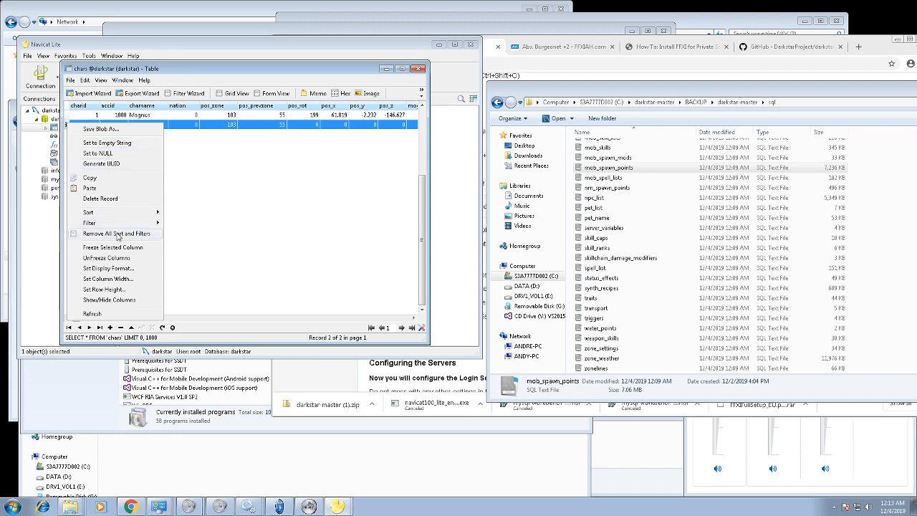
pyautogui.click(117, 198)
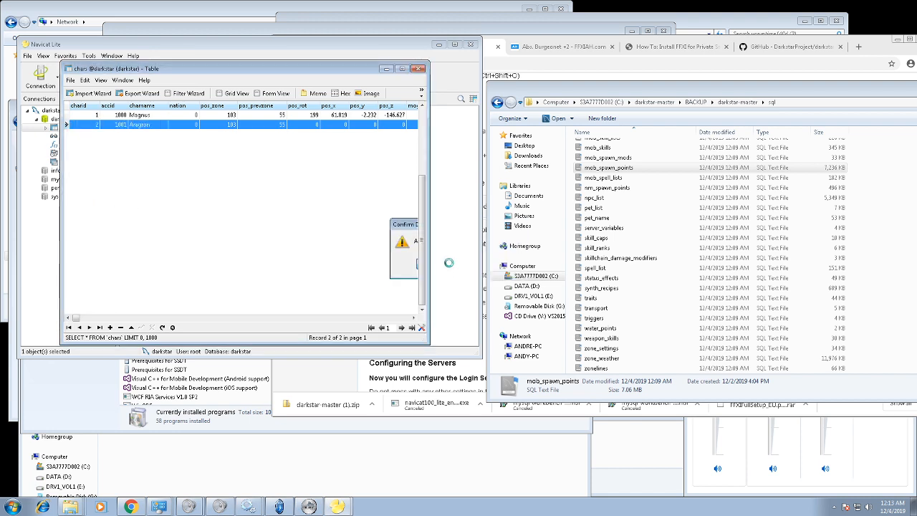
pyautogui.click(442, 264)
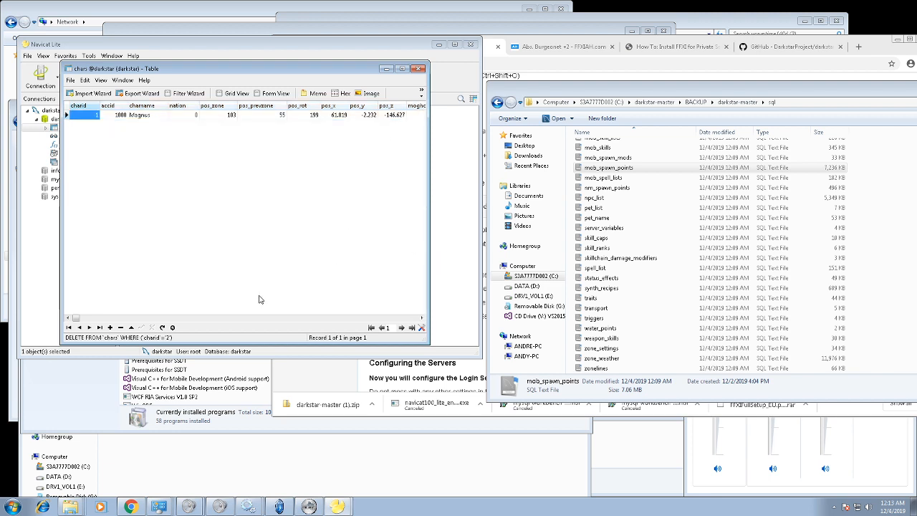
pyautogui.moveTo(77, 319); pyautogui.dragTo(422, 315)
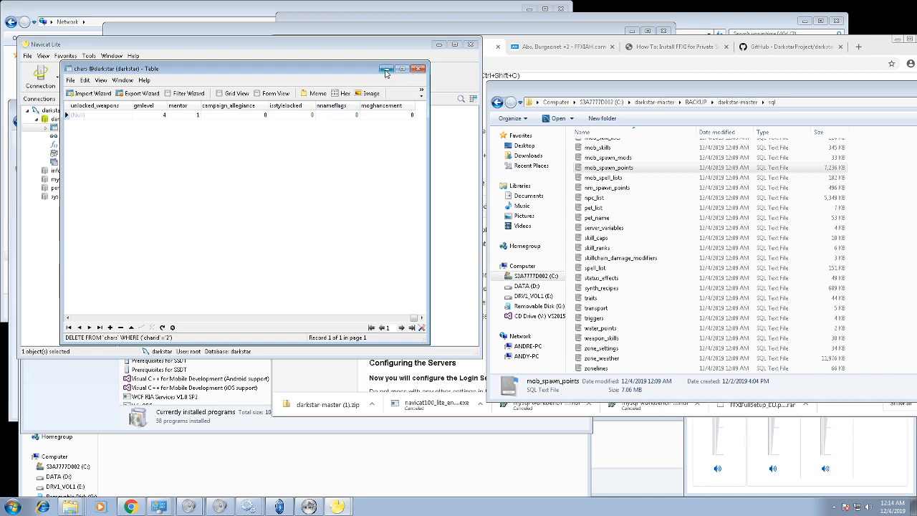
pyautogui.click(419, 68)
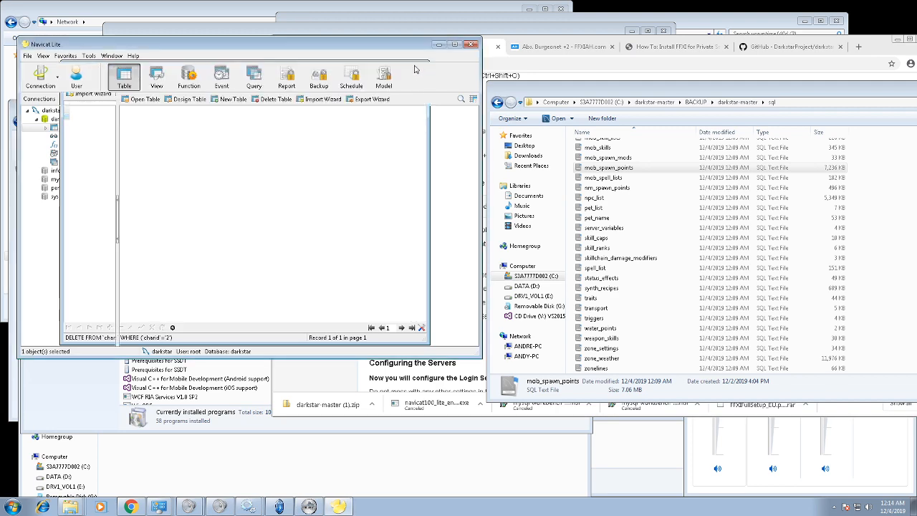
# Step: Switch to Chrome's GM Commands wiki page and open its Make My Character a GM guide
pyautogui.moveTo(400, 51); pyautogui.dragTo(397, 97)
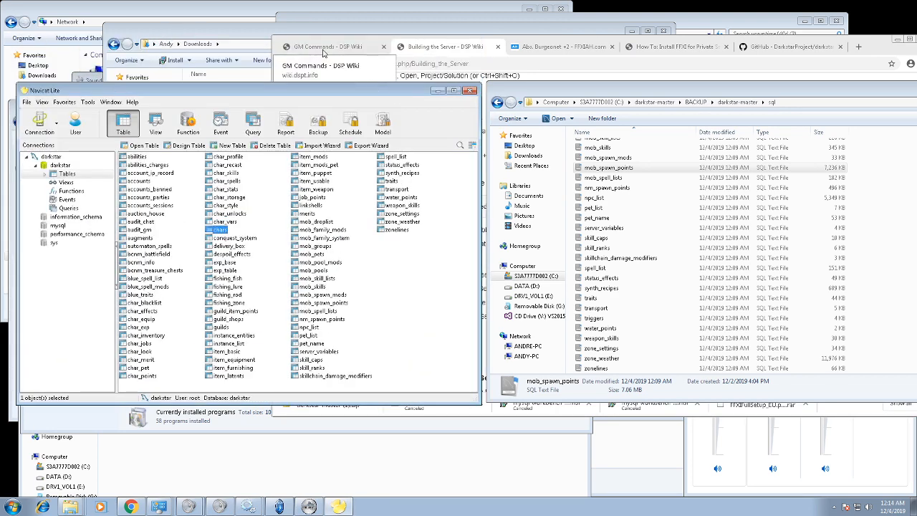
pyautogui.click(321, 63)
pyautogui.scroll(-15, 401, 266)
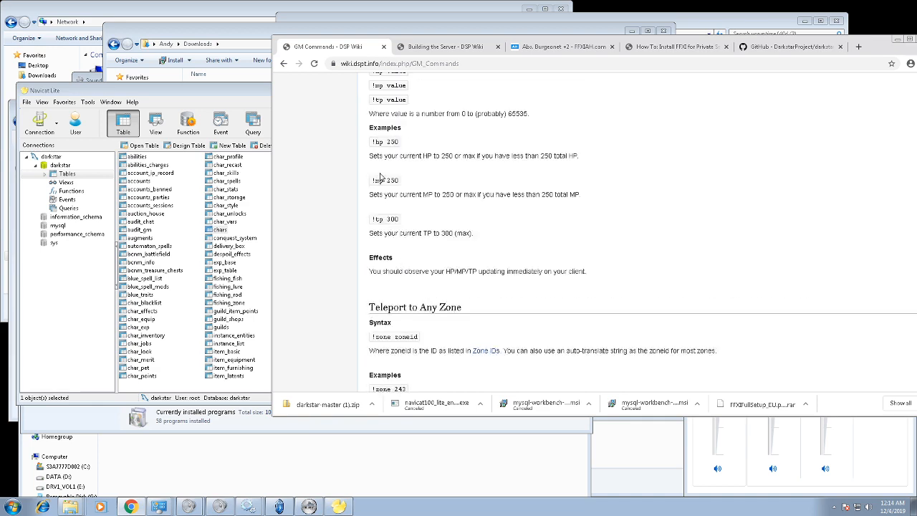
pyautogui.scroll(15, 380, 177)
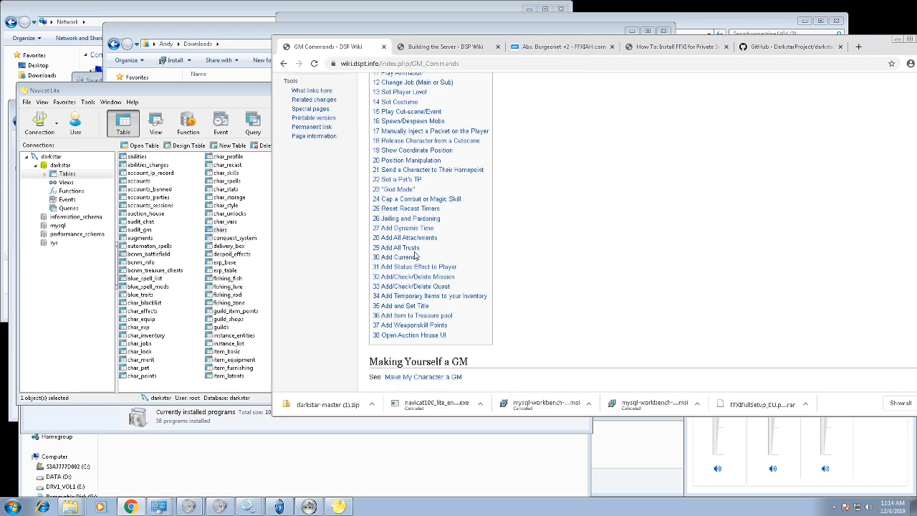
pyautogui.scroll(-2, 414, 255)
pyautogui.click(413, 234)
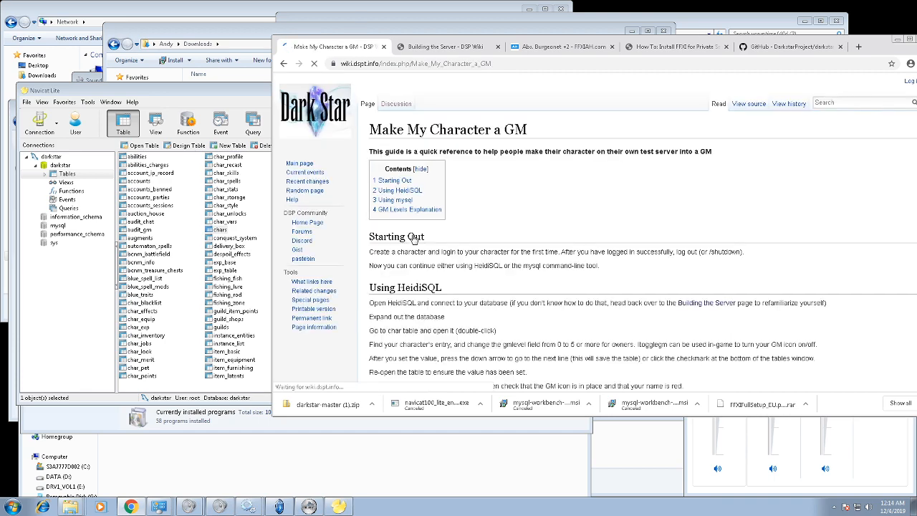
# Step: Read through the guide's HeidiSQL and mysql instructions for setting gmlevel and its GM Levels Explanation
pyautogui.scroll(-3, 403, 263)
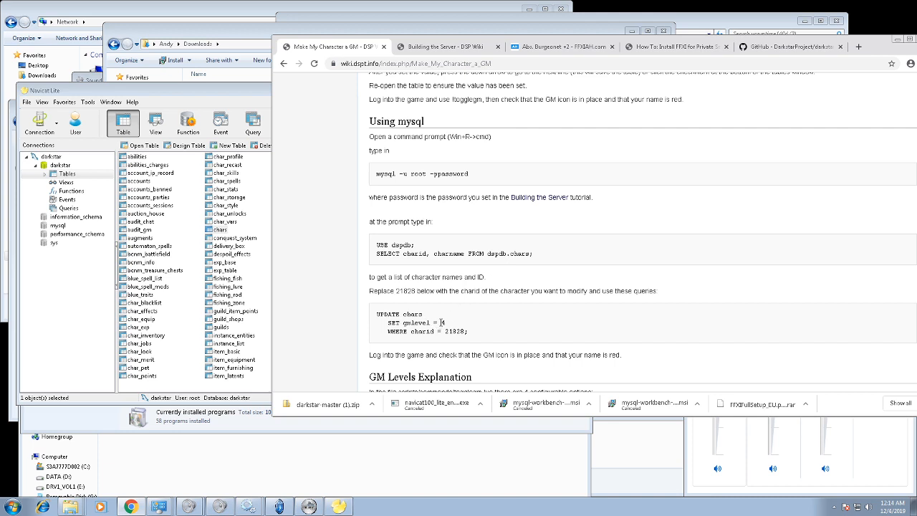
pyautogui.scroll(-1, 441, 322)
pyautogui.scroll(-1, 440, 321)
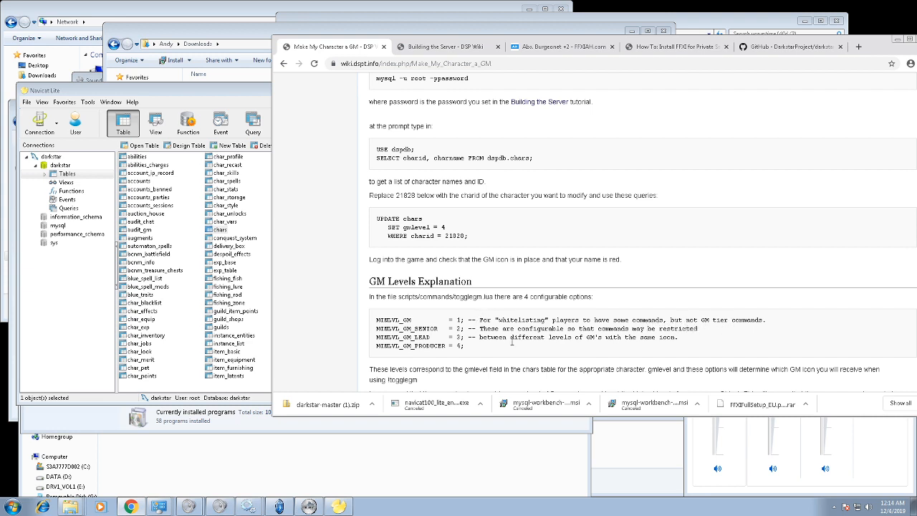
pyautogui.scroll(-2, 451, 331)
pyautogui.scroll(5, 452, 331)
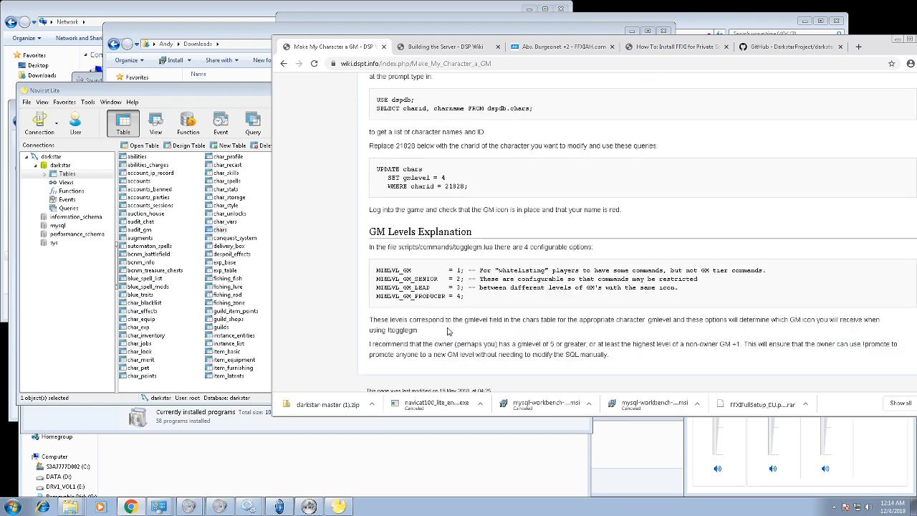
pyautogui.scroll(3, 451, 331)
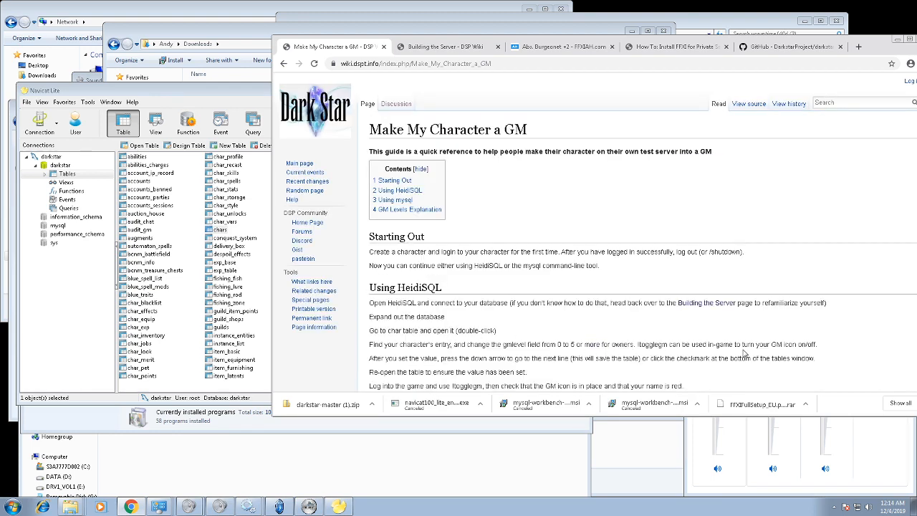
# Step: Return to the GM Commands page and review the movement speed, HP/MP/TP and zone teleport commands
pyautogui.click(283, 63)
pyautogui.scroll(-2, 433, 306)
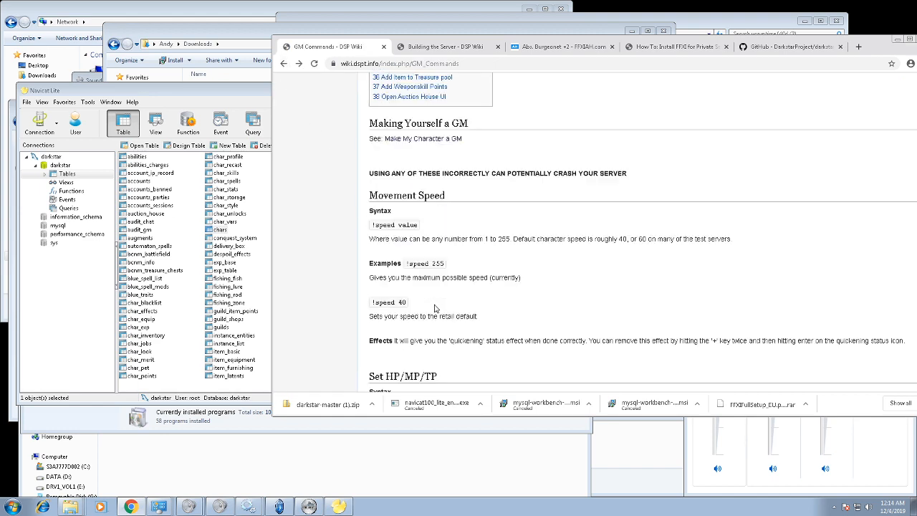
pyautogui.scroll(-6, 458, 321)
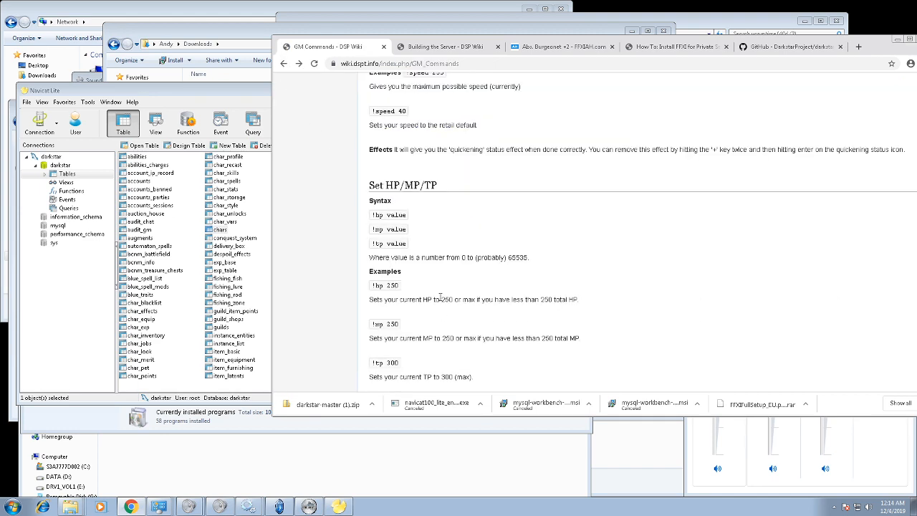
pyautogui.scroll(-3, 405, 259)
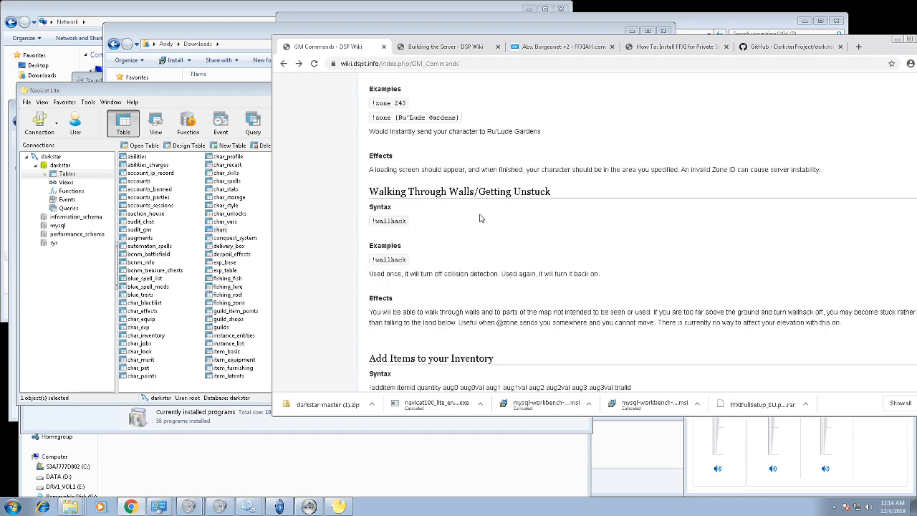
pyautogui.scroll(3, 481, 220)
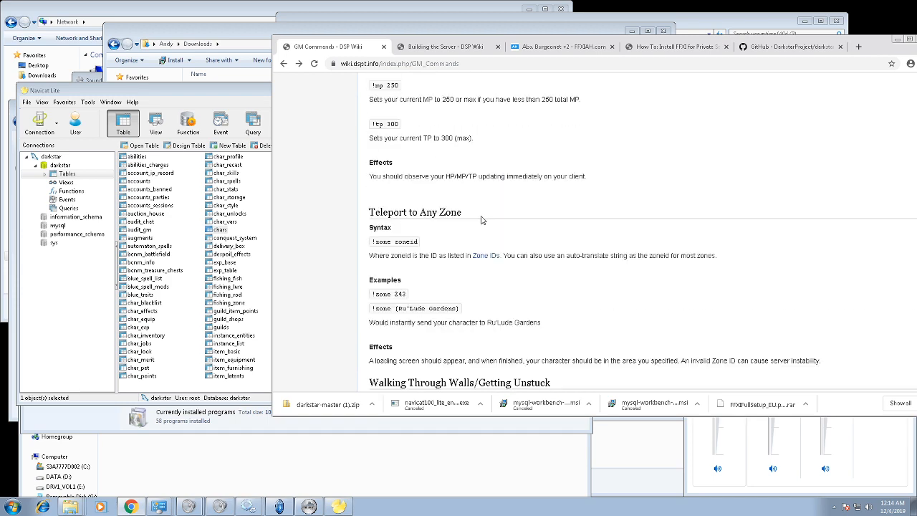
# Step: Open the Zone IDs table from the teleport section, look through it, and return to the GM Commands page
pyautogui.click(486, 256)
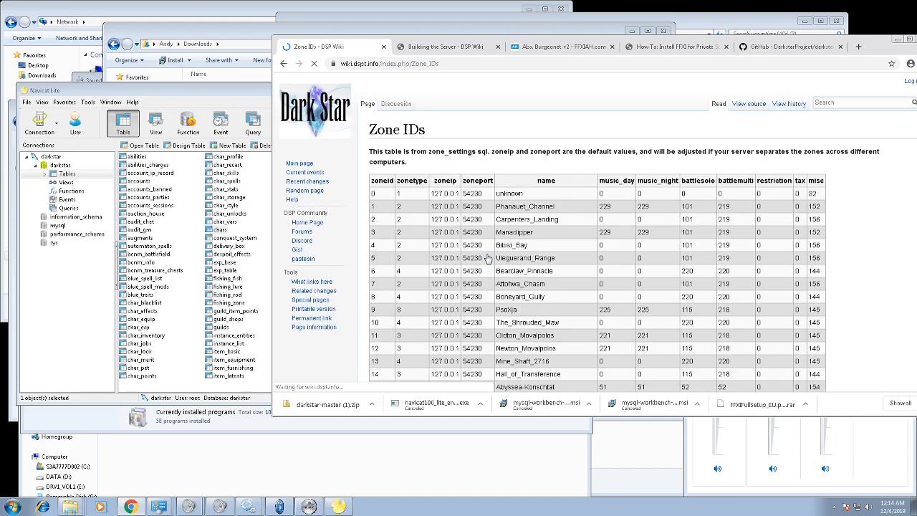
pyautogui.scroll(-5, 487, 258)
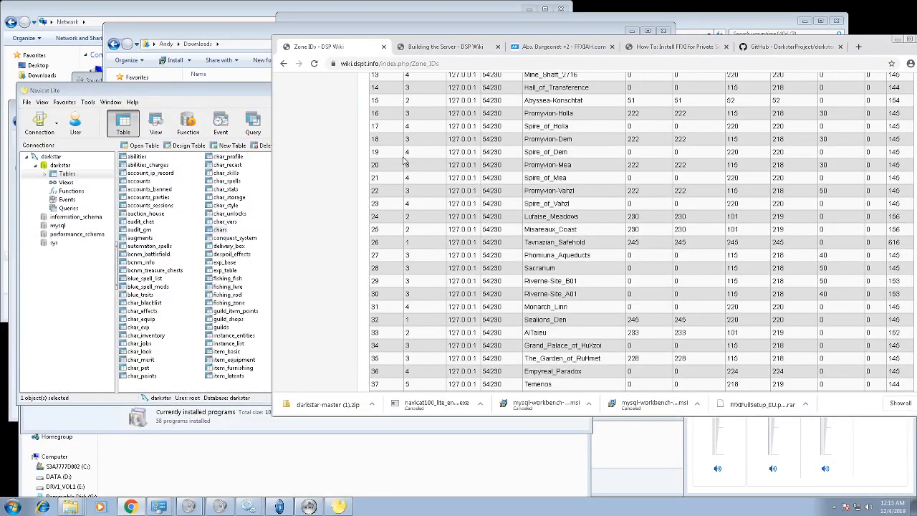
pyautogui.scroll(-3, 402, 164)
pyautogui.click(283, 64)
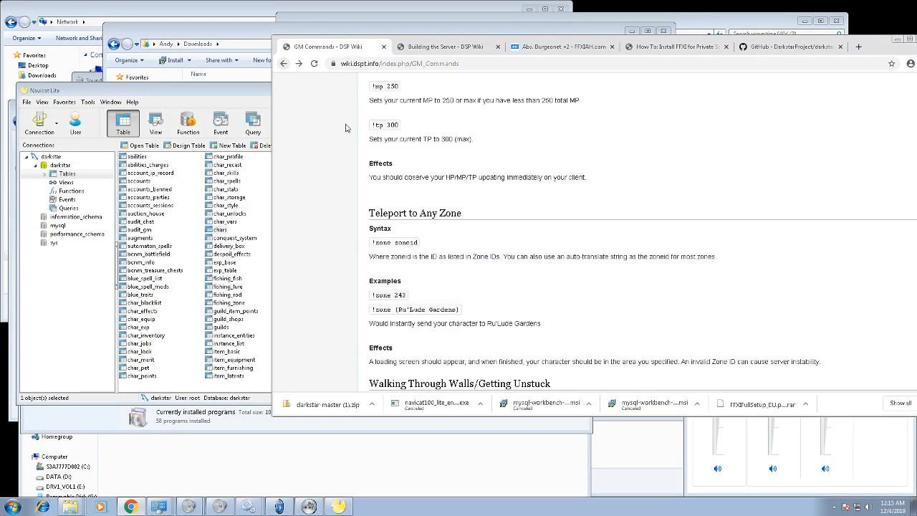
# Step: Review the GM commands for walking through walls, adding inventory items and adding spells
pyautogui.scroll(-4, 543, 318)
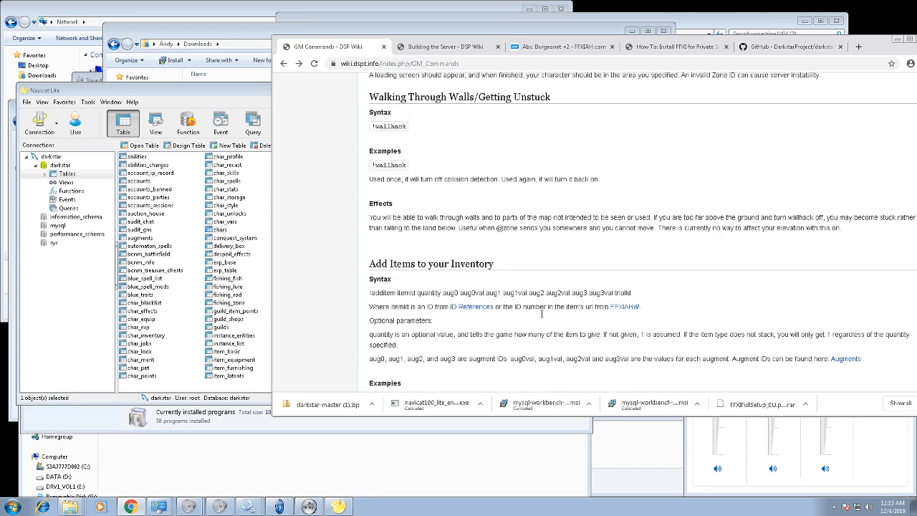
pyautogui.scroll(-1, 540, 303)
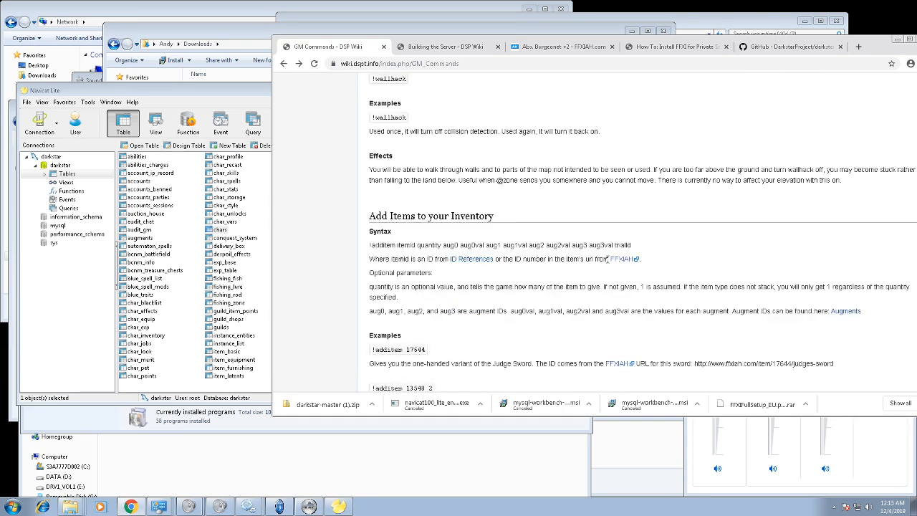
pyautogui.scroll(-10, 514, 322)
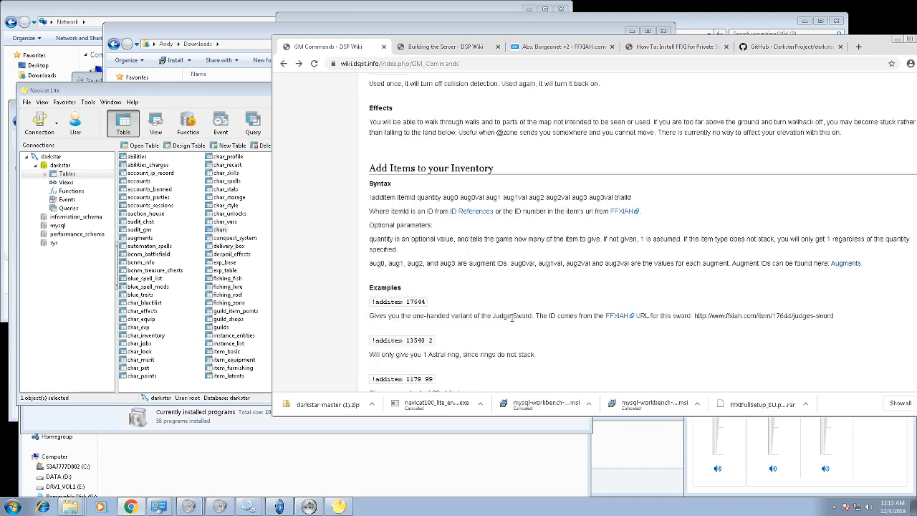
pyautogui.scroll(-6, 485, 323)
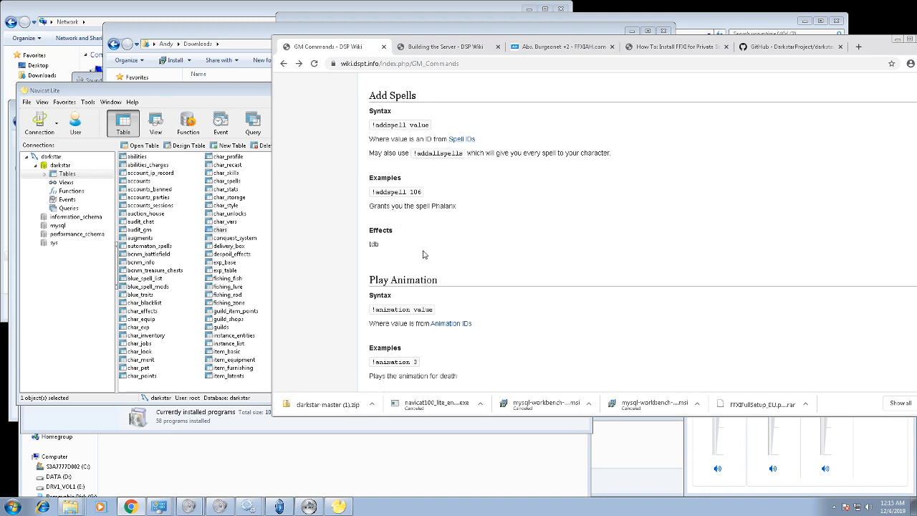
# Step: Review the GM commands for playing animations and changing the main or sub job
pyautogui.scroll(-1, 477, 297)
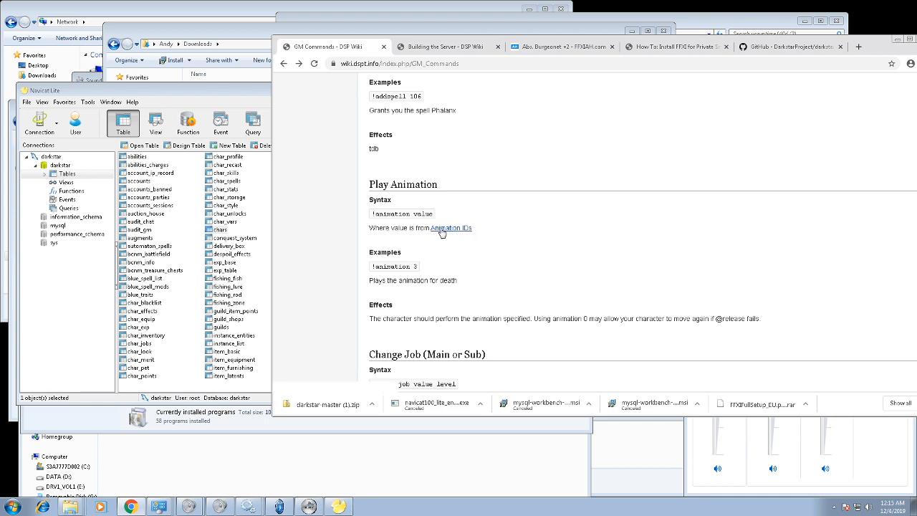
pyautogui.scroll(-2, 472, 229)
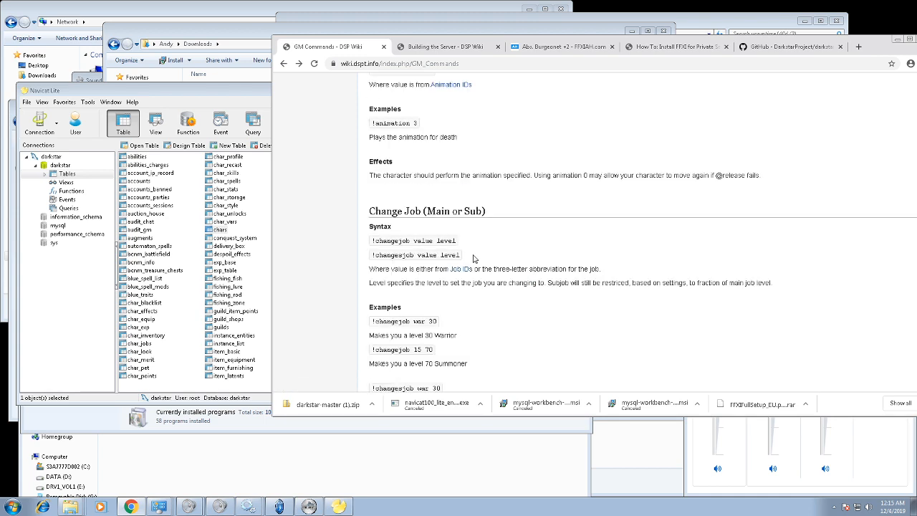
pyautogui.scroll(-1, 473, 258)
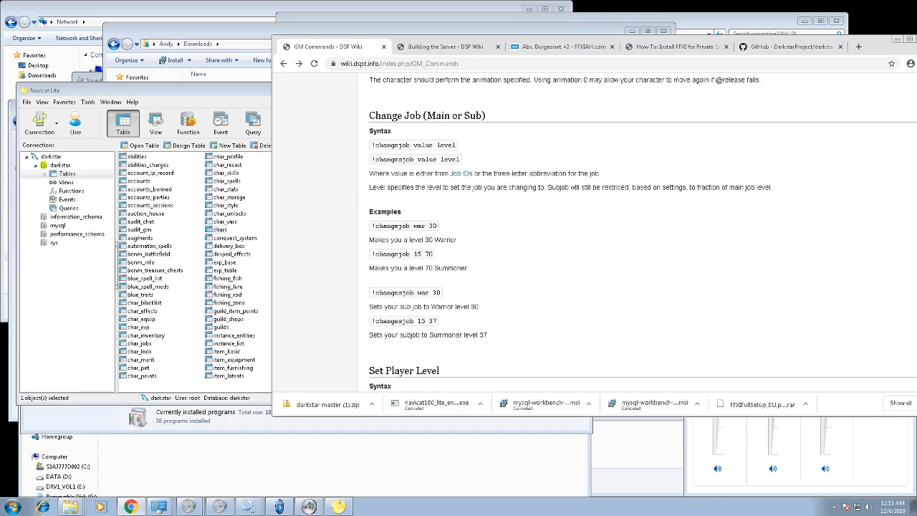
pyautogui.moveTo(291, 510)
# Step: Look through the open browser pages and bring up the Configuring the Servers section of the Building the Server guide
pyautogui.moveTo(883, 43); pyautogui.dragTo(755, 89)
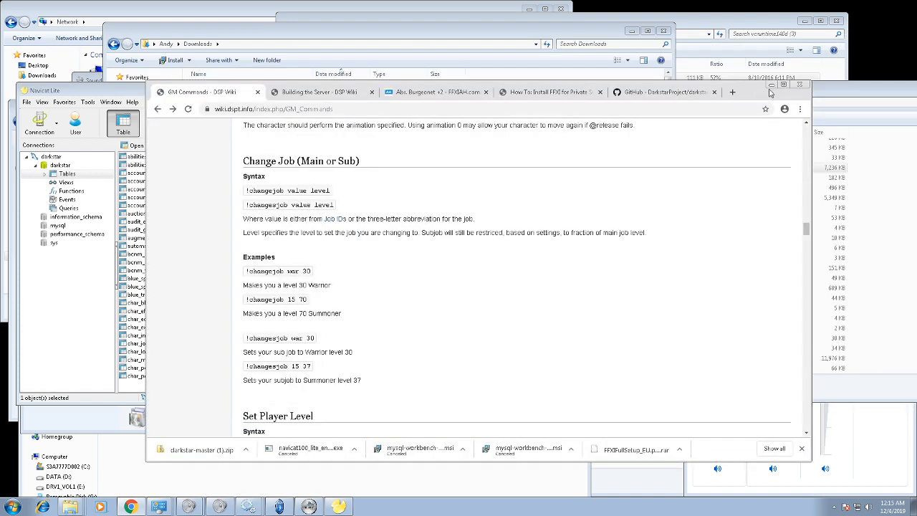
pyautogui.click(544, 93)
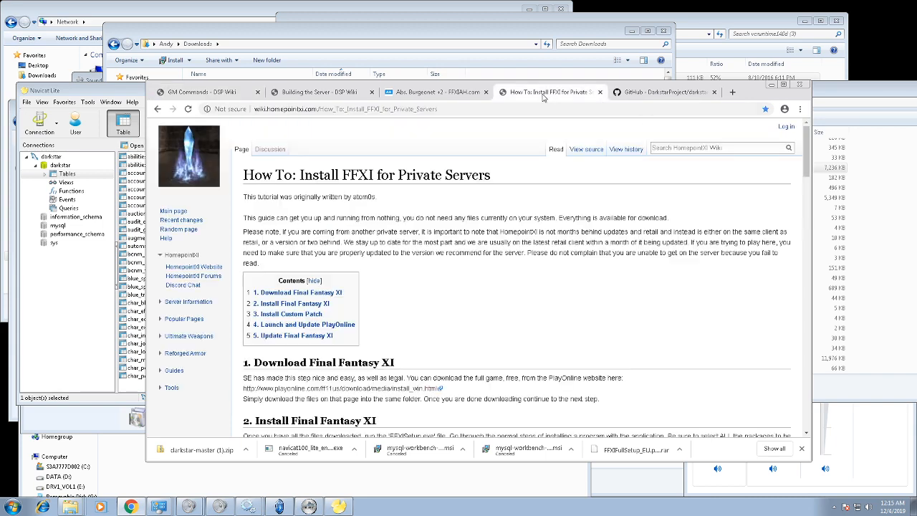
pyautogui.click(453, 92)
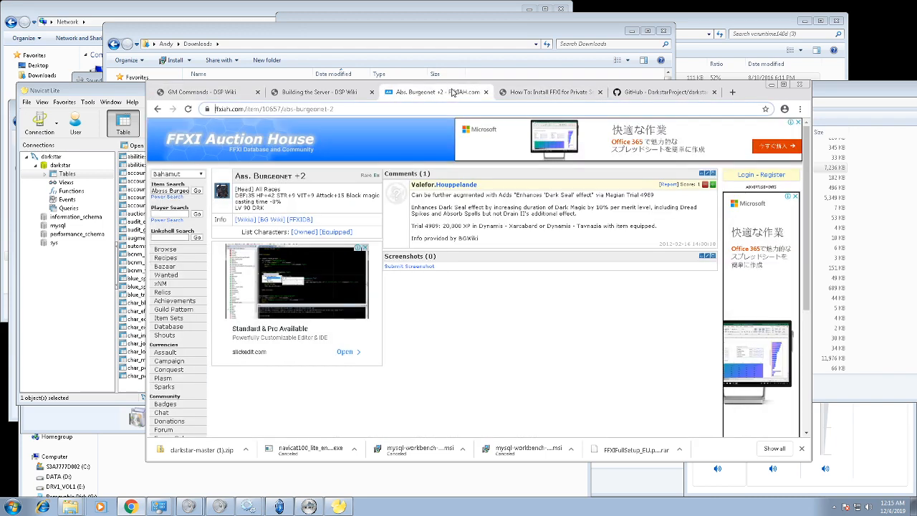
pyautogui.click(312, 93)
pyautogui.click(225, 94)
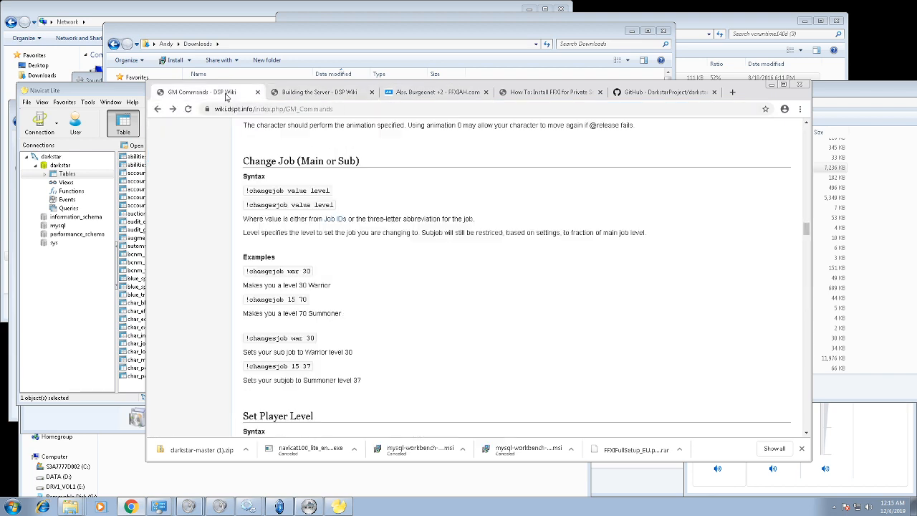
pyautogui.click(313, 94)
pyautogui.scroll(-3, 337, 275)
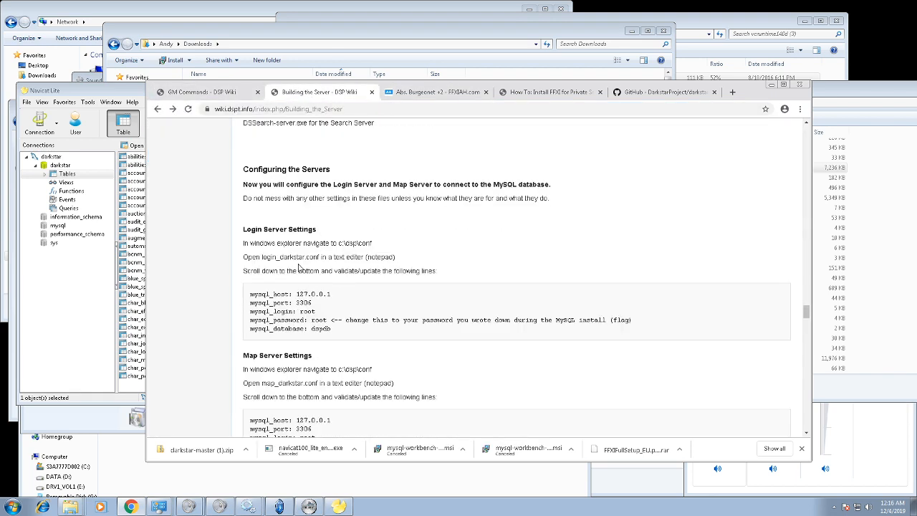
pyautogui.scroll(1, 323, 265)
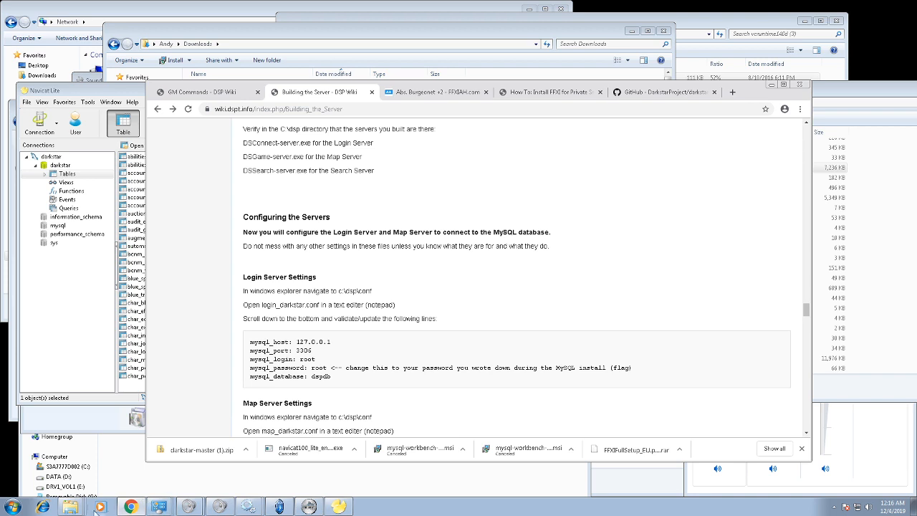
# Step: Open the darkstar Visual Studio solution from the win32 folder inside darkstar-master (1)
pyautogui.rightClick(71, 508)
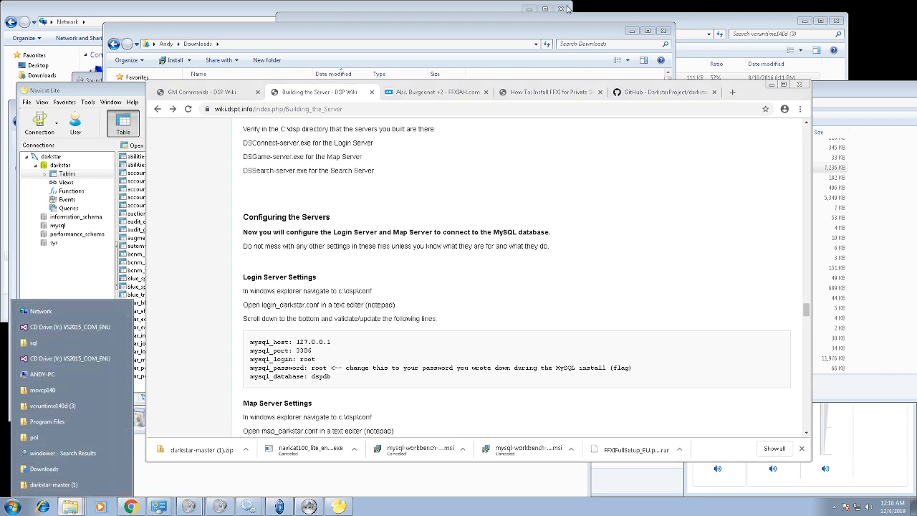
pyautogui.click(54, 484)
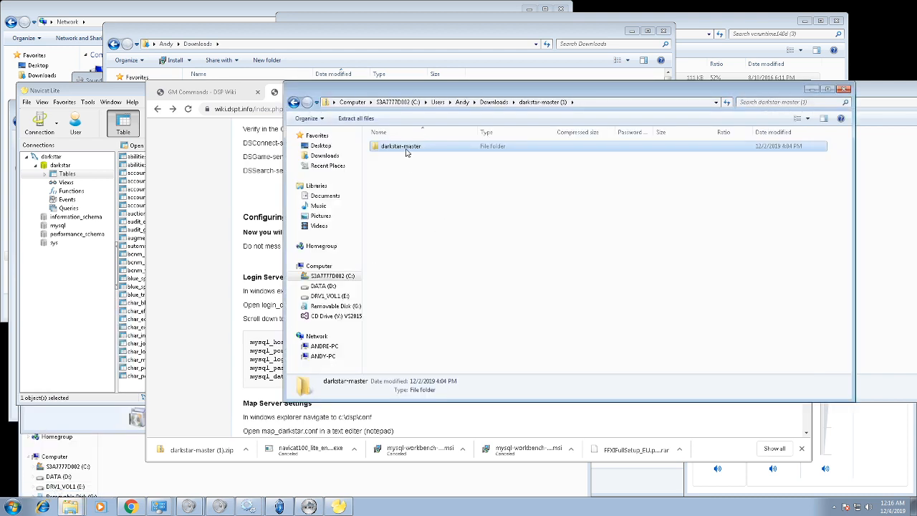
pyautogui.doubleClick(406, 147)
pyautogui.press('w')
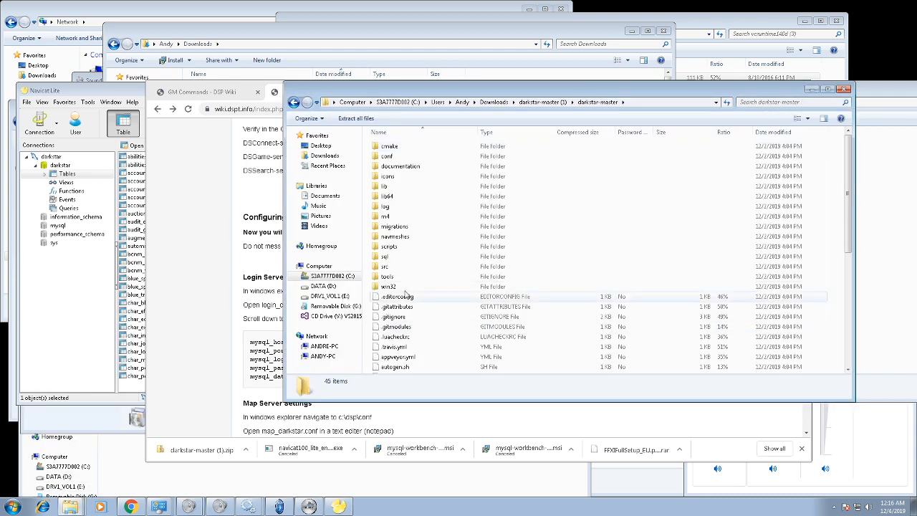
pyautogui.press('Return')
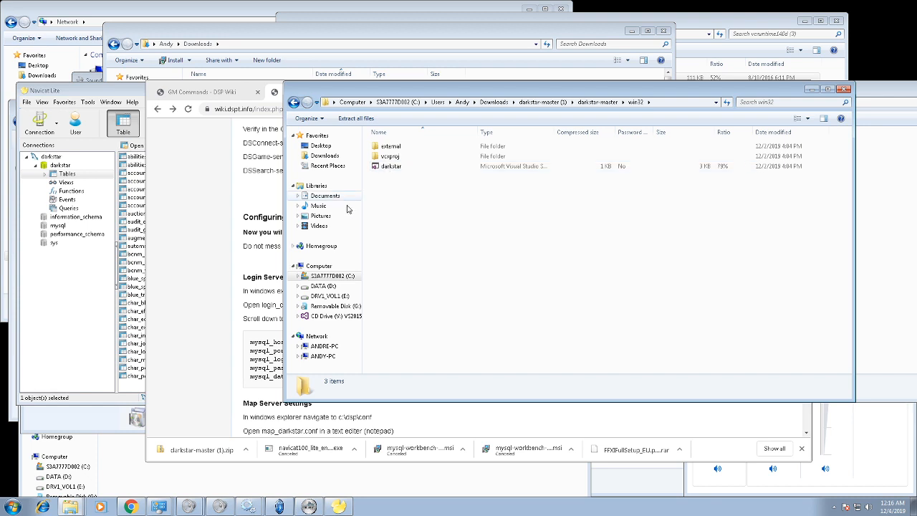
pyautogui.click(391, 169)
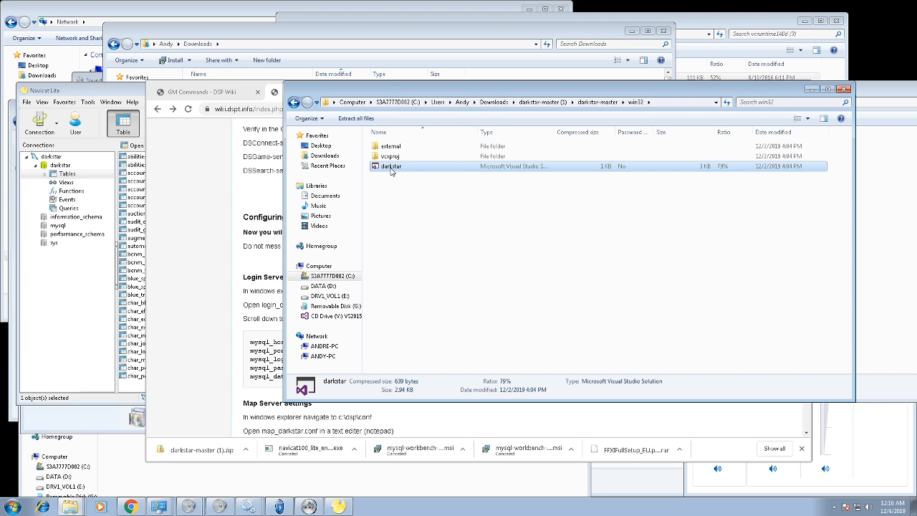
pyautogui.doubleClick(391, 167)
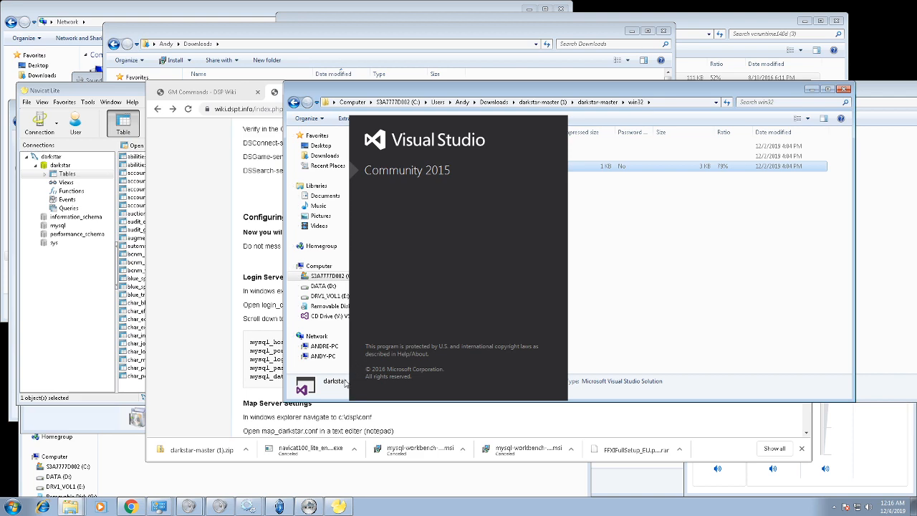
# Step: Return to the Building the Server guide and read its Login, Map and Search Server Settings
pyautogui.click(374, 426)
pyautogui.scroll(-2, 374, 425)
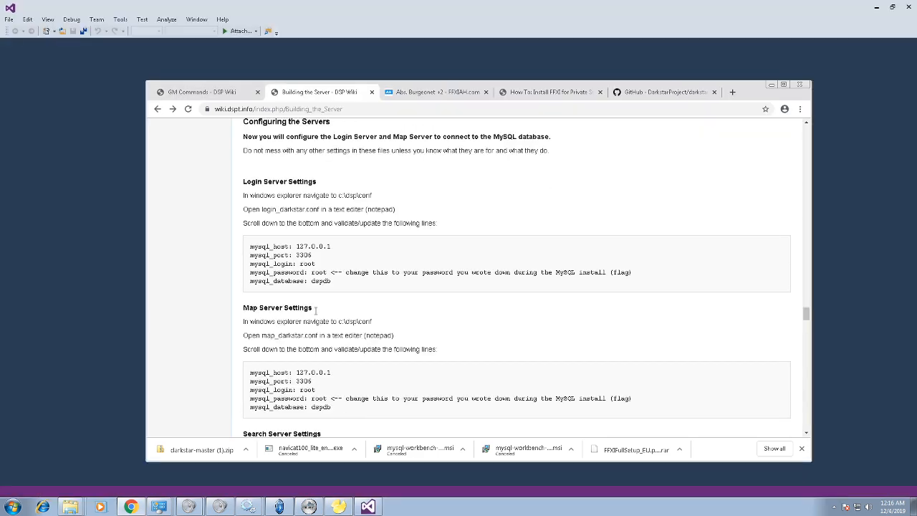
pyautogui.scroll(-3, 310, 358)
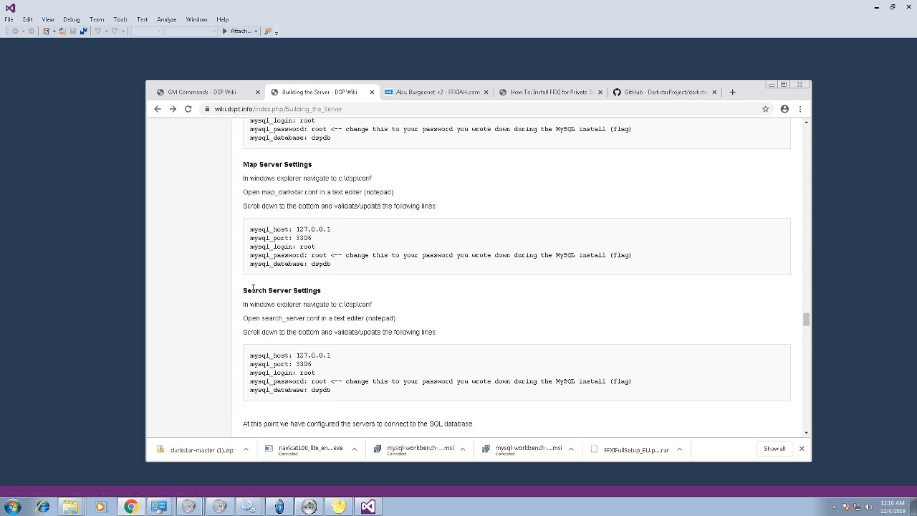
pyautogui.scroll(-1, 316, 330)
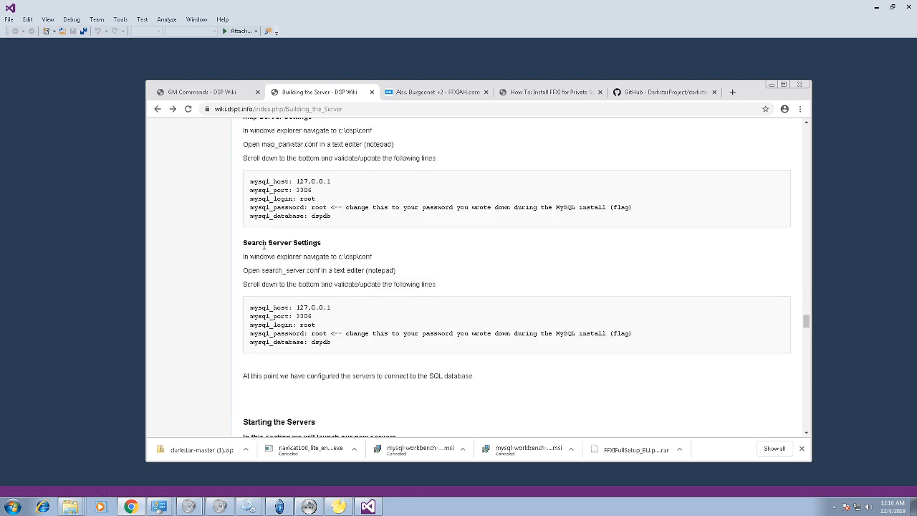
pyautogui.scroll(2, 301, 245)
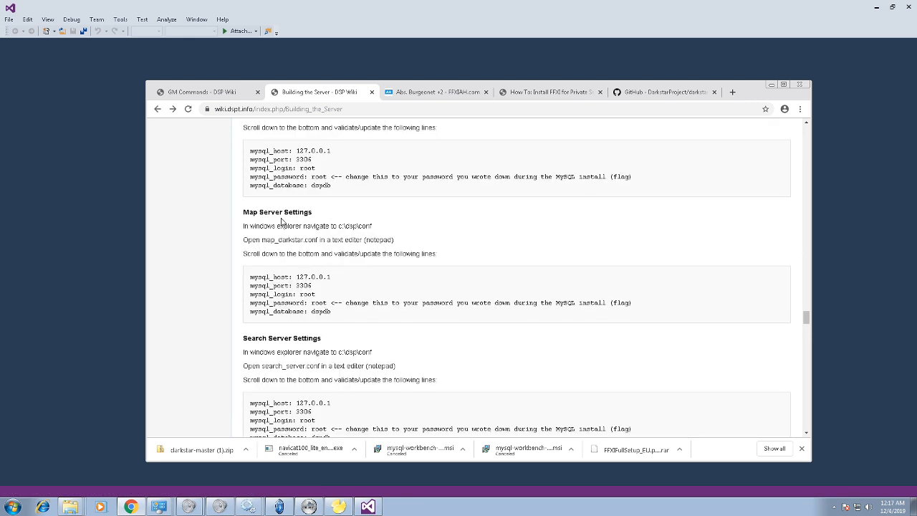
pyautogui.moveTo(249, 213); pyautogui.dragTo(313, 214)
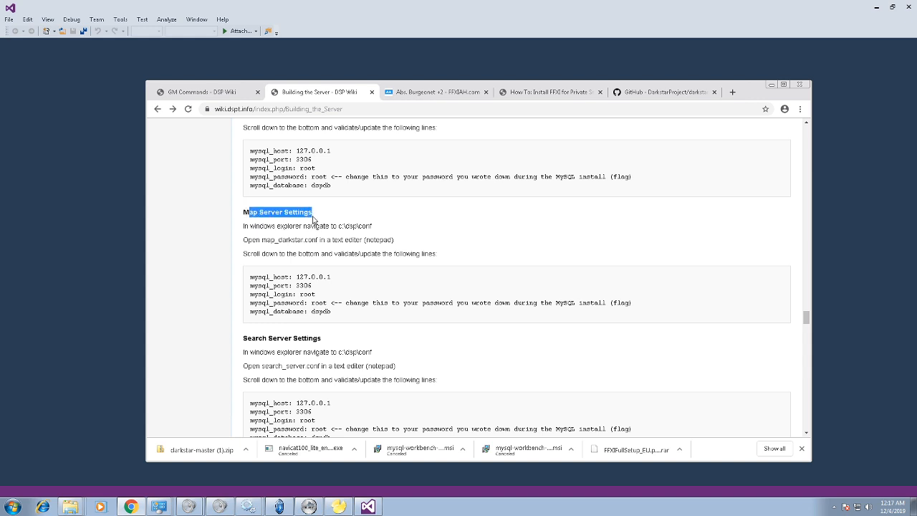
pyautogui.scroll(2, 318, 238)
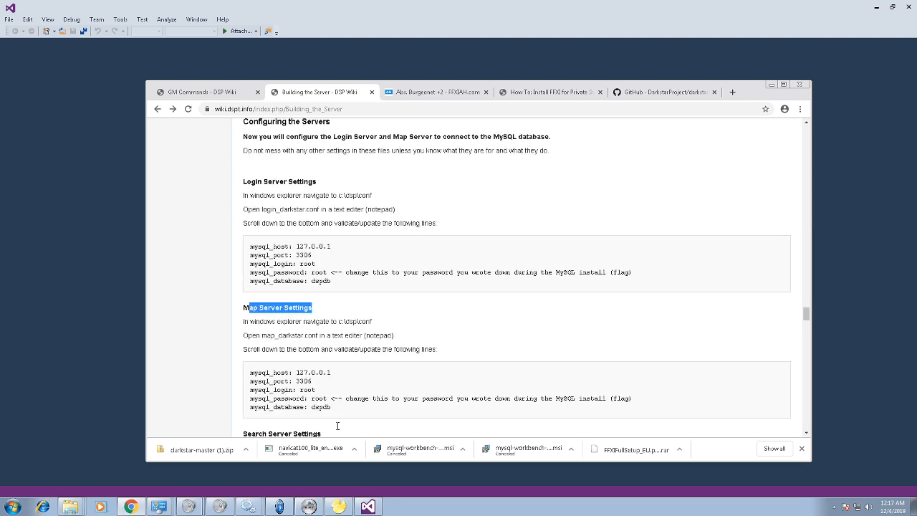
pyautogui.click(309, 507)
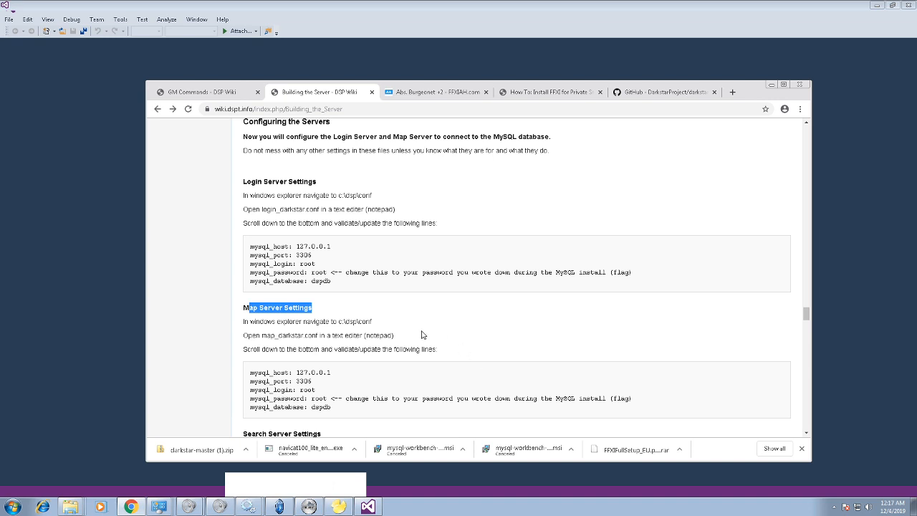
pyautogui.scroll(-1, 427, 347)
pyautogui.scroll(-1, 427, 347)
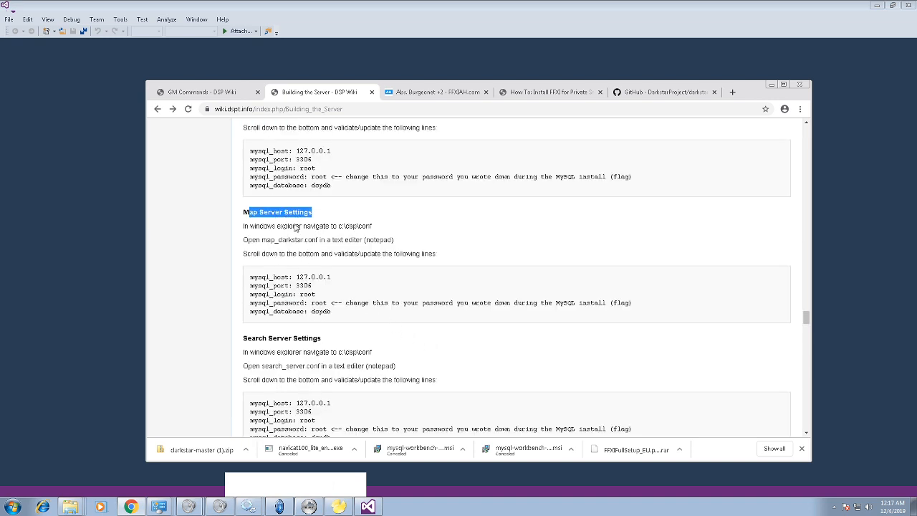
pyautogui.scroll(-1, 299, 222)
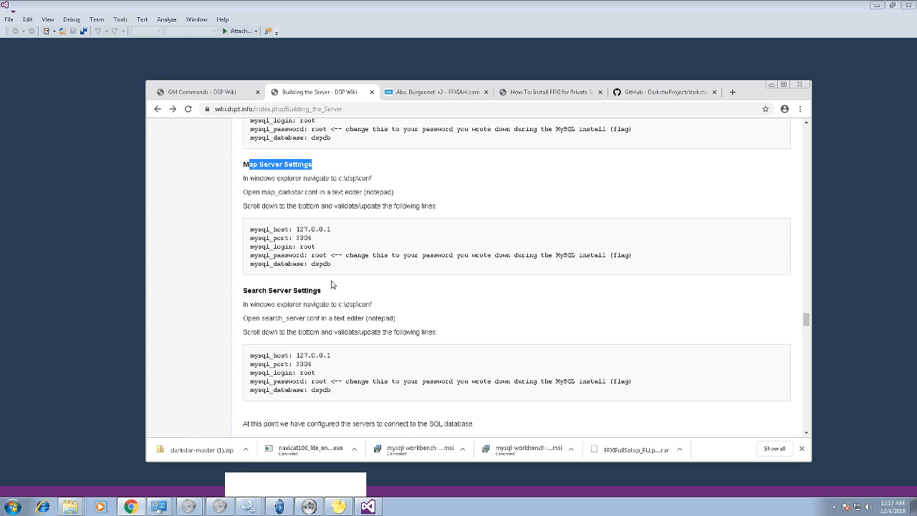
pyautogui.scroll(-1, 294, 323)
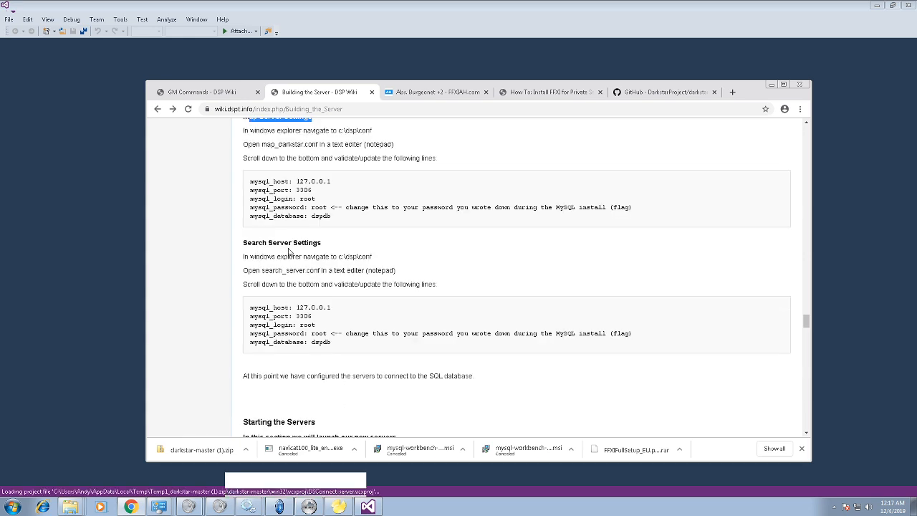
# Step: Read the guide's sections on starting the servers and forwarding TCP and UDP ports
pyautogui.scroll(-2, 331, 303)
pyautogui.scroll(-2, 331, 302)
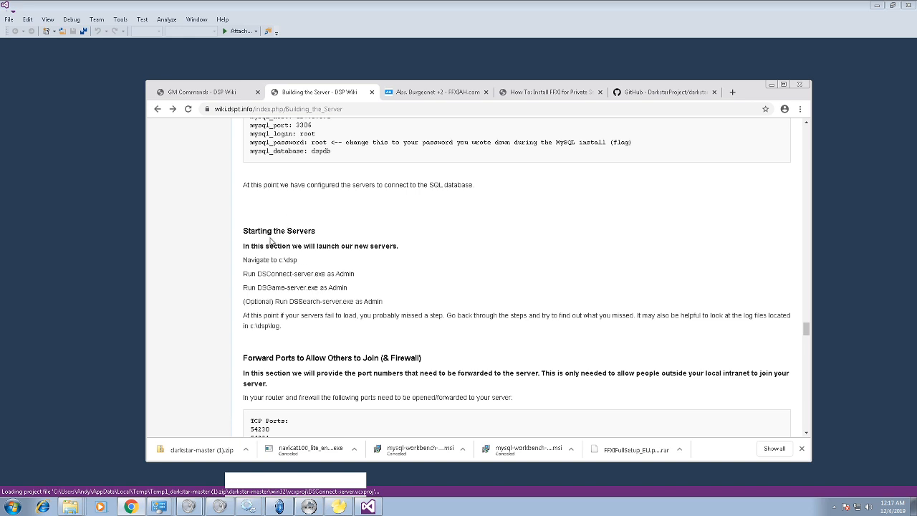
pyautogui.scroll(-3, 279, 301)
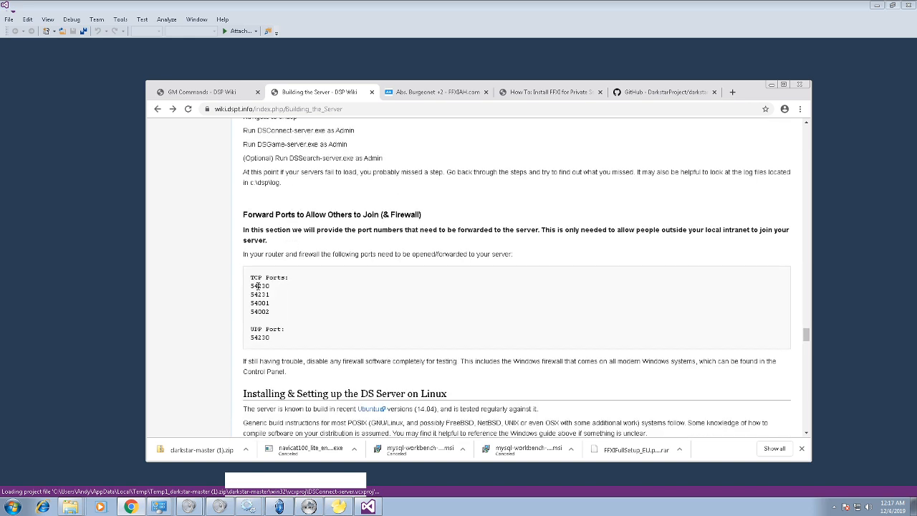
# Step: Open the Windows Firewall page under System and Security in Control Panel to check the firewall status
pyautogui.click(12, 506)
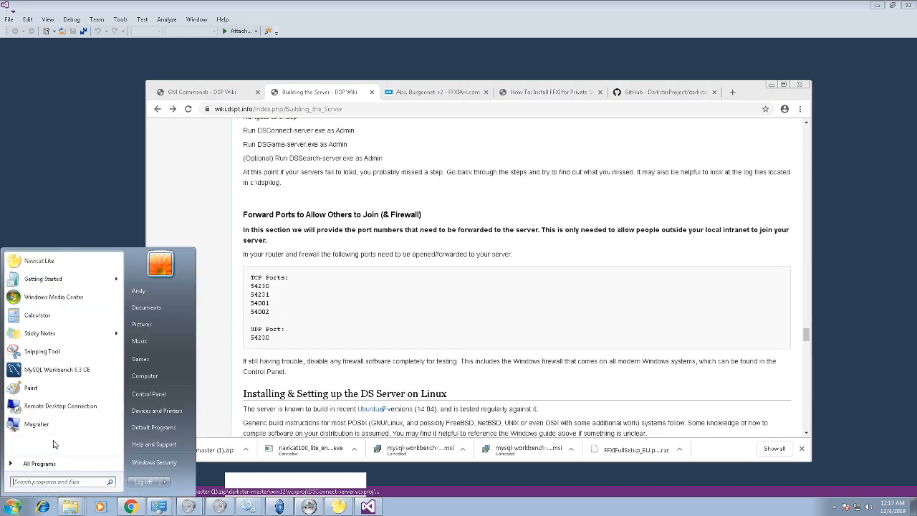
pyautogui.click(162, 394)
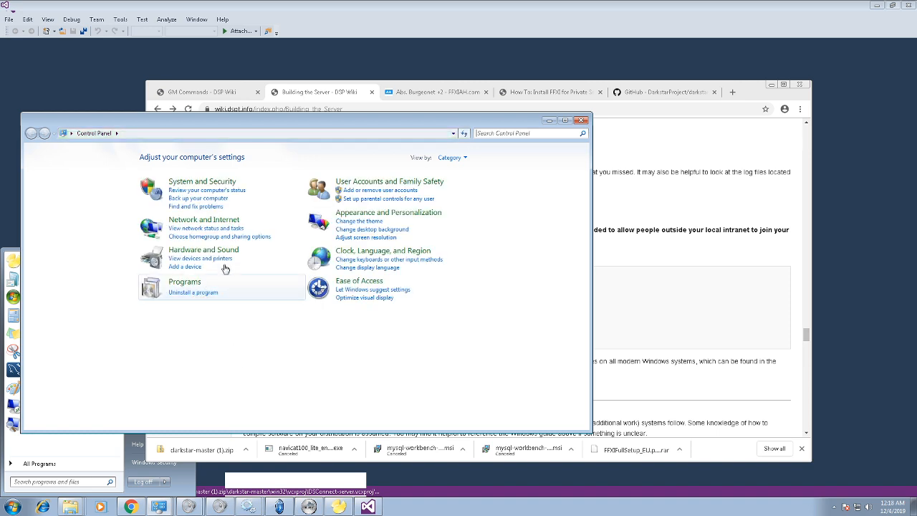
pyautogui.click(183, 184)
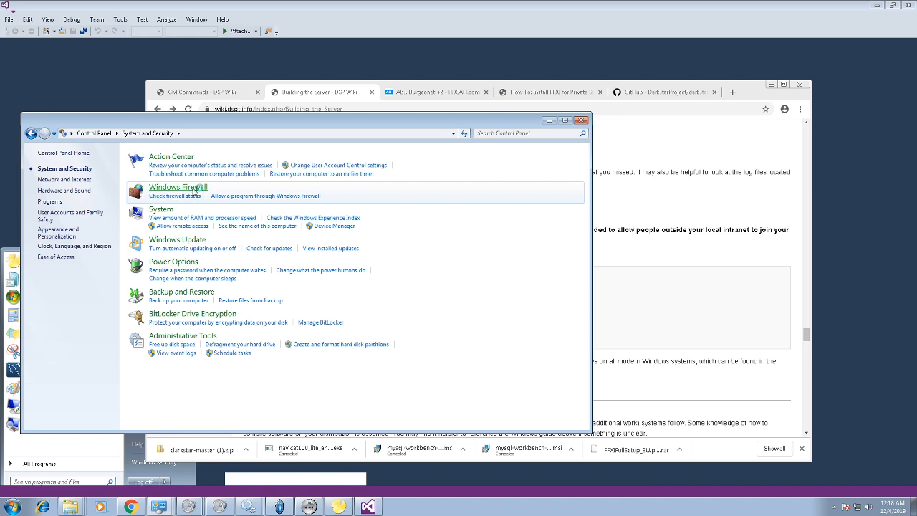
pyautogui.click(195, 189)
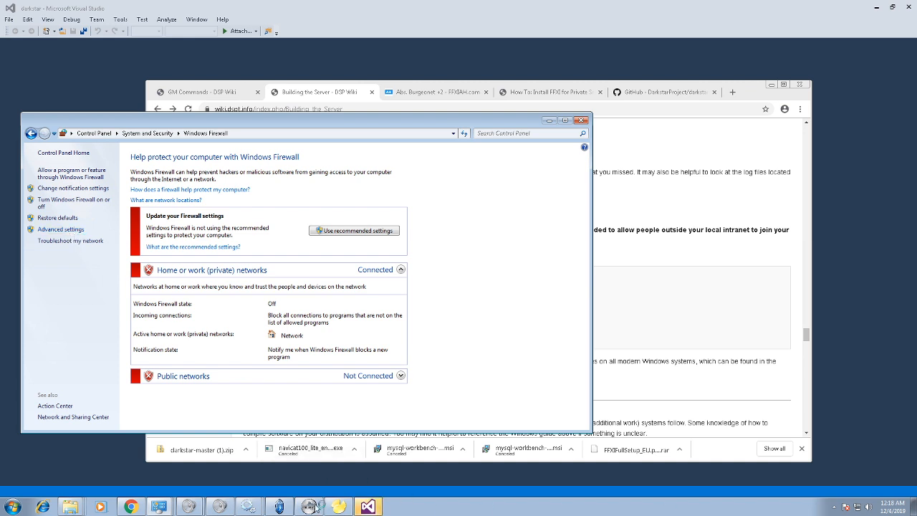
# Step: Switch to Visual Studio and acknowledge the alert about the solution's projects
pyautogui.click(369, 507)
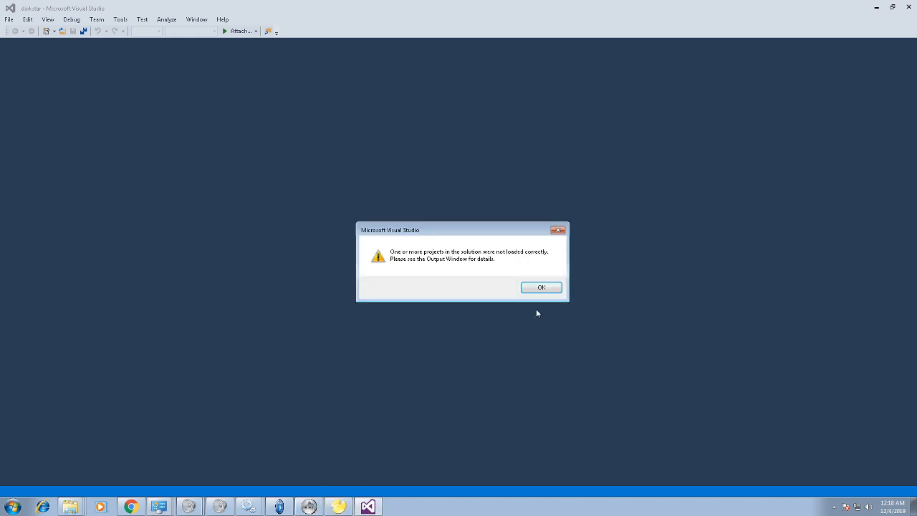
pyautogui.click(539, 288)
pyautogui.moveTo(366, 507)
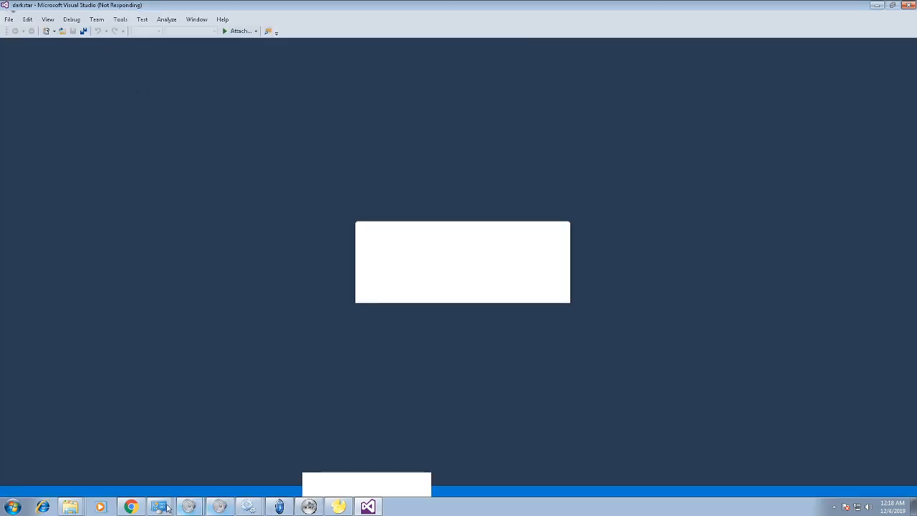
# Step: Bring the most recently opened Windows Firewall window back to the front
pyautogui.rightClick(69, 509)
pyautogui.moveTo(156, 509)
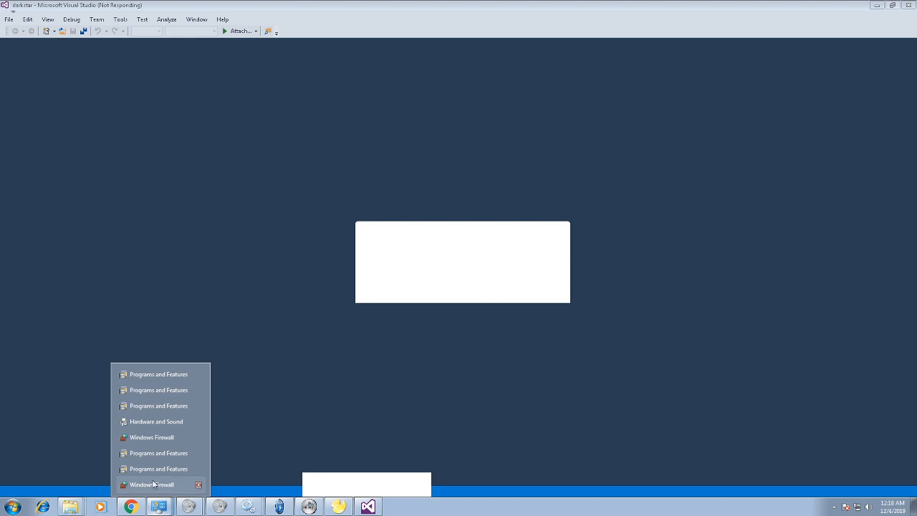
pyautogui.click(152, 485)
pyautogui.moveTo(162, 508)
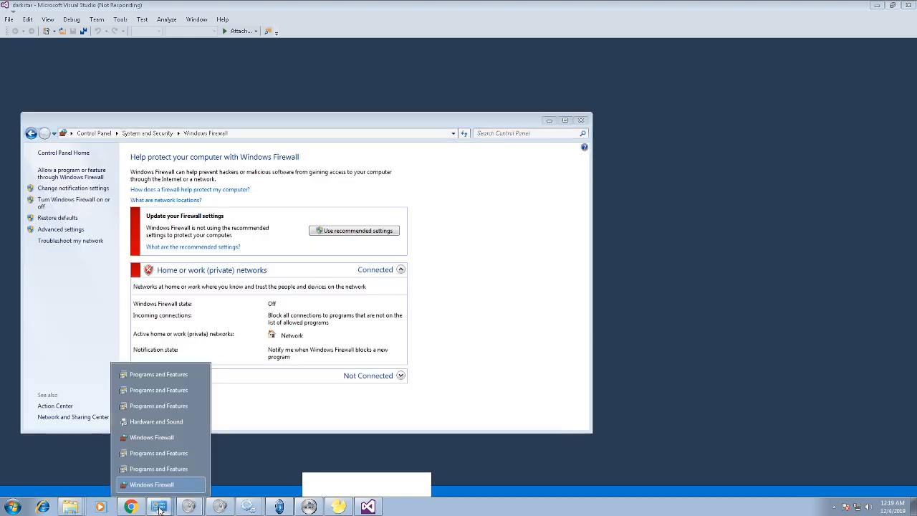
# Step: Switch to Windows Firewall with Advanced Security, close the duplicate window and list the inbound rules
pyautogui.click(157, 437)
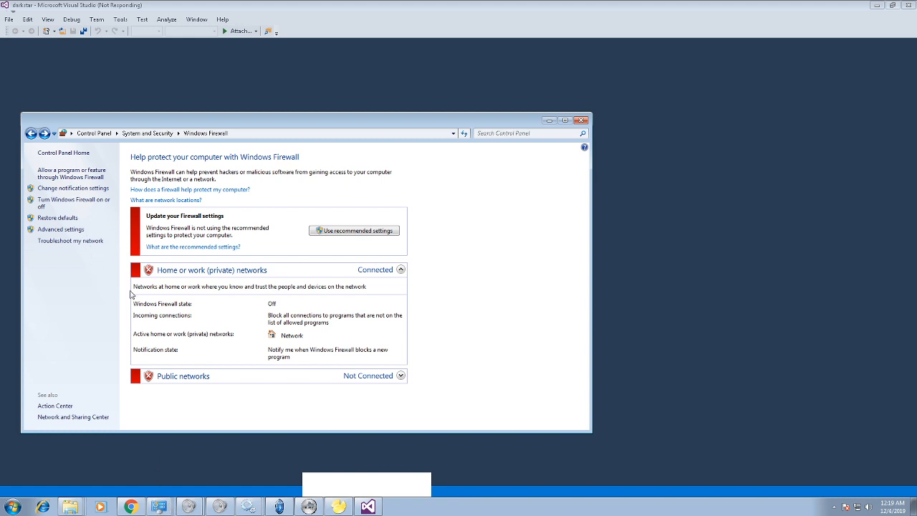
pyautogui.click(369, 507)
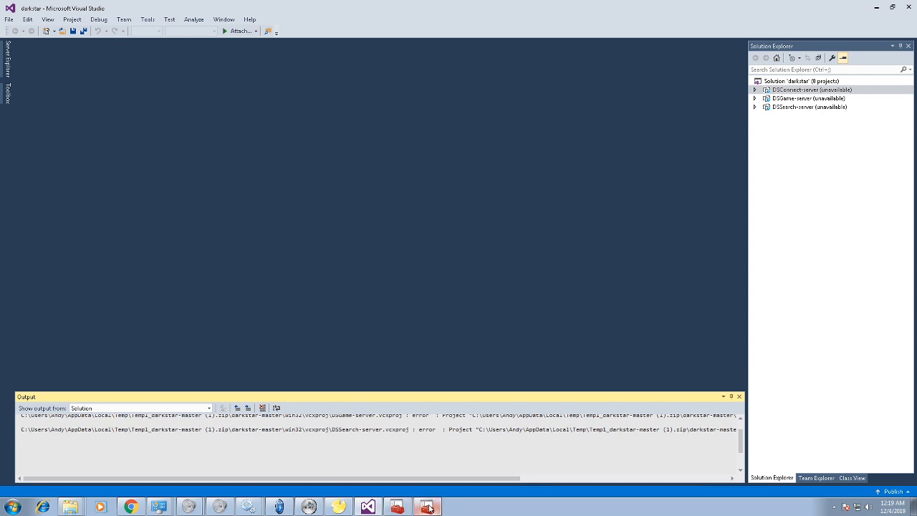
pyautogui.click(403, 506)
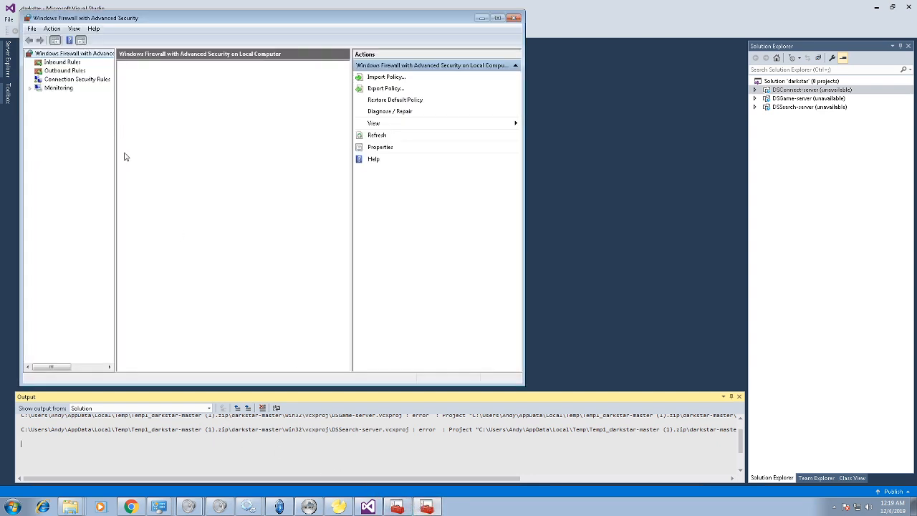
pyautogui.click(65, 63)
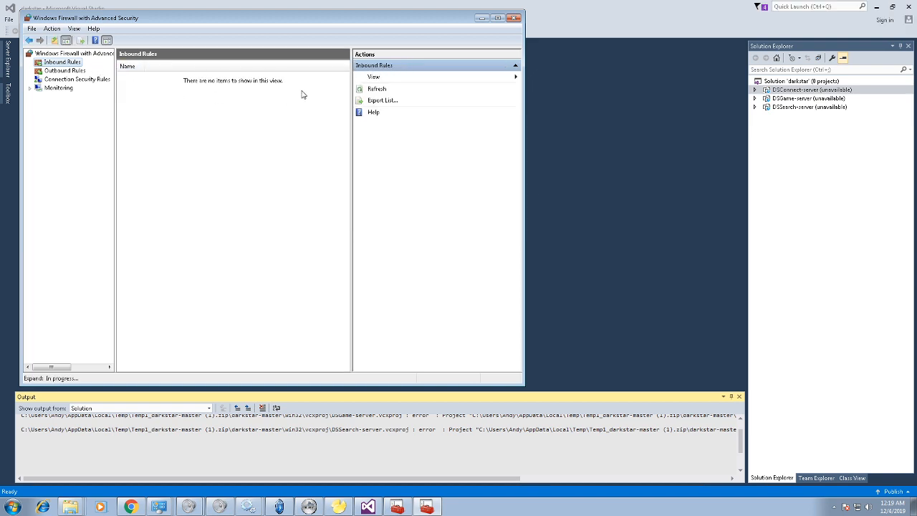
pyautogui.click(397, 508)
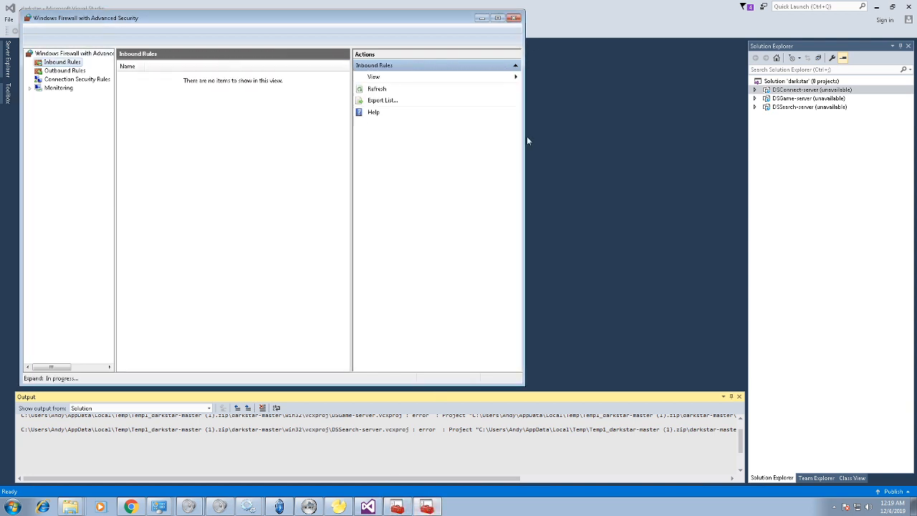
pyautogui.click(514, 19)
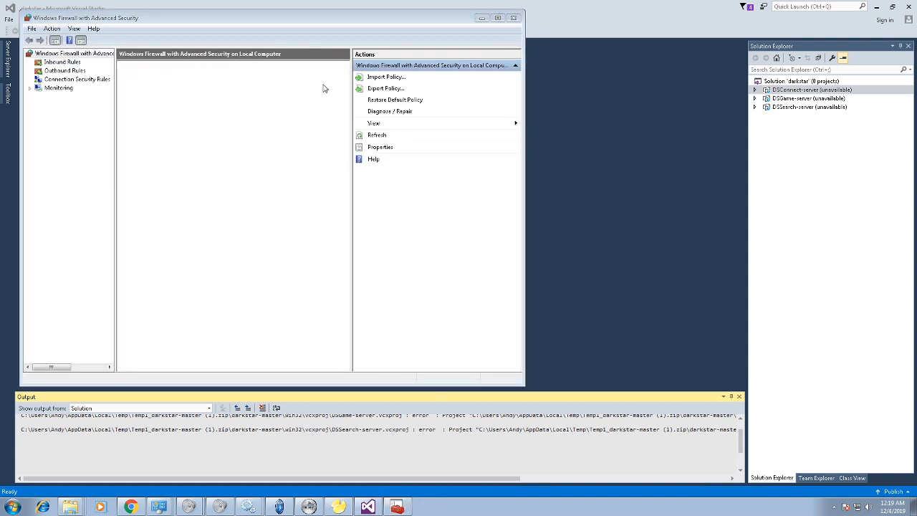
pyautogui.click(80, 62)
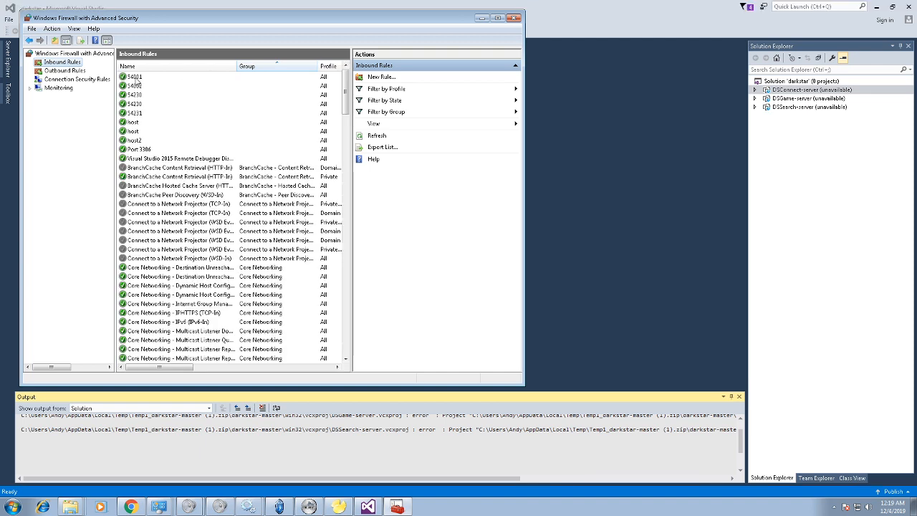
# Step: Start a new inbound rule of type Port and set its protocol to UDP, consulting the guide's port list
pyautogui.click(385, 78)
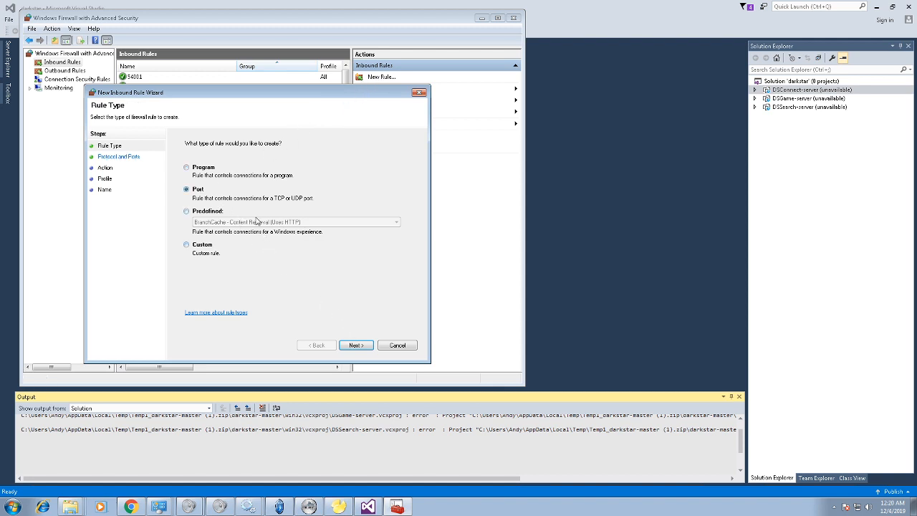
pyautogui.click(354, 345)
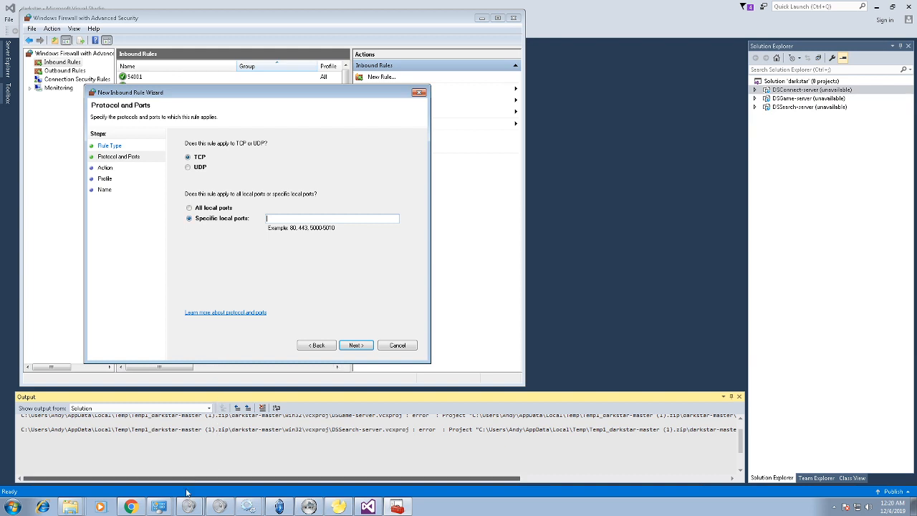
pyautogui.click(130, 506)
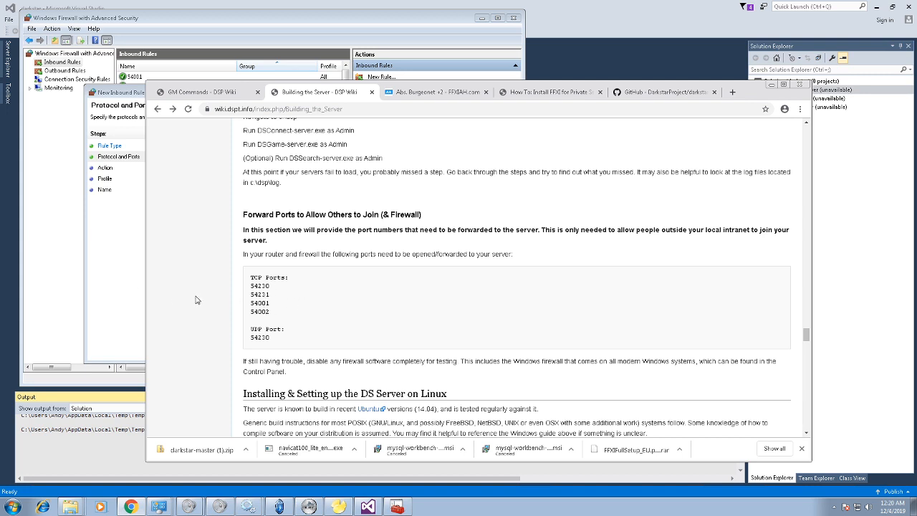
pyautogui.click(126, 299)
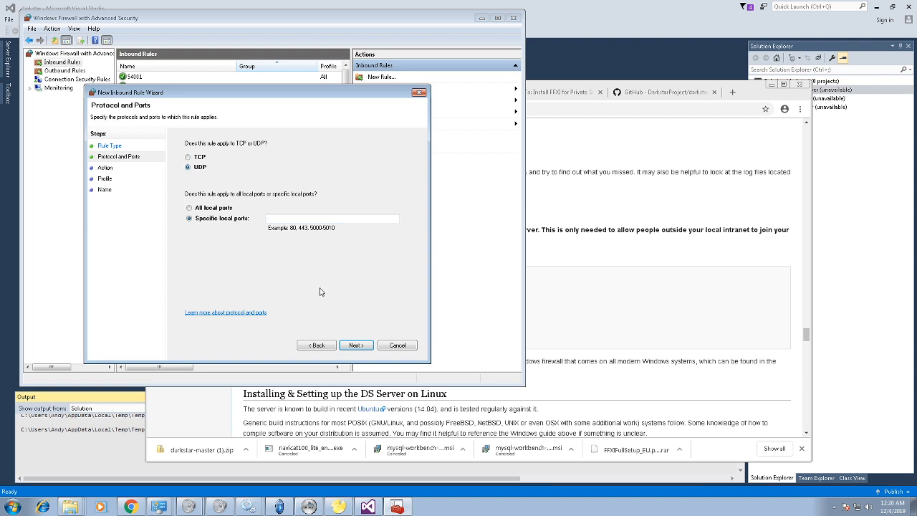
pyautogui.click(356, 346)
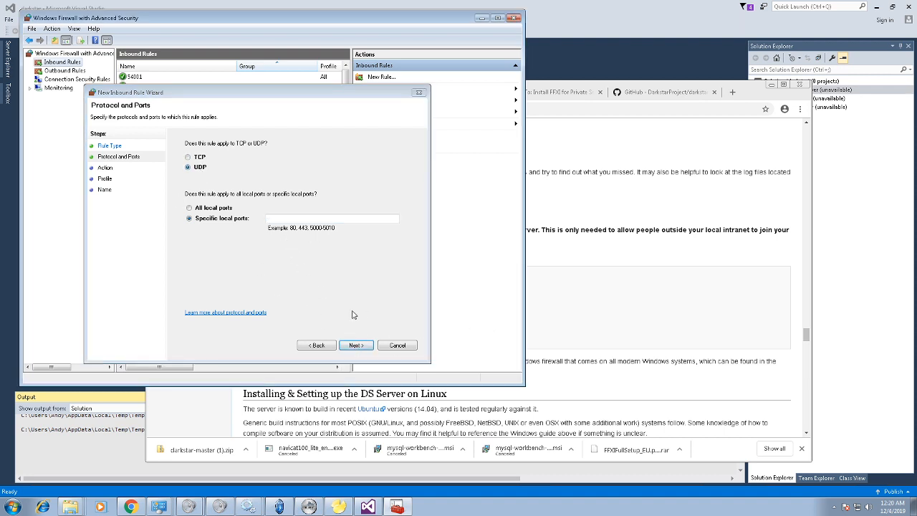
# Step: Copy port 54002 from the guide's TCP port list into the new rule's specific local ports
pyautogui.click(393, 412)
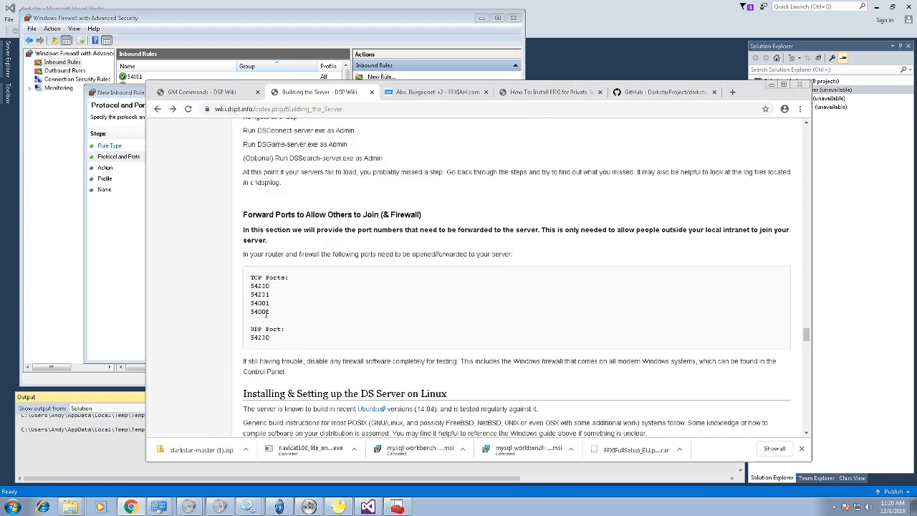
pyautogui.doubleClick(265, 313)
pyautogui.rightClick(265, 317)
pyautogui.click(277, 321)
pyautogui.click(126, 319)
pyautogui.rightClick(281, 220)
pyautogui.click(304, 257)
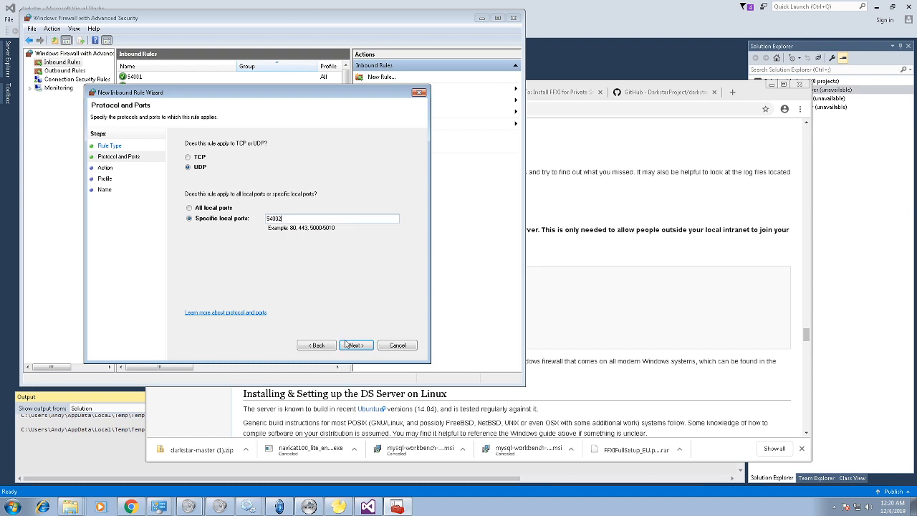
# Step: Accept the rule's Allow the connection action and default profiles, paste the copied port number as its name, and cancel the wizard
pyautogui.click(356, 345)
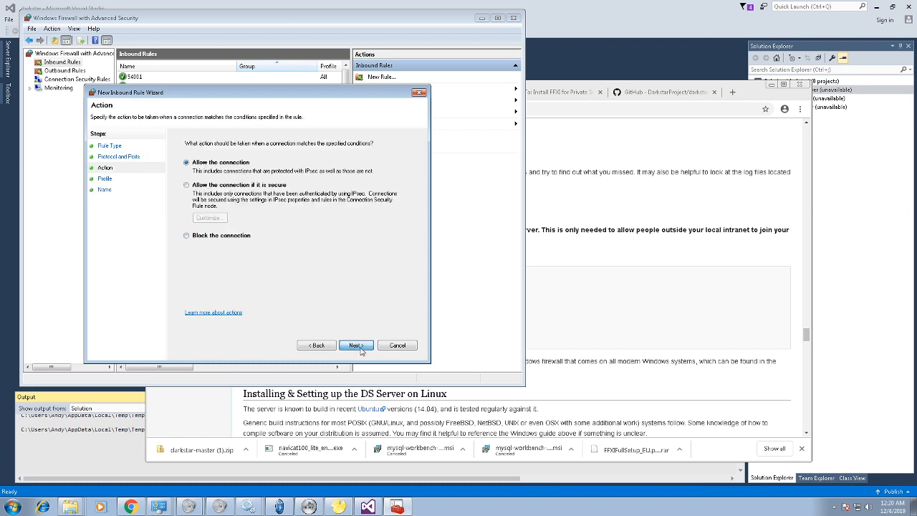
pyautogui.click(360, 348)
pyautogui.click(360, 350)
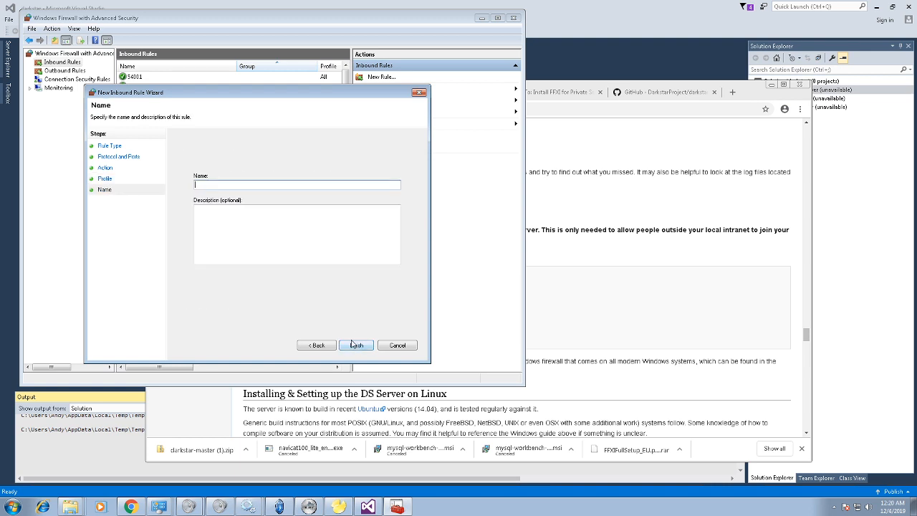
pyautogui.rightClick(197, 182)
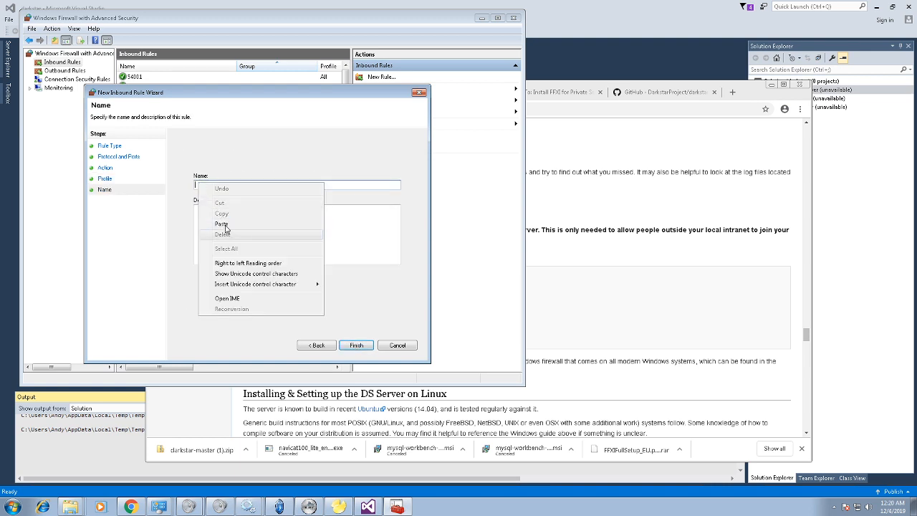
pyautogui.click(215, 226)
pyautogui.click(391, 344)
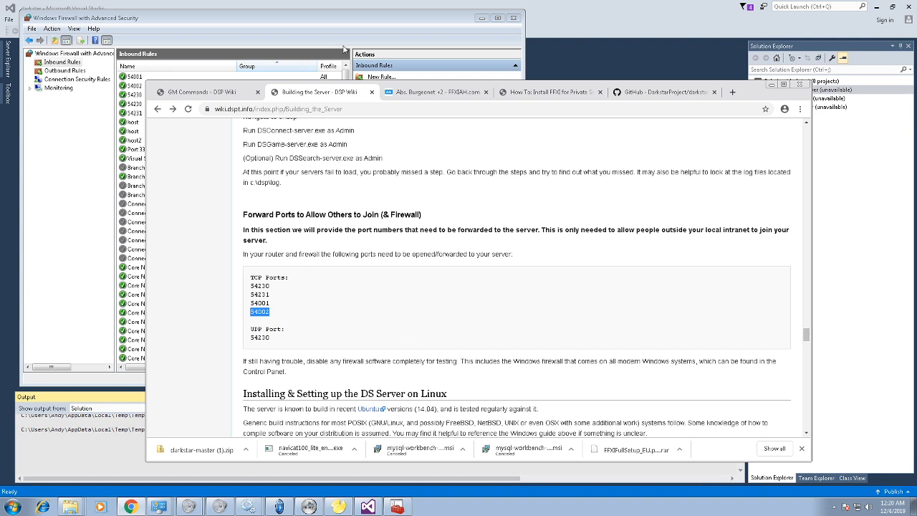
# Step: Review the inbound port rules in the firewall list and close the firewall window
pyautogui.click(365, 21)
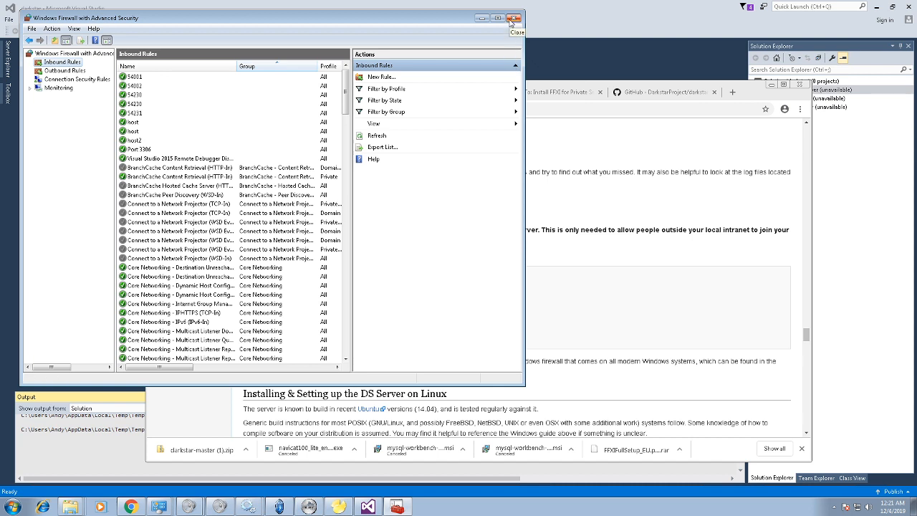
pyautogui.click(513, 18)
# Step: Read through the guide's Linux setup and automatic restart sections down to Common Errors
pyautogui.scroll(-1, 343, 321)
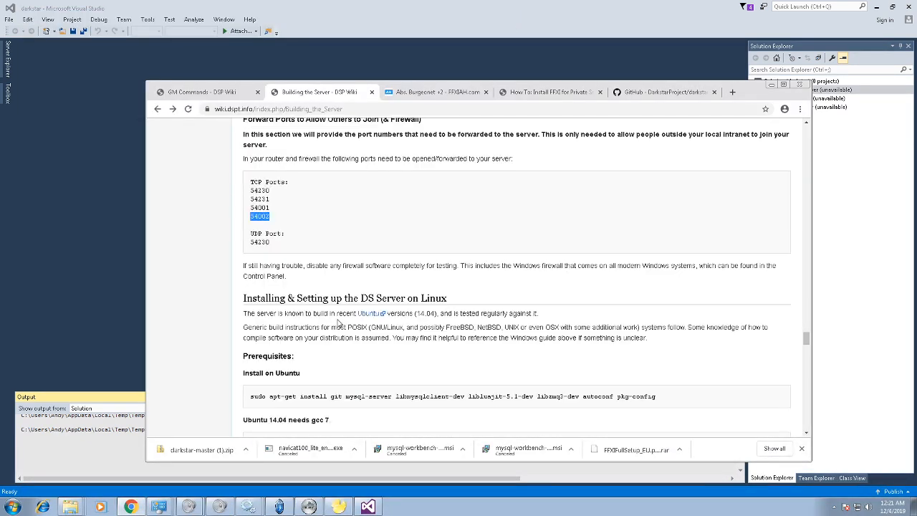
pyautogui.scroll(-3, 340, 323)
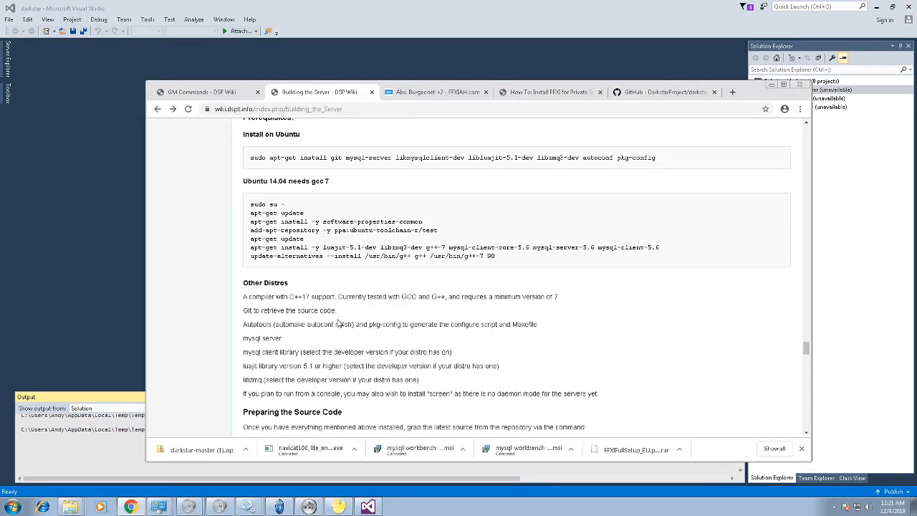
pyautogui.scroll(-2, 340, 324)
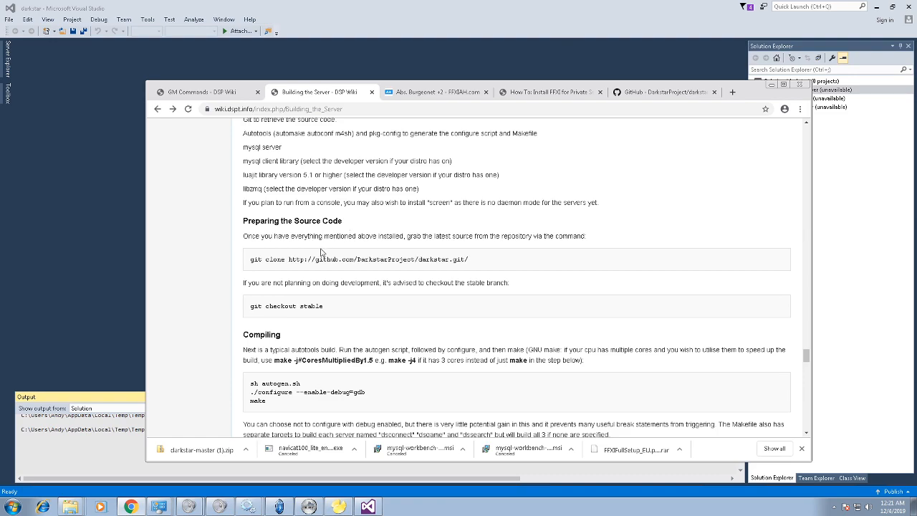
pyautogui.scroll(-2, 296, 335)
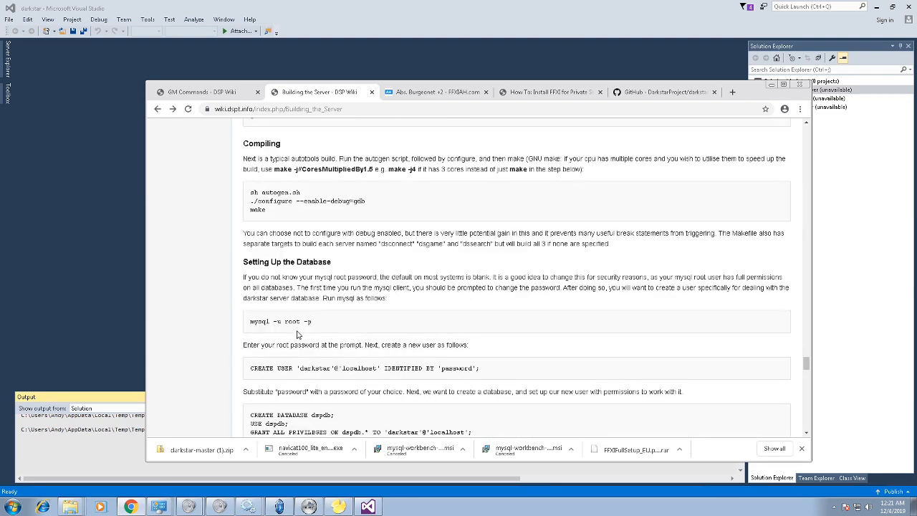
pyautogui.scroll(-12, 297, 335)
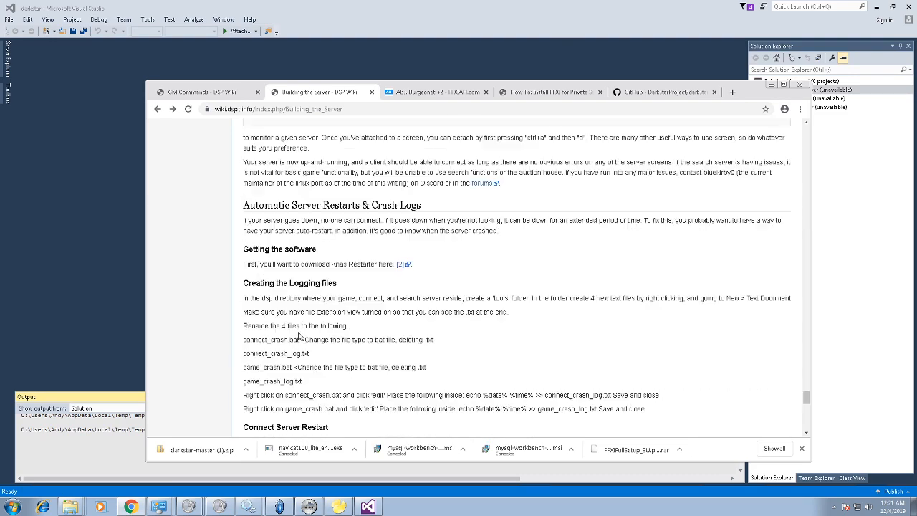
pyautogui.scroll(-3, 299, 337)
pyautogui.scroll(-3, 299, 335)
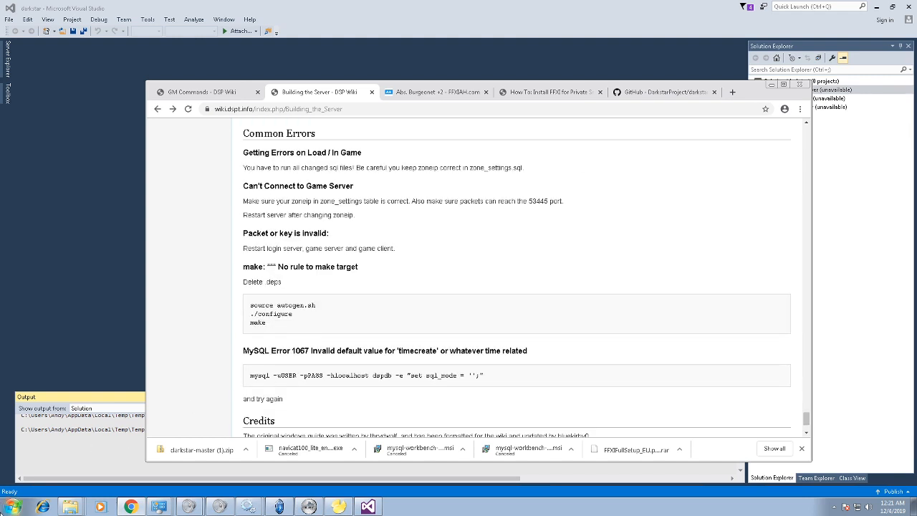
# Step: Check the MySQL57 service and its available actions in the Services window, and minimize the window
pyautogui.click(12, 506)
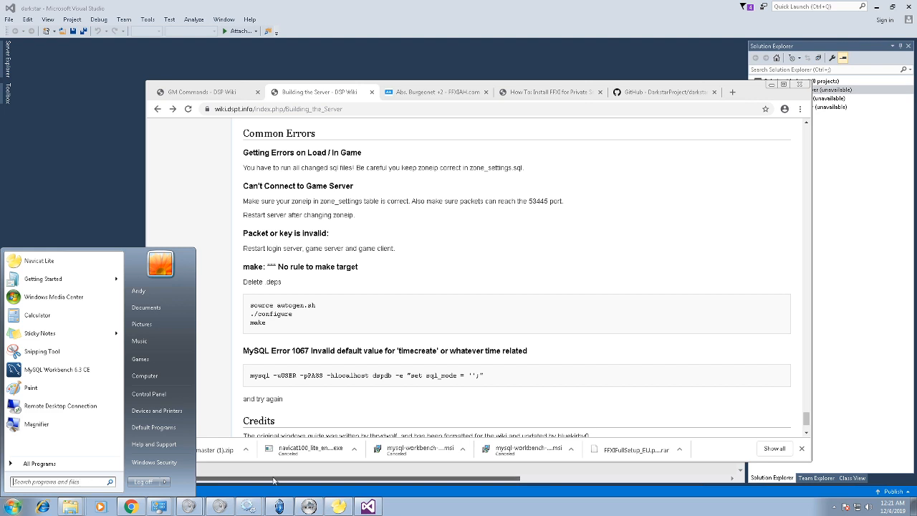
pyautogui.click(246, 507)
pyautogui.click(248, 487)
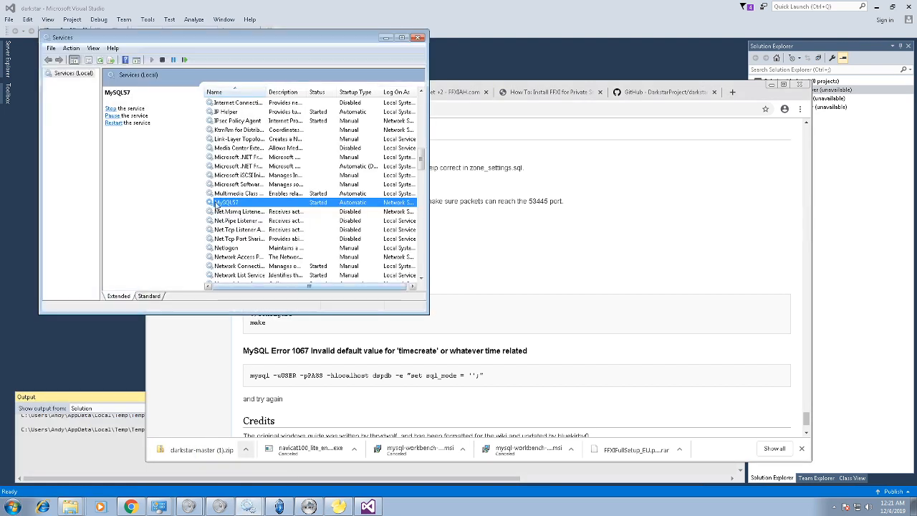
pyautogui.rightClick(243, 202)
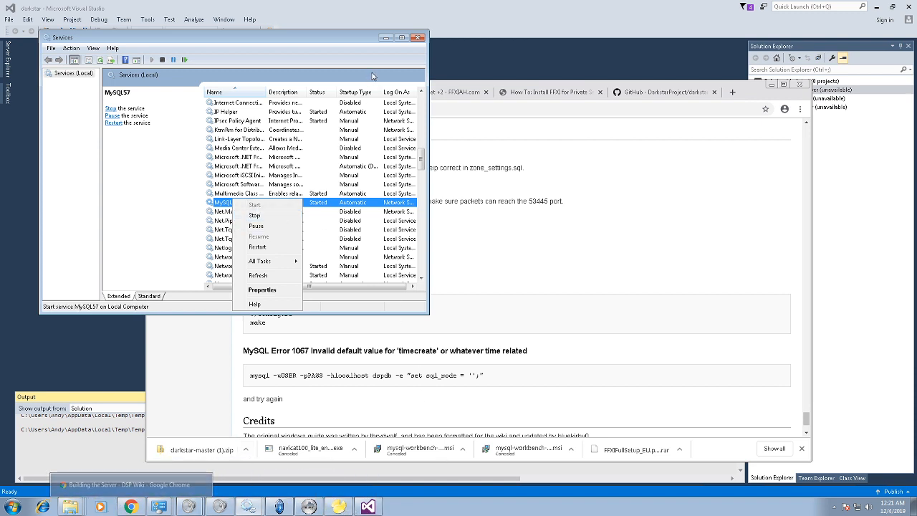
pyautogui.click(386, 39)
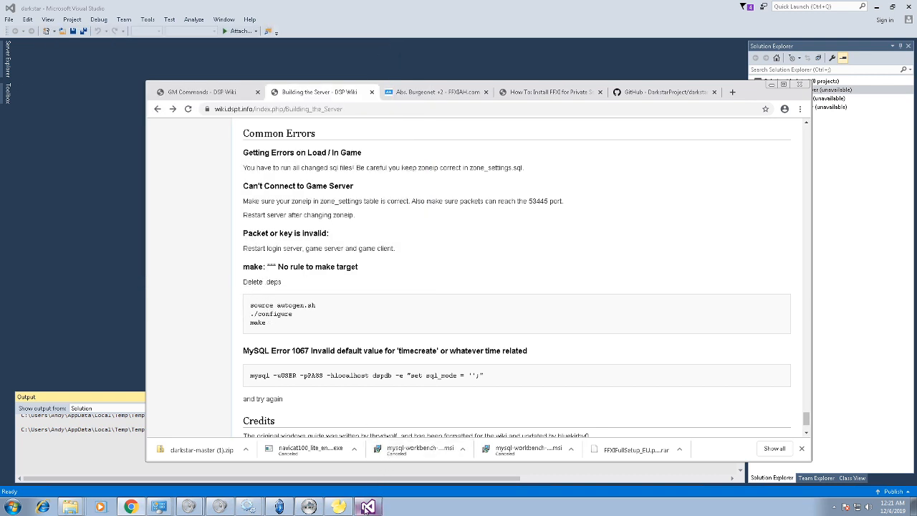
# Step: Switch to Visual Studio, examine the project load errors in the output, and view the options for opening a project
pyautogui.click(368, 508)
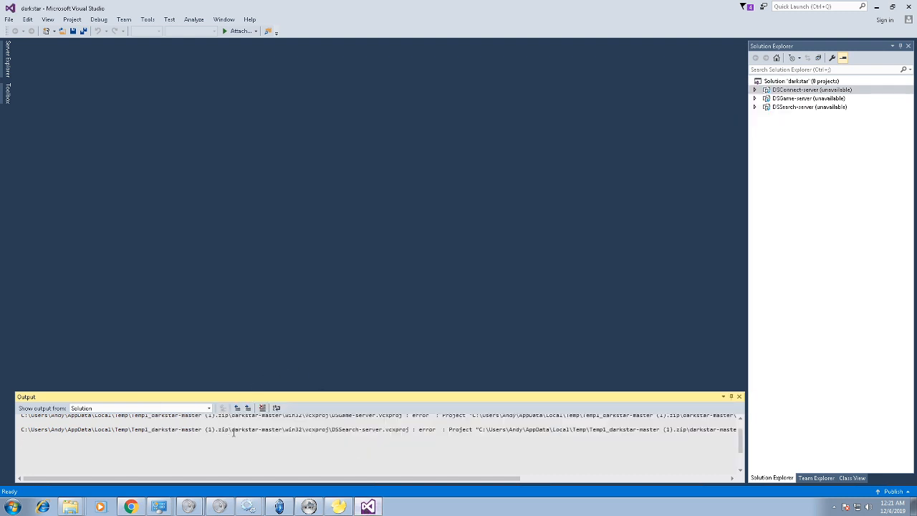
pyautogui.scroll(1, 348, 452)
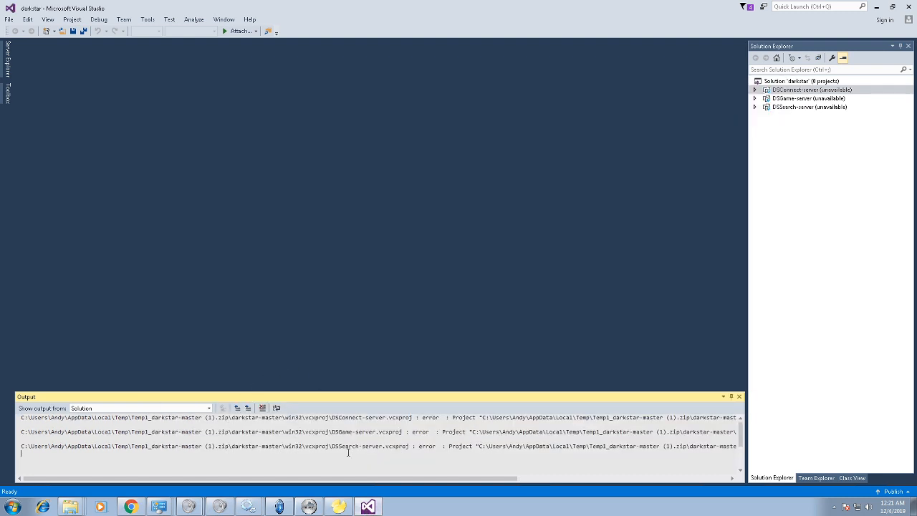
pyautogui.moveTo(453, 478); pyautogui.dragTo(430, 471)
pyautogui.click(8, 19)
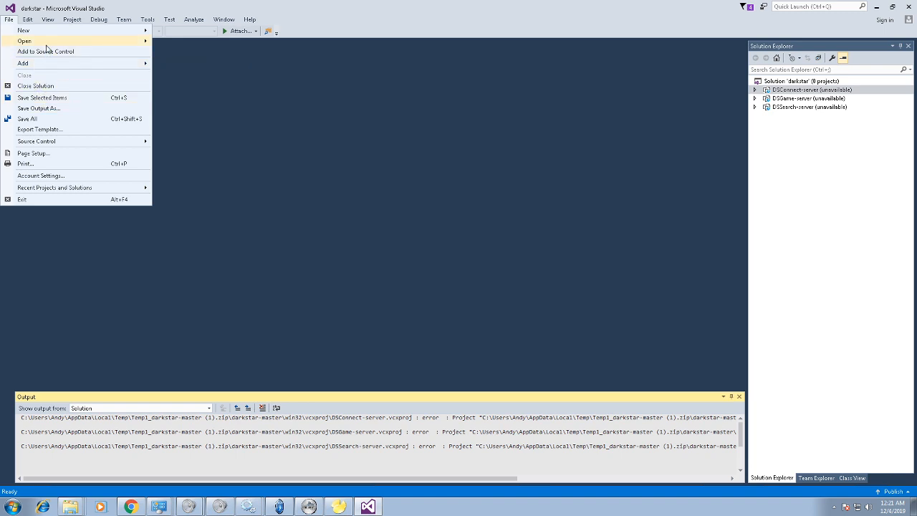
pyautogui.moveTo(48, 45)
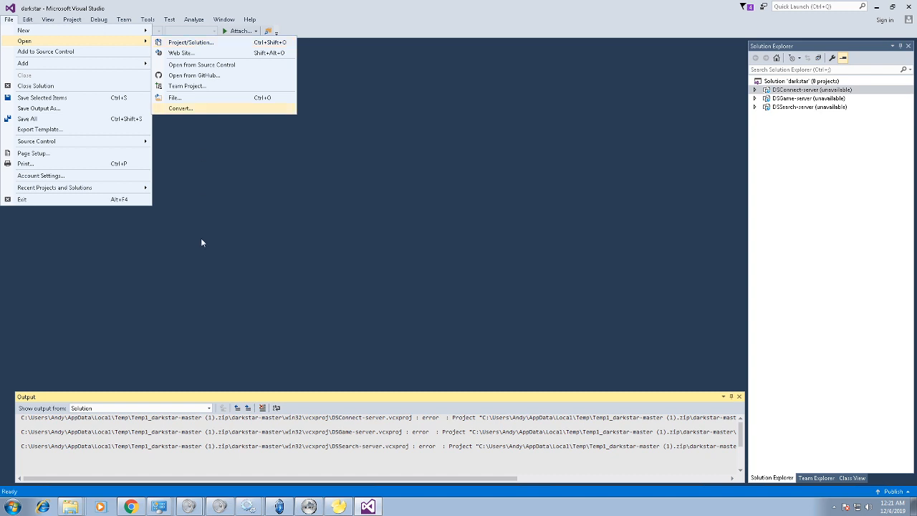
# Step: Switch to the File Explorer window showing the darkstar-master backup's sql folder
pyautogui.rightClick(71, 506)
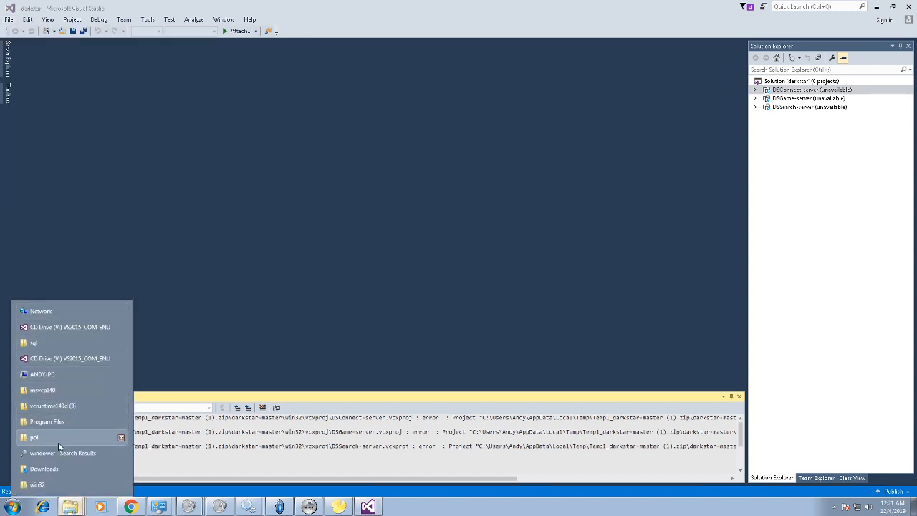
pyautogui.click(53, 343)
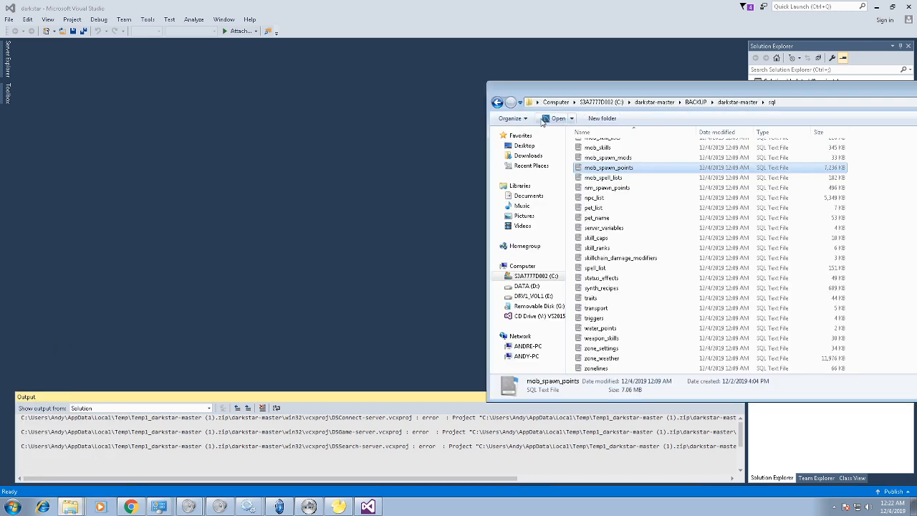
# Step: Go up from the sql folder and open the darkstar-master backup's win32 folder
pyautogui.click(498, 103)
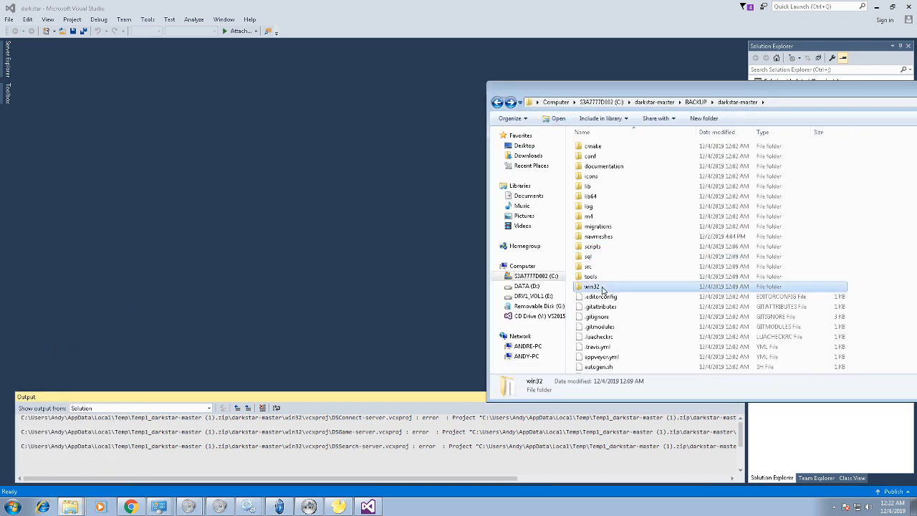
pyautogui.doubleClick(599, 286)
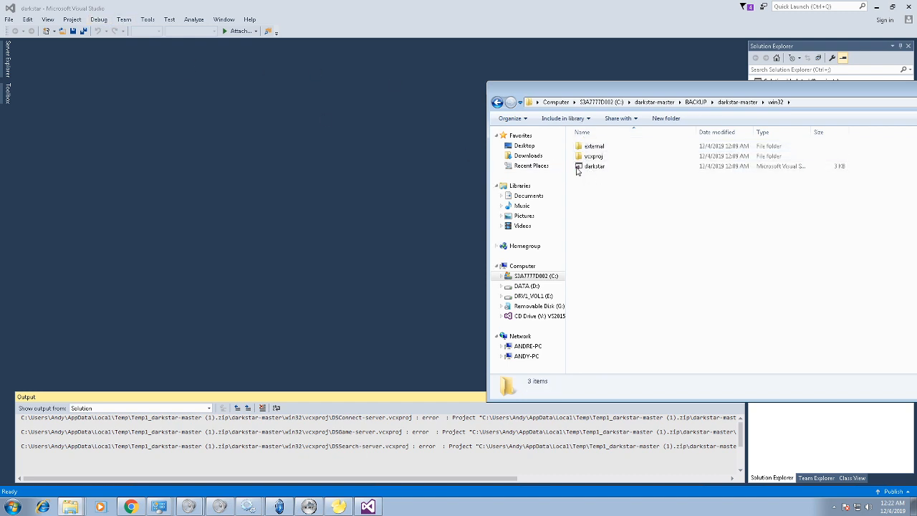
# Step: Switch to Visual Studio, search the Project, Debug, Tools, Test and View commands for a way to build the darkstar solution, and close the program
pyautogui.click(123, 20)
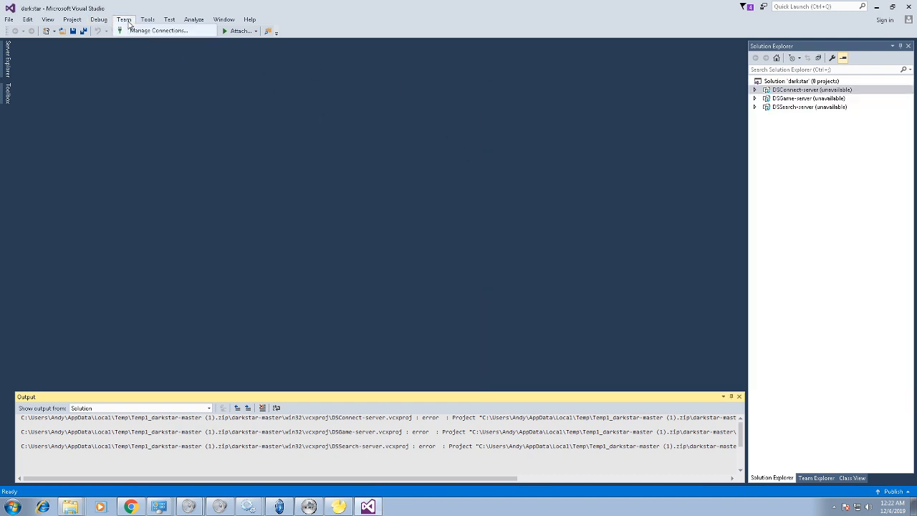
pyautogui.click(87, 21)
pyautogui.click(72, 20)
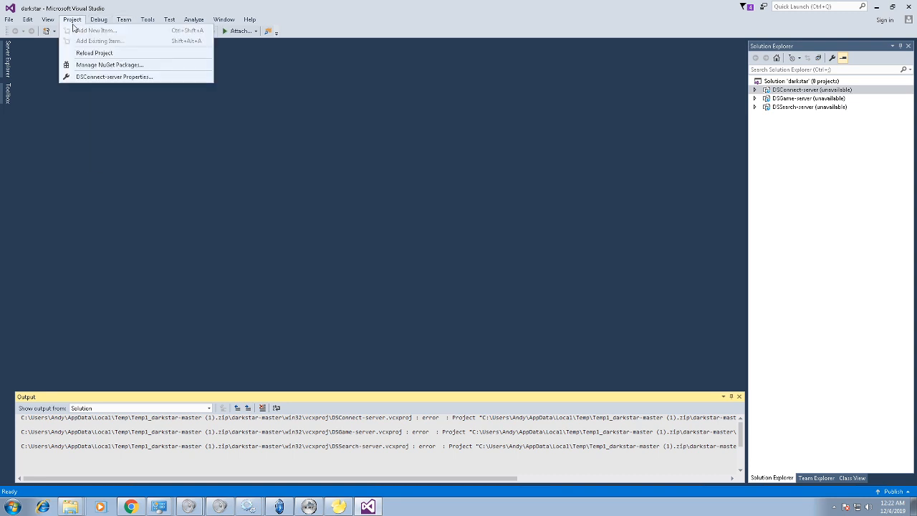
pyautogui.click(73, 24)
pyautogui.click(149, 22)
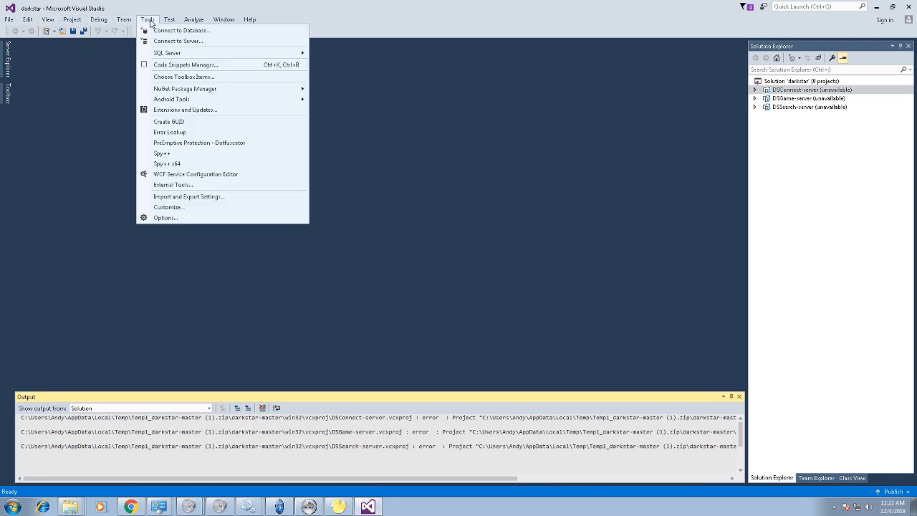
pyautogui.click(149, 22)
pyautogui.click(73, 20)
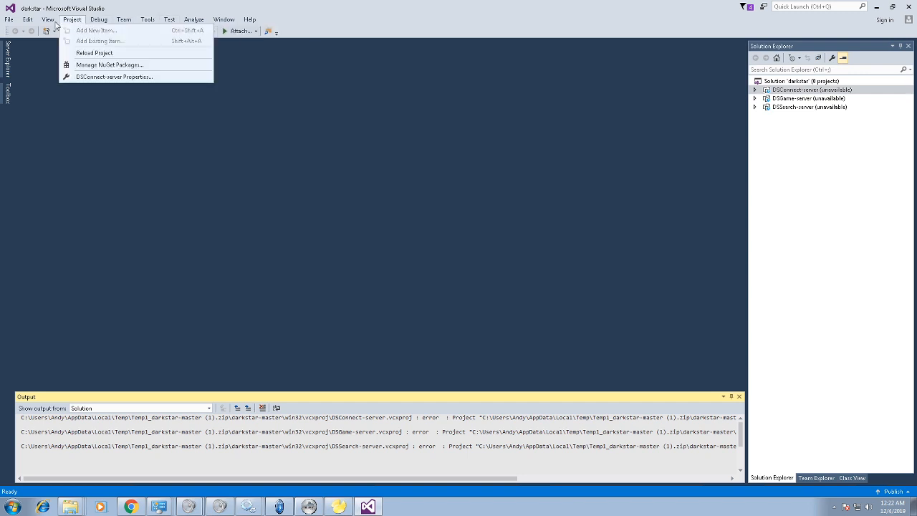
pyautogui.moveTo(98, 23)
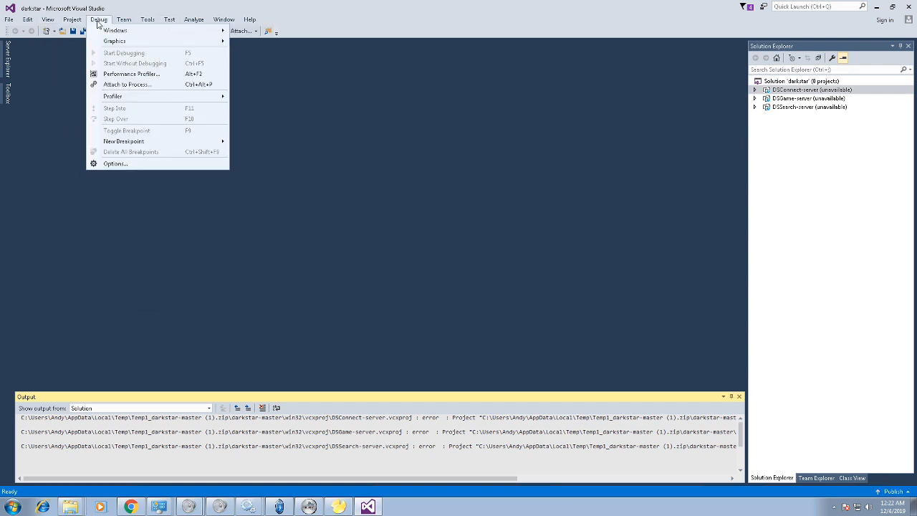
pyautogui.click(123, 21)
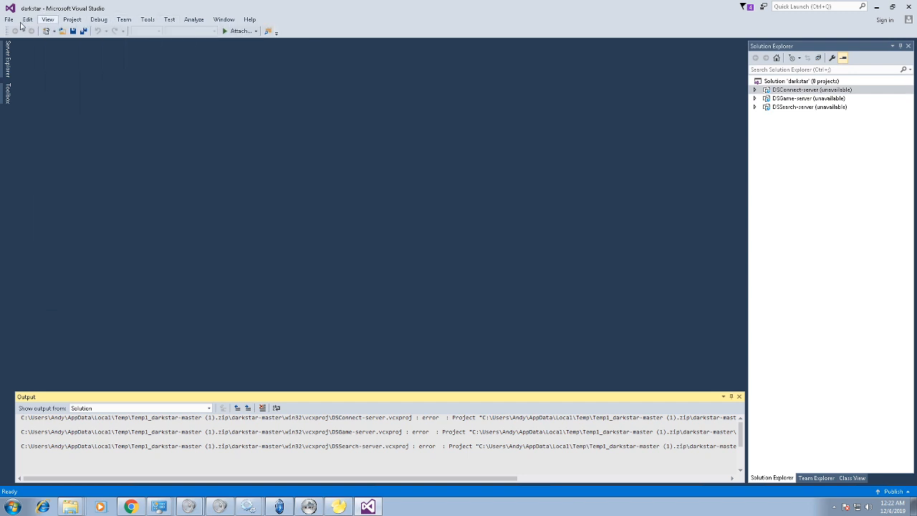
pyautogui.click(79, 23)
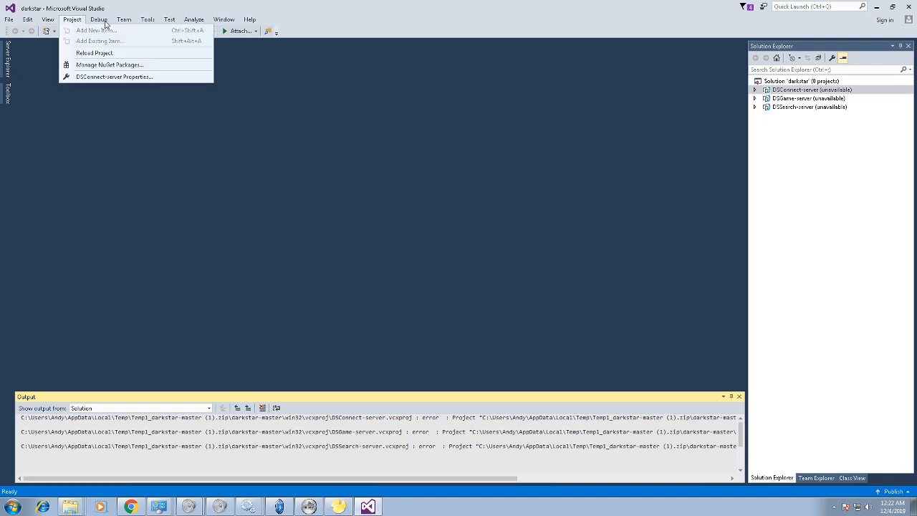
pyautogui.moveTo(98, 25)
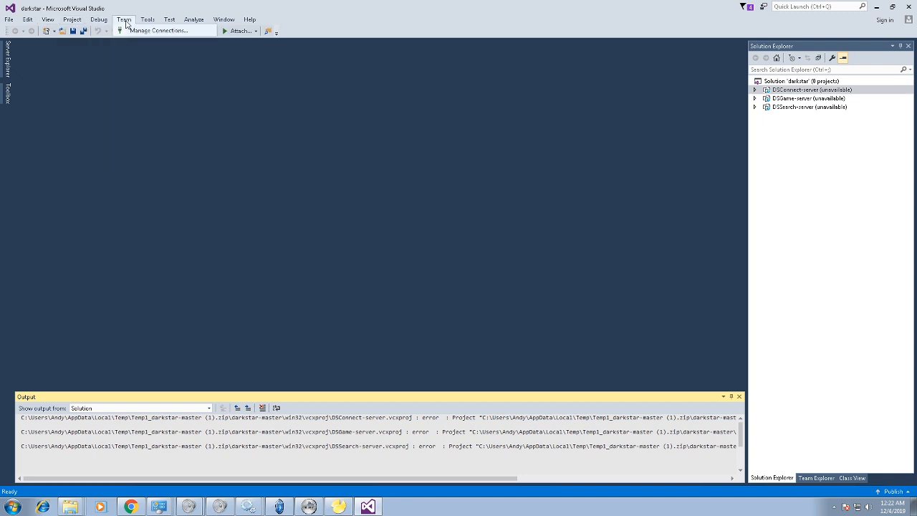
pyautogui.moveTo(160, 25)
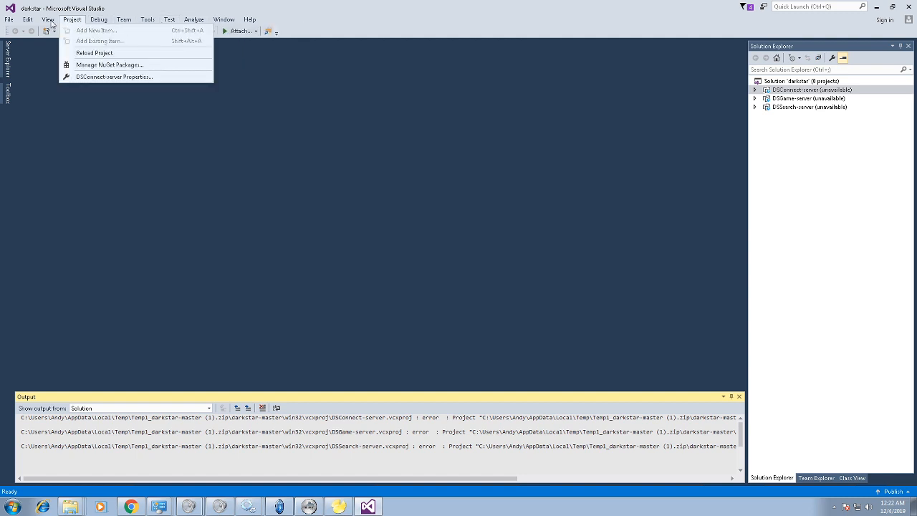
pyautogui.moveTo(50, 21)
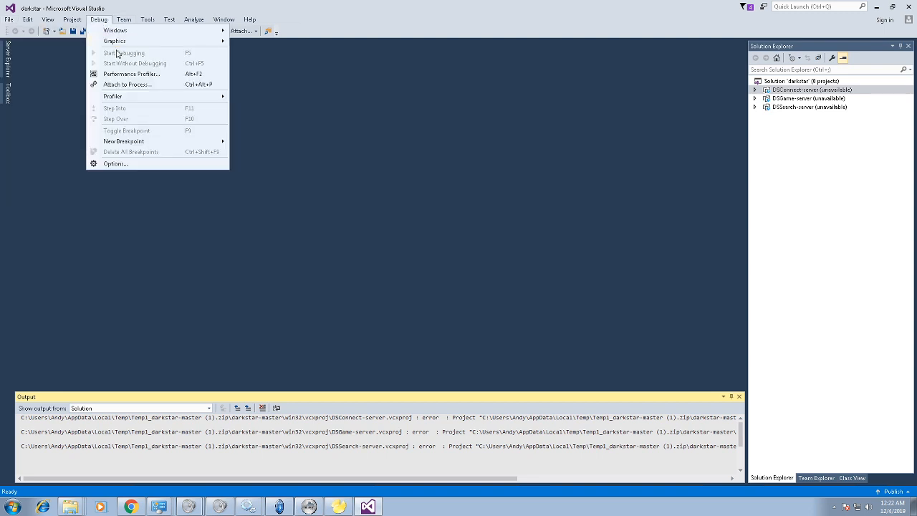
pyautogui.click(124, 21)
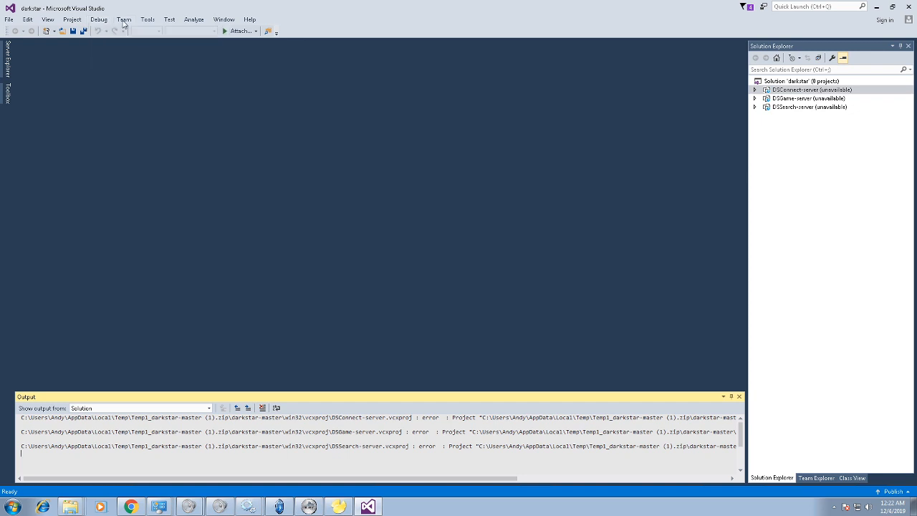
pyautogui.click(149, 21)
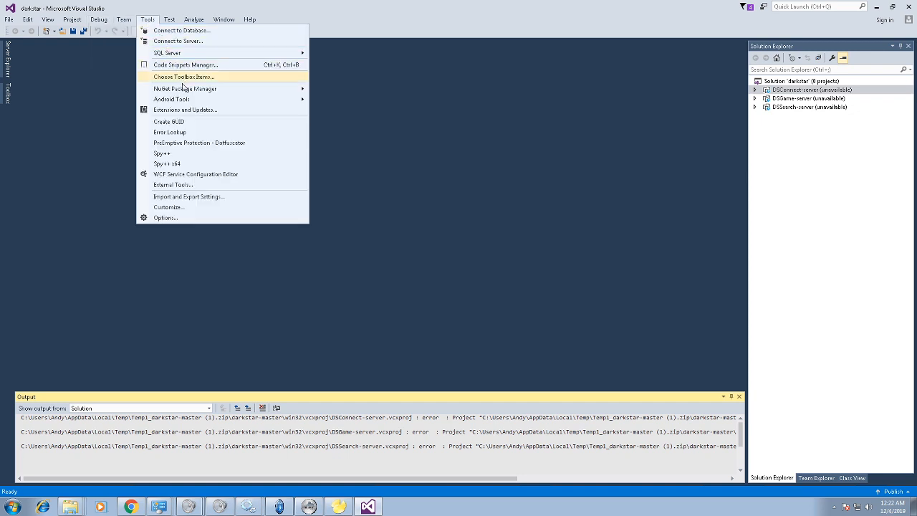
pyautogui.moveTo(184, 87)
pyautogui.click(169, 17)
pyautogui.click(169, 20)
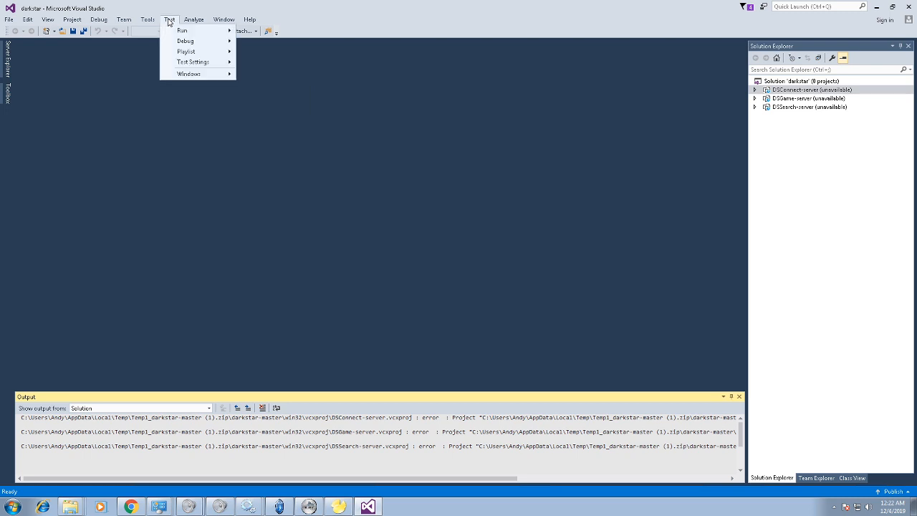
pyautogui.click(193, 19)
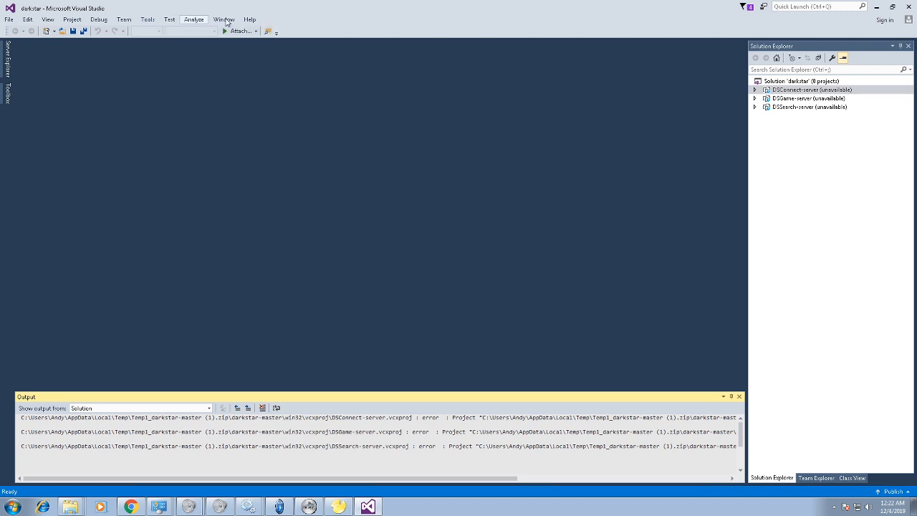
pyautogui.click(224, 20)
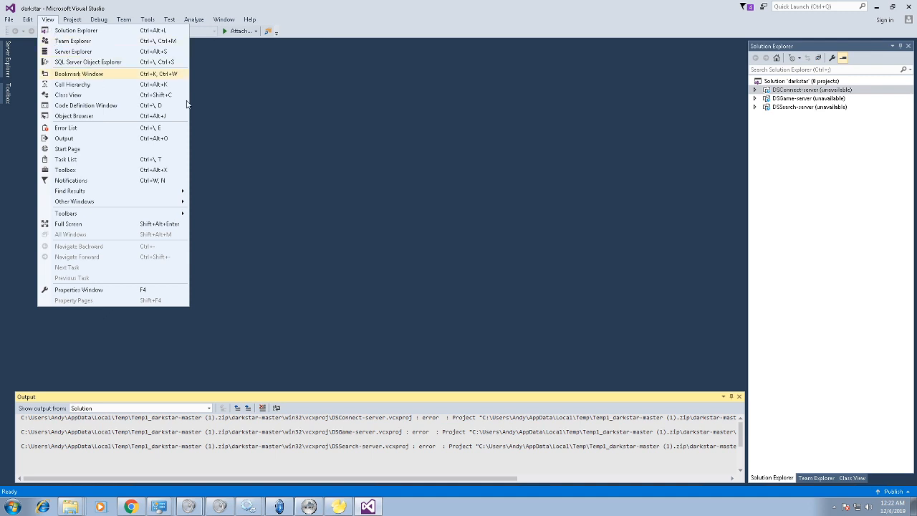
pyautogui.click(262, 263)
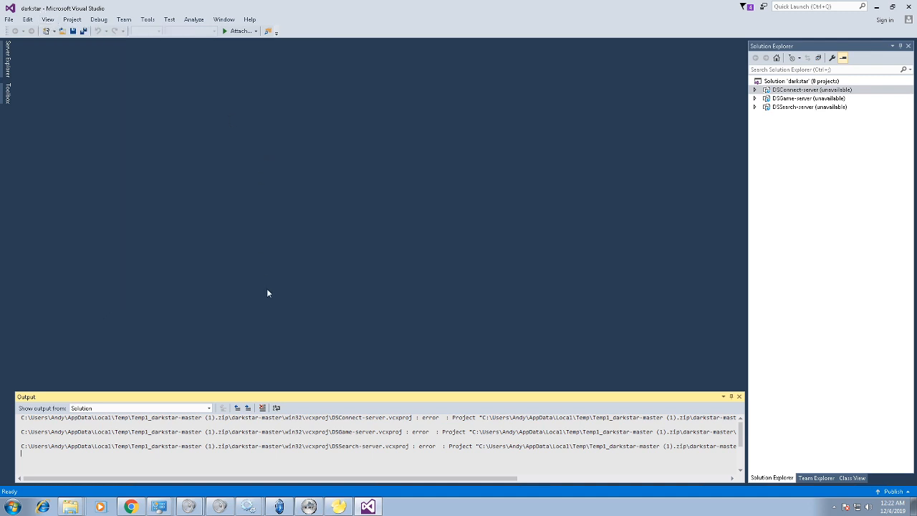
pyautogui.click(909, 7)
# Step: Switch to Chrome, go back through the guide from Common Errors to Build the Server, and highlight the expected build summary line
pyautogui.click(131, 506)
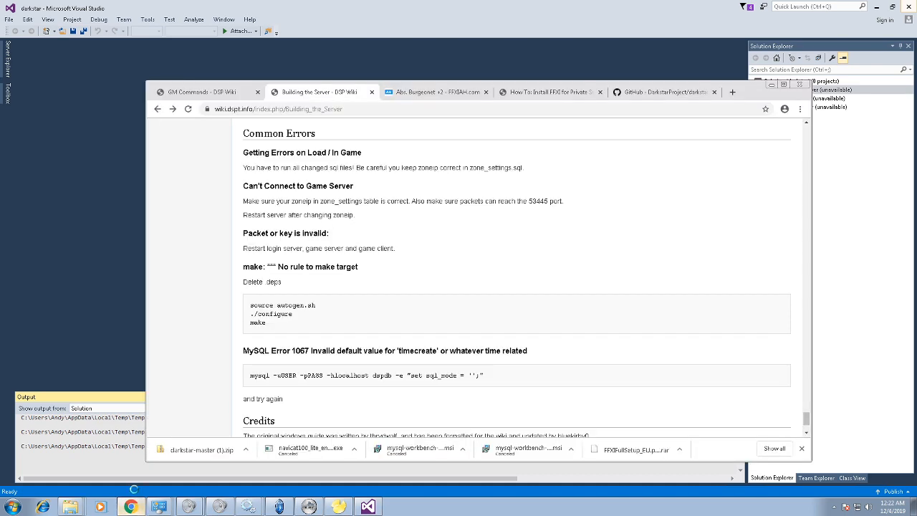
pyautogui.scroll(15, 283, 385)
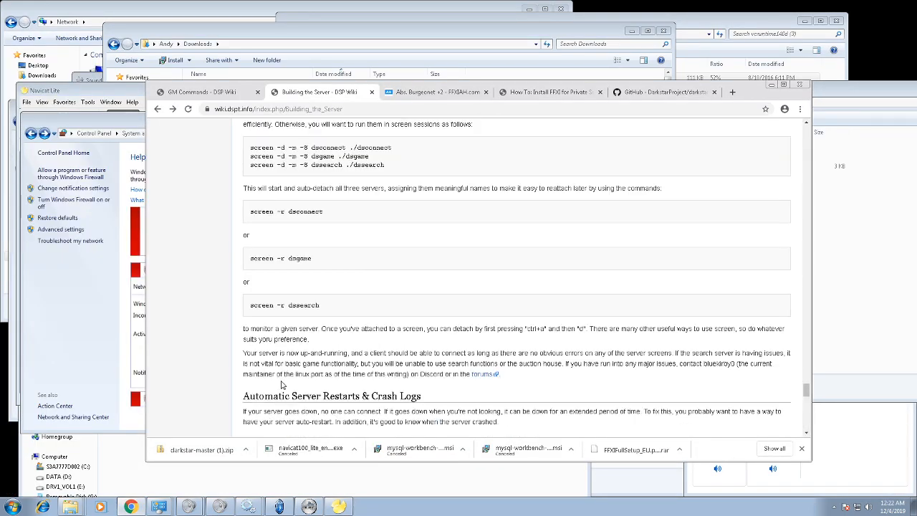
pyautogui.scroll(1, 282, 386)
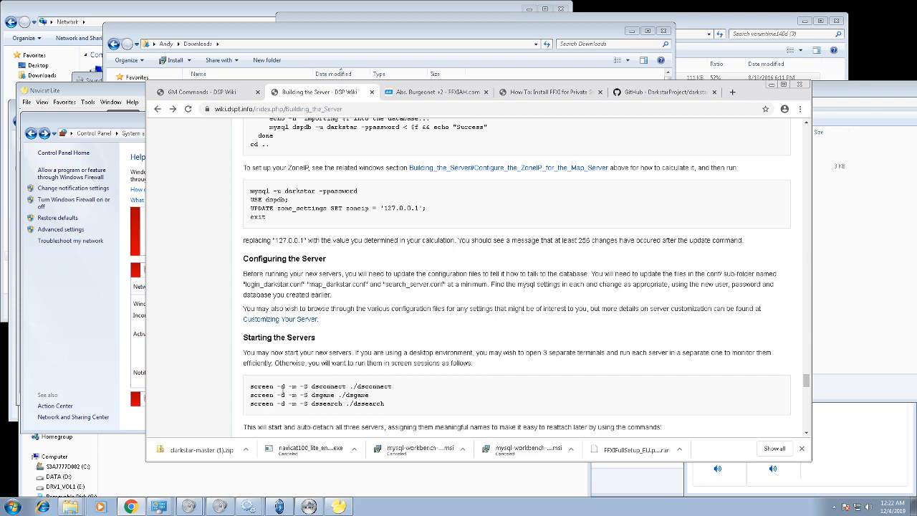
pyautogui.scroll(15, 281, 391)
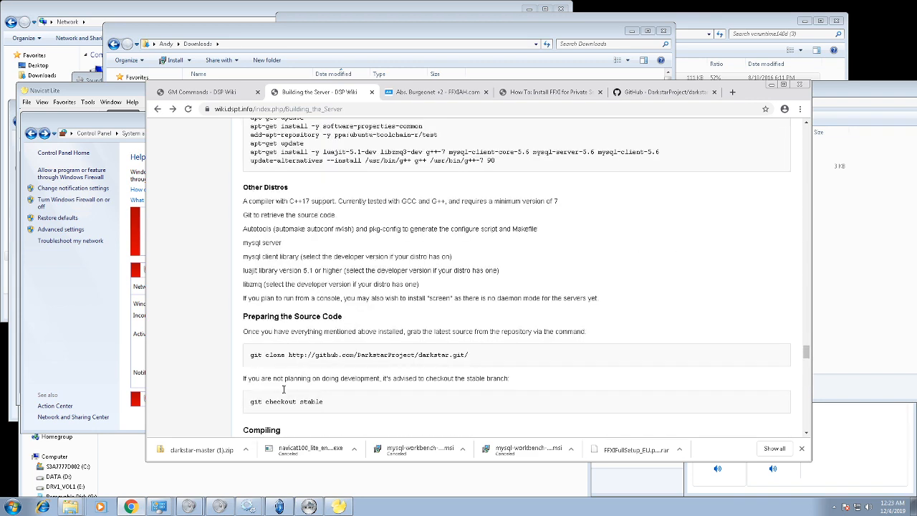
pyautogui.scroll(5, 283, 390)
pyautogui.scroll(3, 293, 385)
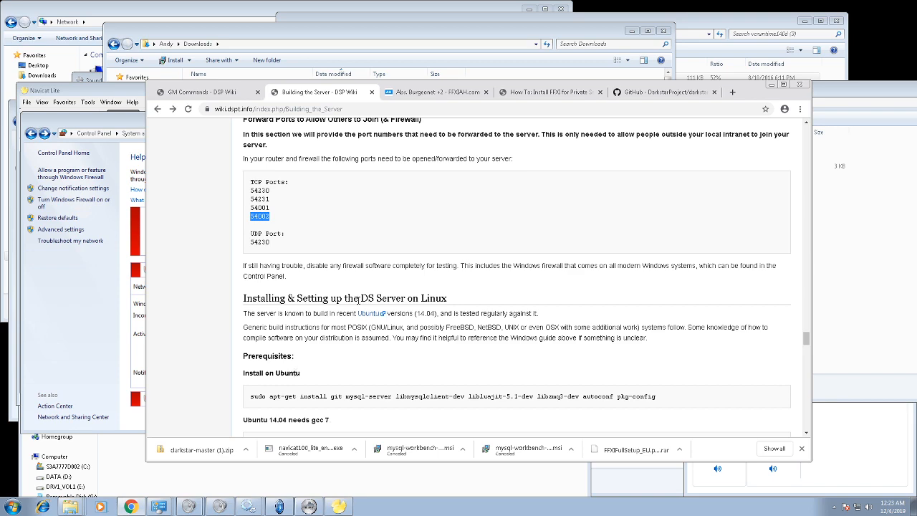
pyautogui.scroll(3, 338, 289)
pyautogui.scroll(8, 337, 288)
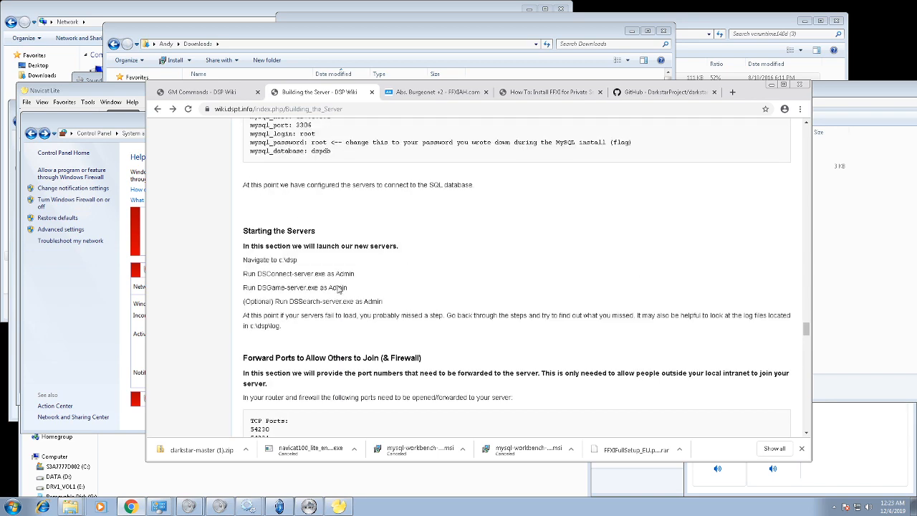
pyautogui.scroll(3, 340, 289)
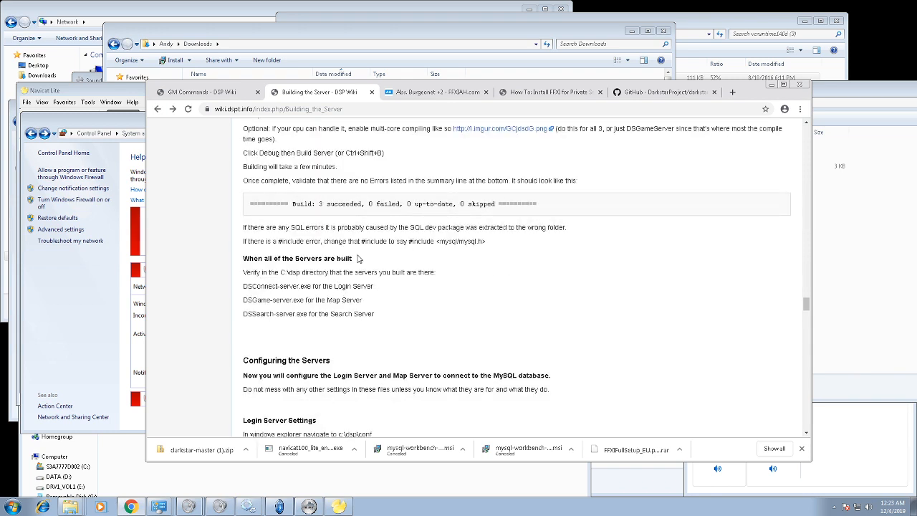
pyautogui.moveTo(250, 206); pyautogui.dragTo(542, 207)
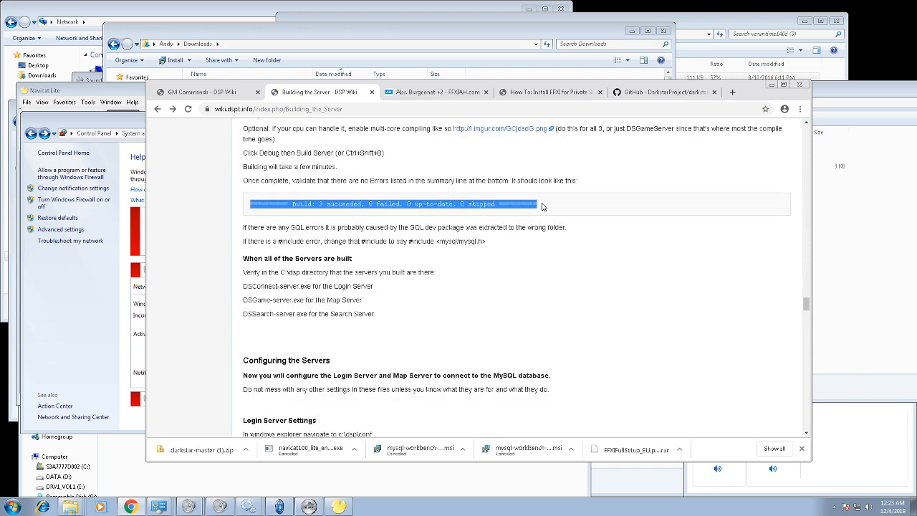
pyautogui.scroll(2, 516, 226)
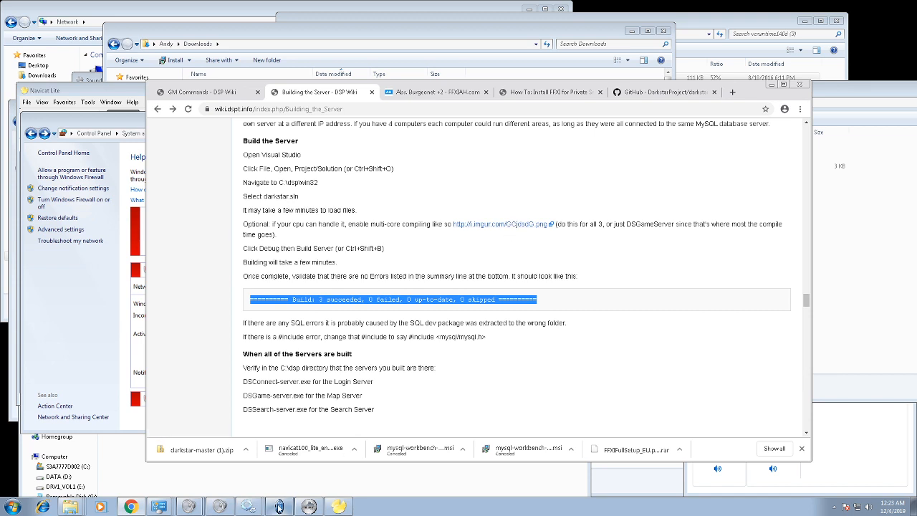
# Step: Close all open Services windows
pyautogui.moveTo(150, 510)
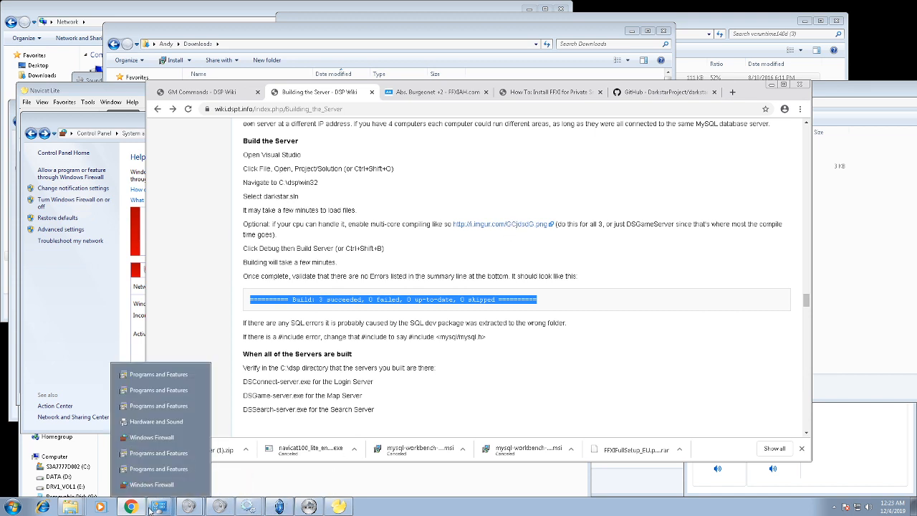
pyautogui.moveTo(237, 505)
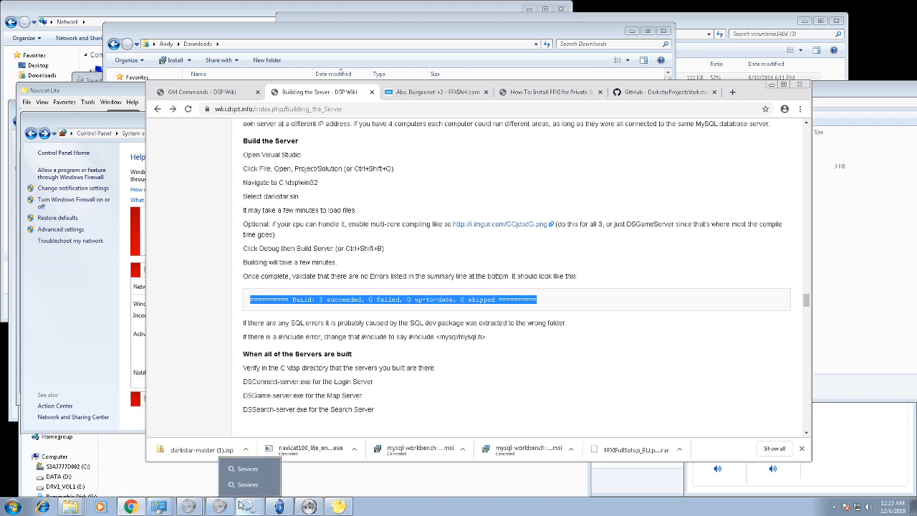
pyautogui.rightClick(247, 505)
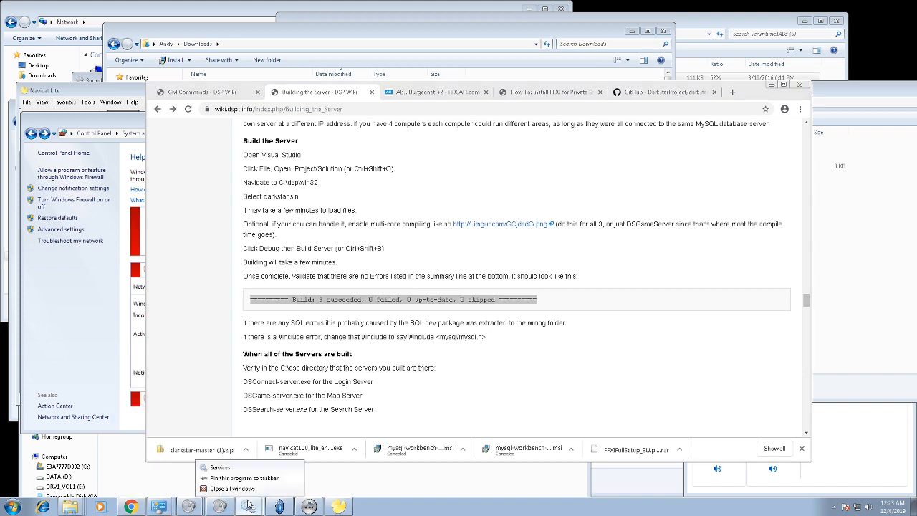
pyautogui.click(257, 492)
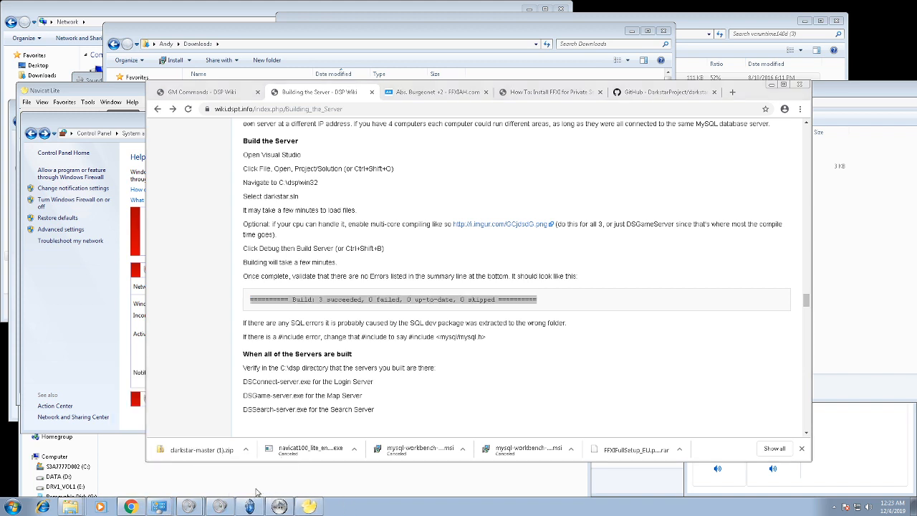
# Step: Bring the DSGame-server and DSConnect-server consoles to the front and place them side by side
pyautogui.click(259, 504)
pyautogui.click(285, 506)
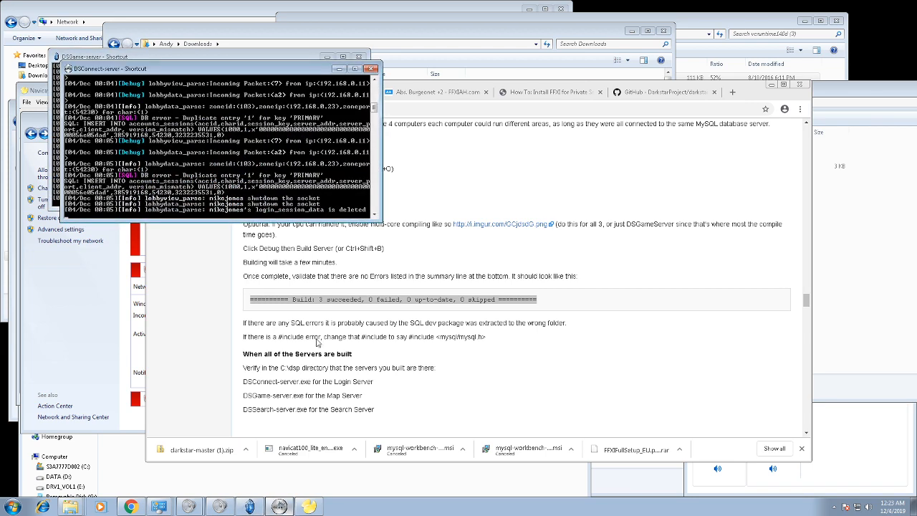
pyautogui.moveTo(192, 72); pyautogui.dragTo(501, 78)
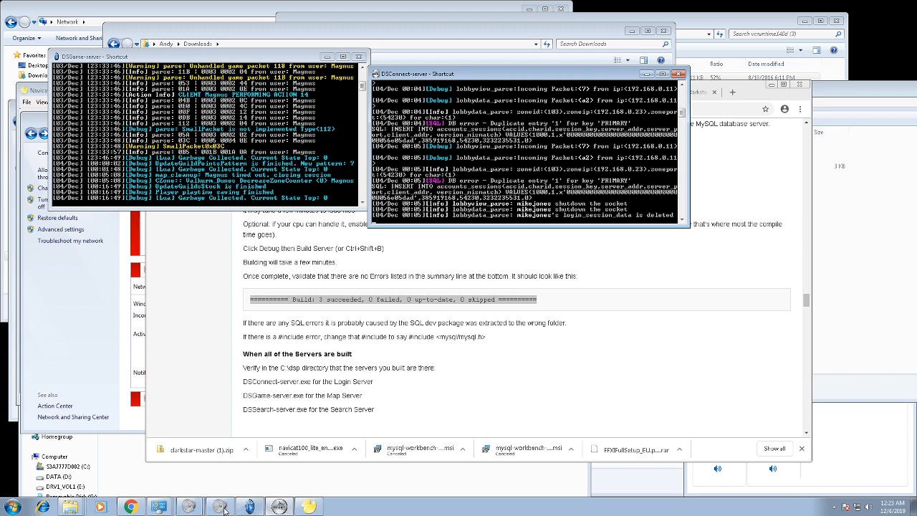
# Step: Switch to the win32 File Explorer window and go to the root of the C: drive
pyautogui.rightClick(70, 507)
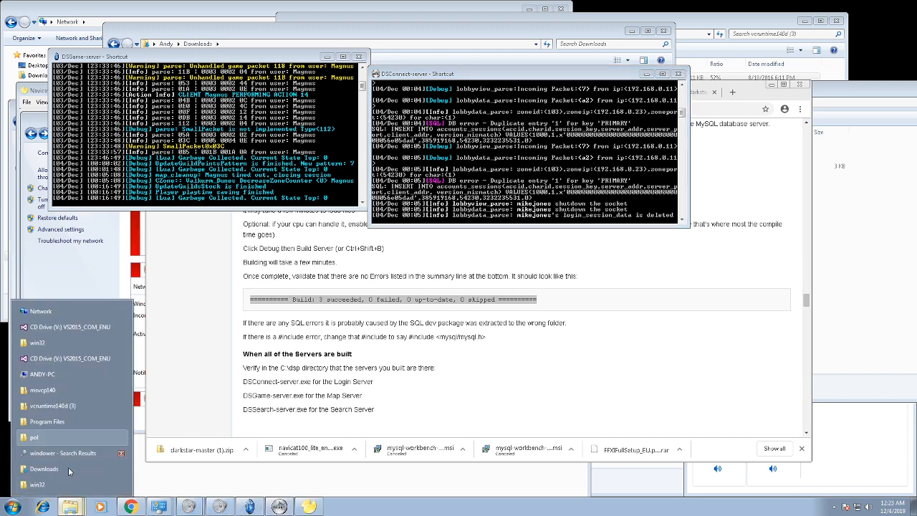
pyautogui.click(37, 484)
pyautogui.click(330, 276)
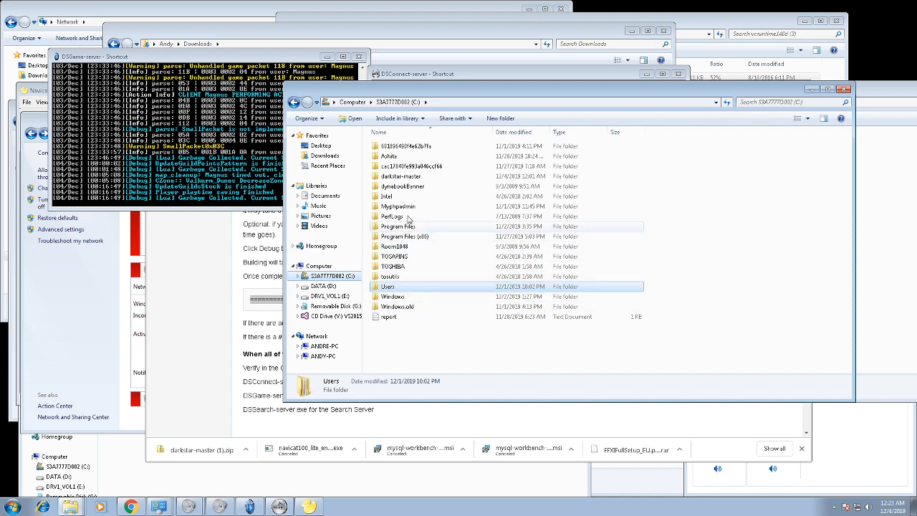
# Step: Open the darkstar-master folder, launch its cmd application and close the console window again
pyautogui.doubleClick(402, 176)
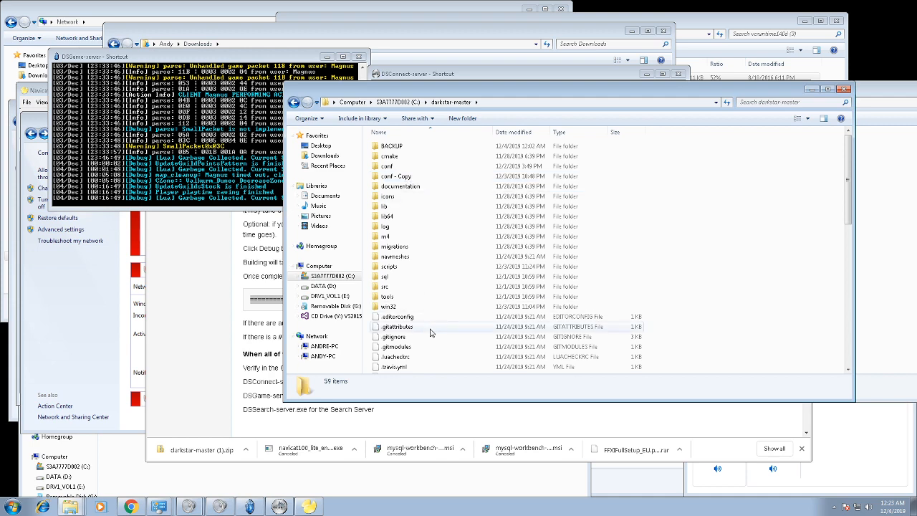
pyautogui.scroll(-4, 439, 333)
pyautogui.click(439, 331)
pyautogui.scroll(-1, 440, 333)
pyautogui.scroll(-3, 439, 333)
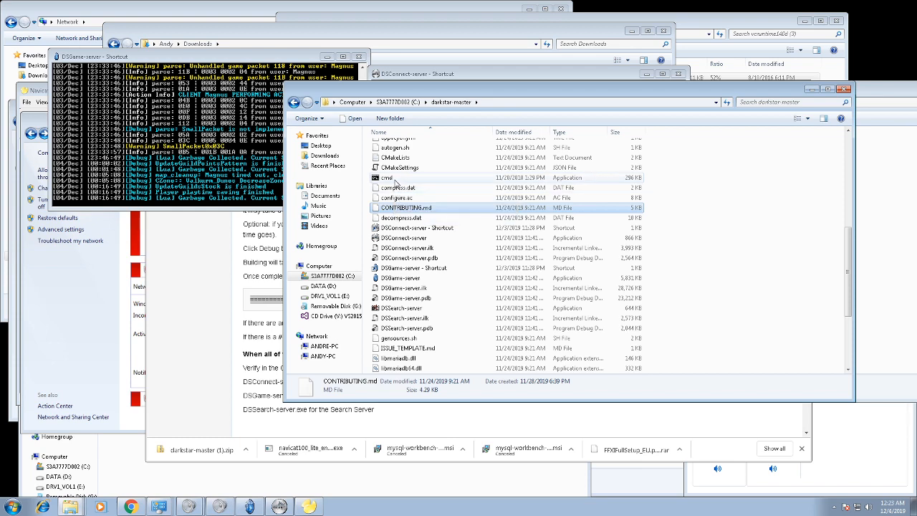
pyautogui.doubleClick(394, 179)
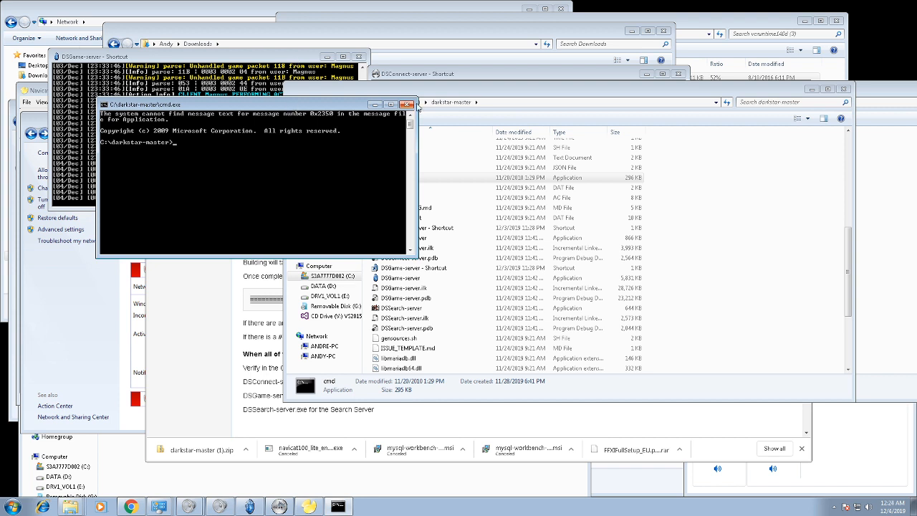
pyautogui.click(406, 105)
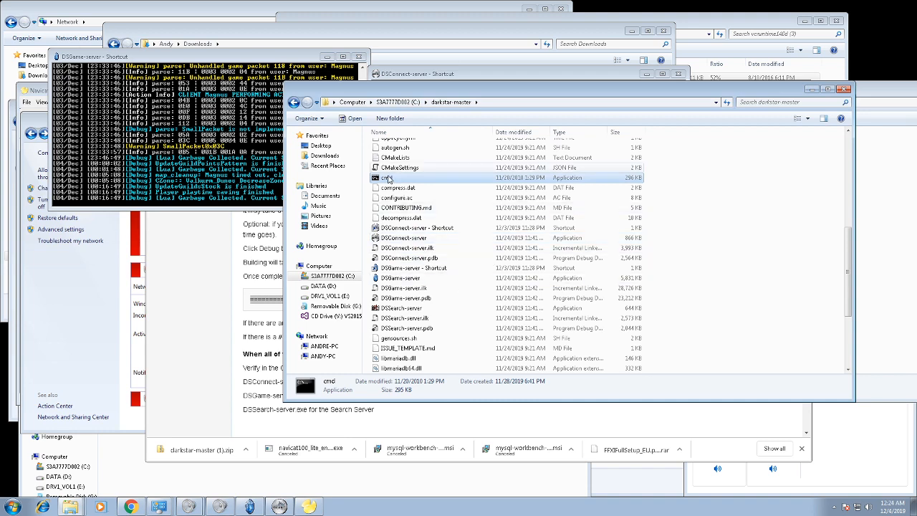
# Step: Search the computer's programs for cmd and return to the darkstar-master folder
pyautogui.click(13, 507)
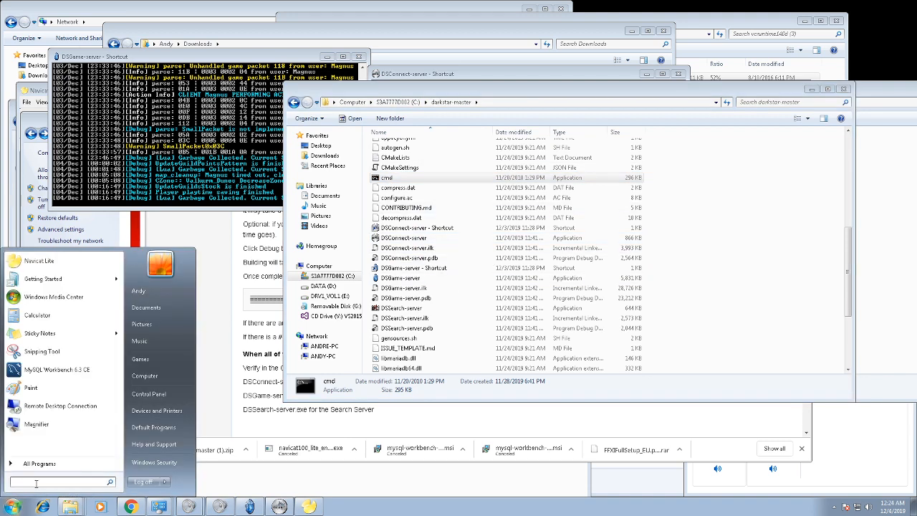
pyautogui.write('cmd')
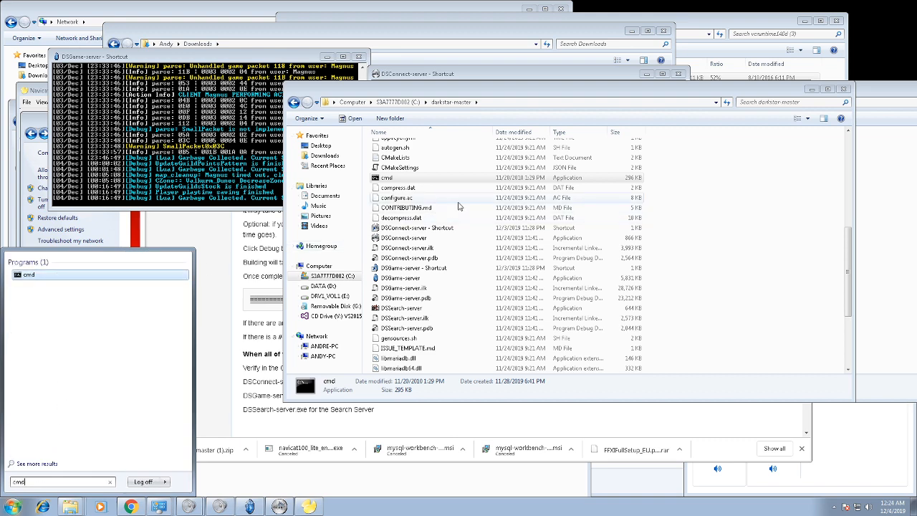
pyautogui.rightClick(717, 205)
pyautogui.click(691, 248)
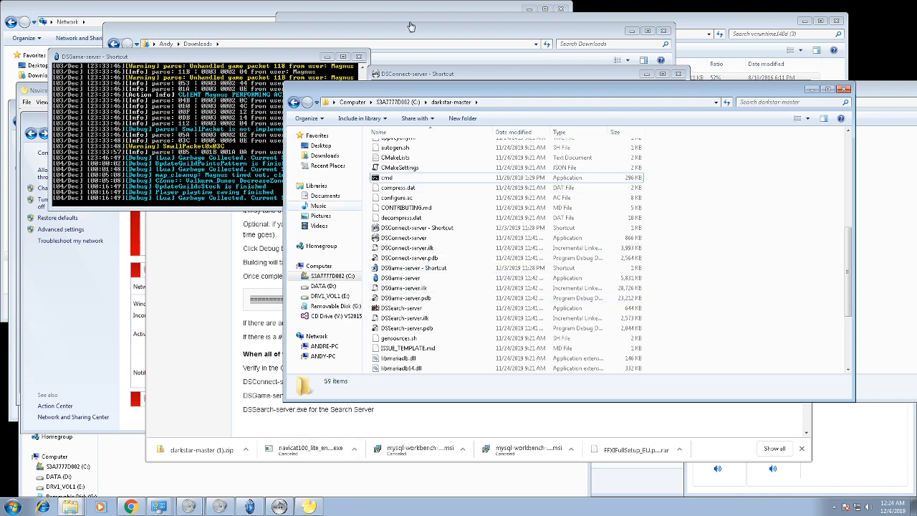
# Step: Reduce the Remote Desktop session to a window, launch the game profile in Windower and choose option 1, Login, in the boot loader console
pyautogui.click(633, 9)
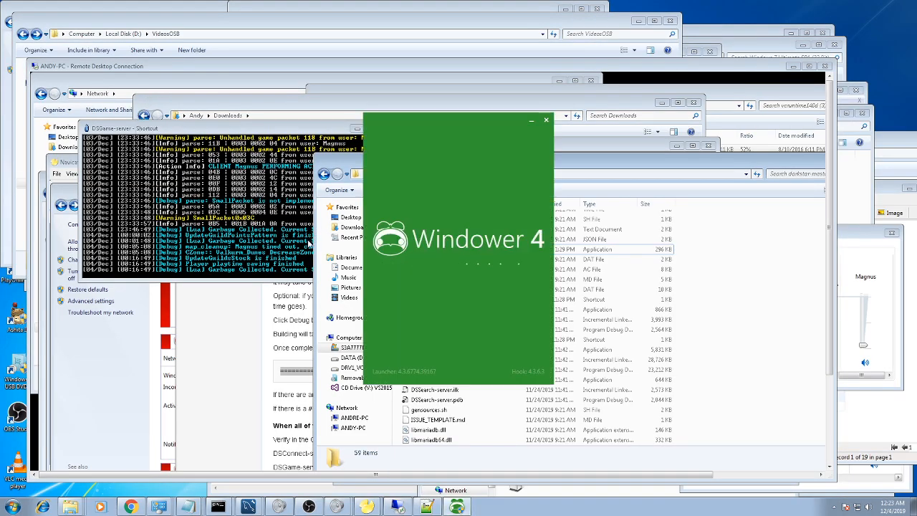
pyautogui.doubleClick(420, 169)
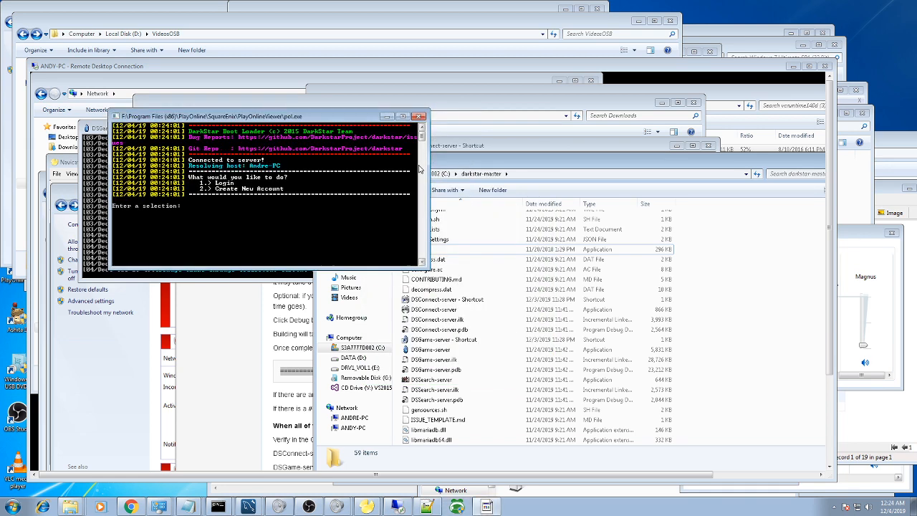
pyautogui.moveTo(313, 121); pyautogui.dragTo(64, 153)
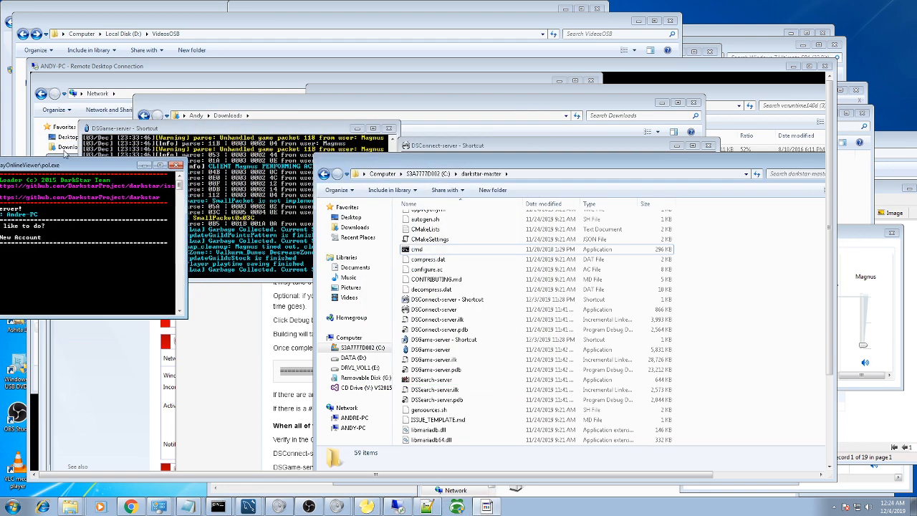
pyautogui.write('1')
pyautogui.press('Return')
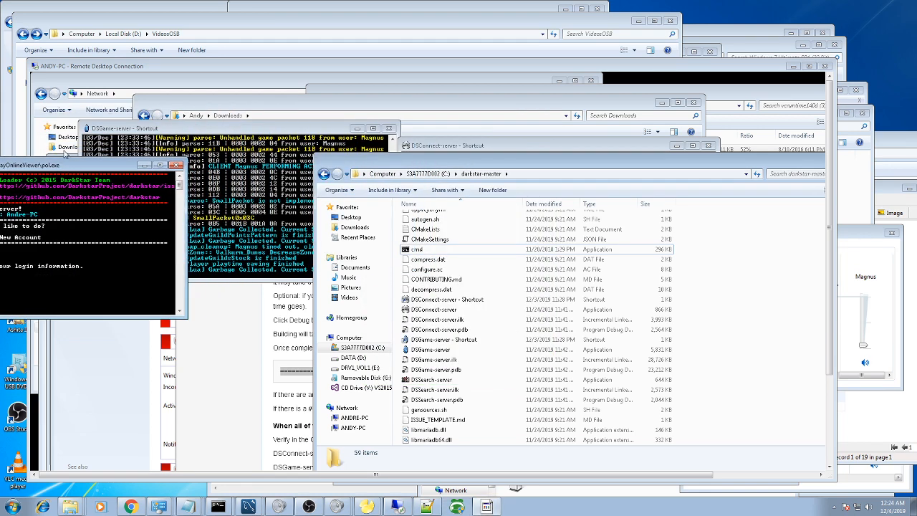
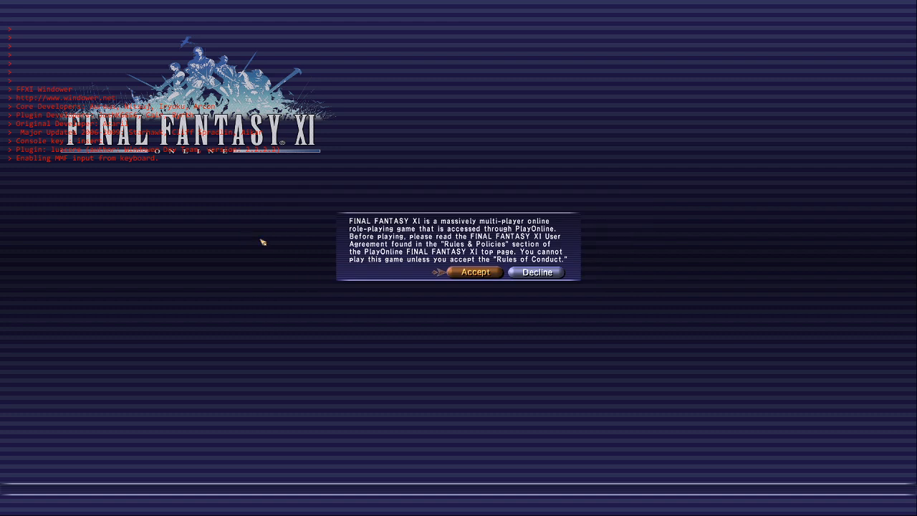
# Step: Accept the Final Fantasy XI user agreement and log in with the existing Dark Knight character
pyautogui.click(487, 273)
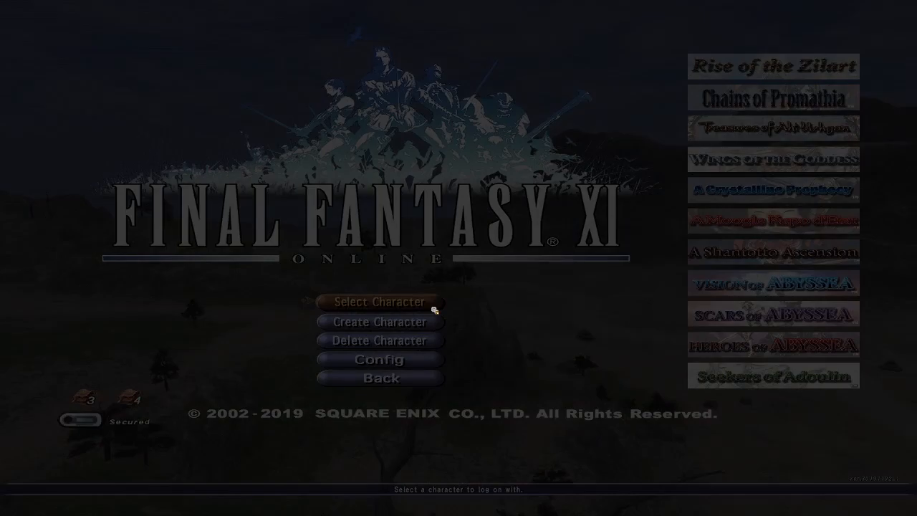
pyautogui.click(433, 309)
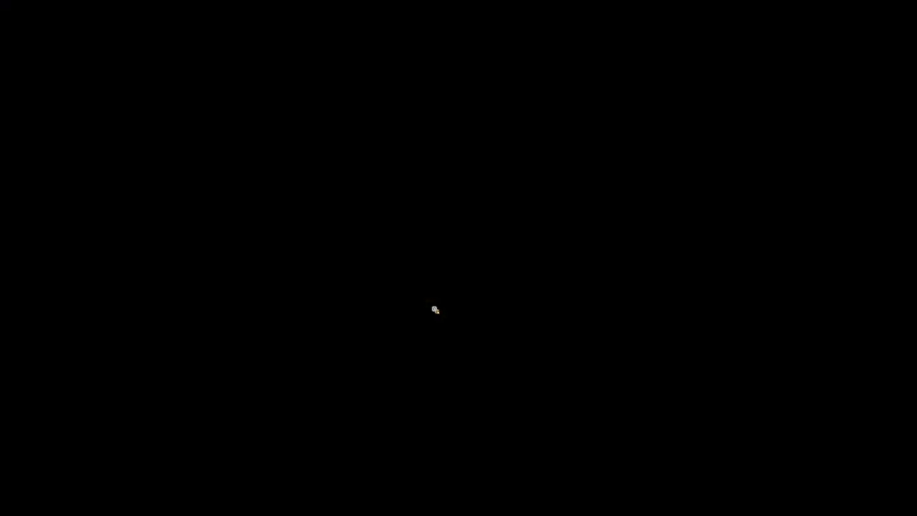
pyautogui.press('Return')
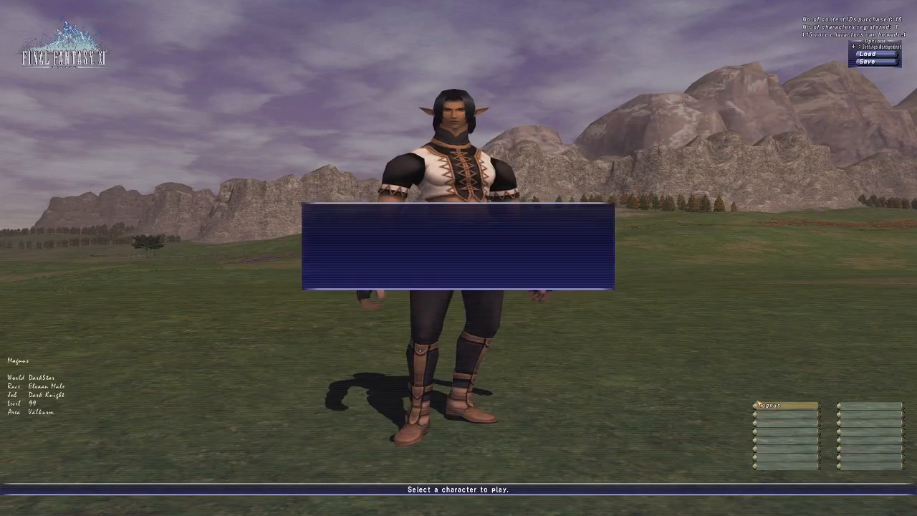
pyautogui.click(488, 274)
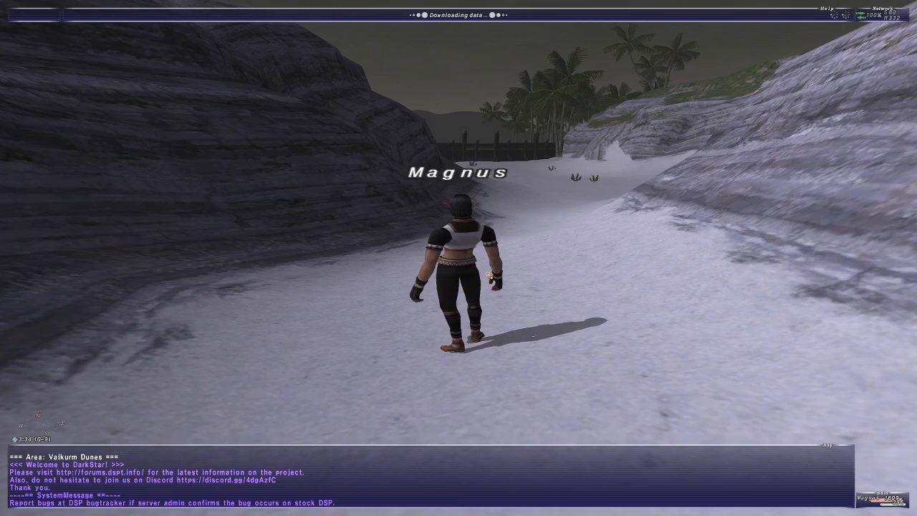
# Step: Switch out of the game and bring the Remote Desktop window forward to check the DSGame-server console for the login
pyautogui.hotkey('alt', 'Tab')
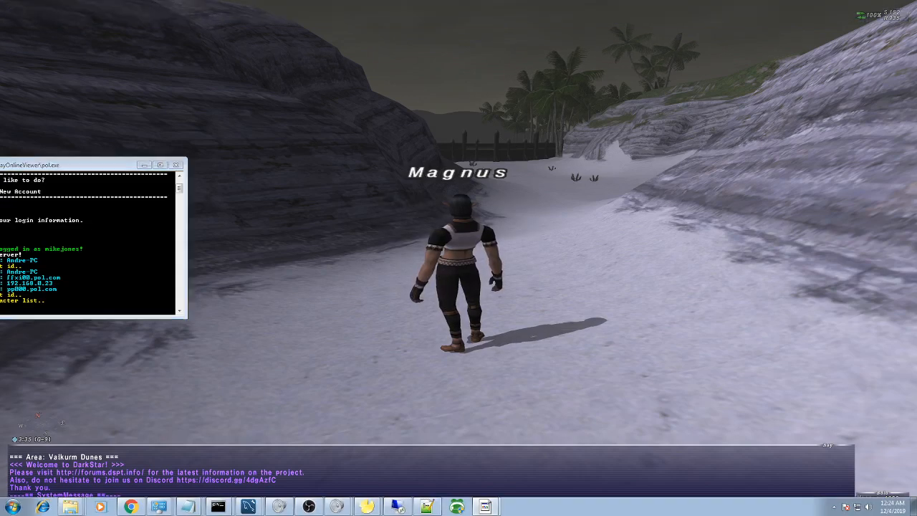
pyautogui.hotkey('alt', 'Tab')
pyautogui.hotkey('alt', 'Tab')
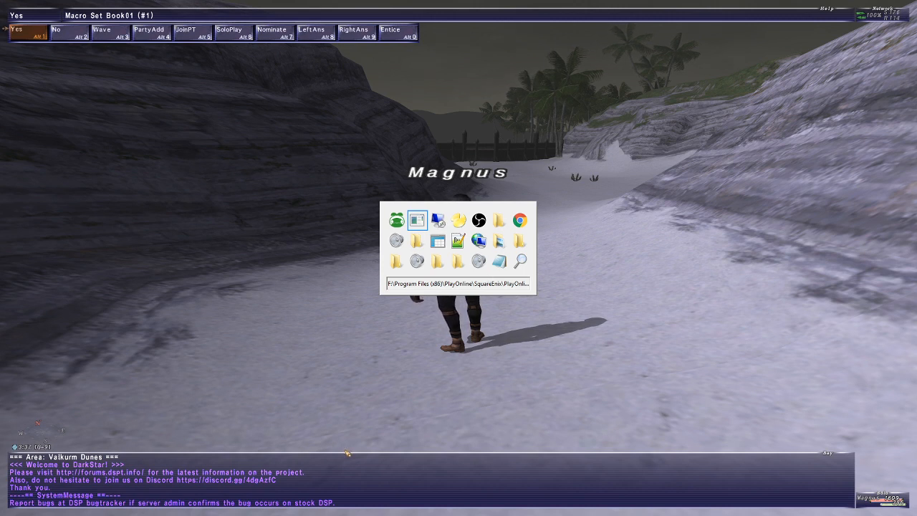
pyautogui.hotkey('alt', 'Tab')
pyautogui.hotkey('alt', 'Tab')
pyautogui.hotkey('alt', 'Tab')
pyautogui.hotkey('alt', 'Tab')
pyautogui.hotkey('alt', 'Tab')
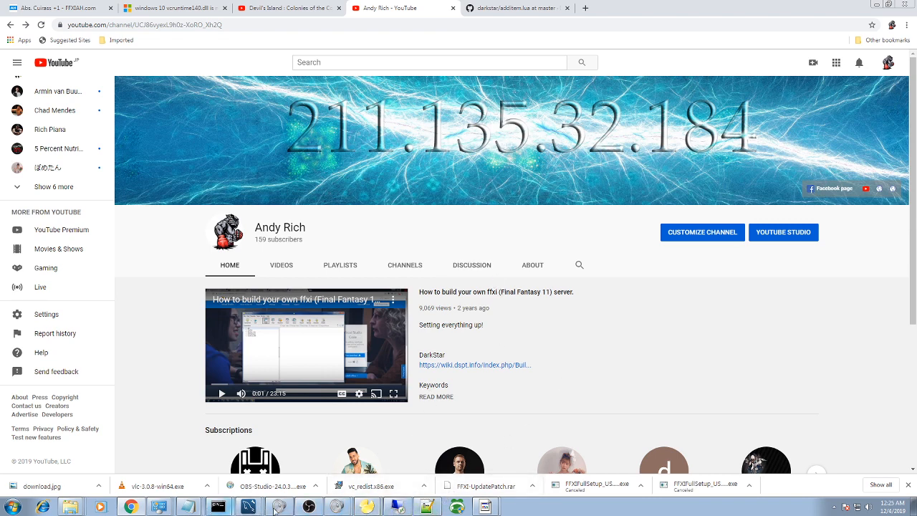
pyautogui.click(397, 507)
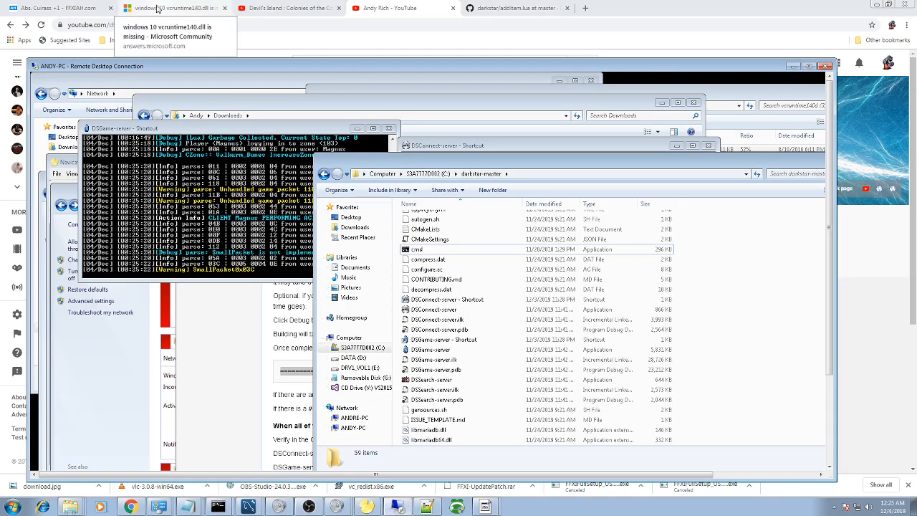
# Step: Switch to Chrome, search the FFXI Auction House items for Abyss, open Abs. Cuirass +2 and select the item ID 10677 in its address
pyautogui.click(66, 9)
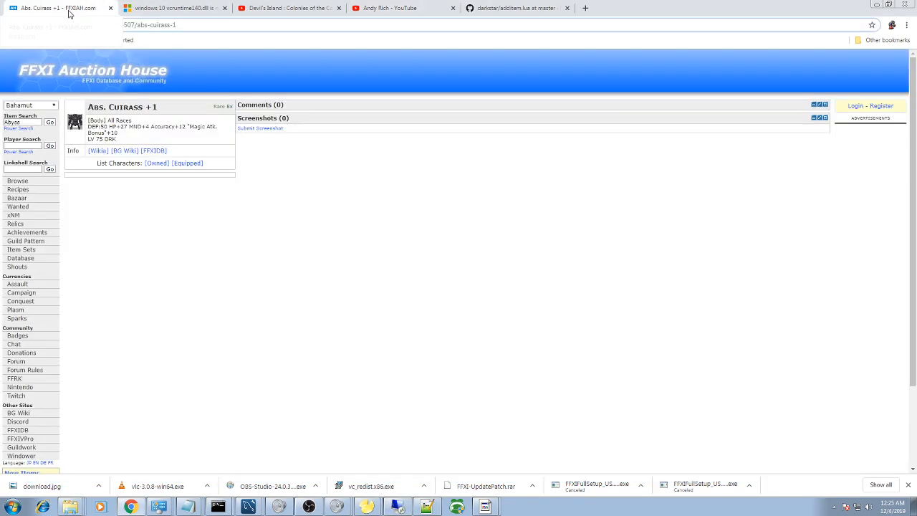
pyautogui.click(50, 123)
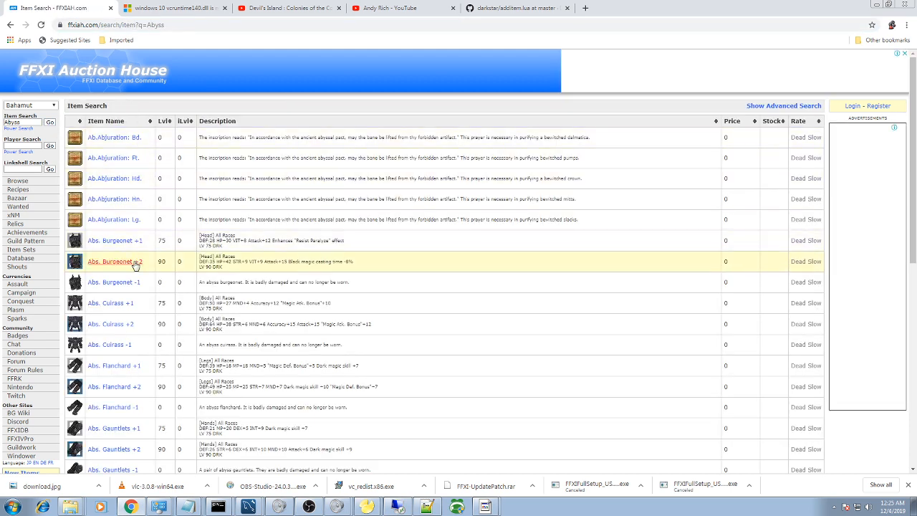
pyautogui.click(121, 263)
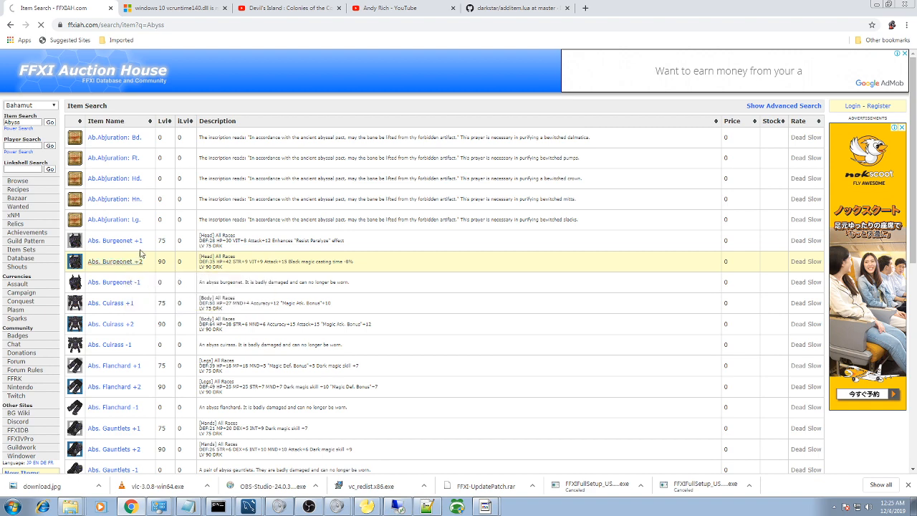
pyautogui.click(9, 25)
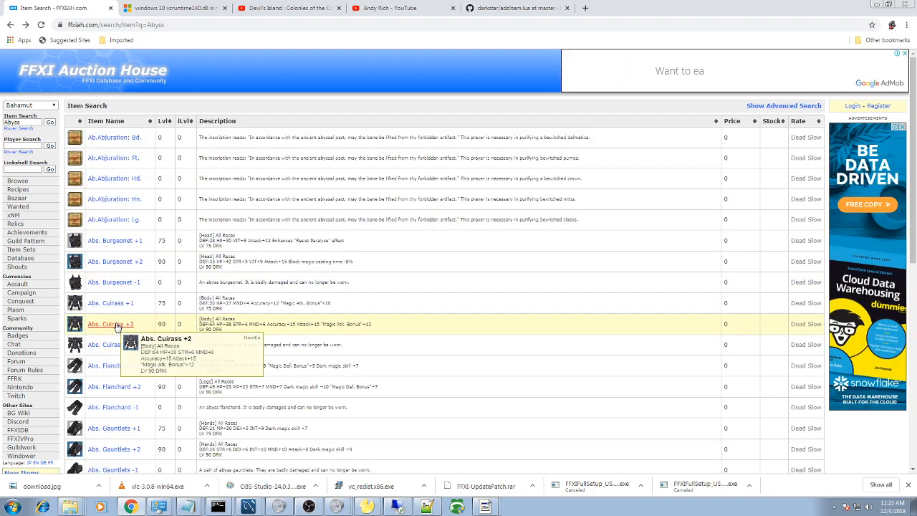
pyautogui.click(114, 325)
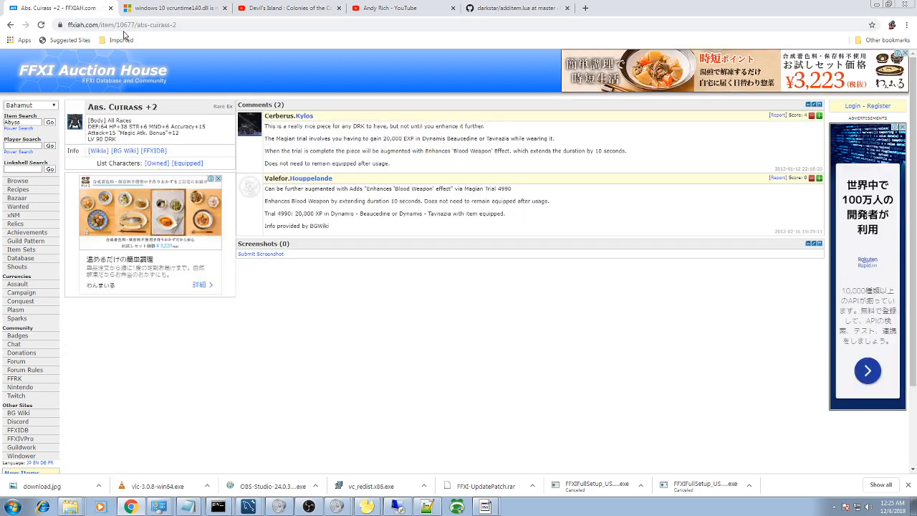
pyautogui.doubleClick(127, 25)
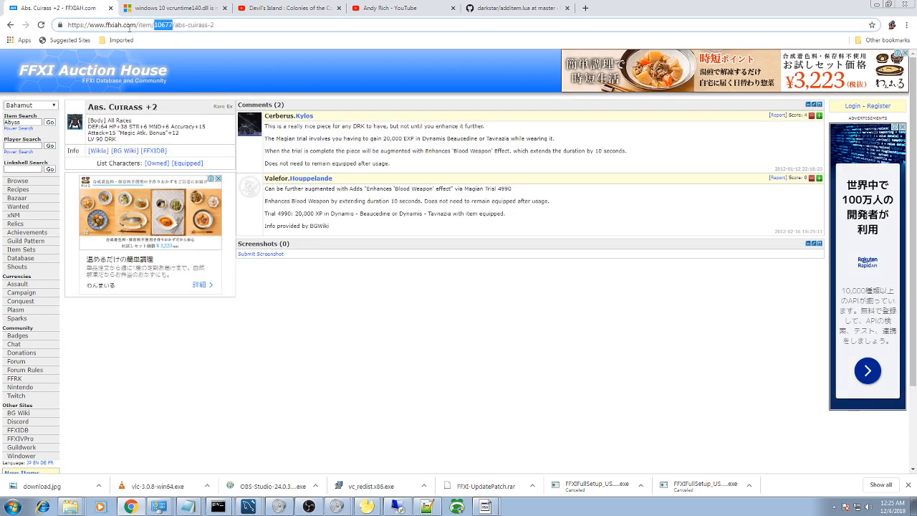
# Step: Switch back to Final Fantasy XI and run the chat command !additem 10677 to obtain the cuirass
pyautogui.hotkey('alt', 'Tab')
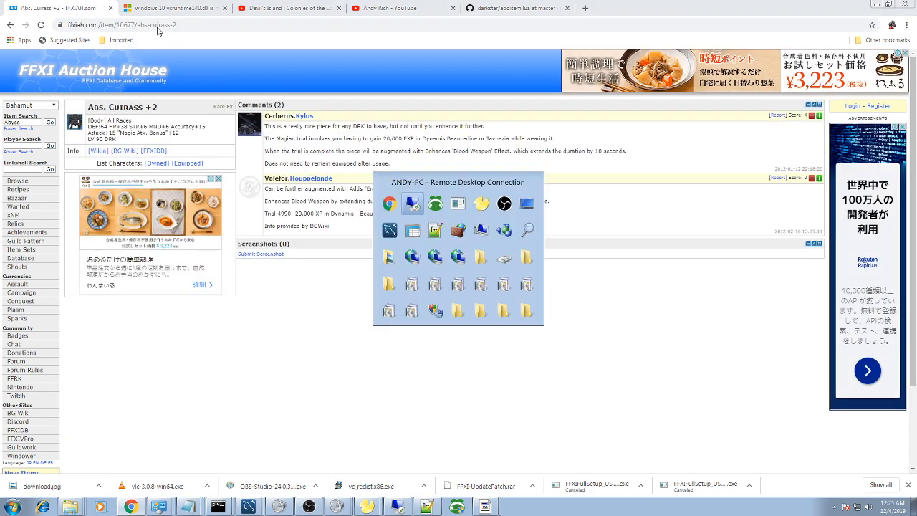
pyautogui.hotkey('alt', 'Tab')
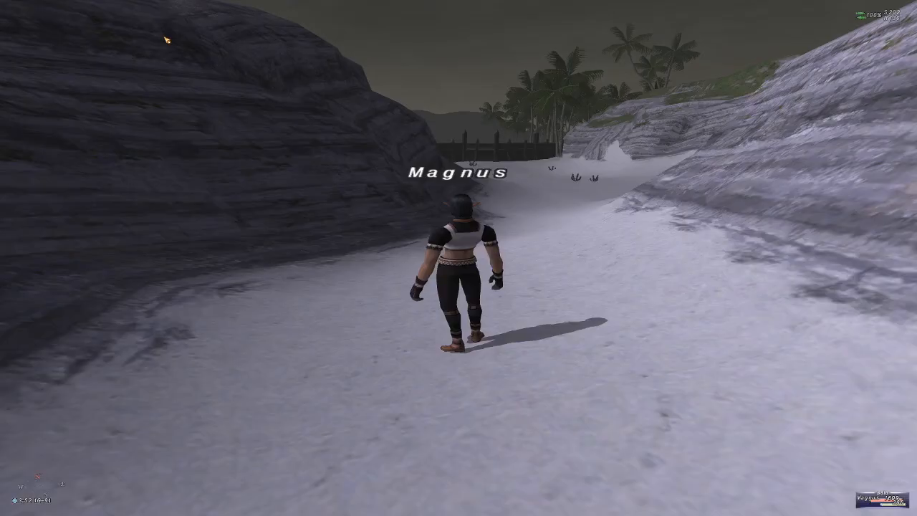
pyautogui.press('space')
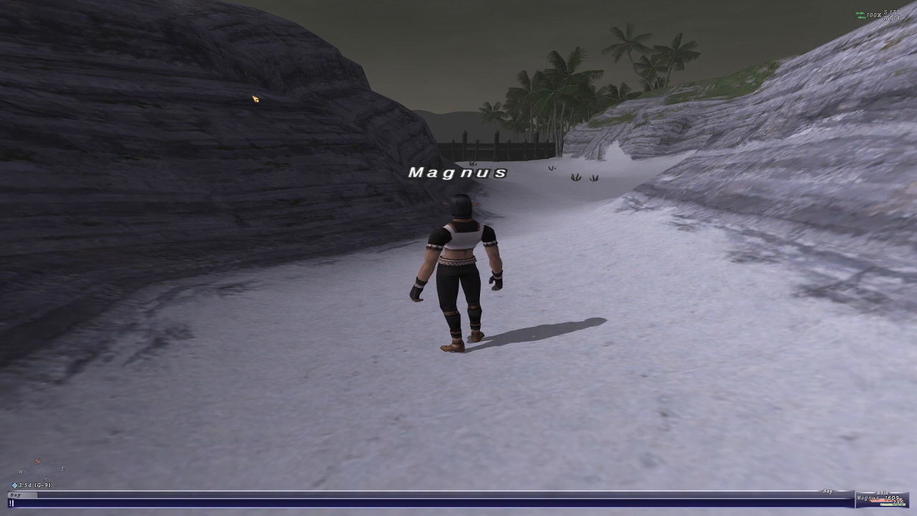
pyautogui.write('/additem')
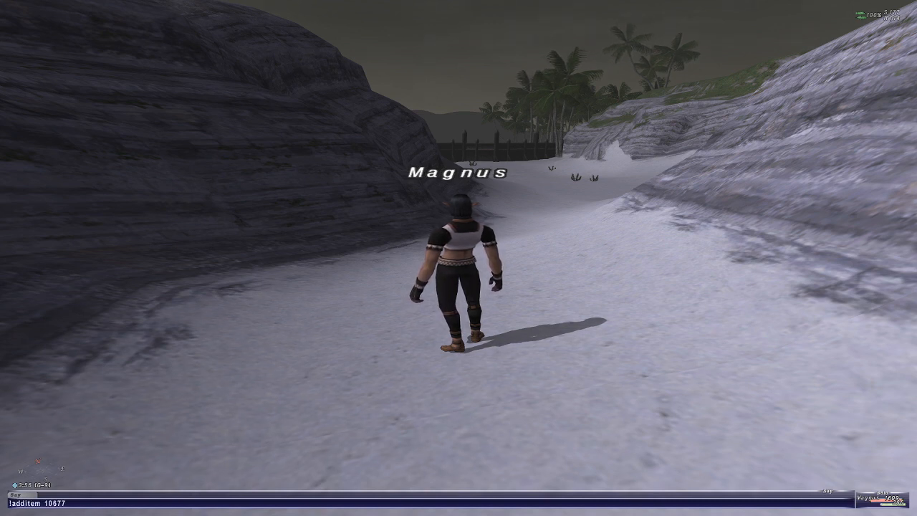
pyautogui.write(' 10677')
pyautogui.press('Return')
# Step: Open the character's equipment and equip the Abs. Cuirass +2 in the body slot
pyautogui.press('-')
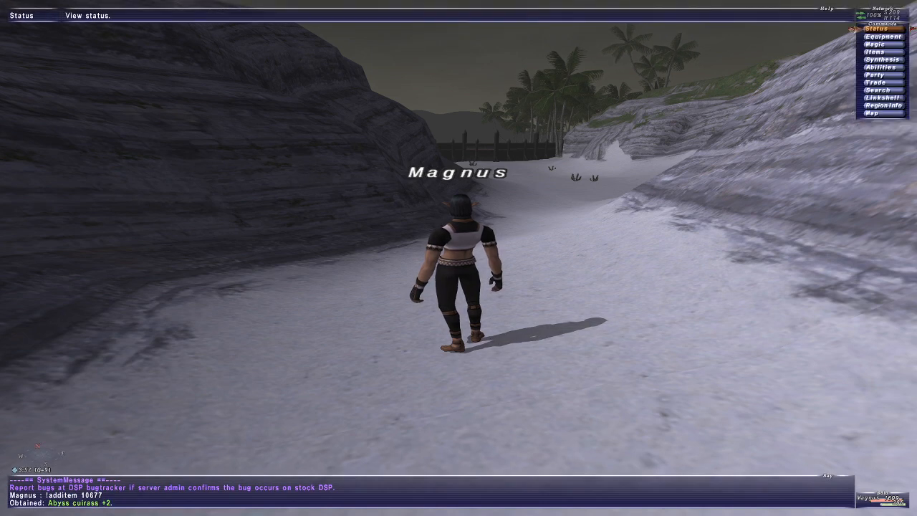
pyautogui.press('Down')
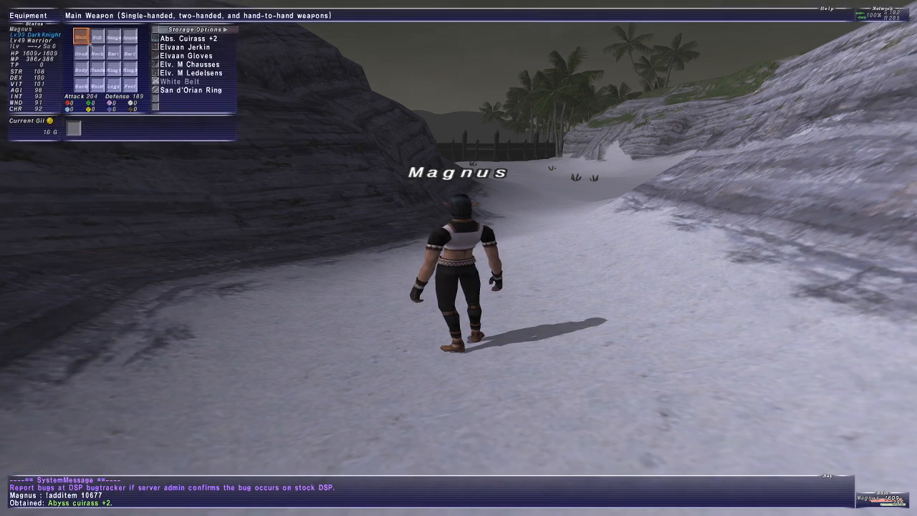
pyautogui.press('Down')
pyautogui.press('Right')
pyautogui.press('Right')
pyautogui.press('Down')
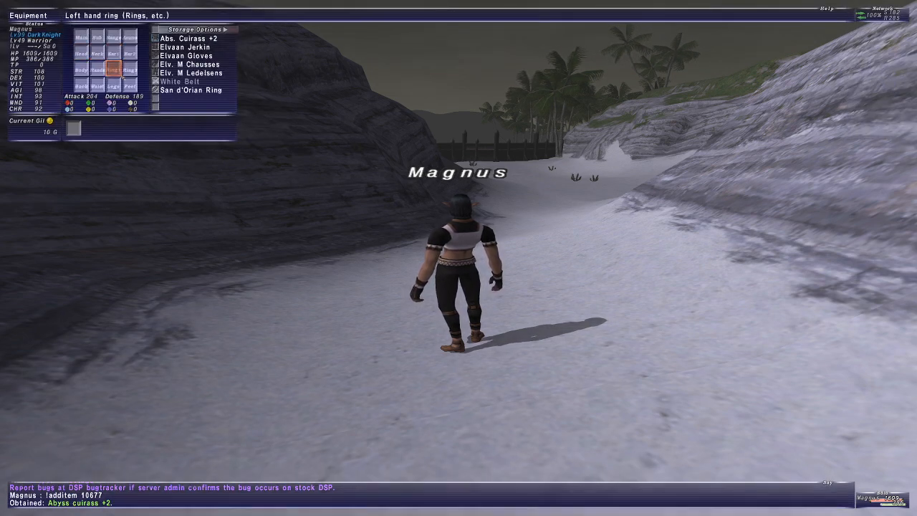
pyautogui.press('Up')
pyautogui.press('Left')
pyautogui.press('Down')
pyautogui.press('Left')
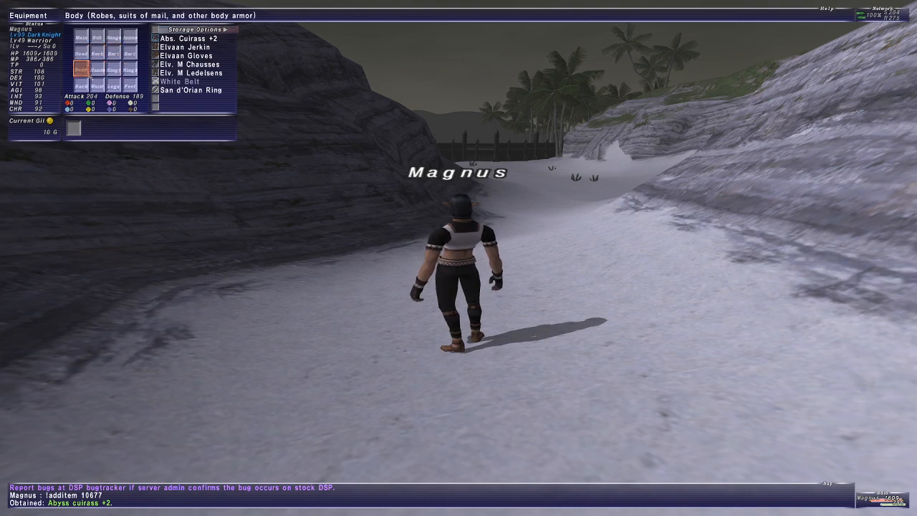
pyautogui.press('Return')
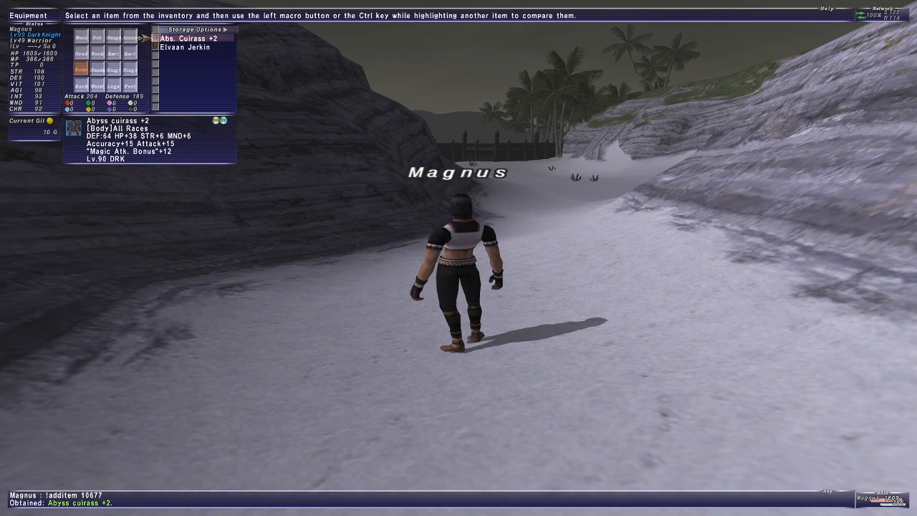
pyautogui.press('Return')
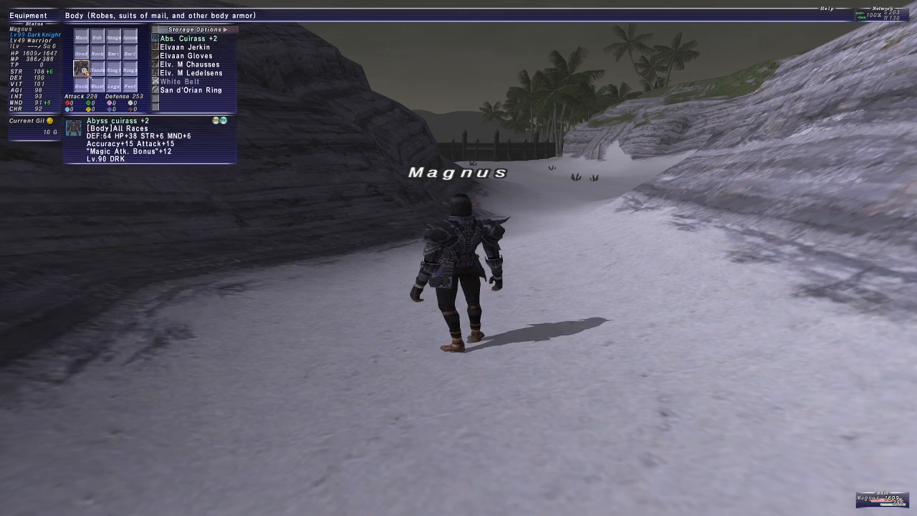
# Step: Swap the body armor to the Elvaan Jerkin and back to the Abs. Cuirass +2
pyautogui.click(83, 71)
pyautogui.click(185, 48)
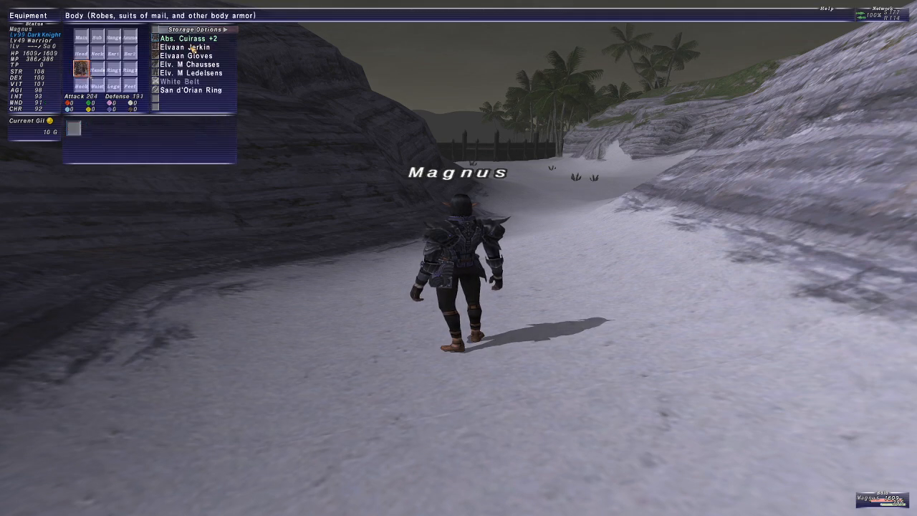
pyautogui.click(81, 69)
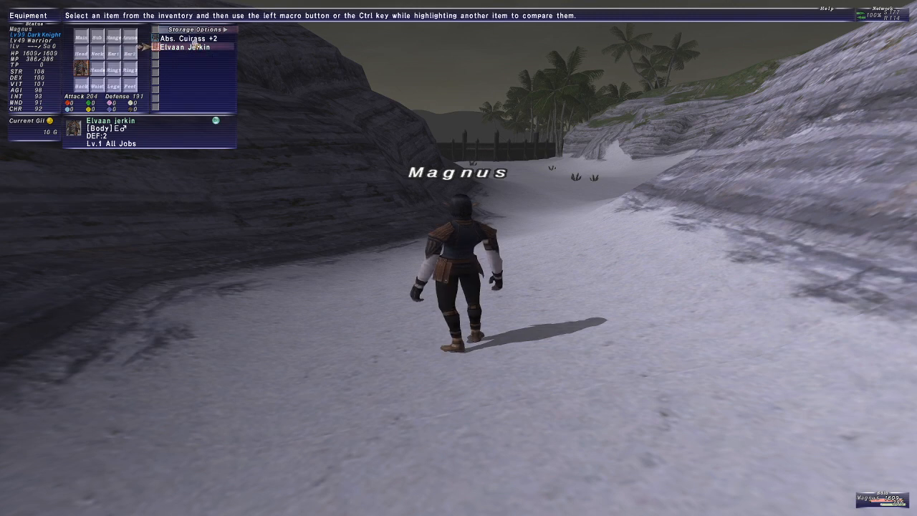
pyautogui.click(192, 39)
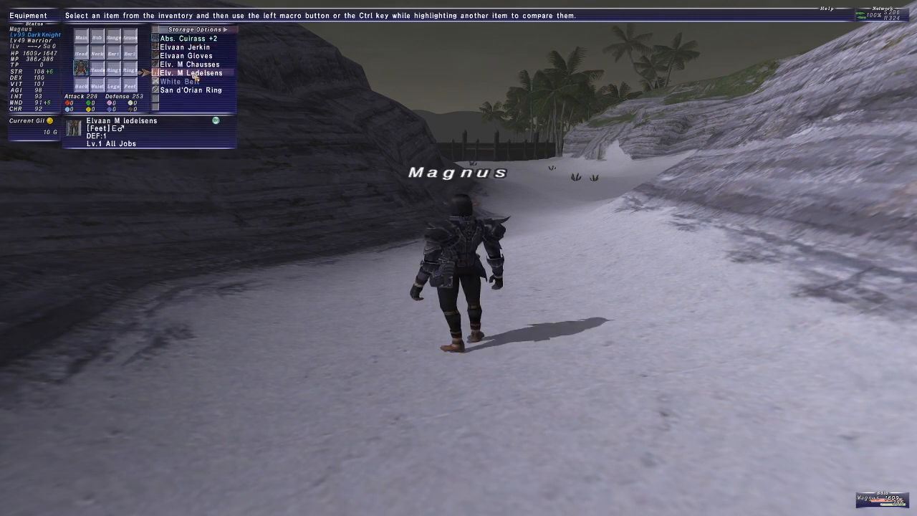
# Step: Switch to Navicat Lite, inspect the item IDs and names in the darkstar item_weapon table, and close the table window
pyautogui.hotkey('alt', 'Tab')
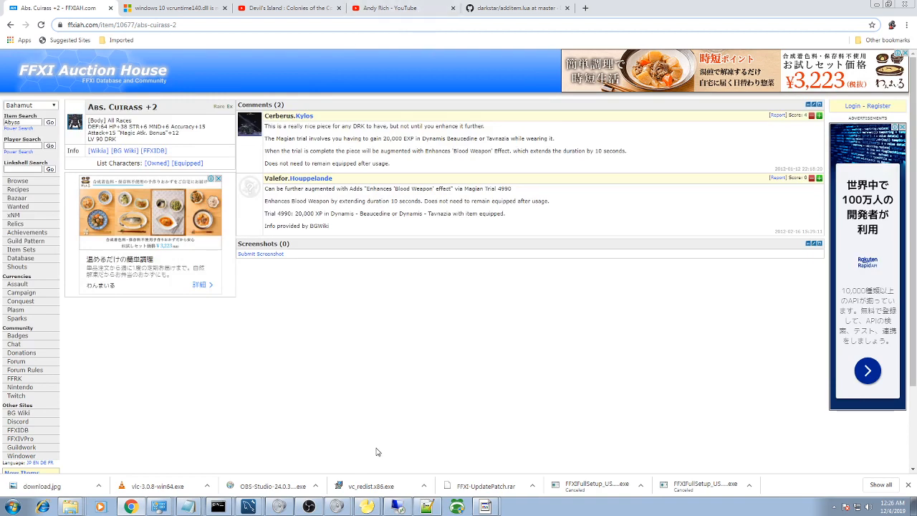
pyautogui.click(367, 506)
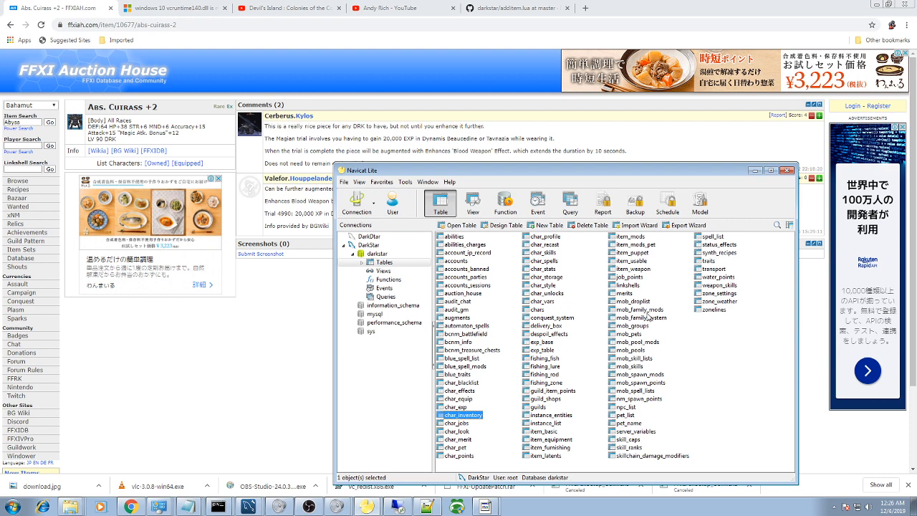
pyautogui.doubleClick(634, 270)
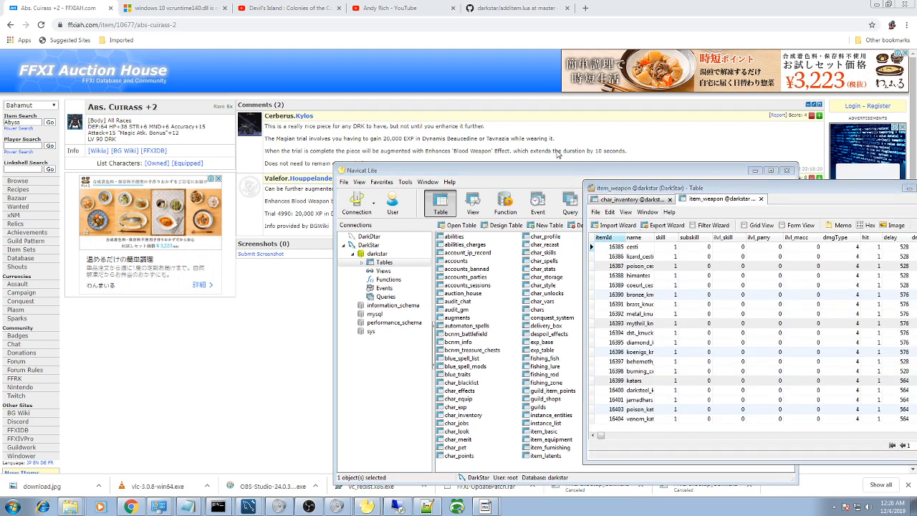
pyautogui.moveTo(795, 192); pyautogui.dragTo(527, 149)
pyautogui.click(369, 195)
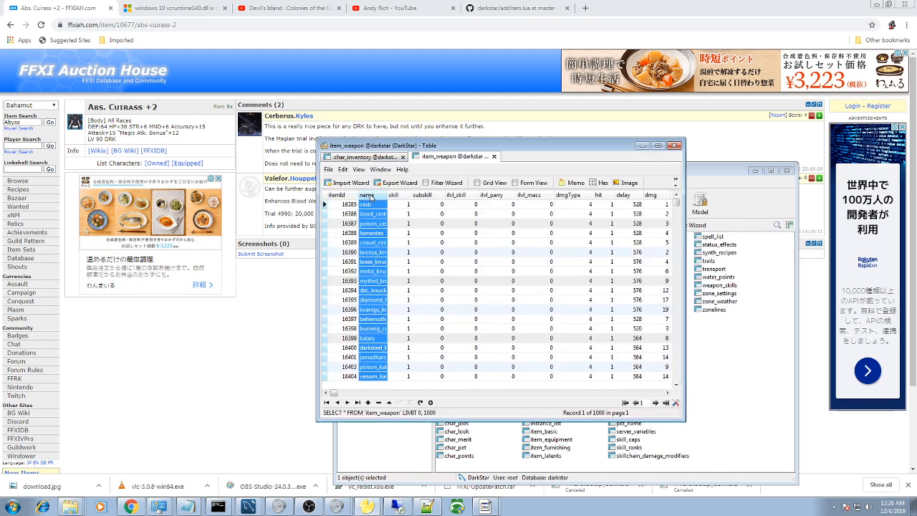
pyautogui.moveTo(677, 205)
pyautogui.mouseDown()
pyautogui.moveTo(681, 385)
pyautogui.moveTo(672, 204)
pyautogui.mouseUp()
pyautogui.click(674, 146)
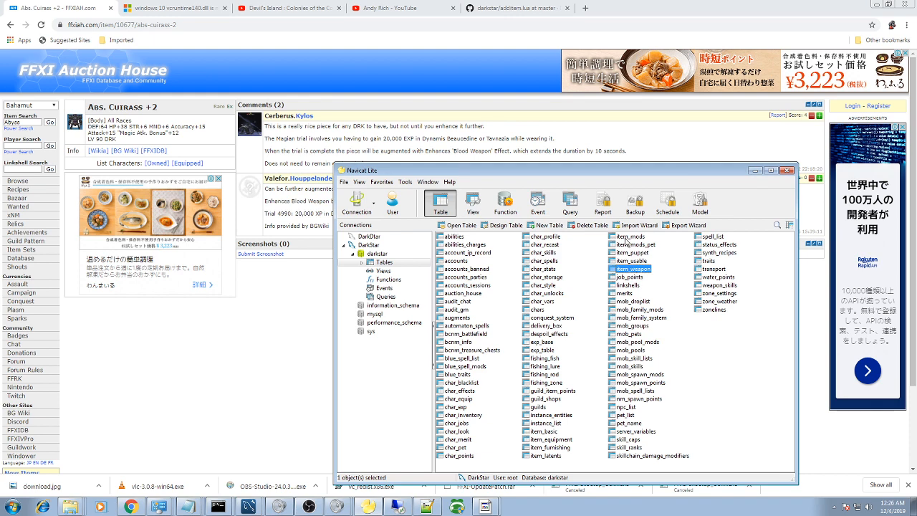
# Step: Open the item_mods table, browse its item IDs, mod IDs and values down to the end of the page, and close it
pyautogui.doubleClick(627, 237)
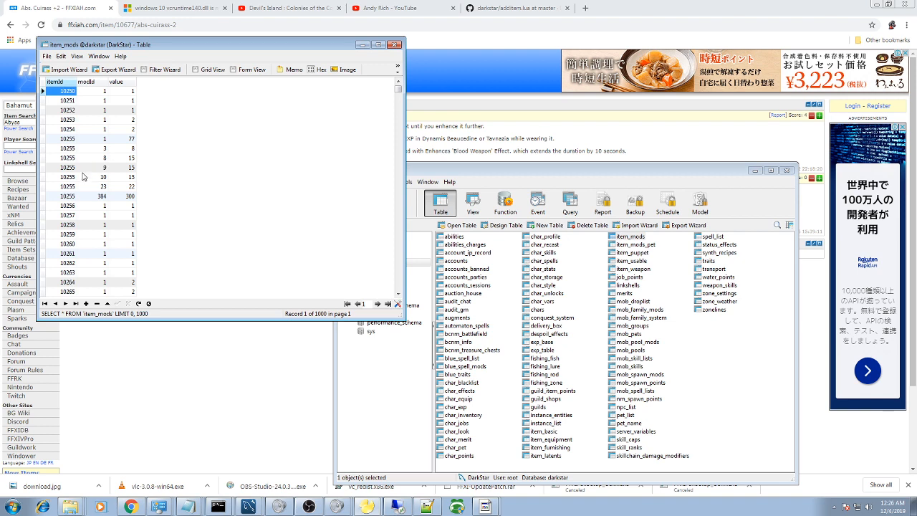
pyautogui.moveTo(285, 38); pyautogui.dragTo(306, 90)
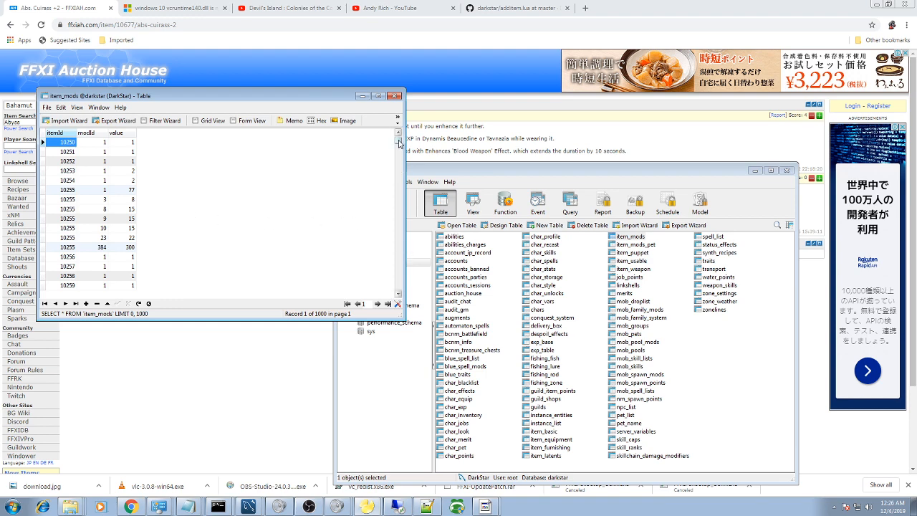
pyautogui.moveTo(399, 142); pyautogui.dragTo(395, 245)
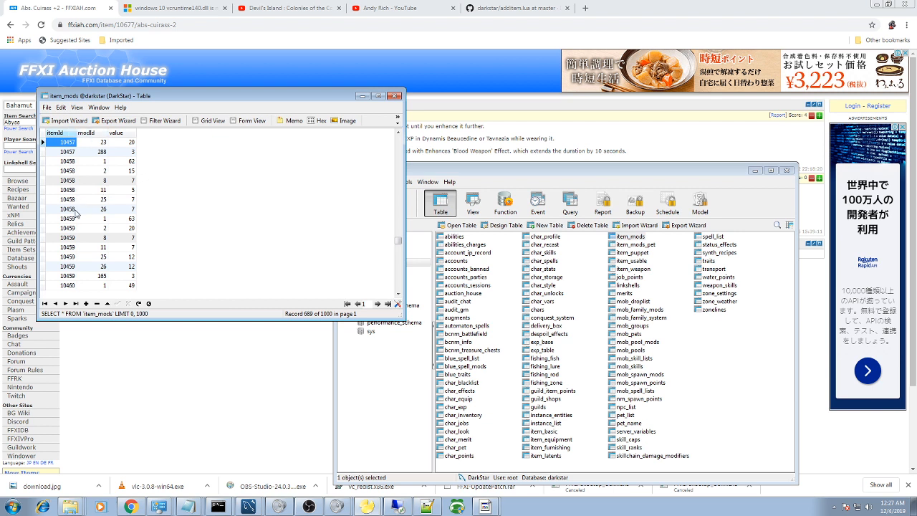
pyautogui.click(64, 250)
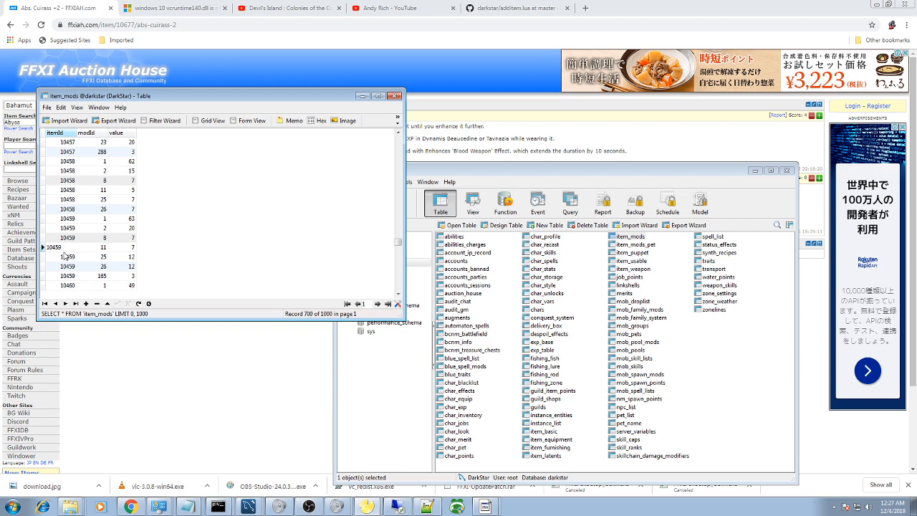
pyautogui.click(63, 256)
pyautogui.press('Down')
pyautogui.press('Down')
pyautogui.press('Down')
pyautogui.press('Down')
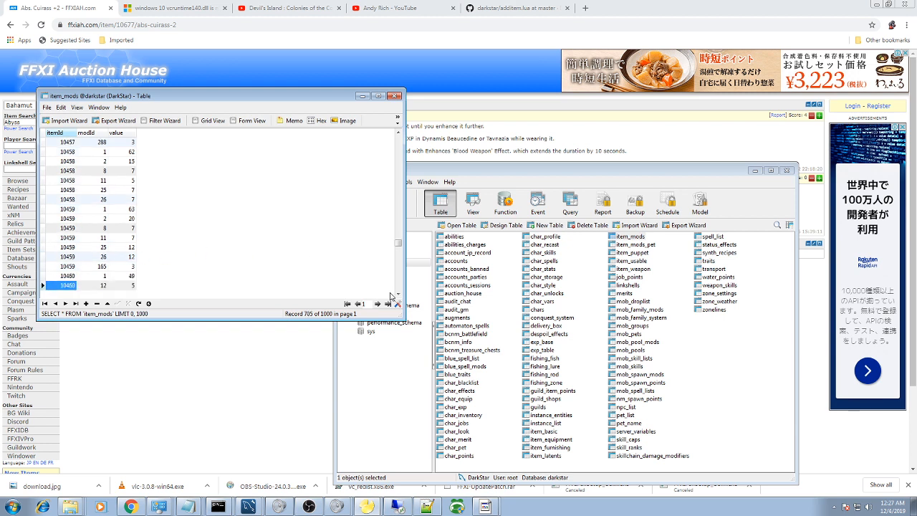
pyautogui.press('Down')
pyautogui.press('Down')
pyautogui.press('Down')
pyautogui.press('Down')
pyautogui.press('Down')
pyautogui.press('Down')
pyautogui.press('Down')
pyautogui.press('Down')
pyautogui.press('Down')
pyautogui.press('Down')
pyautogui.press('Down')
pyautogui.press('Down')
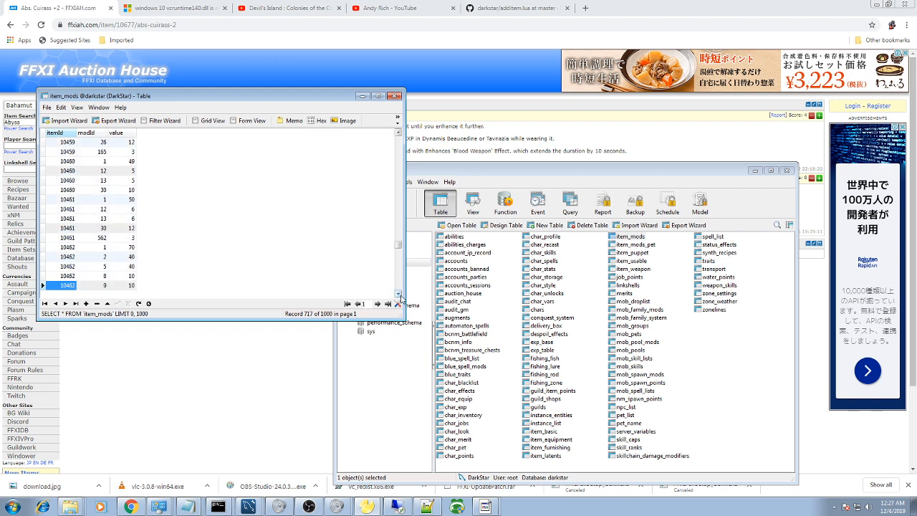
pyautogui.press('Down')
pyautogui.press('Down')
pyautogui.press('Down')
pyautogui.press('Down')
pyautogui.press('Down')
pyautogui.press('Down')
pyautogui.press('Down')
pyautogui.press('Down')
pyautogui.press('Down')
pyautogui.press('Down')
pyautogui.press('Down')
pyautogui.press('Down')
pyautogui.press('Down')
pyautogui.press('Down')
pyautogui.press('Down')
pyautogui.press('Down')
pyautogui.press('Down')
pyautogui.press('Down')
pyautogui.press('Down')
pyautogui.press('Down')
pyautogui.press('Down')
pyautogui.press('Down')
pyautogui.press('Down')
pyautogui.press('Down')
pyautogui.press('Down')
pyautogui.press('Down')
pyautogui.press('Down')
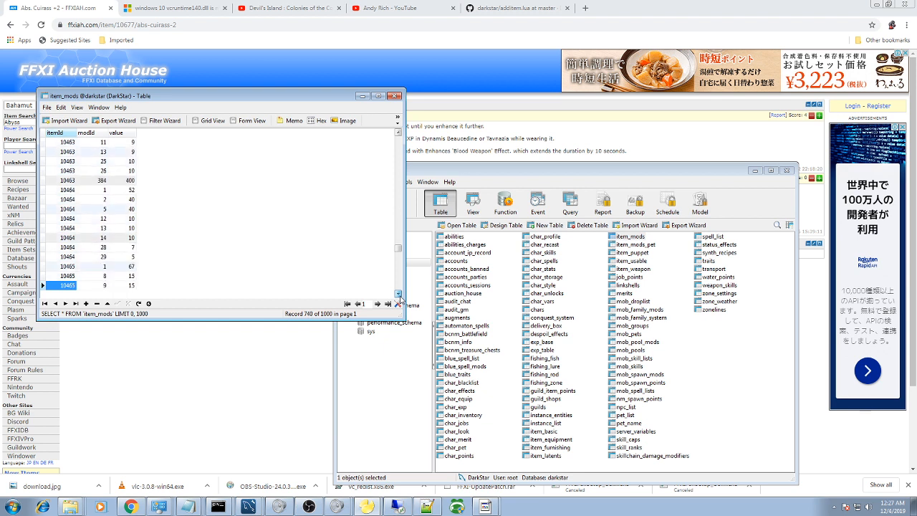
pyautogui.press('Down')
pyautogui.press('Down')
pyautogui.press('Down')
pyautogui.press('Down')
pyautogui.press('Down')
pyautogui.press('Down')
pyautogui.press('Down')
pyautogui.press('Down')
pyautogui.press('Down')
pyautogui.press('Down')
pyautogui.press('Down')
pyautogui.press('Down')
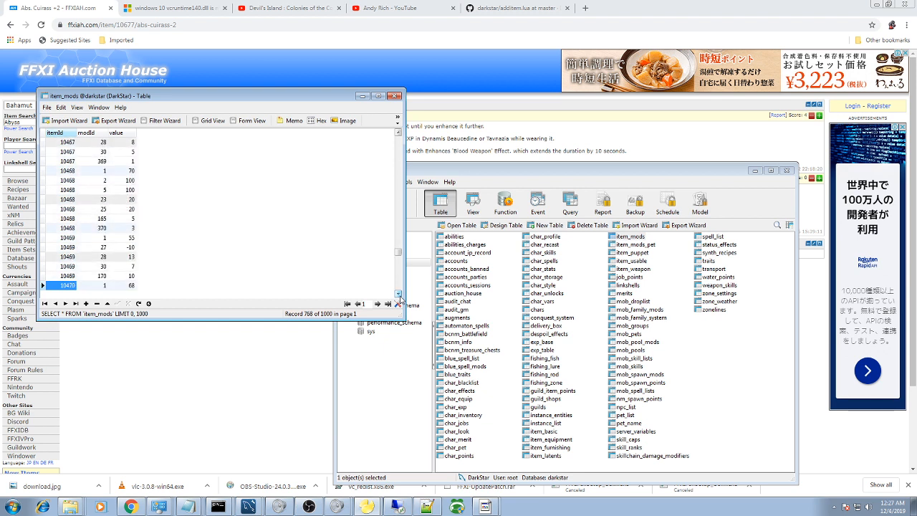
pyautogui.press('Down')
pyautogui.press('Down')
pyautogui.press('Down')
pyautogui.press('Down')
pyautogui.press('Down')
pyautogui.press('Down')
pyautogui.press('Down')
pyautogui.press('Down')
pyautogui.press('Down')
pyautogui.press('Down')
pyautogui.press('Down')
pyautogui.press('Down')
pyautogui.press('Down')
pyautogui.press('Down')
pyautogui.press('Down')
pyautogui.press('Down')
pyautogui.press('Down')
pyautogui.press('Down')
pyautogui.press('Down')
pyautogui.press('Down')
pyautogui.press('Down')
pyautogui.press('Down')
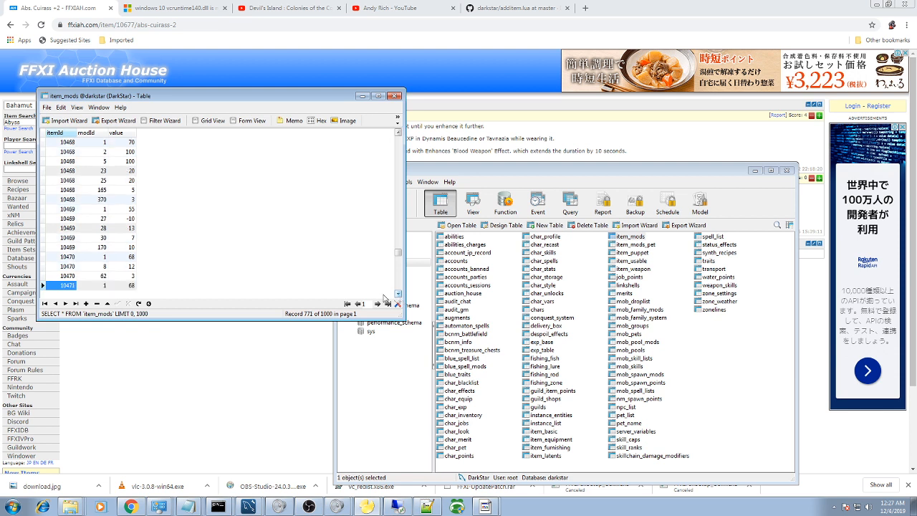
pyautogui.moveTo(398, 256); pyautogui.dragTo(400, 290)
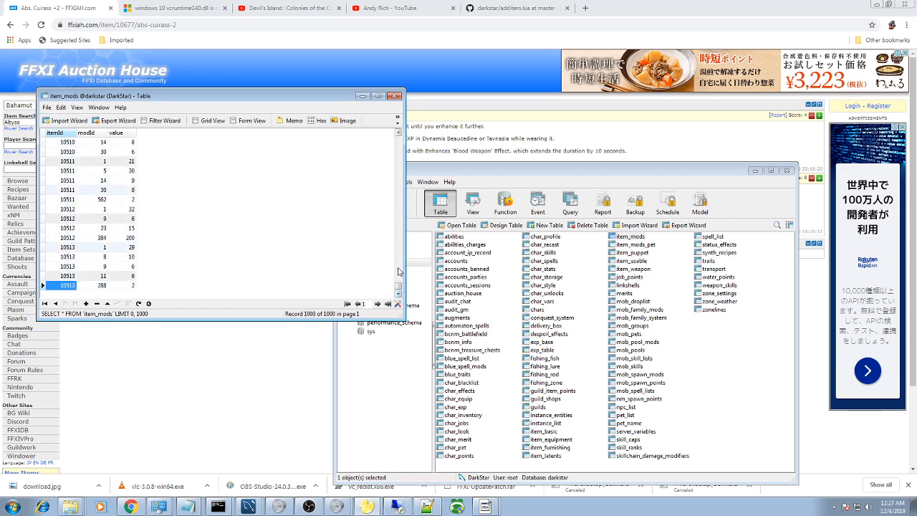
pyautogui.click(394, 95)
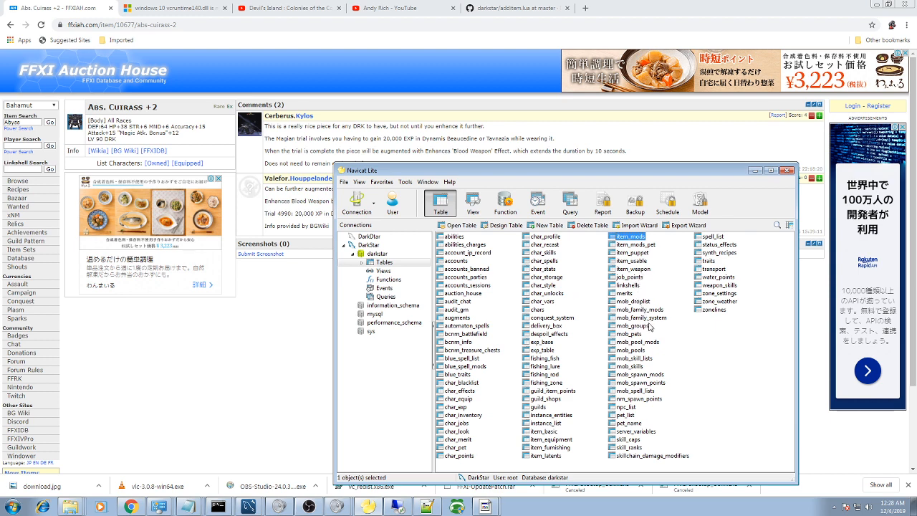
pyautogui.click(868, 508)
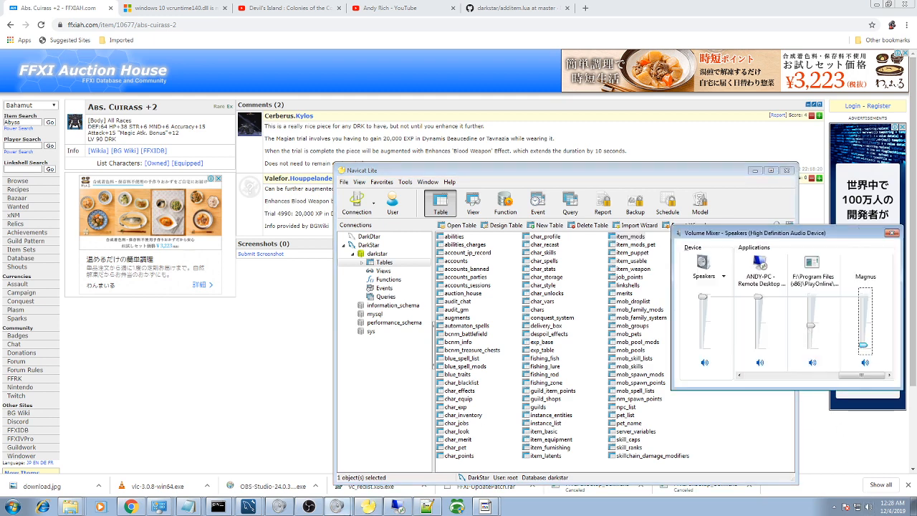
pyautogui.click(688, 419)
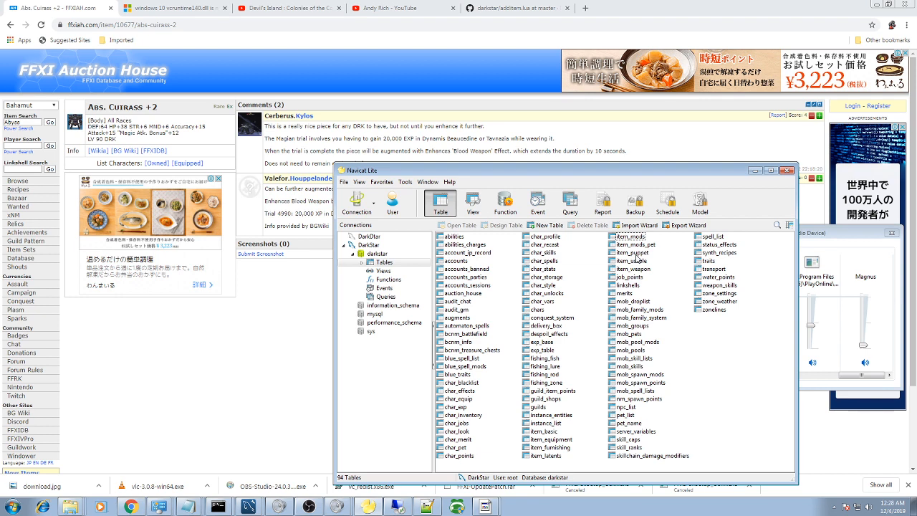
# Step: Copy the item name from the Abs. Cuirass +2 page, search FFXIAH items for Abs. Cuirass +3 and look through the results
pyautogui.moveTo(156, 106); pyautogui.dragTo(88, 107)
pyautogui.rightClick(90, 106)
pyautogui.click(114, 113)
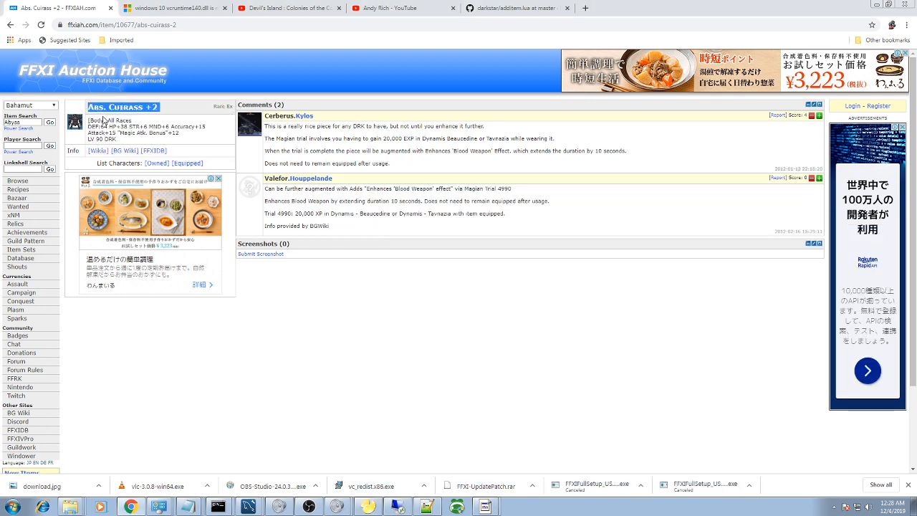
pyautogui.doubleClick(30, 123)
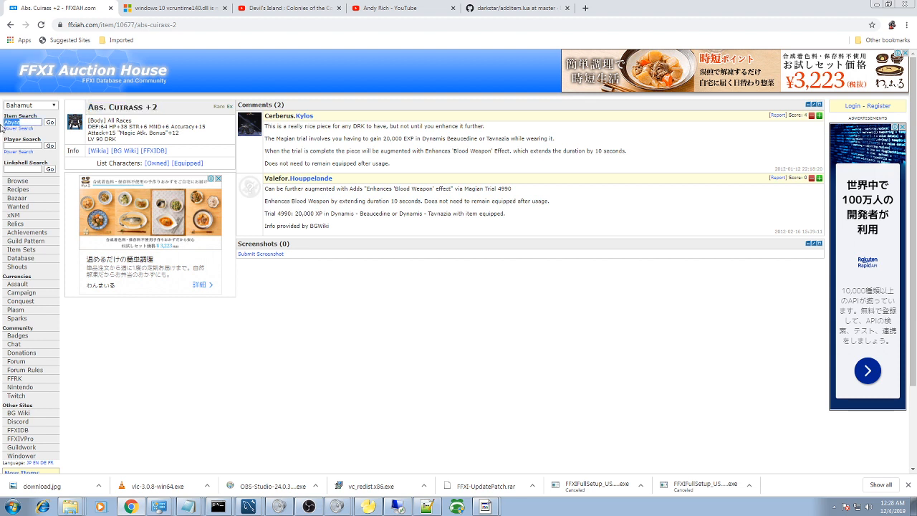
pyautogui.hotkey('ctrl', 'v')
pyautogui.press('BackSpace')
pyautogui.press('BackSpace')
pyautogui.write('3')
pyautogui.press('Return')
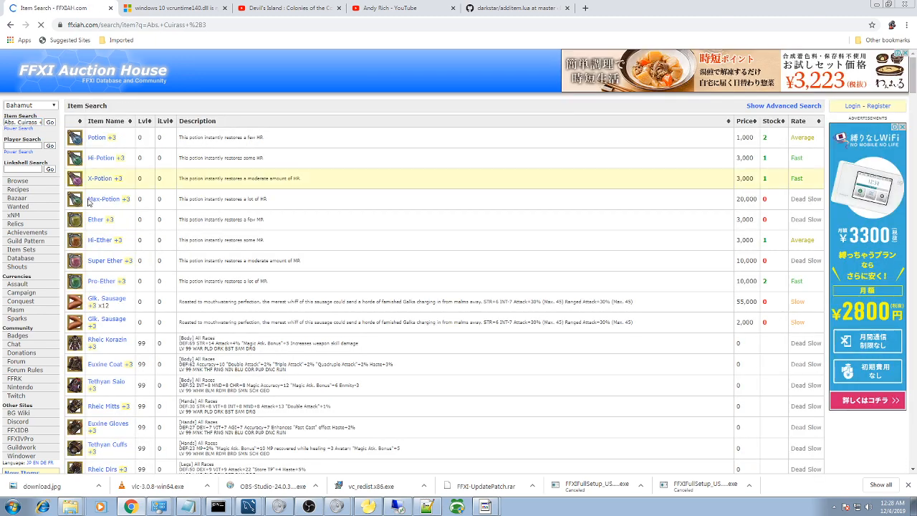
pyautogui.scroll(-3, 124, 358)
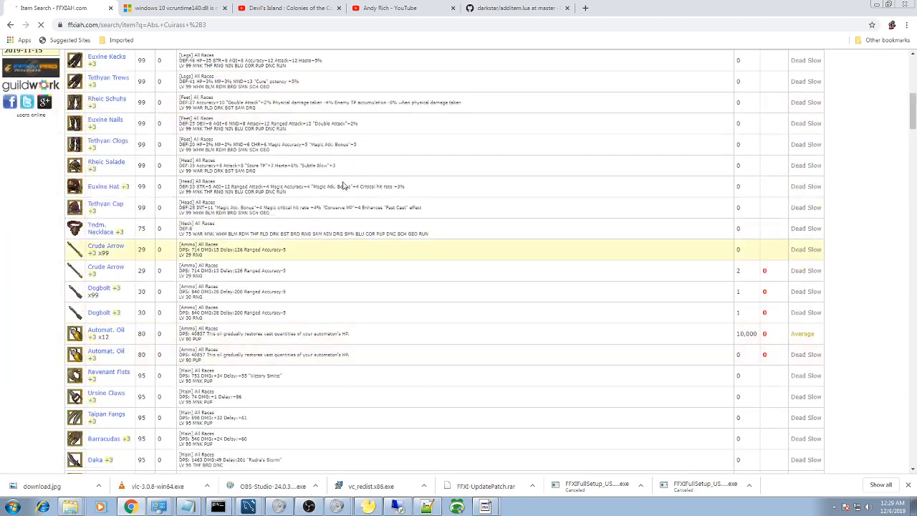
# Step: Search Google for Abs. Cuirass +2 in the additem.lua tab, and repeat the search as Abs. Cuirass +23
pyautogui.click(502, 8)
pyautogui.rightClick(496, 25)
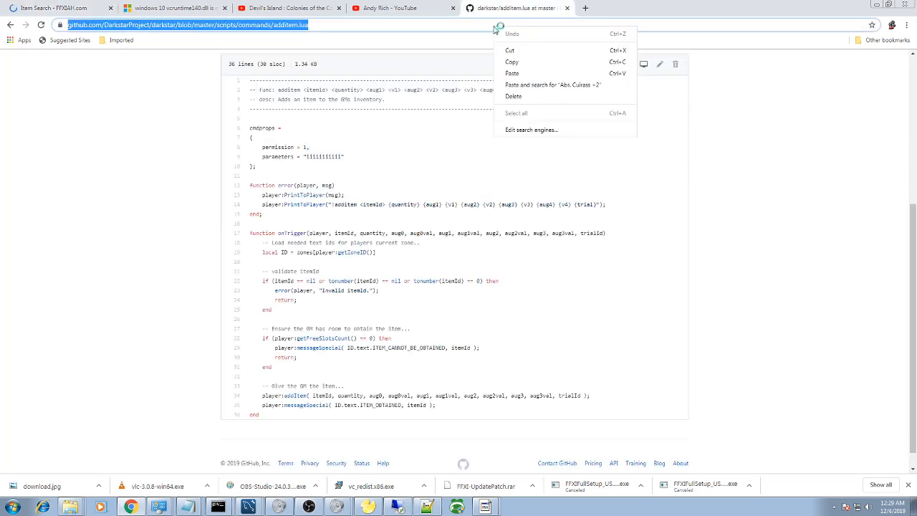
pyautogui.click(521, 75)
pyautogui.press('Return')
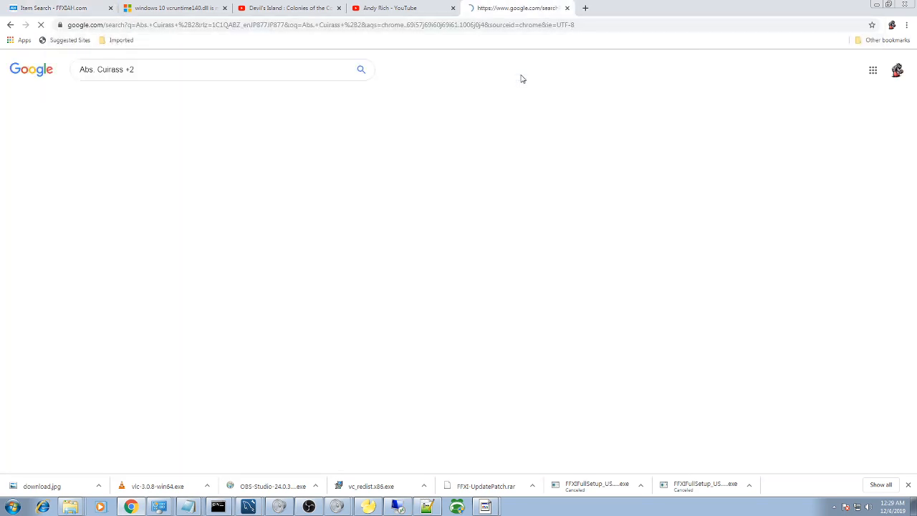
pyautogui.click(139, 64)
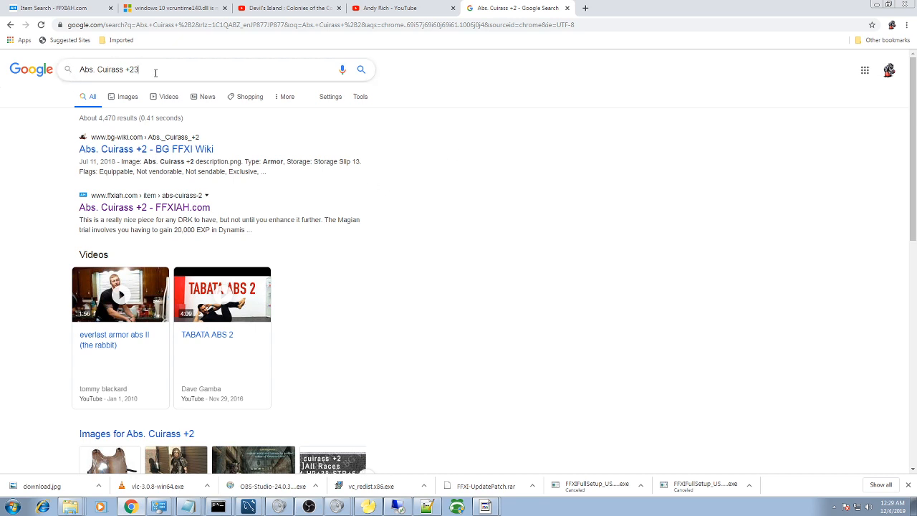
pyautogui.write('3')
pyautogui.press('Return')
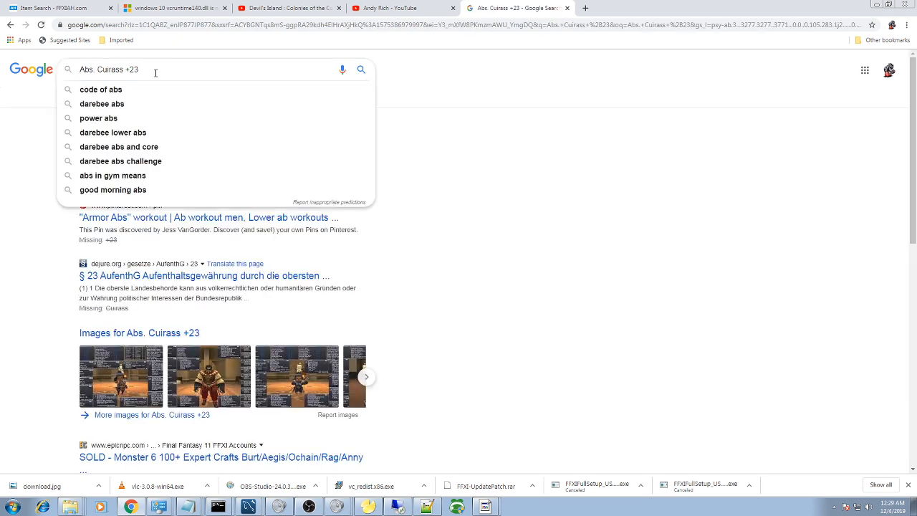
# Step: Correct the Google search to Abs. Cuirass +3 and look through the results for a page on the item
pyautogui.press('BackSpace')
pyautogui.write('3')
pyautogui.press('Return')
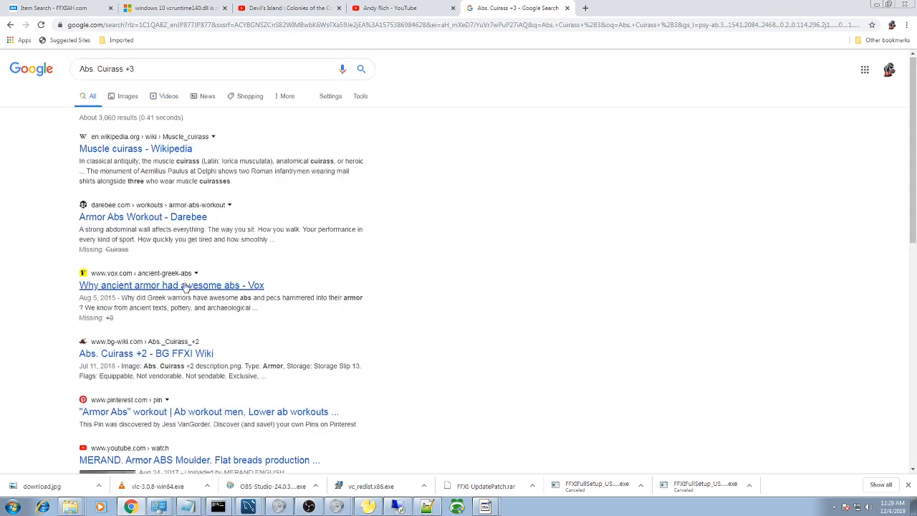
pyautogui.scroll(-2, 183, 287)
pyautogui.scroll(-2, 184, 293)
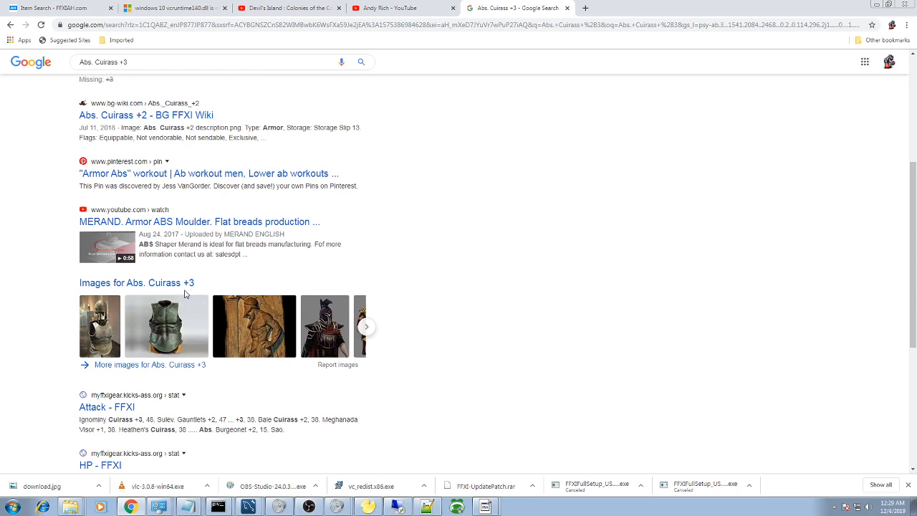
pyautogui.scroll(-4, 184, 293)
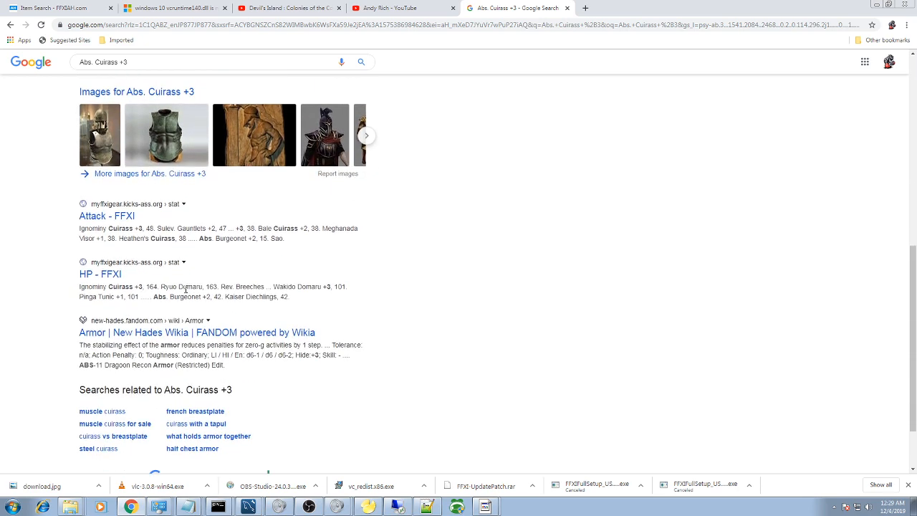
pyautogui.scroll(8, 132, 228)
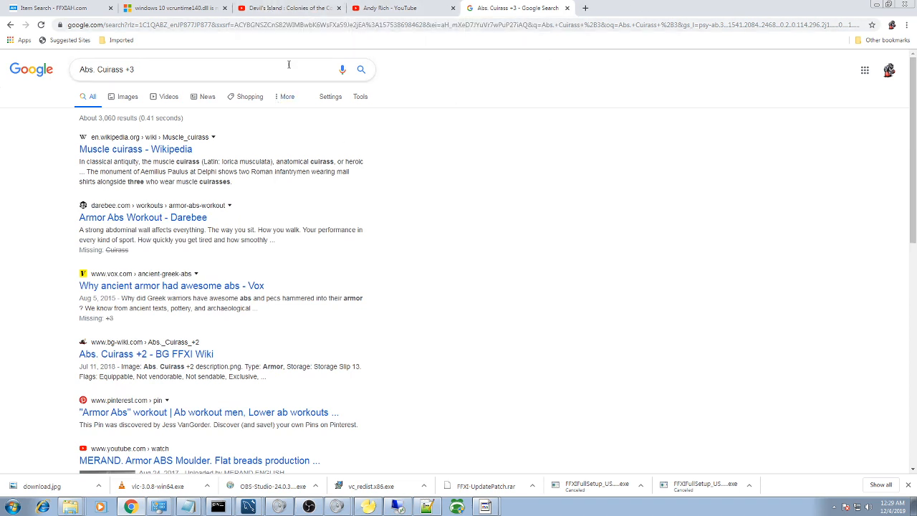
# Step: Switch back to the game client and dismiss the pol.exe error dialog
pyautogui.click(462, 506)
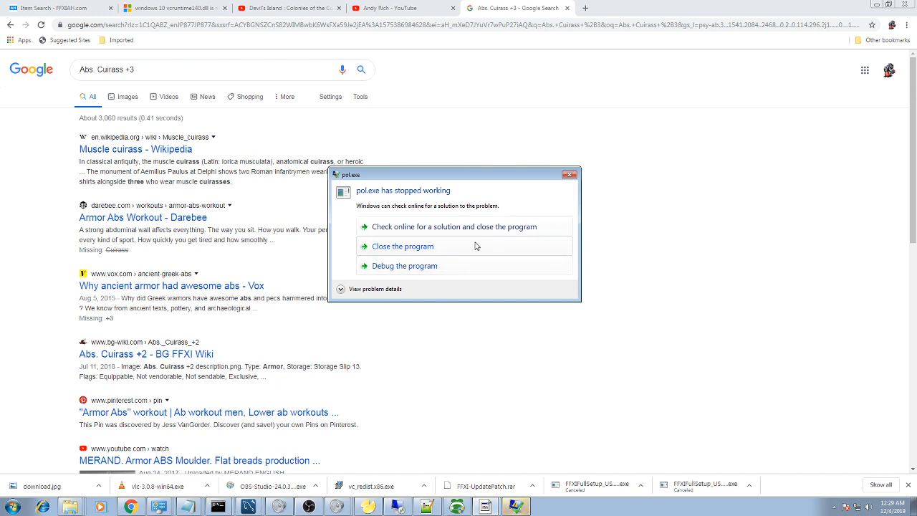
pyautogui.click(570, 176)
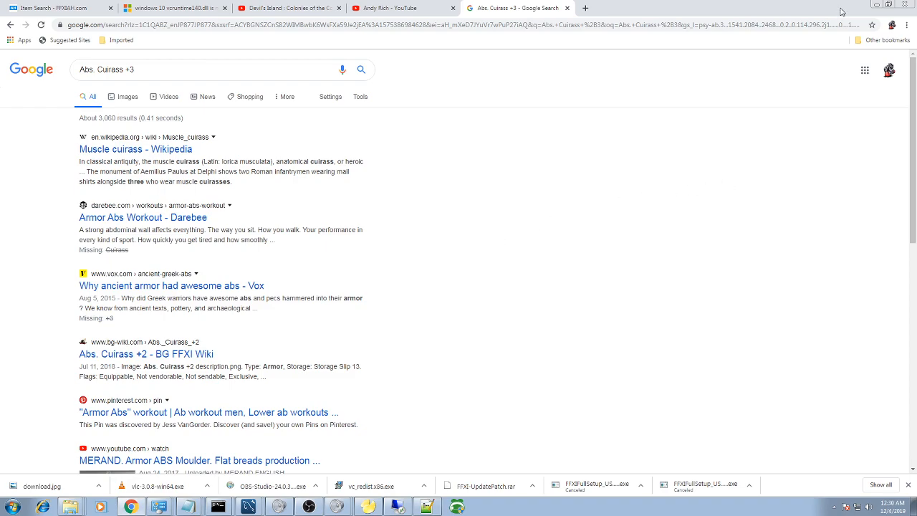
# Step: Restore the maximized browser to a smaller window on the desktop and switch to OBS
pyautogui.moveTo(841, 12); pyautogui.dragTo(790, 67)
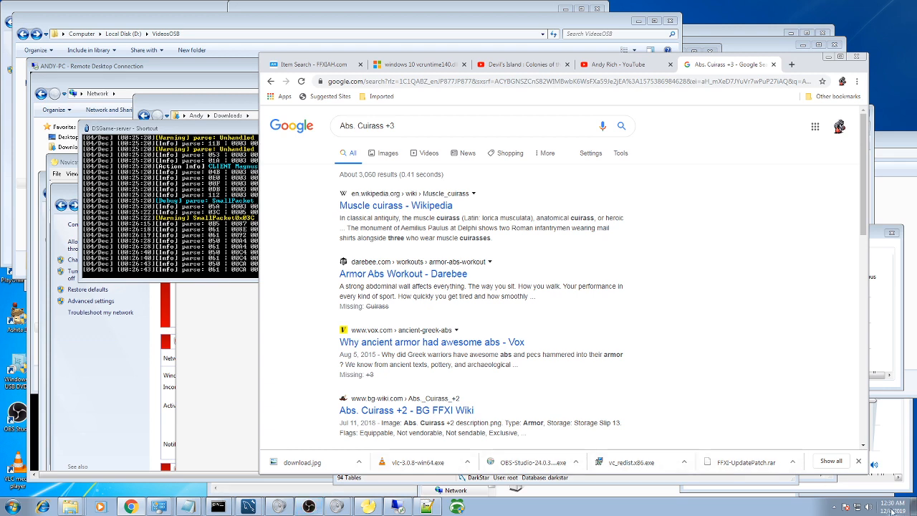
pyautogui.click(308, 507)
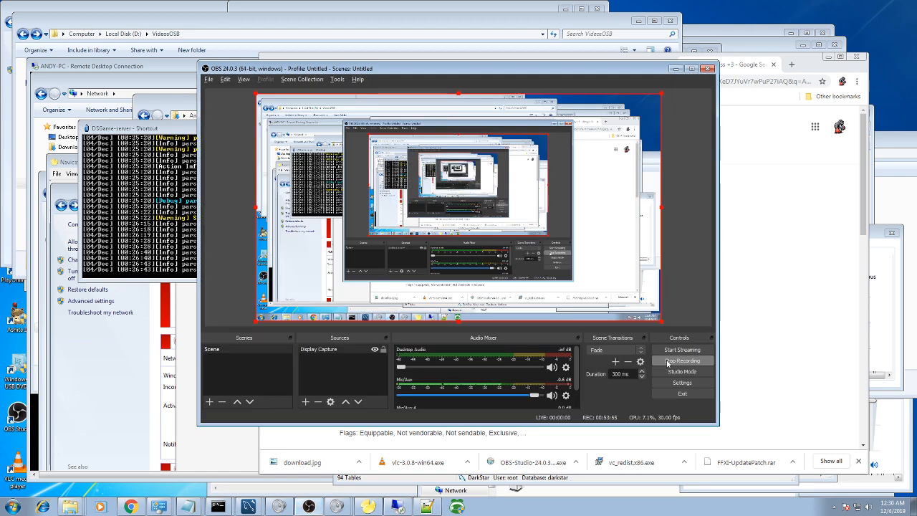